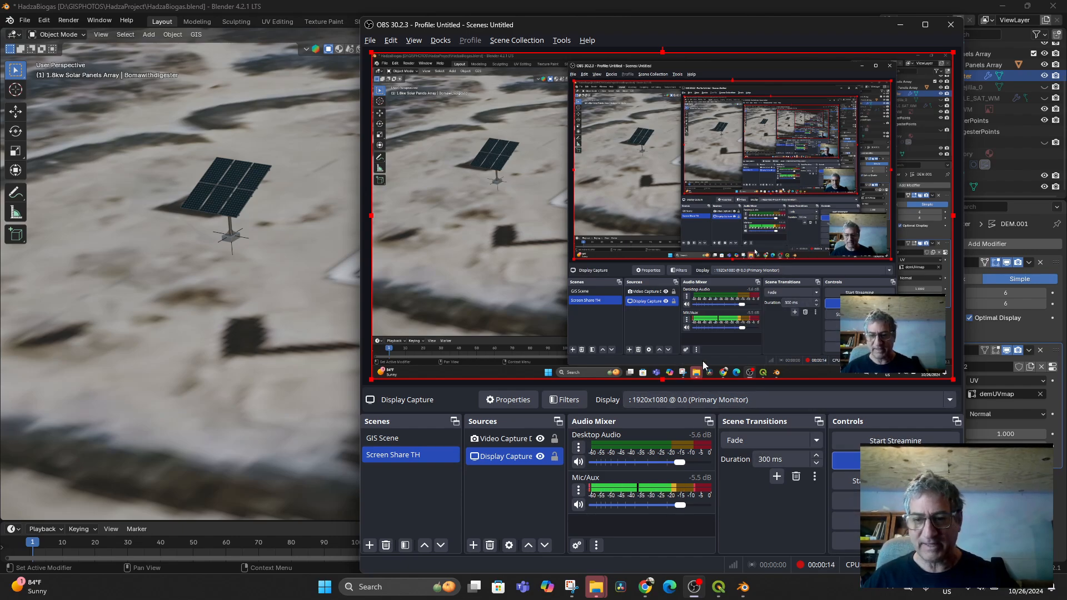
- Leave OBS and bring Blender's HadzaBiogas solar panel scene to the front
{"action": "key", "text": "alt+t"}
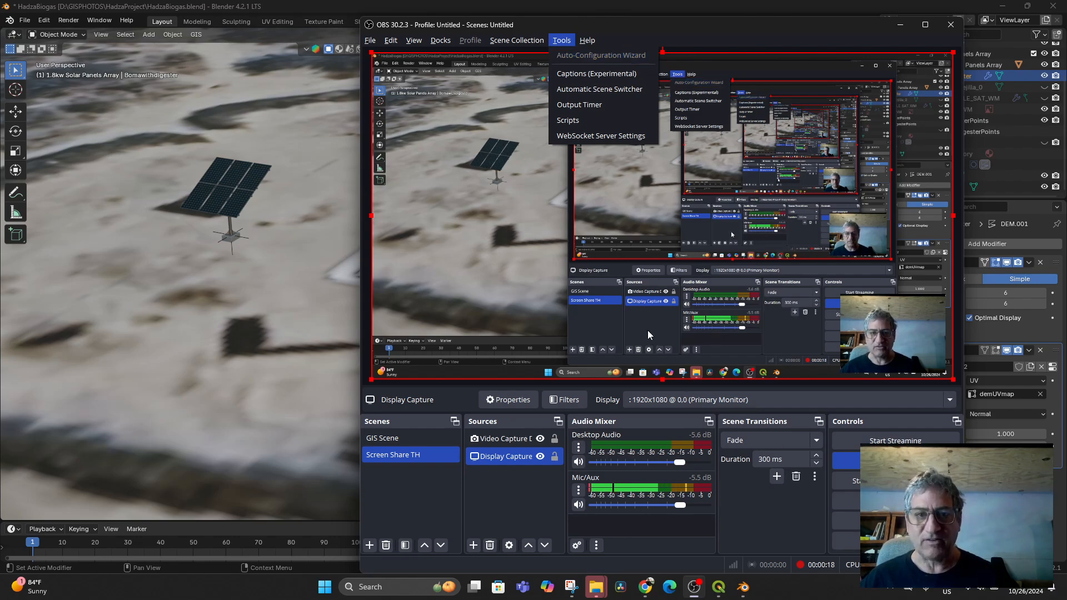
{"action": "left_click", "coordinate": [281, 292]}
- Lower the 1.8kW solar panel structure about 1.08 m along its local Z axis onto the ground
{"action": "scroll", "coordinate": [532, 360], "scroll_direction": "down", "scroll_amount": 6}
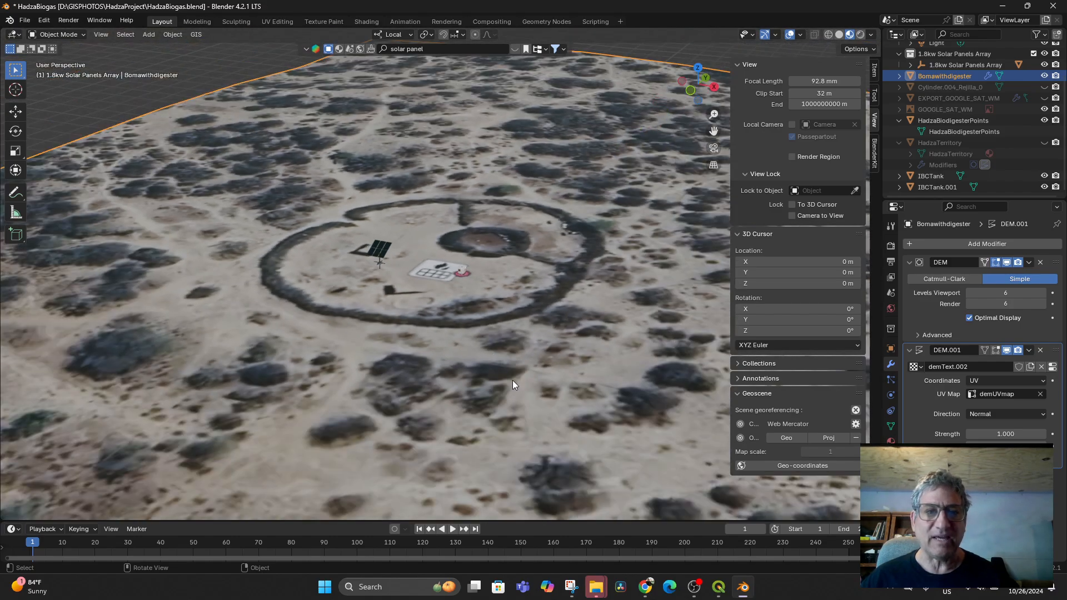
{"action": "middle_click_drag", "start_coordinate": [513, 380], "coordinate": [492, 339]}
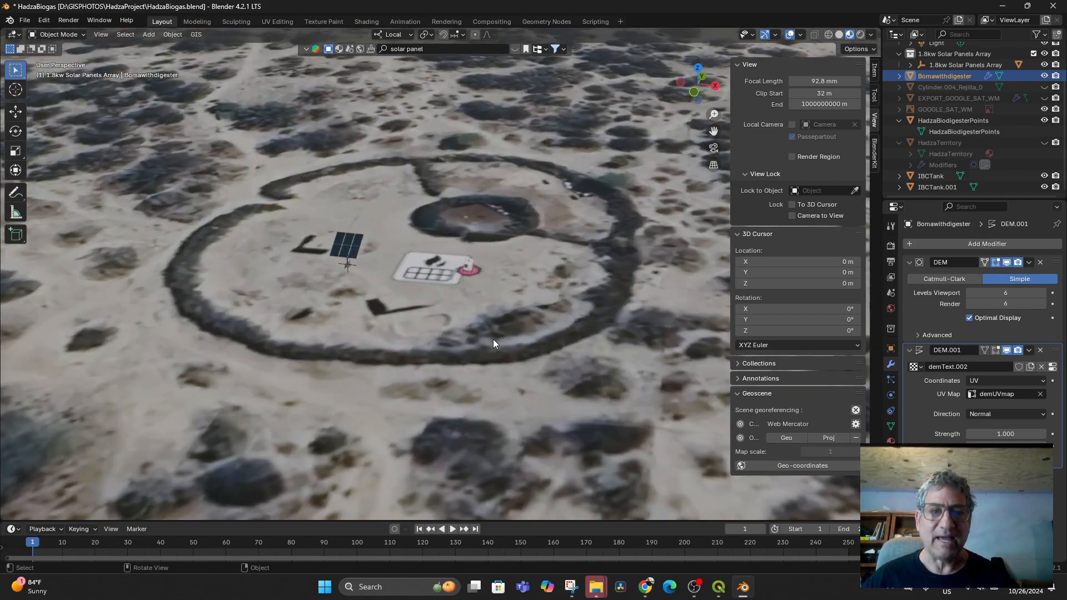
{"action": "scroll", "coordinate": [492, 339], "scroll_direction": "up", "scroll_amount": 6}
{"action": "mouse_move", "coordinate": [556, 299]}
{"action": "middle_mouse_down"}
{"action": "mouse_move", "coordinate": [505, 297]}
{"action": "mouse_move", "coordinate": [466, 315]}
{"action": "mouse_move", "coordinate": [552, 292]}
{"action": "mouse_move", "coordinate": [570, 302]}
{"action": "mouse_move", "coordinate": [549, 284]}
{"action": "mouse_move", "coordinate": [547, 298]}
{"action": "middle_mouse_up"}
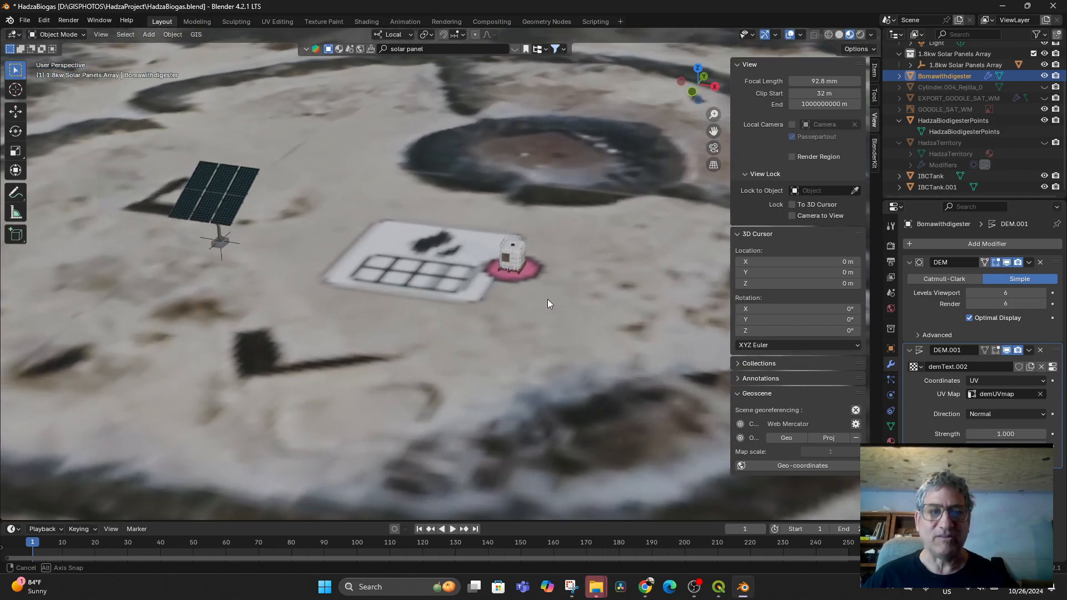
{"action": "left_click", "coordinate": [225, 235]}
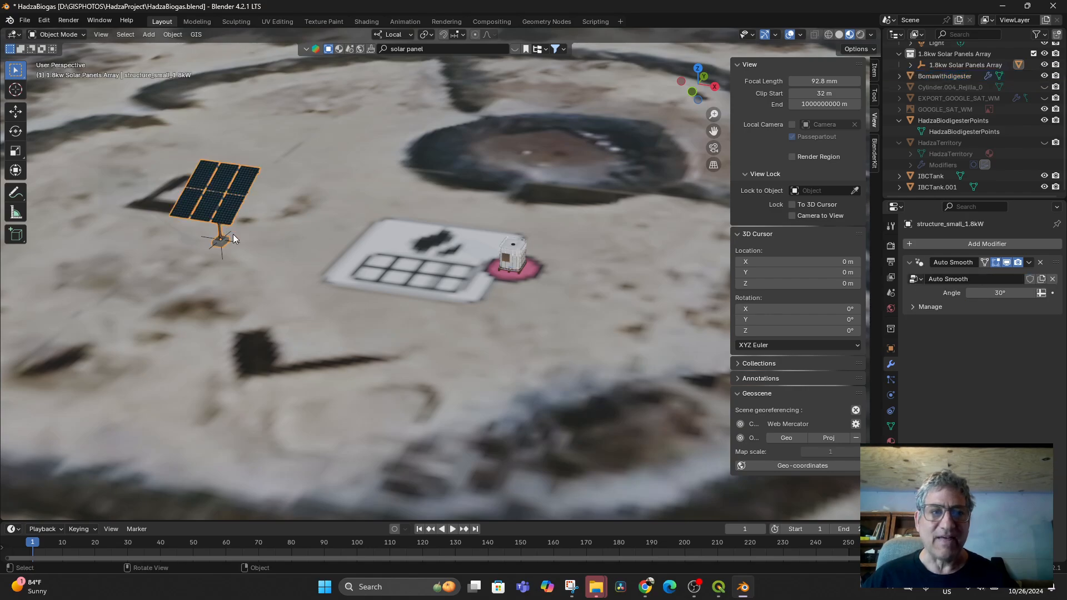
{"action": "middle_click_drag", "start_coordinate": [464, 352], "coordinate": [430, 325]}
{"action": "key", "text": "g"}
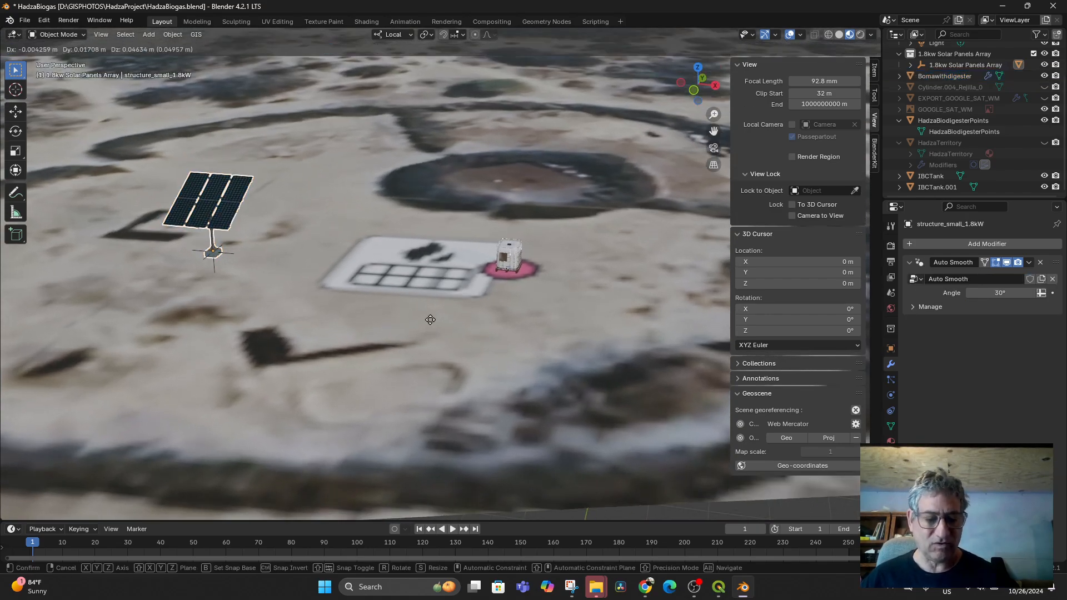
{"action": "key", "text": "z"}
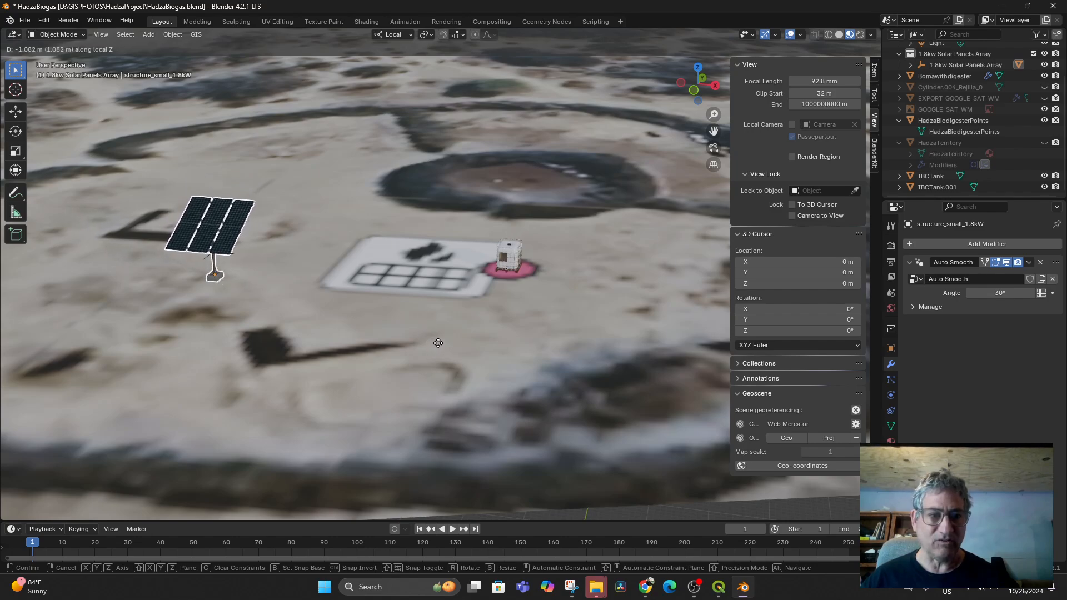
{"action": "left_click", "coordinate": [436, 342]}
- Select the IBC tank on the pink pad, cancel its move, and reframe the compound view
{"action": "left_click", "coordinate": [511, 259]}
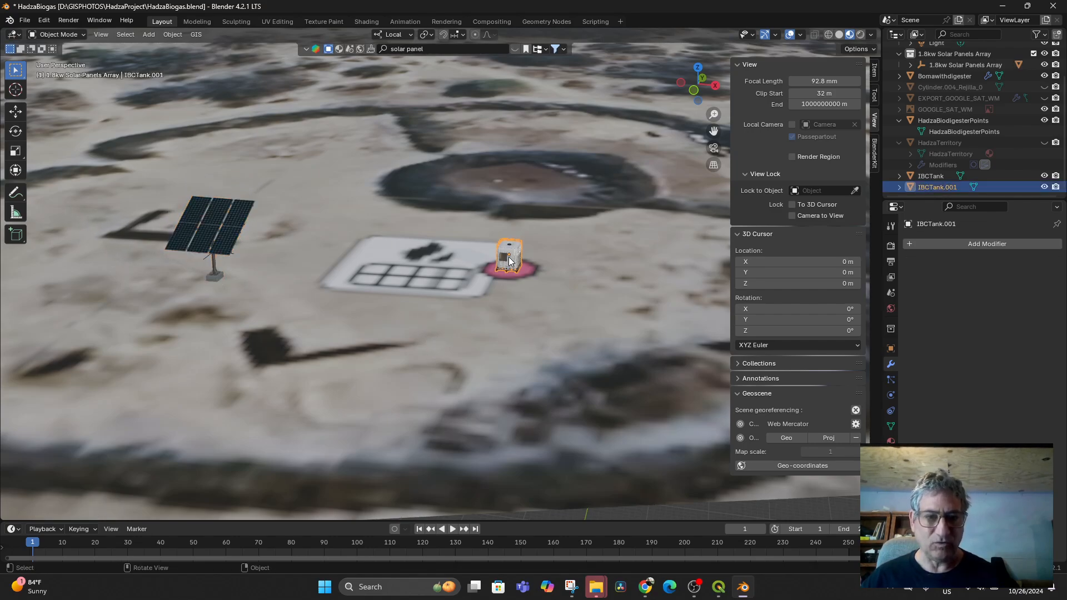
{"action": "key", "text": "g"}
{"action": "right_click", "coordinate": [499, 215]}
{"action": "scroll", "coordinate": [517, 381], "scroll_direction": "up", "scroll_amount": 2}
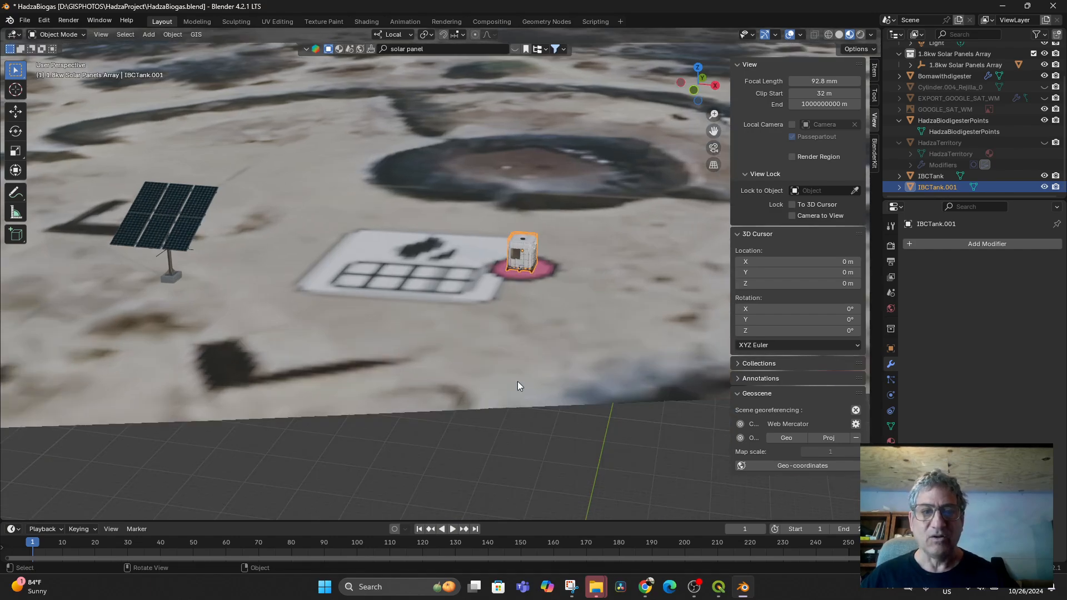
{"action": "scroll", "coordinate": [516, 380], "scroll_direction": "down", "scroll_amount": 6}
{"action": "scroll", "coordinate": [516, 382], "scroll_direction": "down", "scroll_amount": 3}
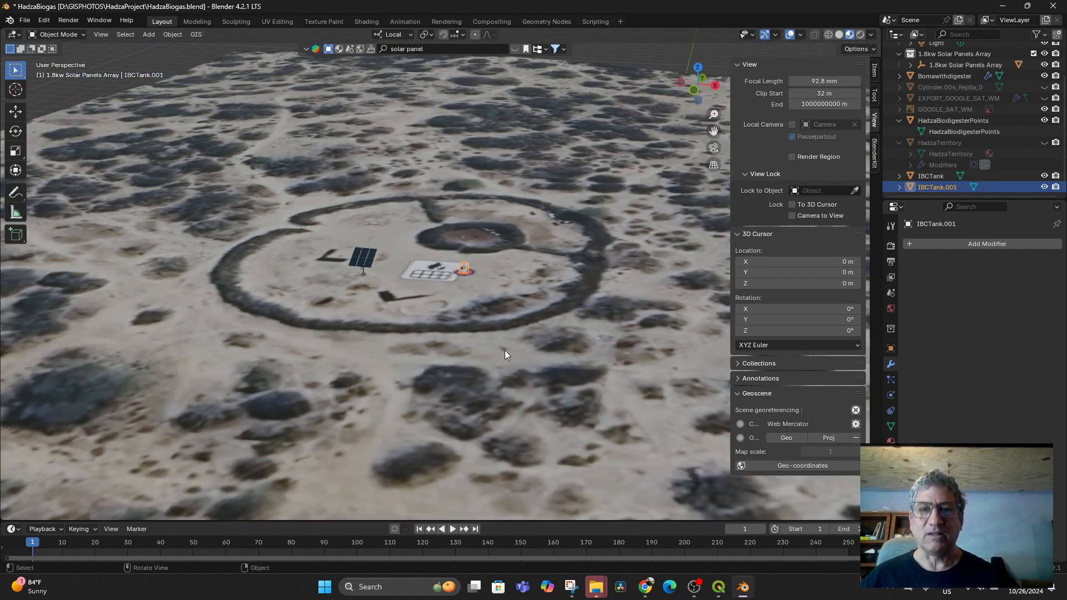
{"action": "middle_click_drag", "start_coordinate": [469, 345], "coordinate": [461, 371]}
{"action": "scroll", "coordinate": [432, 360], "scroll_direction": "down", "scroll_amount": 3}
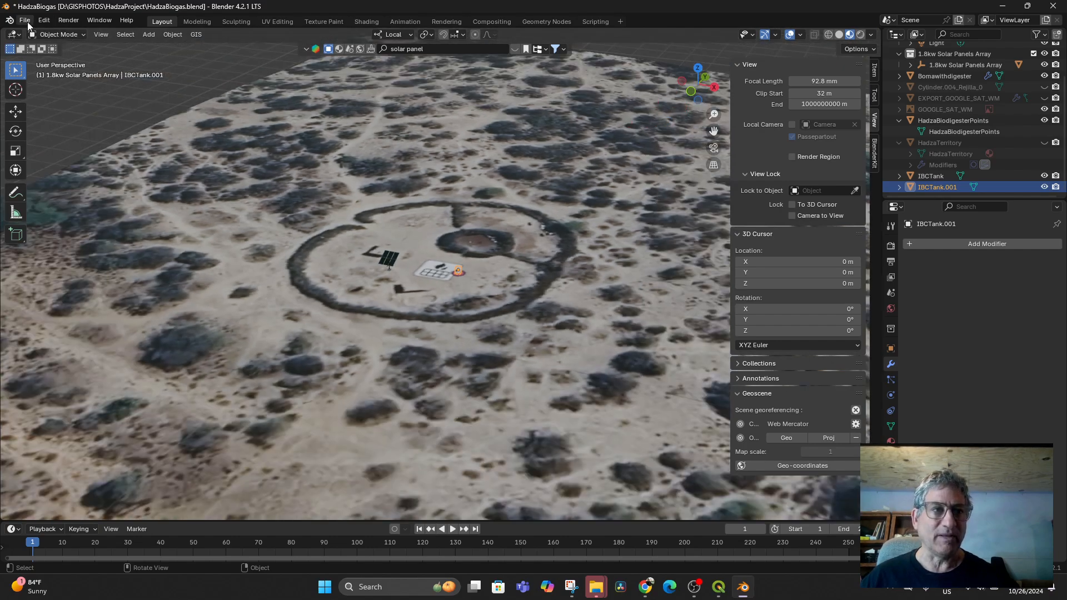
- Save the biogas scene and start a new General scene
{"action": "left_click", "coordinate": [27, 21]}
{"action": "mouse_move", "coordinate": [42, 33]}
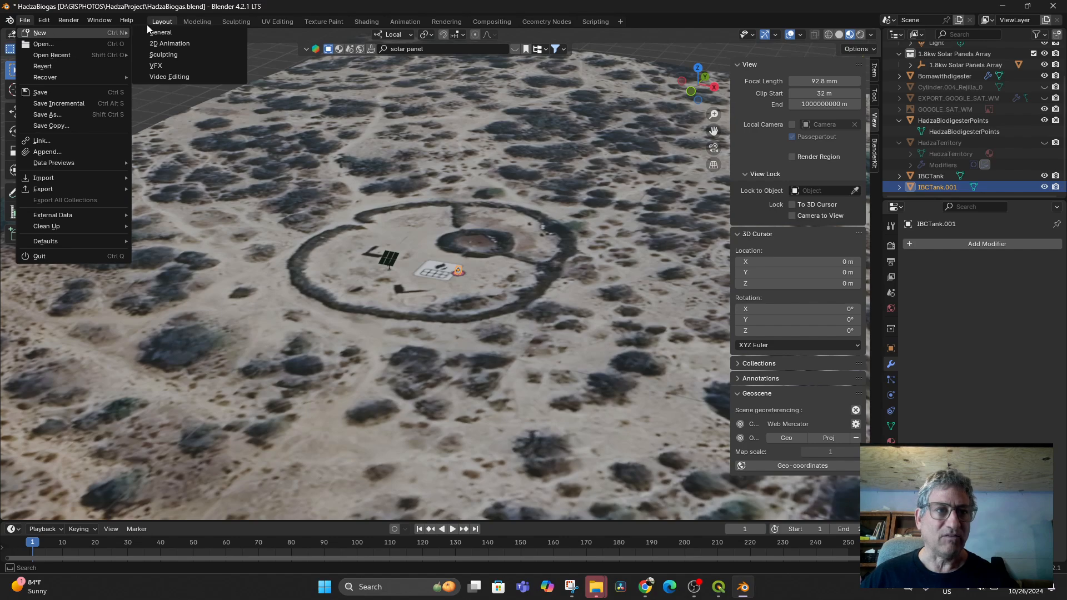
{"action": "left_click", "coordinate": [168, 32]}
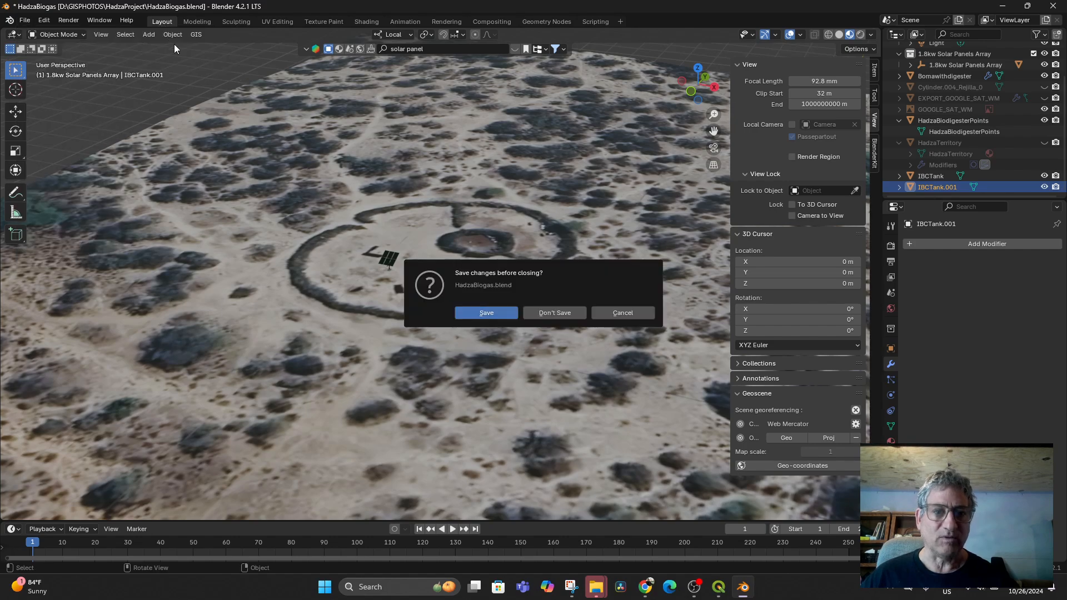
{"action": "left_click", "coordinate": [493, 315]}
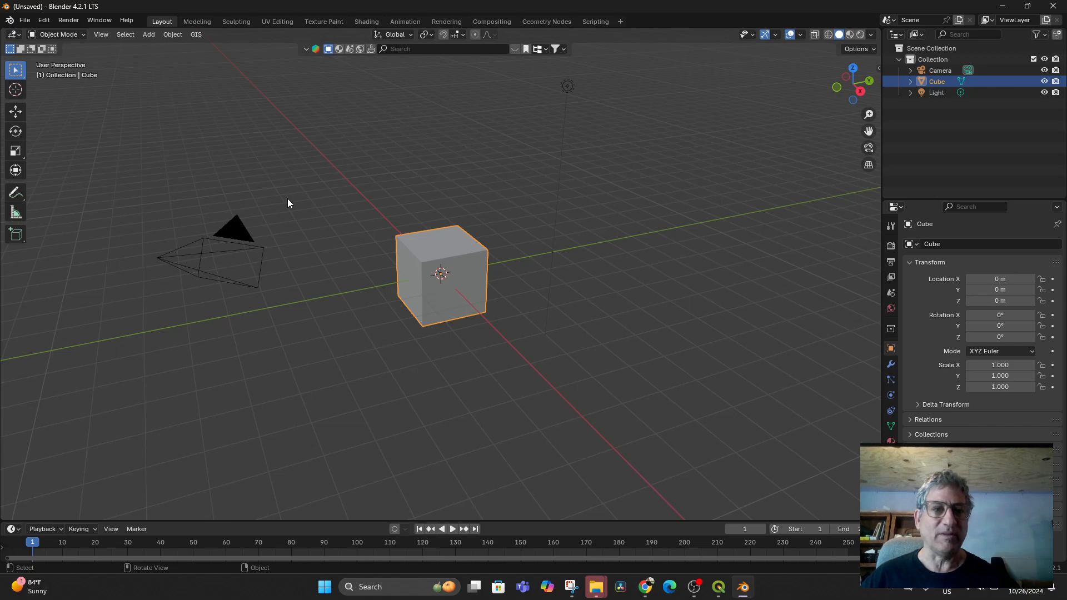
- Save the new scene as HAFCemetaryGreenhouse.blend in D:\GISPHOTOS
{"action": "left_click", "coordinate": [25, 21]}
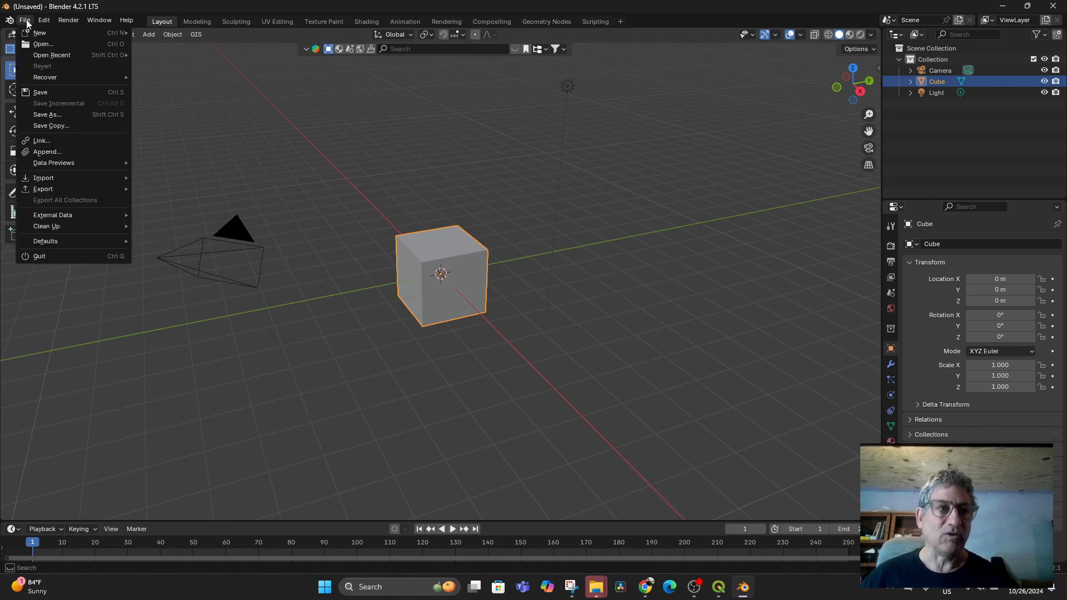
{"action": "left_click", "coordinate": [44, 114]}
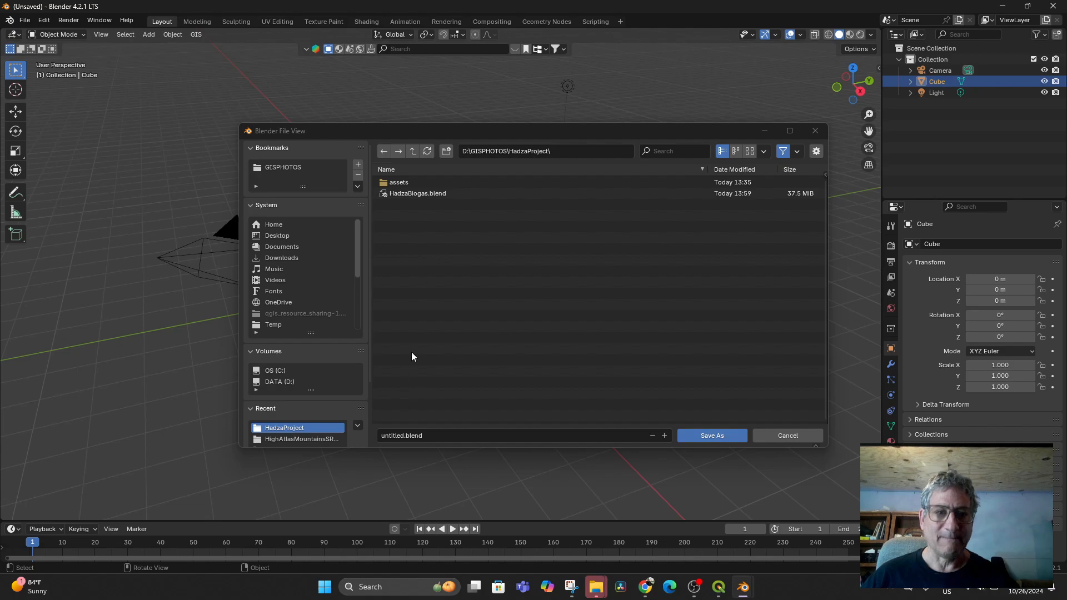
{"action": "left_click", "coordinate": [413, 151]}
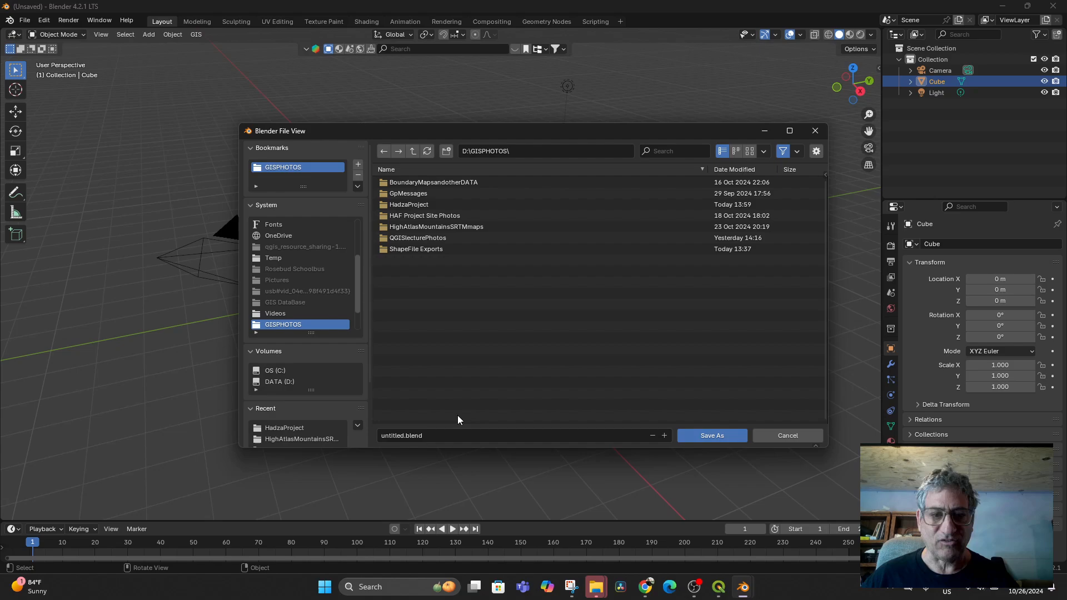
{"action": "left_click", "coordinate": [443, 435]}
{"action": "type", "text": "HA"}
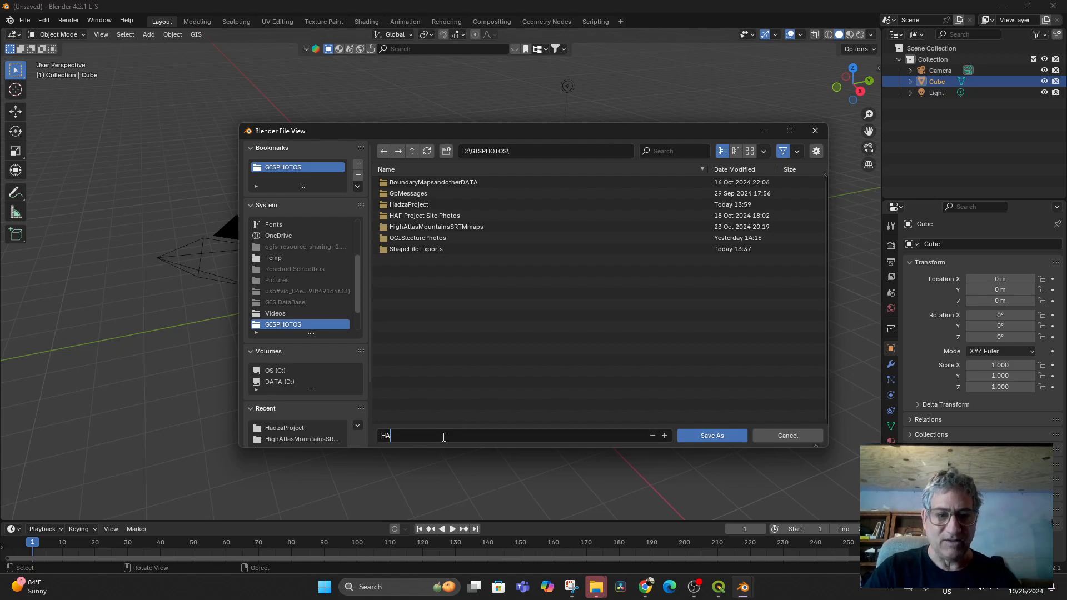
{"action": "type", "text": "FCemetaryGreenhouse.blend"}
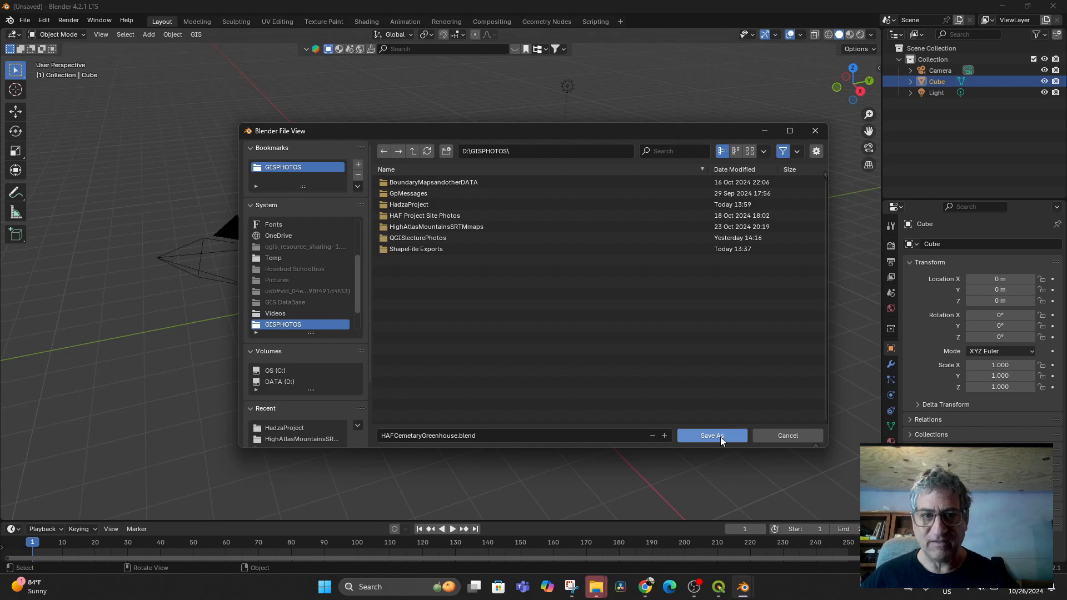
{"action": "left_click", "coordinate": [720, 436]}
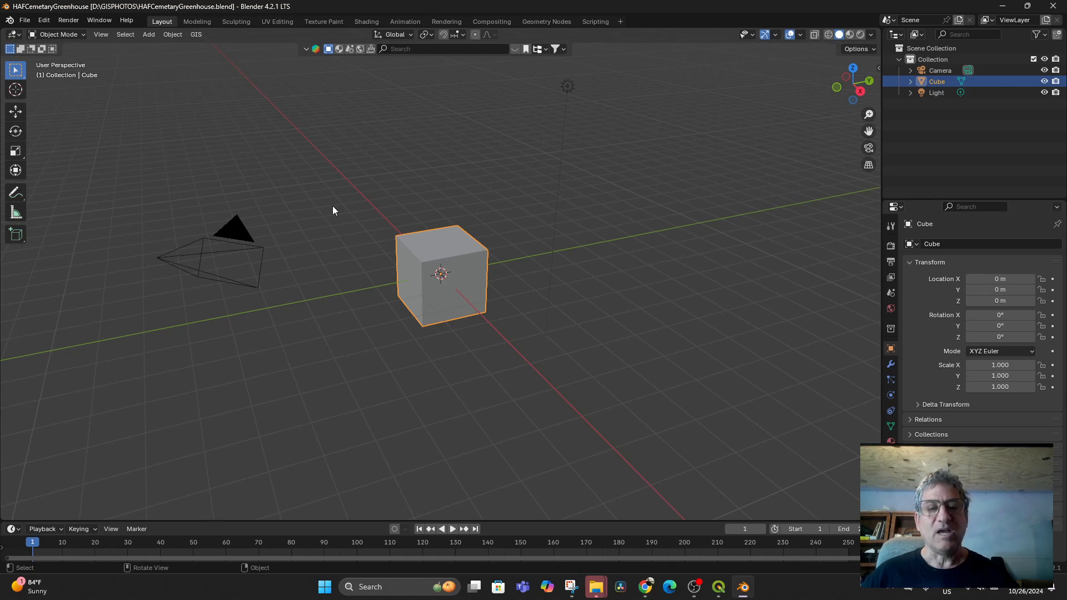
{"action": "left_click", "coordinate": [195, 39]}
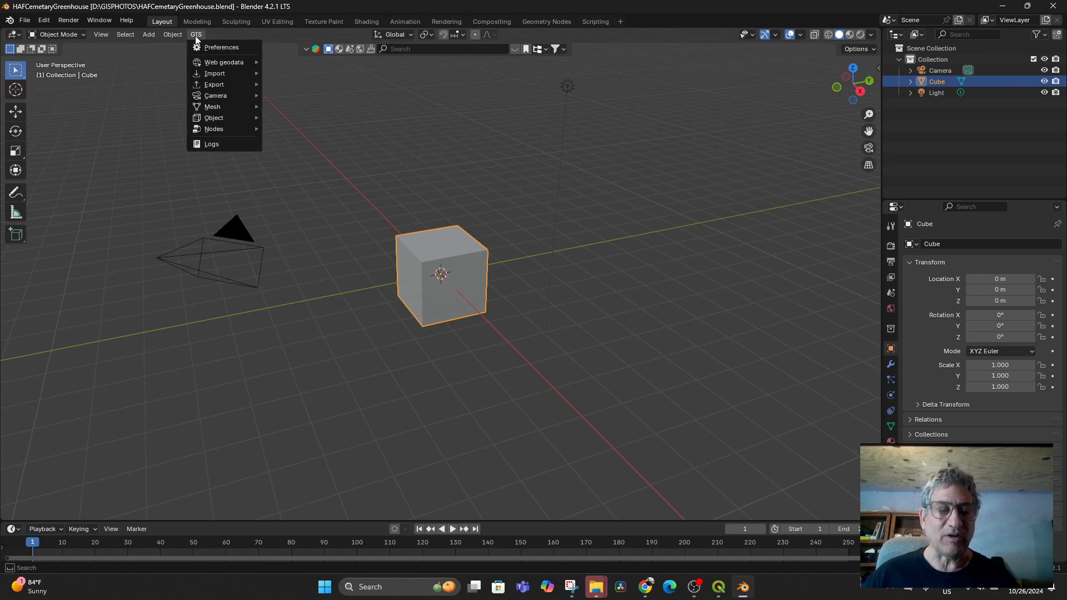
{"action": "mouse_move", "coordinate": [206, 65]}
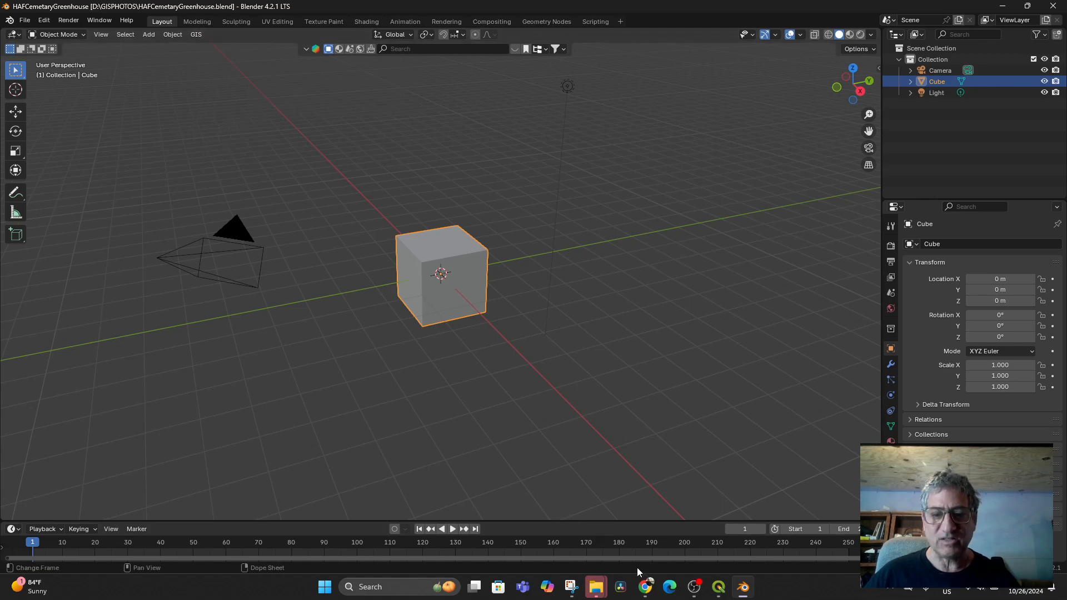
- In QGIS, zoom and pan the map to the greenhouse site
{"action": "left_click", "coordinate": [719, 589]}
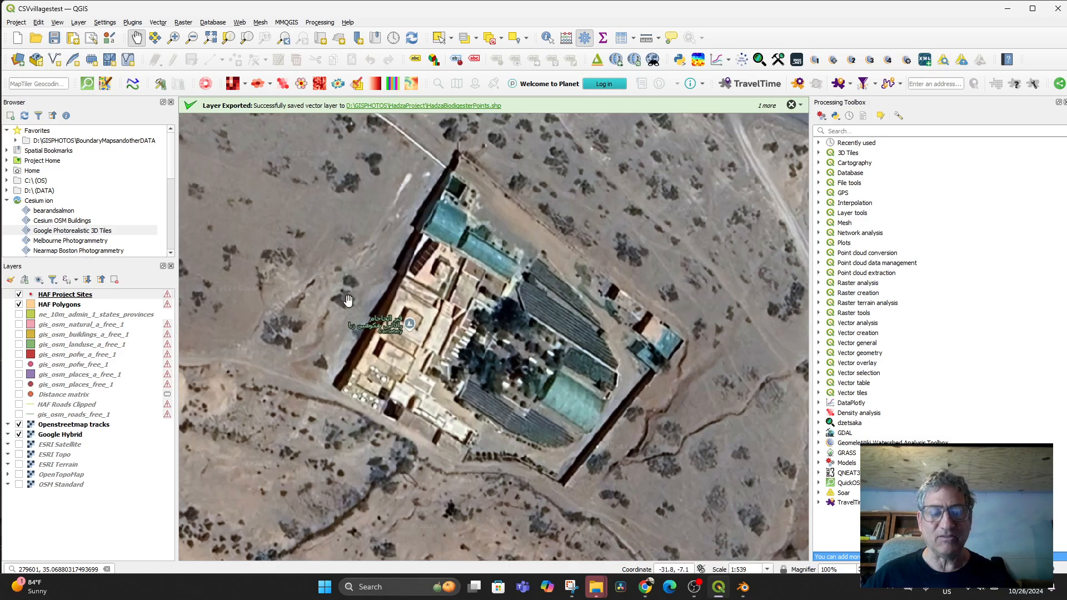
{"action": "scroll", "coordinate": [757, 324], "scroll_direction": "down", "scroll_amount": 3}
{"action": "left_click_drag", "start_coordinate": [663, 328], "coordinate": [606, 447]}
{"action": "scroll", "coordinate": [608, 343], "scroll_direction": "up", "scroll_amount": 2}
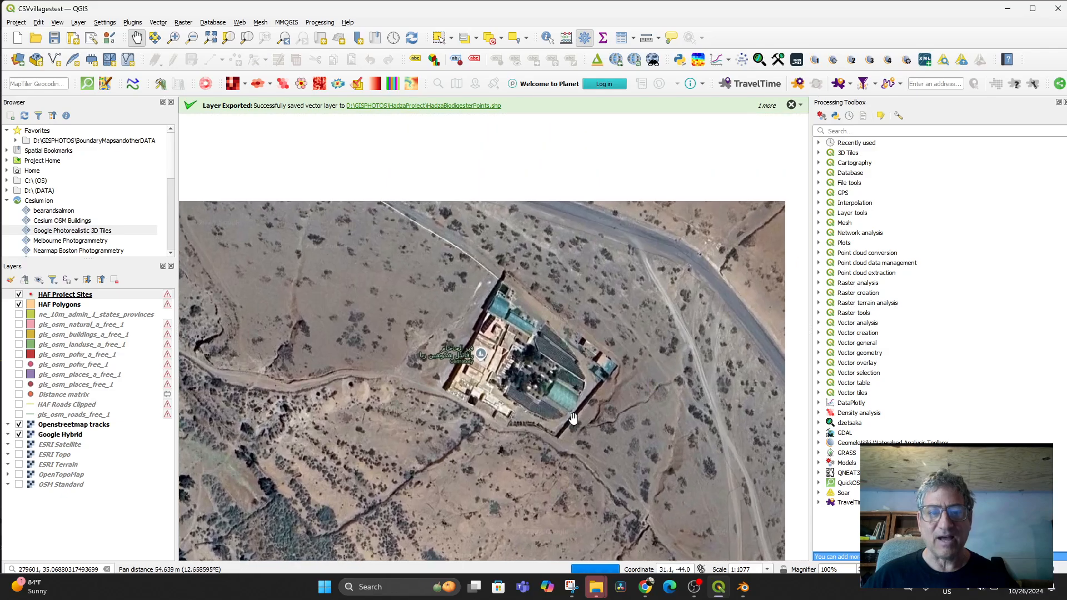
{"action": "scroll", "coordinate": [605, 447], "scroll_direction": "up", "scroll_amount": 2}
{"action": "scroll", "coordinate": [605, 447], "scroll_direction": "down", "scroll_amount": 1}
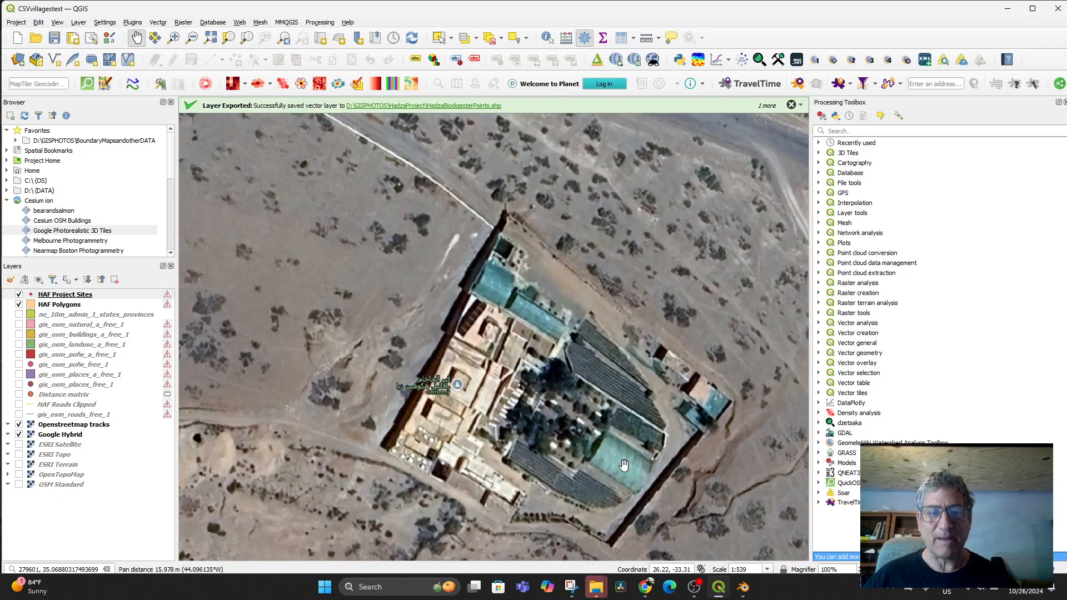
{"action": "left_click_drag", "start_coordinate": [587, 473], "coordinate": [594, 449]}
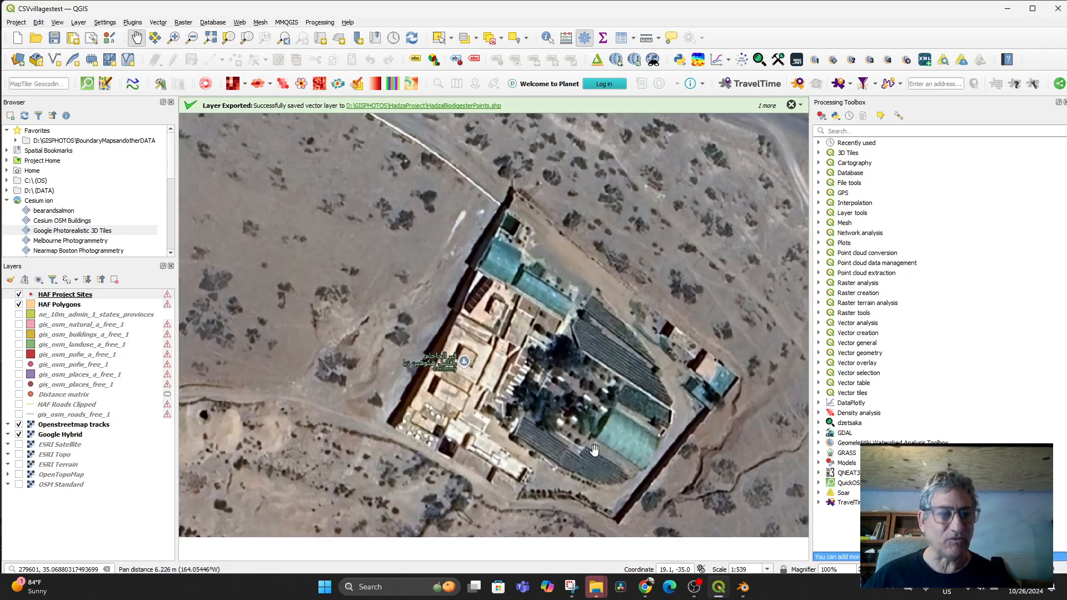
- Hide ESRI Satellite, show Google Hybrid, and centre the greenhouse compound
{"action": "left_click", "coordinate": [18, 444]}
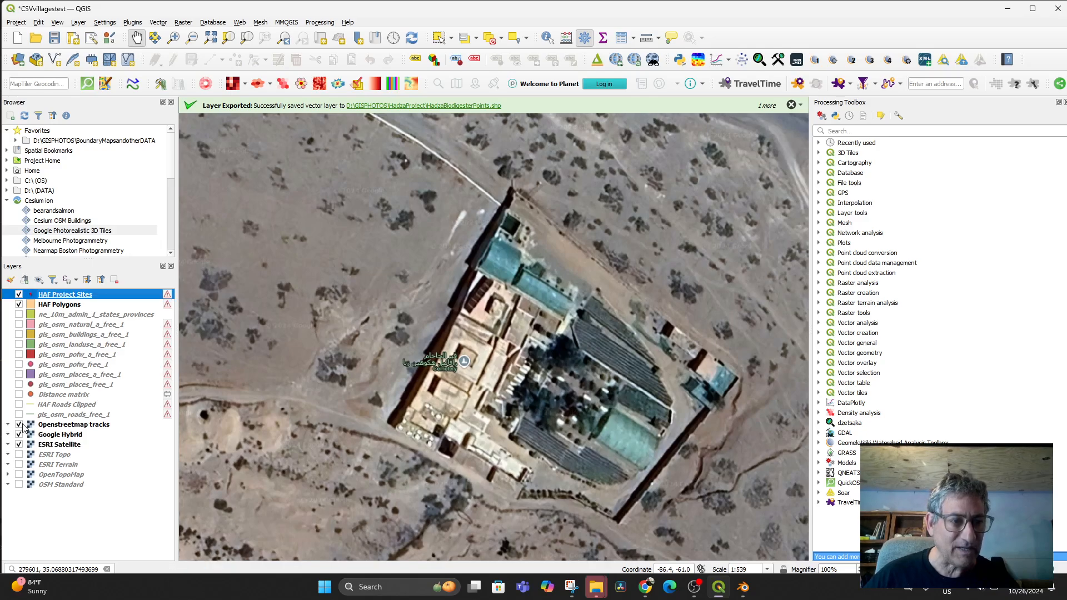
{"action": "left_click", "coordinate": [19, 435]}
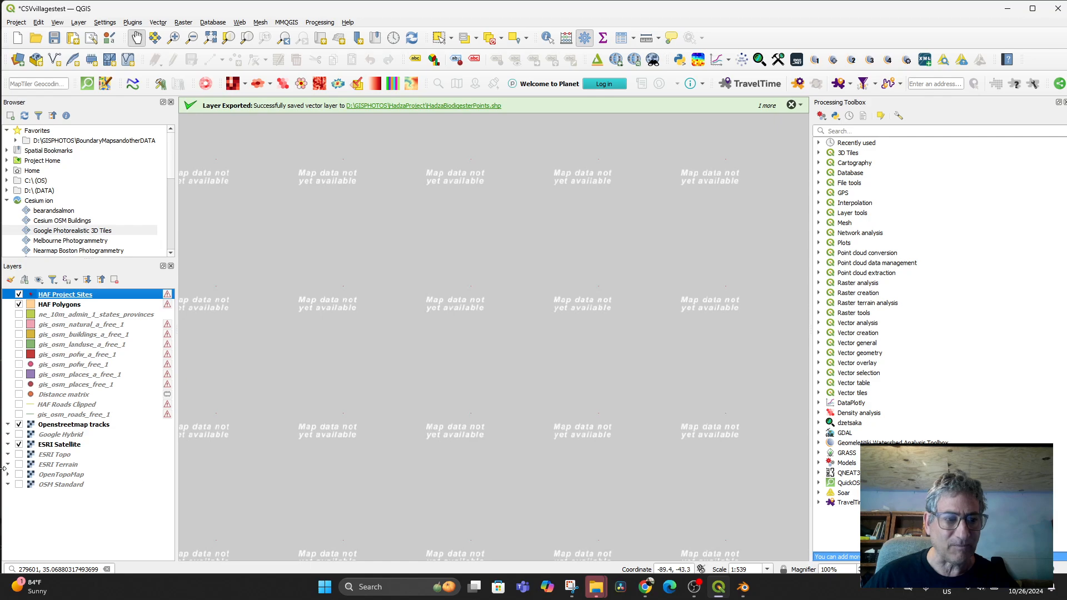
{"action": "left_click", "coordinate": [19, 444]}
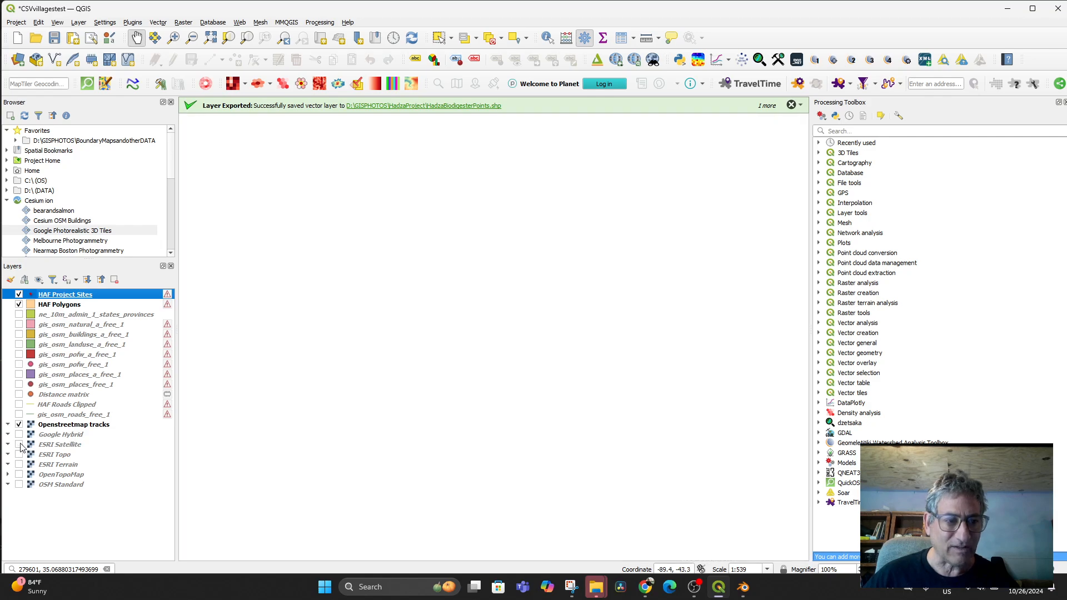
{"action": "left_click", "coordinate": [19, 434]}
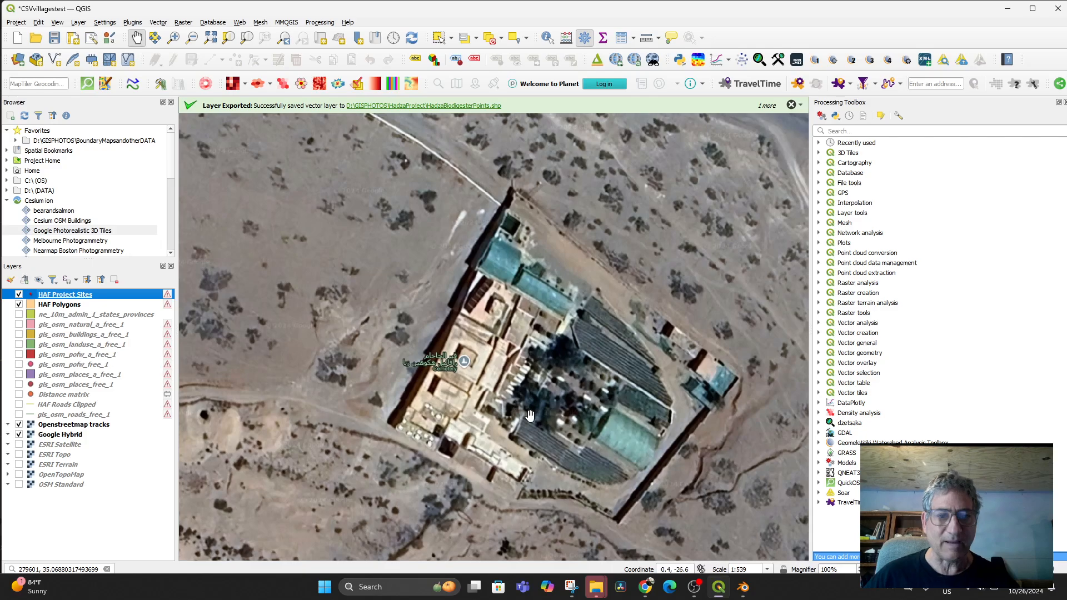
{"action": "left_click_drag", "start_coordinate": [525, 442], "coordinate": [493, 429]}
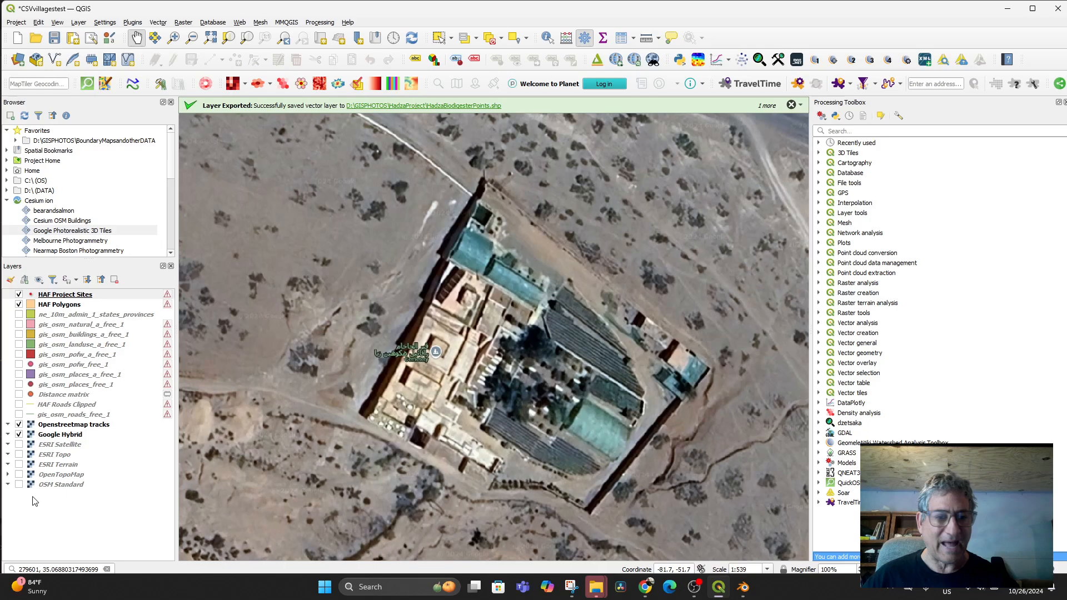
{"action": "left_click_drag", "start_coordinate": [564, 426], "coordinate": [550, 411]}
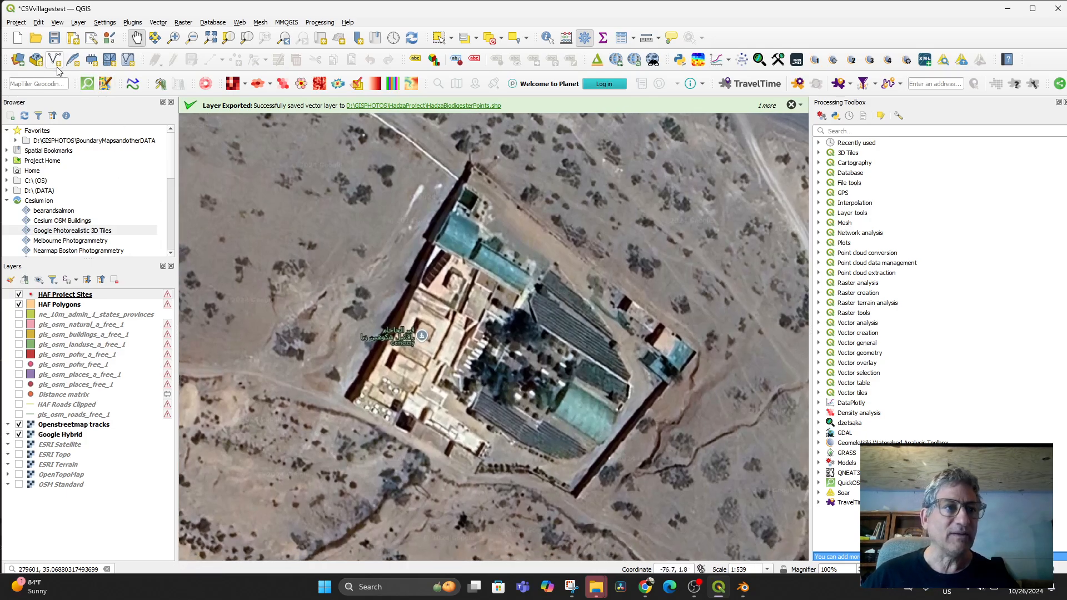
- Export the map canvas extent as Cemetary.tif into the HAF Project Site Photos folder
{"action": "left_click", "coordinate": [16, 23]}
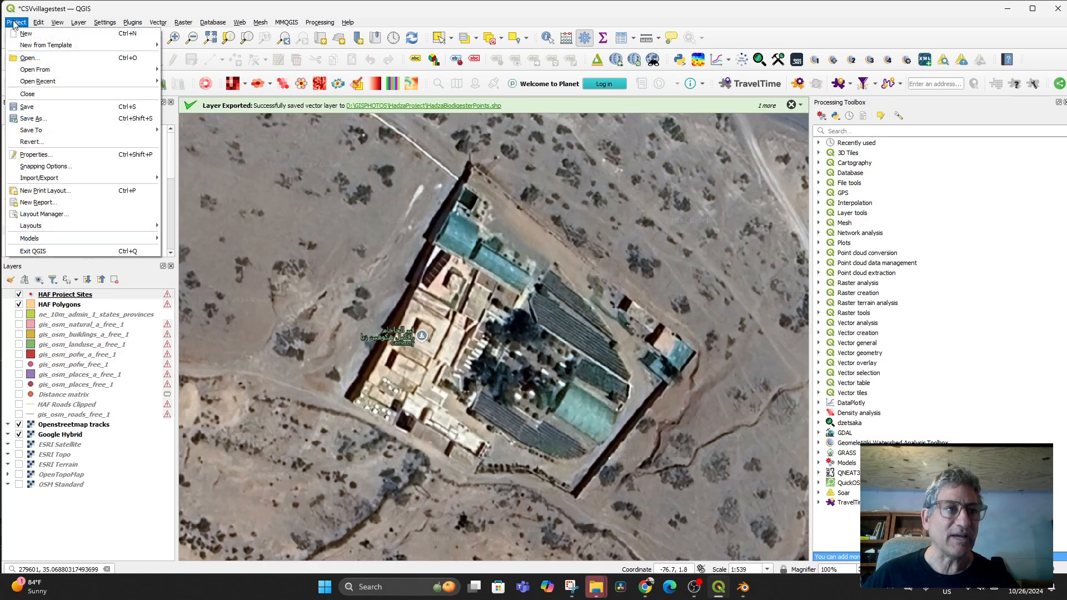
{"action": "mouse_move", "coordinate": [53, 179]}
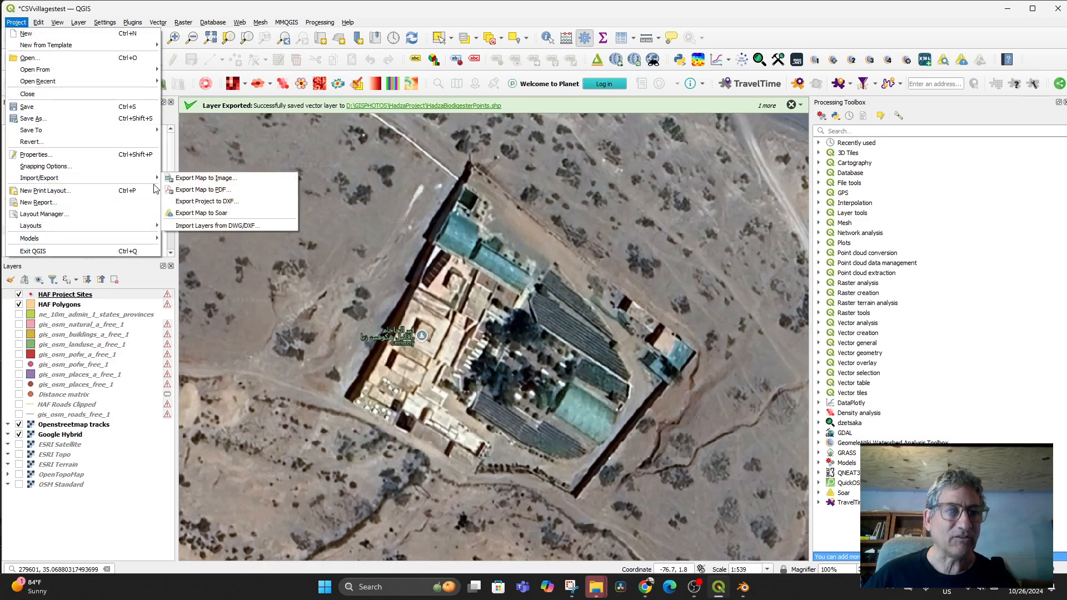
{"action": "left_click", "coordinate": [223, 179]}
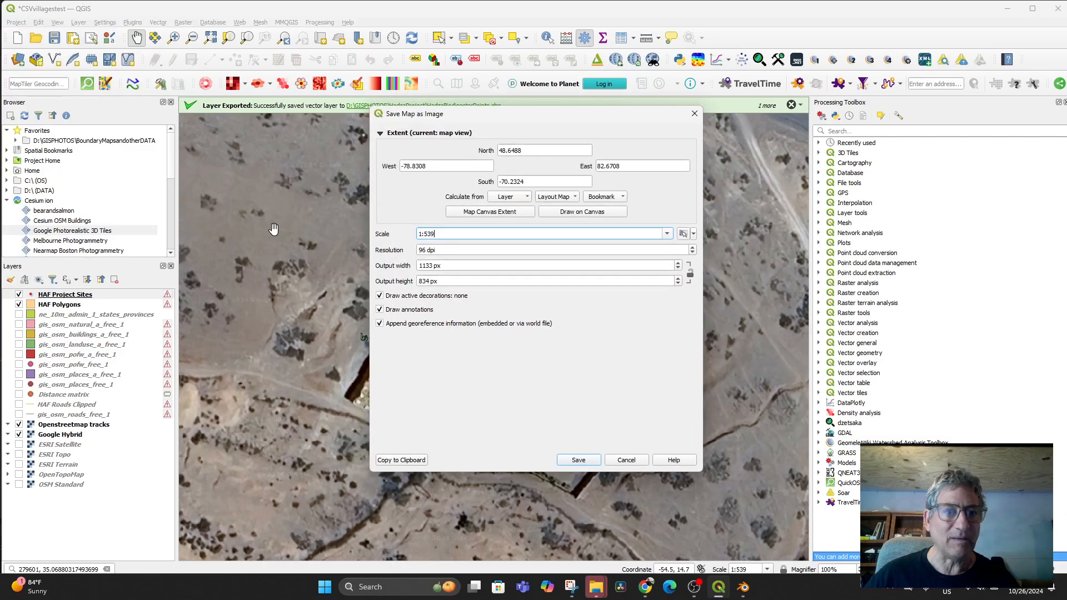
{"action": "left_click", "coordinate": [483, 217]}
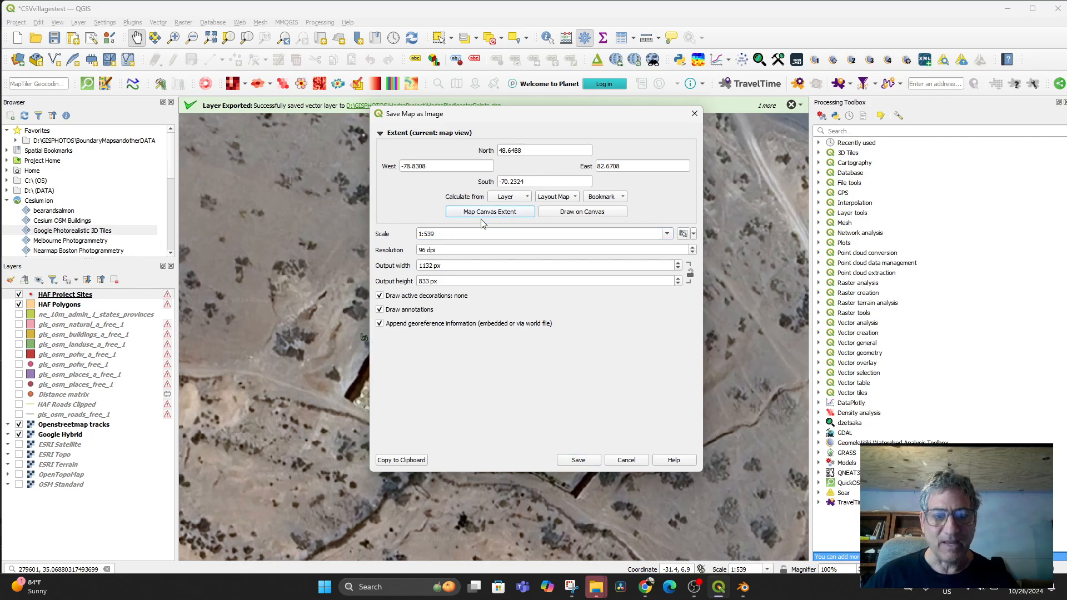
{"action": "left_click", "coordinate": [576, 460]}
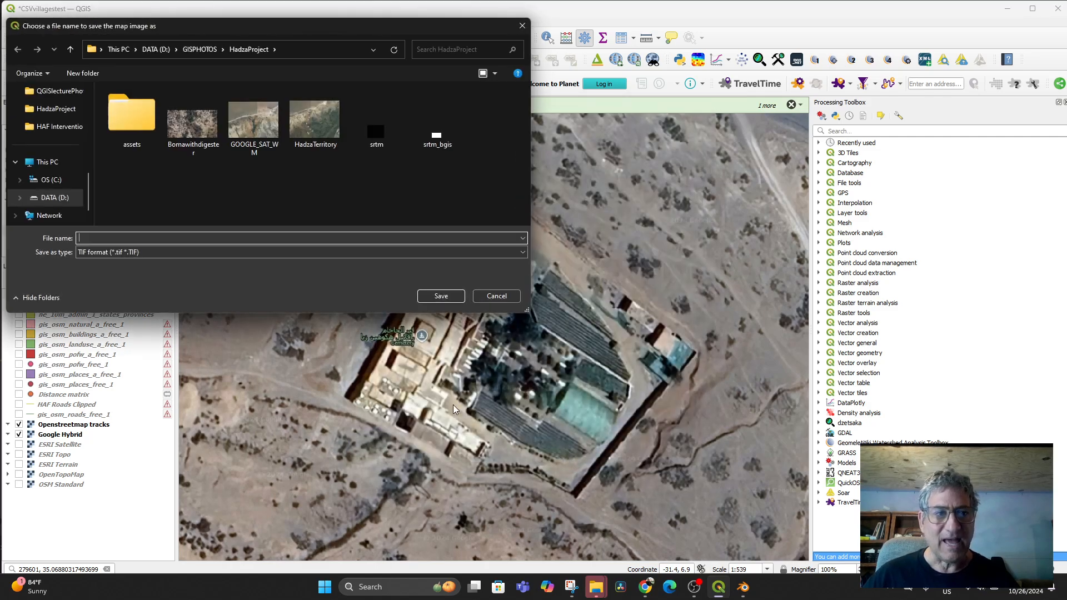
{"action": "left_click", "coordinate": [199, 50]}
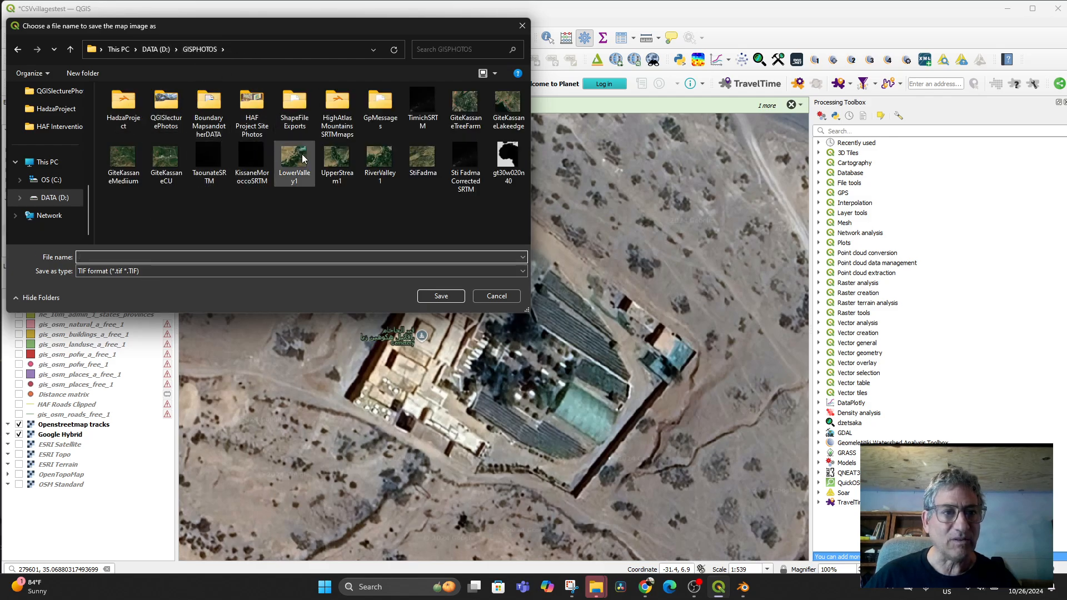
{"action": "double_click", "coordinate": [250, 102]}
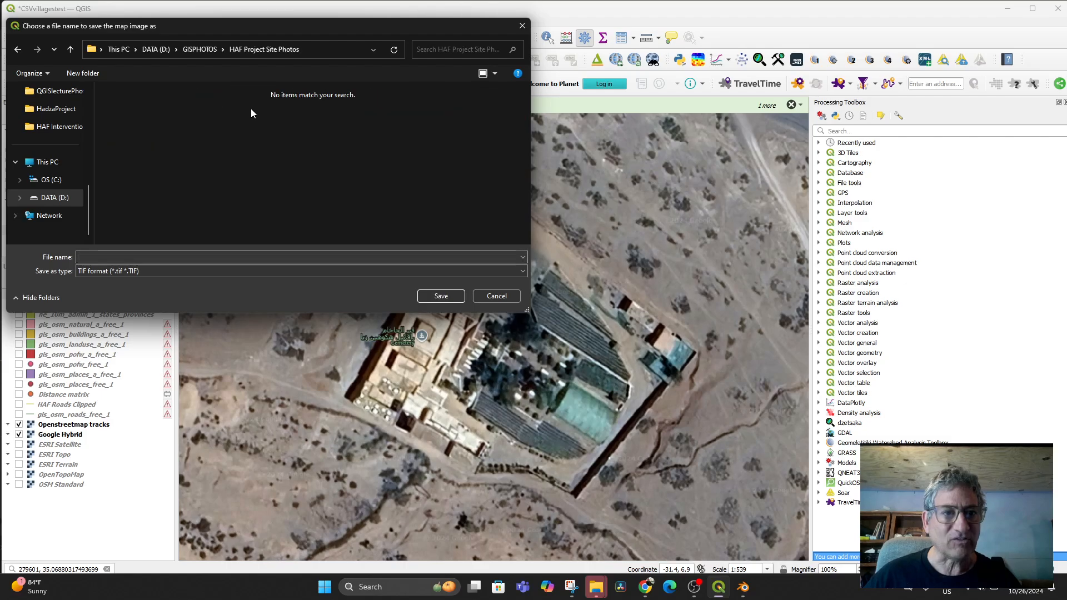
{"action": "left_click", "coordinate": [109, 259]}
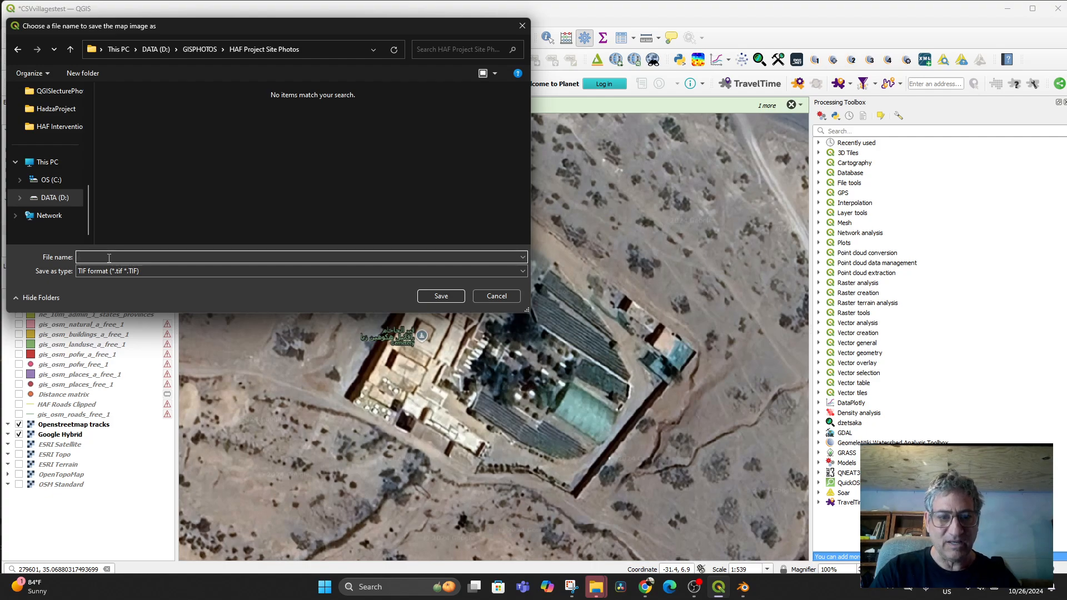
{"action": "type", "text": "Cemetra"}
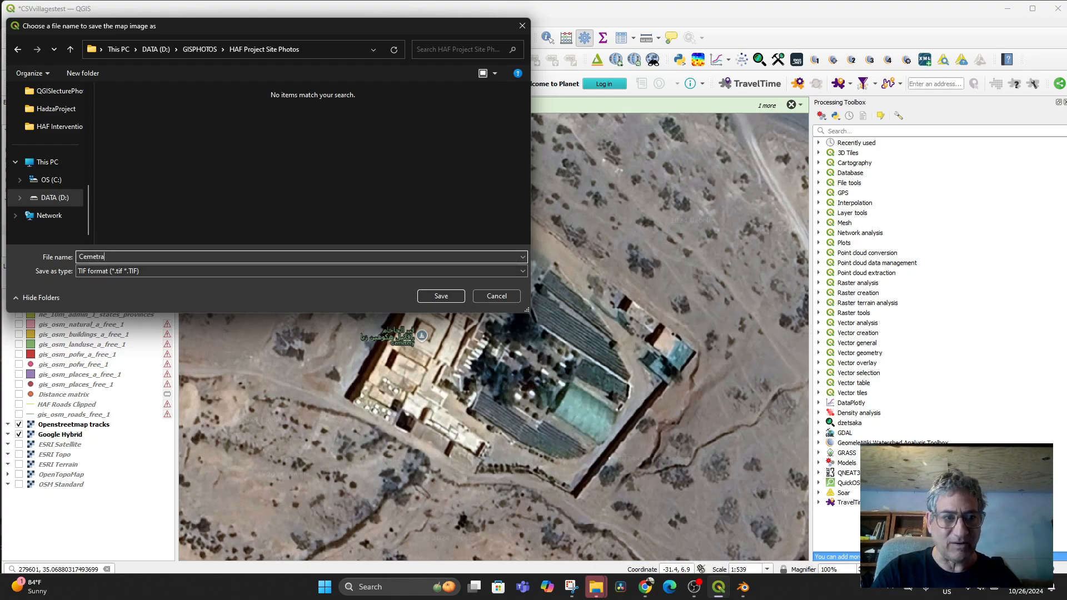
{"action": "type", "text": "t"}
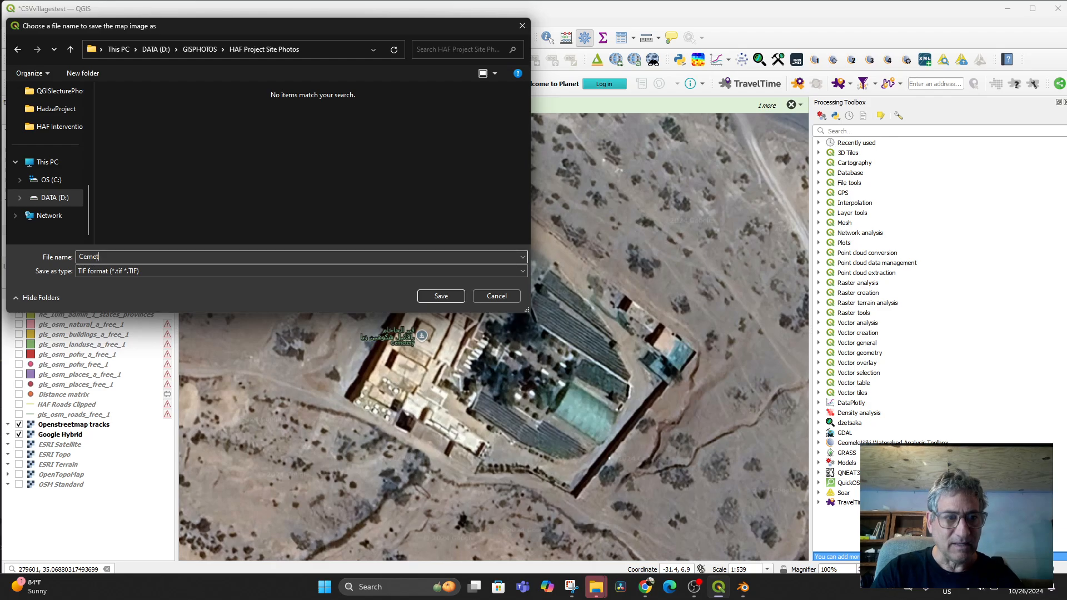
{"action": "left_click", "coordinate": [431, 296]}
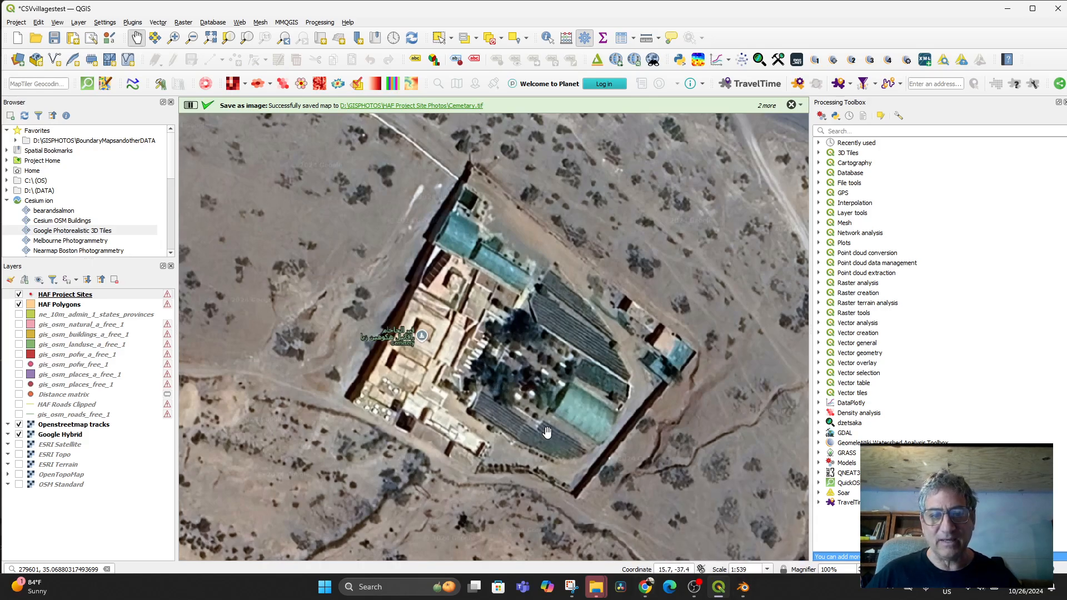
- Start a second map-canvas image export, then abandon it without saving
{"action": "left_click", "coordinate": [16, 23]}
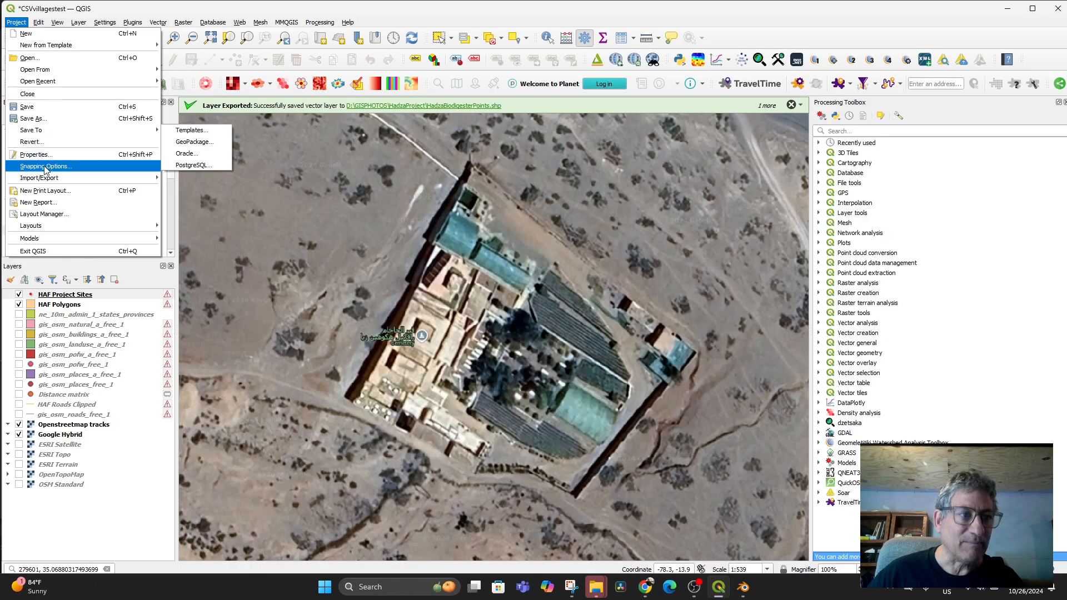
{"action": "mouse_move", "coordinate": [44, 177]}
{"action": "left_click", "coordinate": [213, 177]}
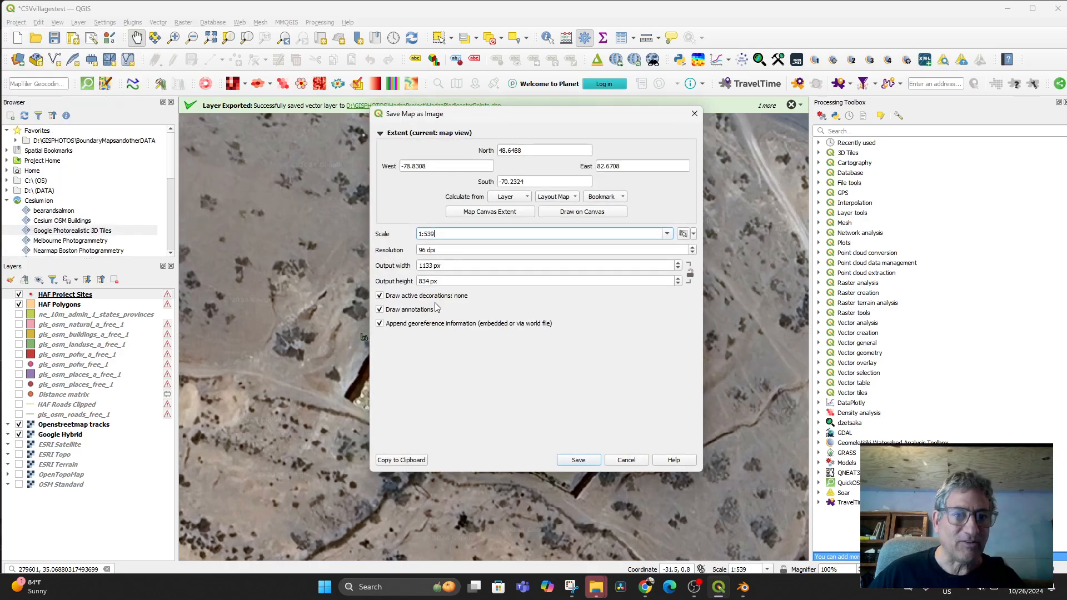
{"action": "left_click", "coordinate": [488, 217]}
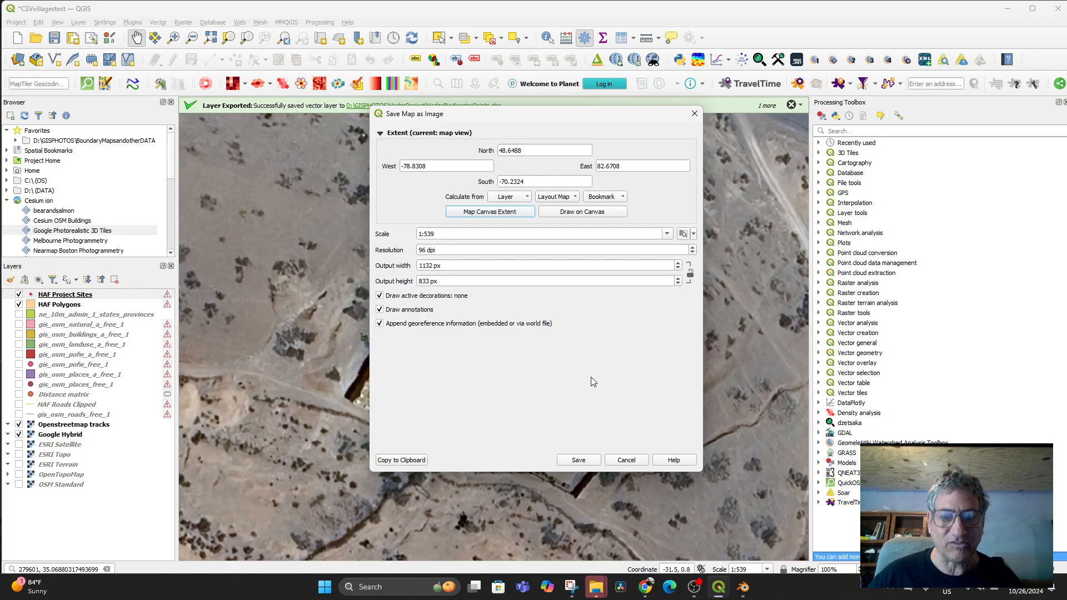
{"action": "left_click", "coordinate": [580, 460]}
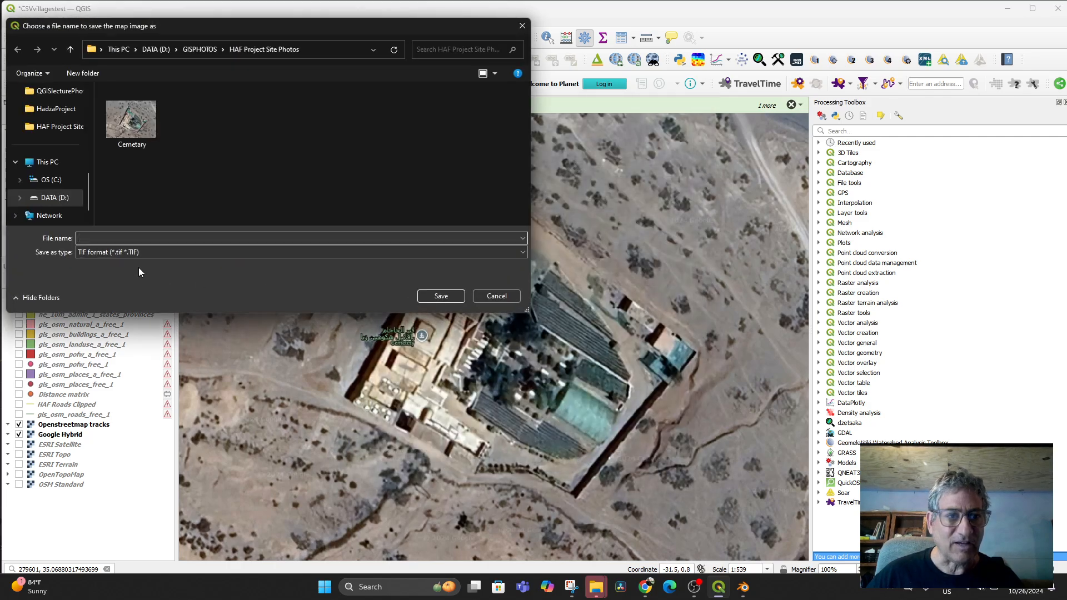
{"action": "left_click", "coordinate": [131, 119]}
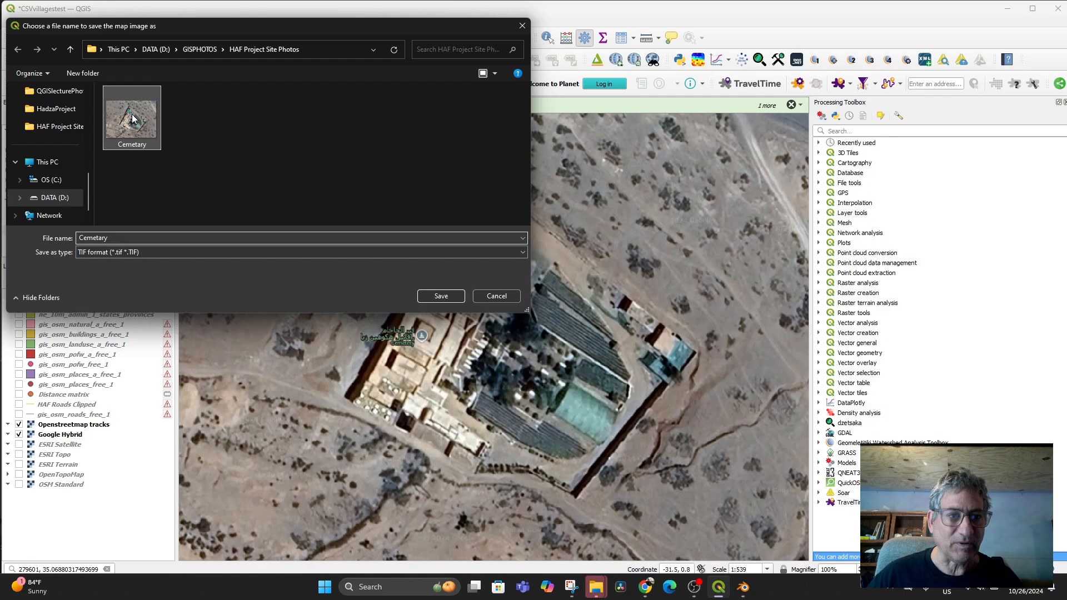
{"action": "left_click", "coordinate": [490, 297]}
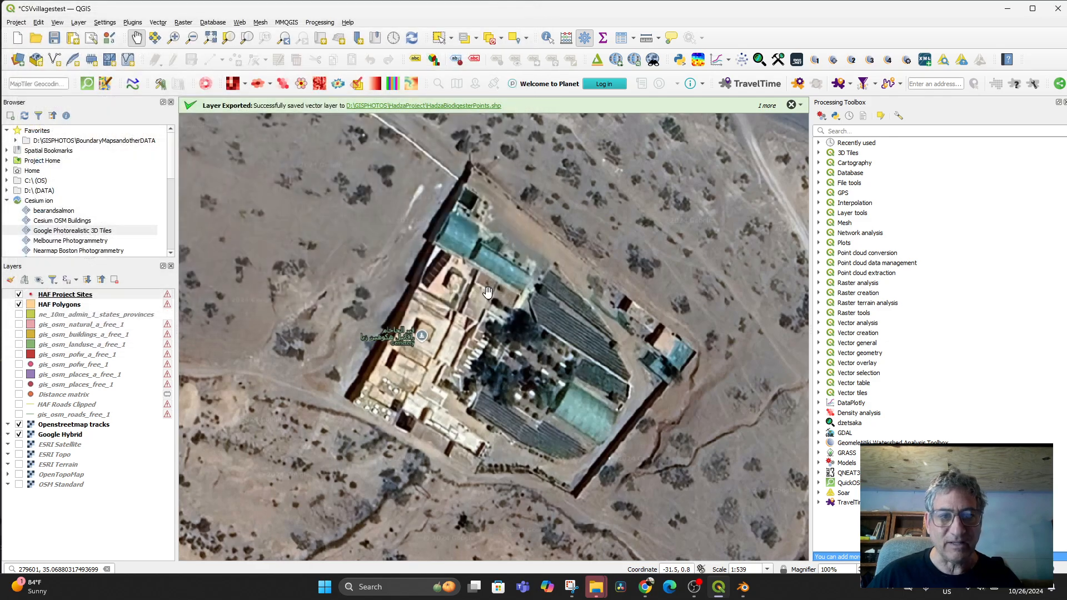
- In Blender, open the GIS georeferenced raster import browser
{"action": "left_click", "coordinate": [745, 590]}
{"action": "left_click", "coordinate": [195, 35]}
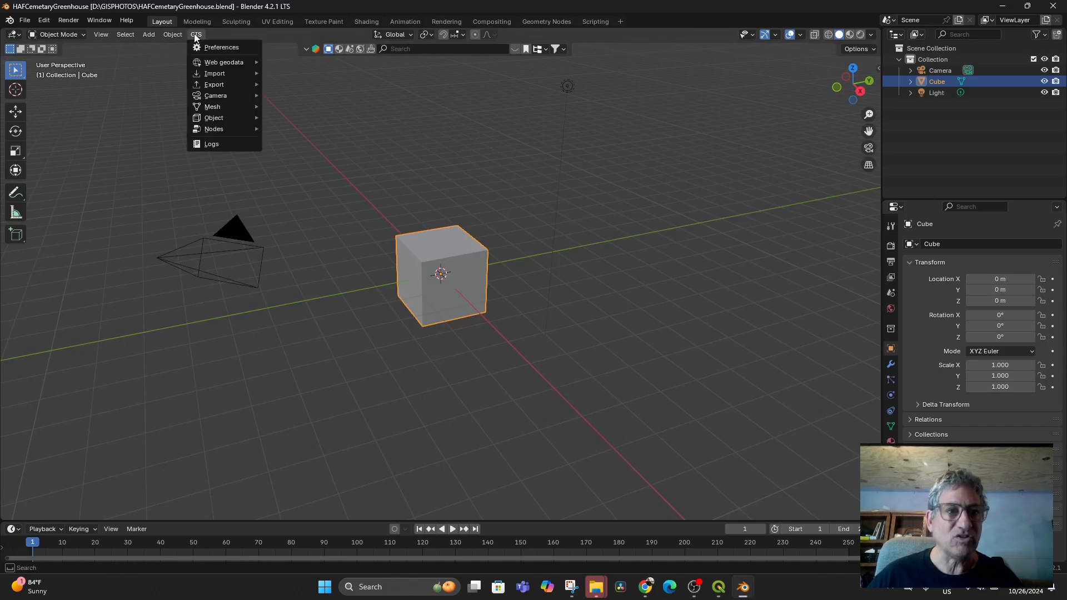
{"action": "mouse_move", "coordinate": [223, 74]}
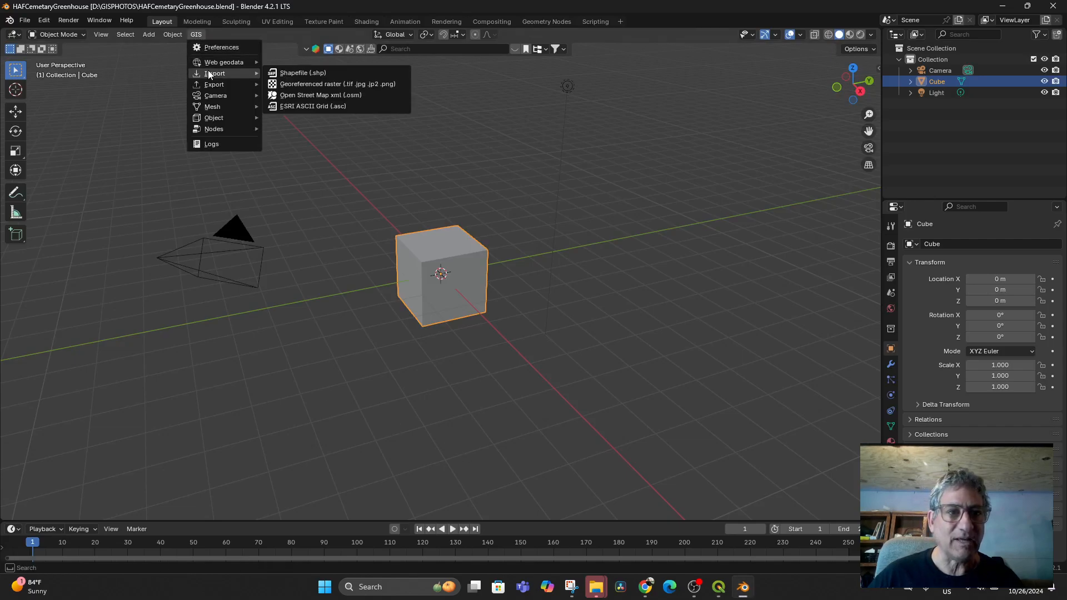
{"action": "left_click", "coordinate": [324, 84]}
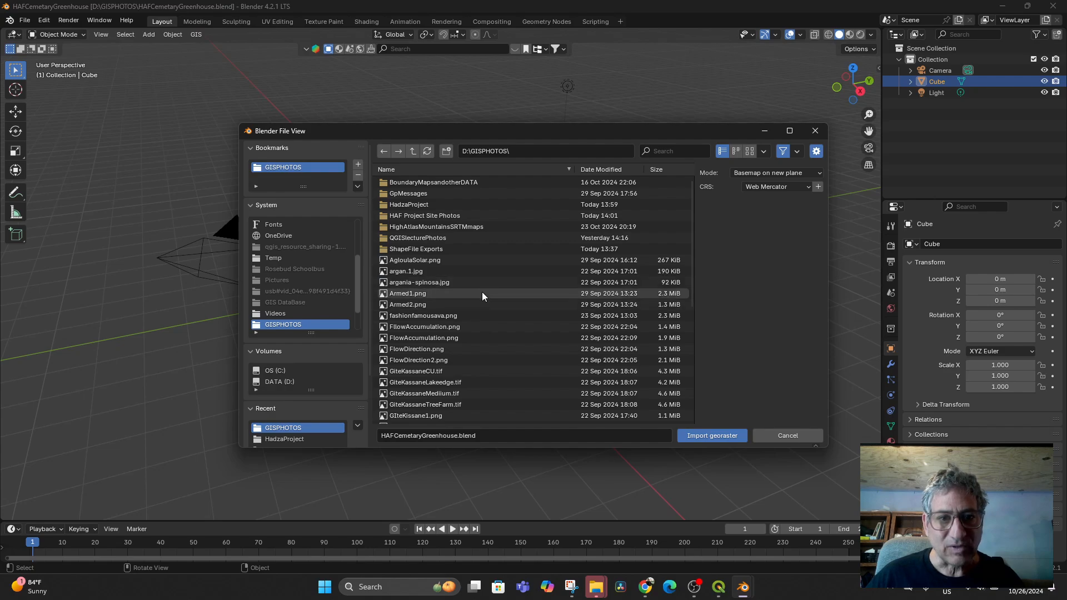
- Browse QGISlecturePhotos sorted by date modified, newest first, then return to QGIS
{"action": "left_click", "coordinate": [422, 239]}
{"action": "double_click", "coordinate": [416, 238]}
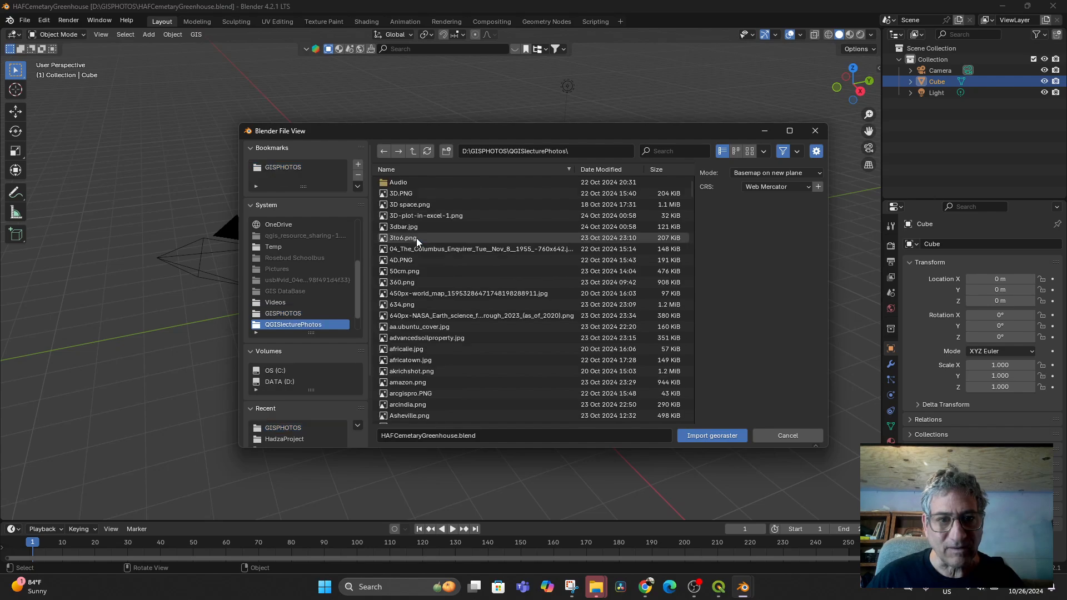
{"action": "left_click", "coordinate": [612, 173]}
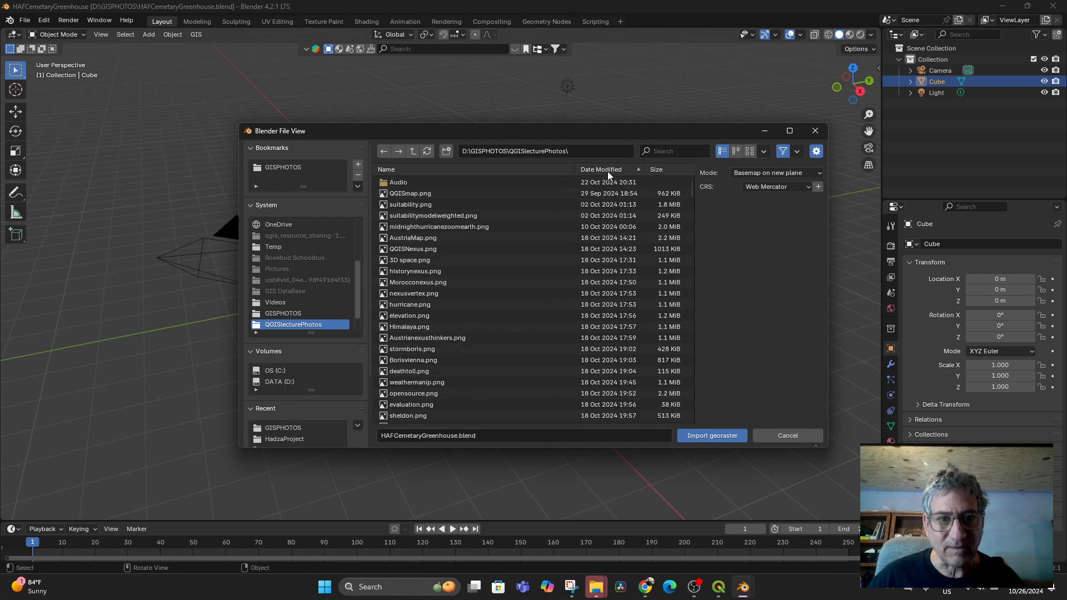
{"action": "left_click", "coordinate": [607, 171]}
{"action": "scroll", "coordinate": [503, 384], "scroll_direction": "down", "scroll_amount": 10}
{"action": "scroll", "coordinate": [504, 382], "scroll_direction": "down", "scroll_amount": 5}
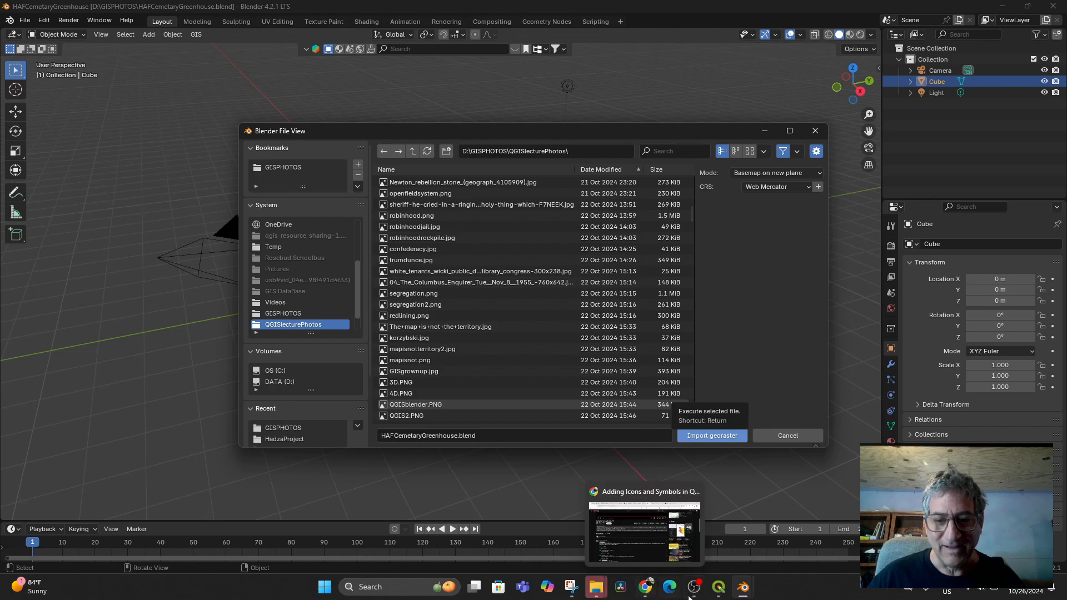
{"action": "left_click", "coordinate": [721, 590]}
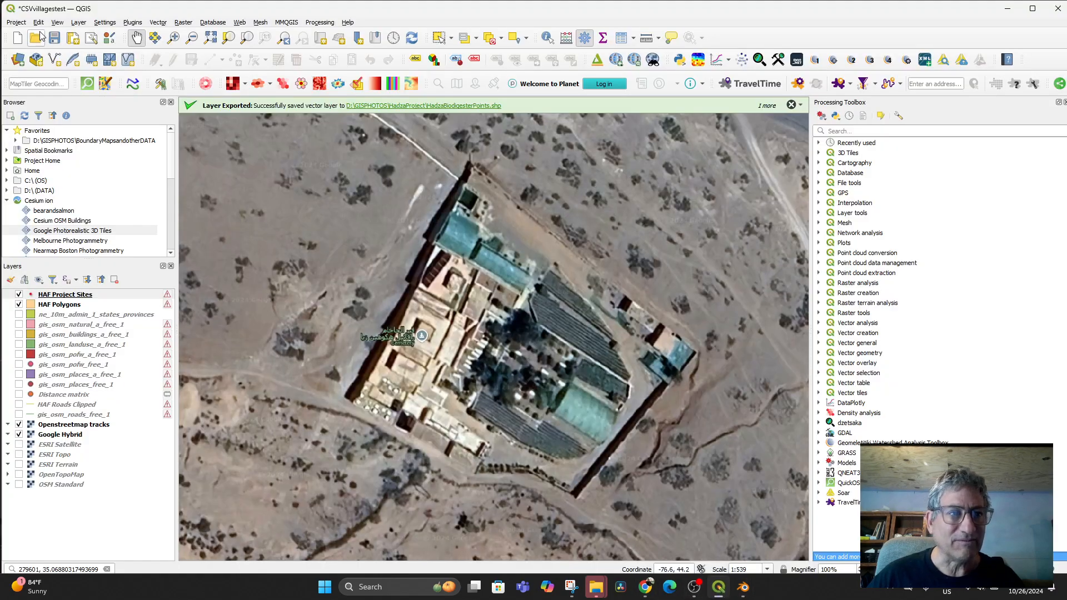
- Start another map-image export up to the file-name step, then switch to Blender
{"action": "left_click", "coordinate": [16, 22]}
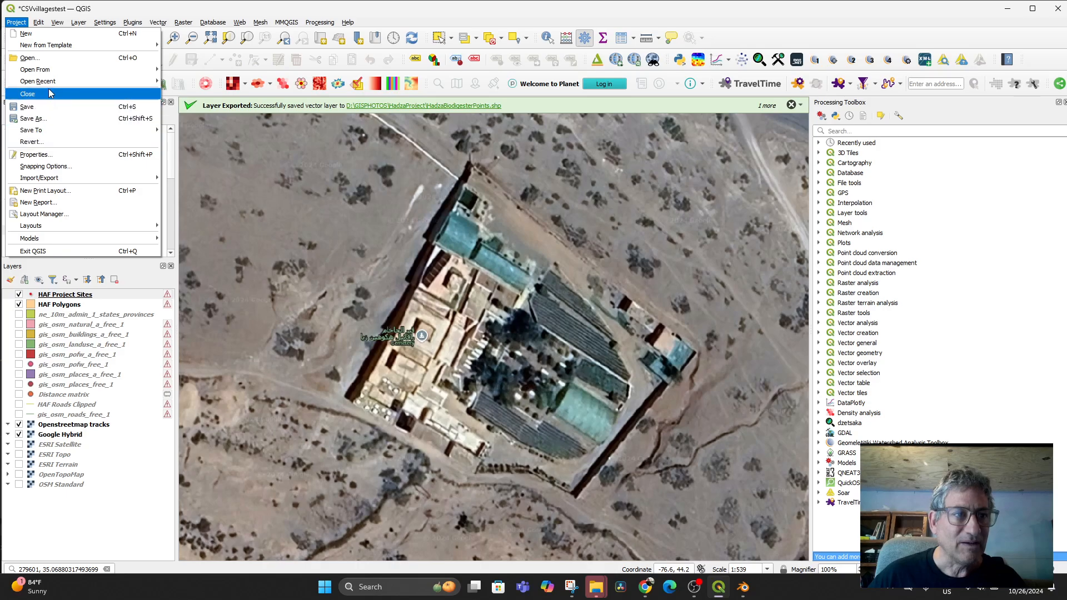
{"action": "mouse_move", "coordinate": [111, 177]}
{"action": "left_click", "coordinate": [206, 177]}
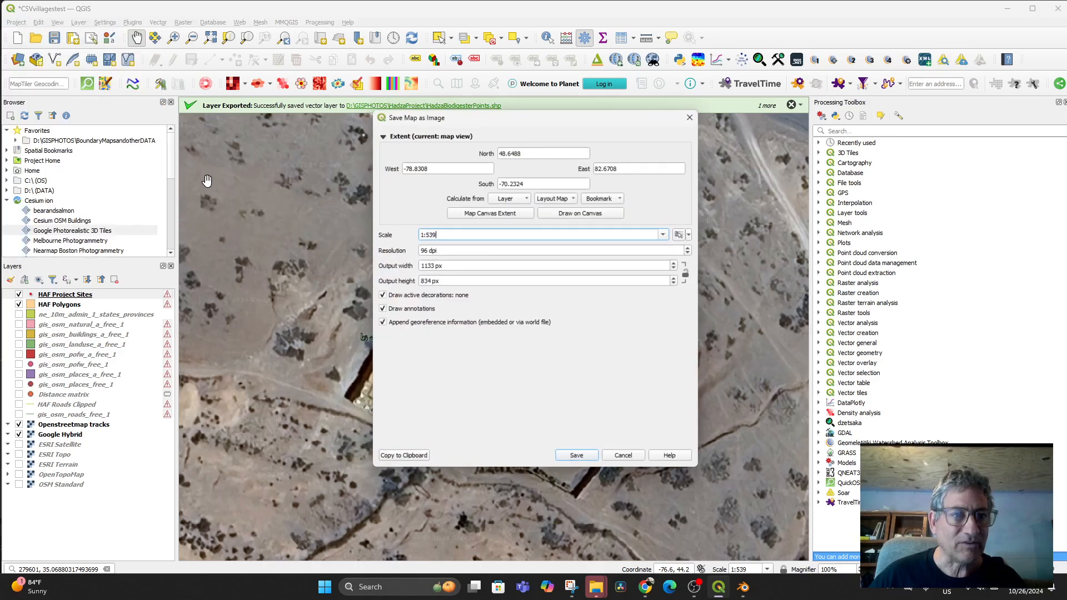
{"action": "left_click", "coordinate": [578, 461]}
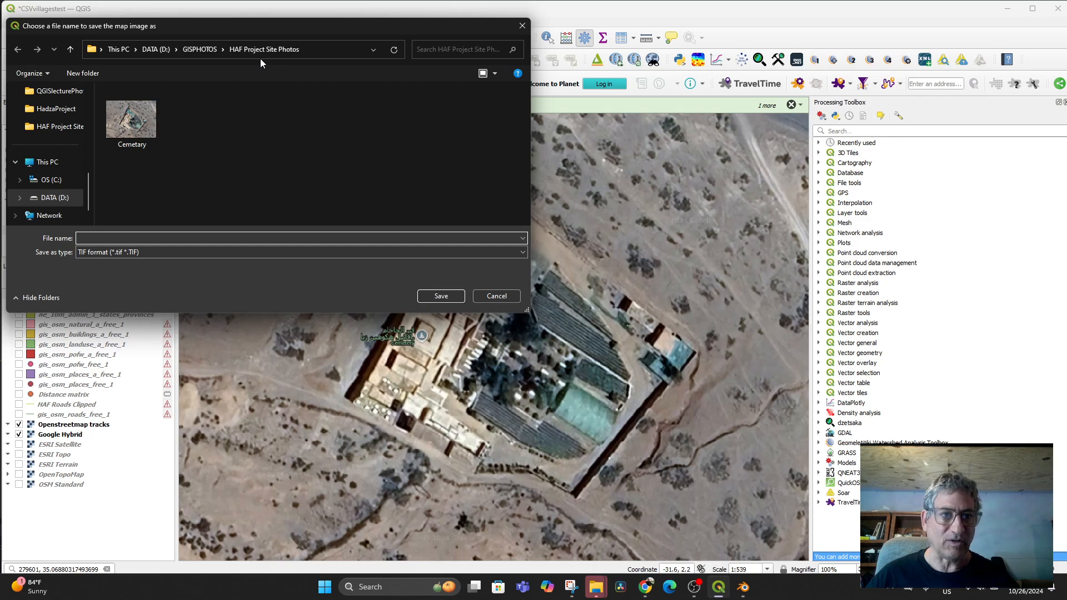
{"action": "left_click", "coordinate": [743, 586]}
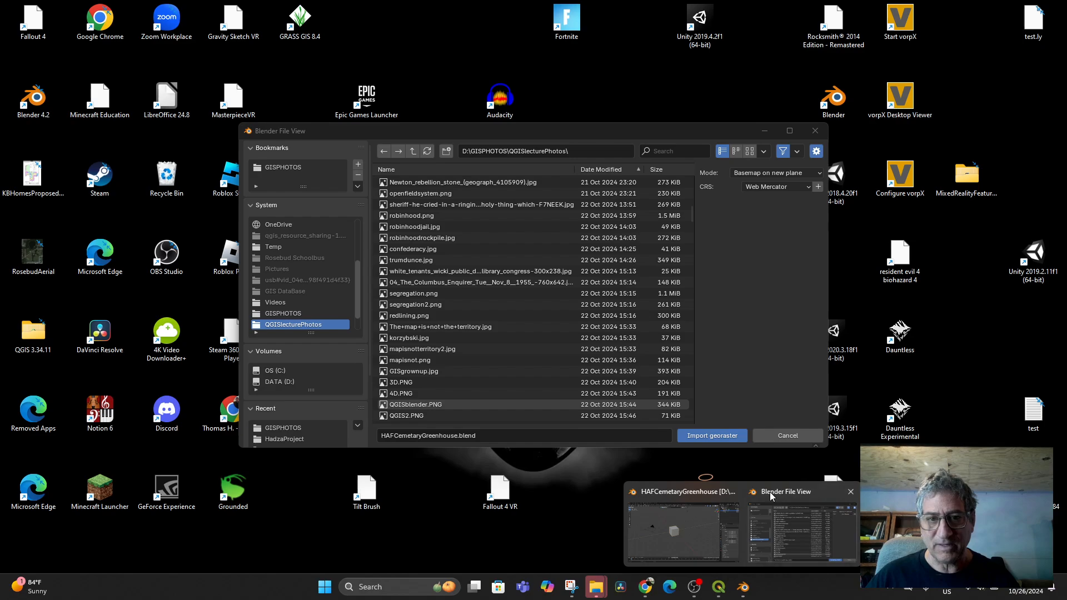
- Import Cemetary.tif from D:\GISPHOTOS\HAF Project Site Photos and view it from top
{"action": "left_click", "coordinate": [769, 491]}
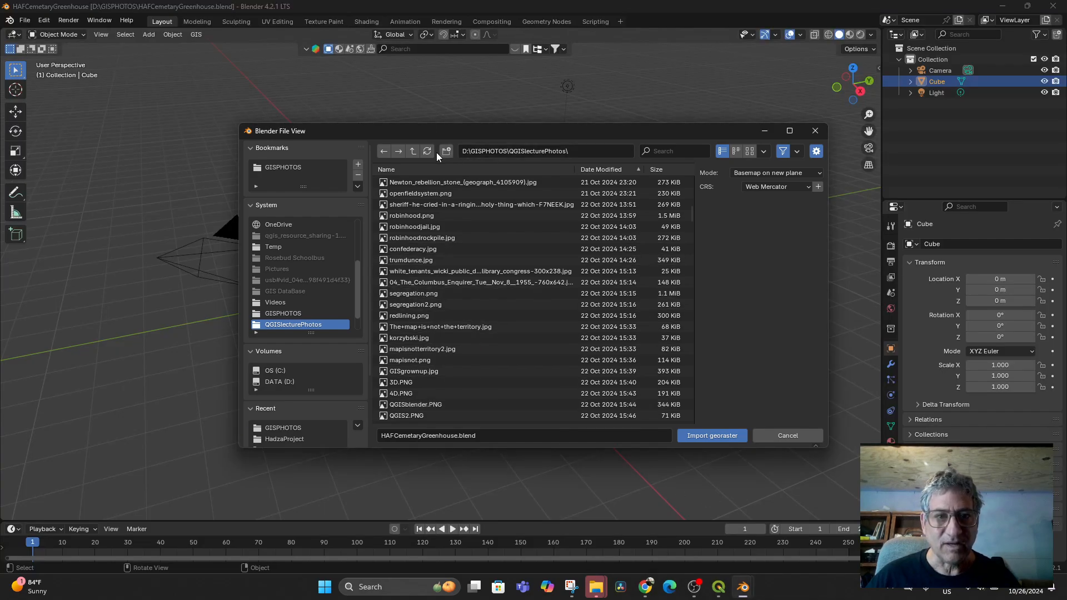
{"action": "left_click", "coordinate": [414, 152]}
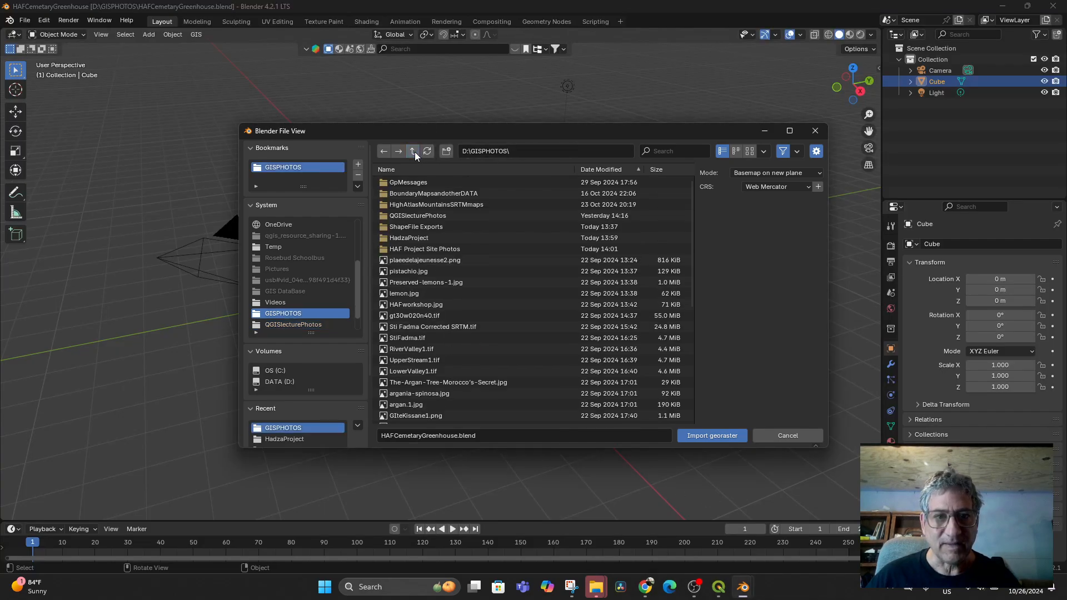
{"action": "left_click", "coordinate": [427, 249]}
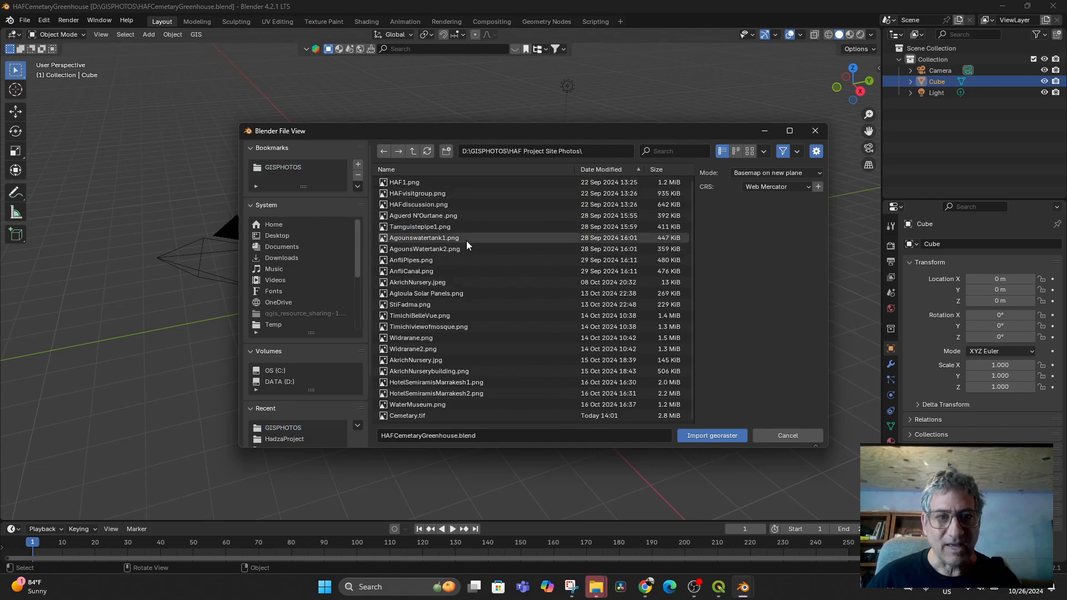
{"action": "left_click", "coordinate": [591, 171]}
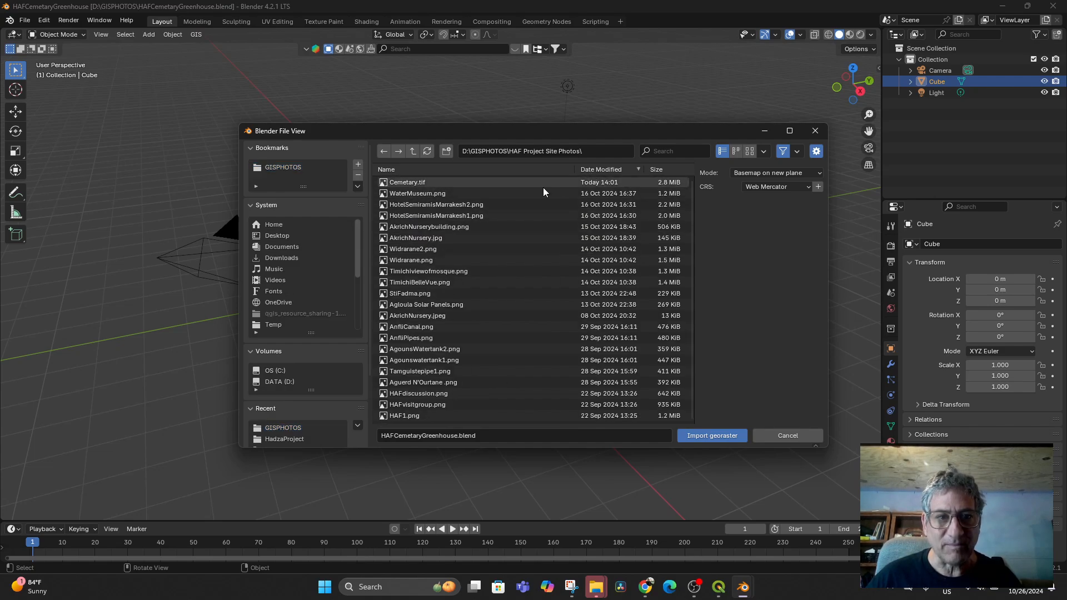
{"action": "double_click", "coordinate": [405, 182]}
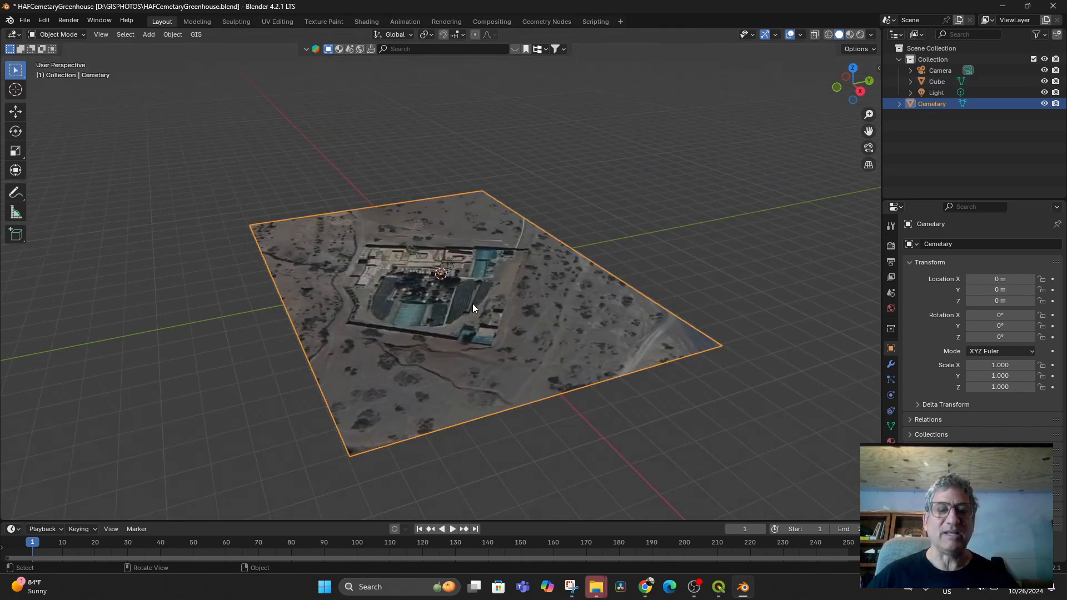
{"action": "key", "text": "KP_7"}
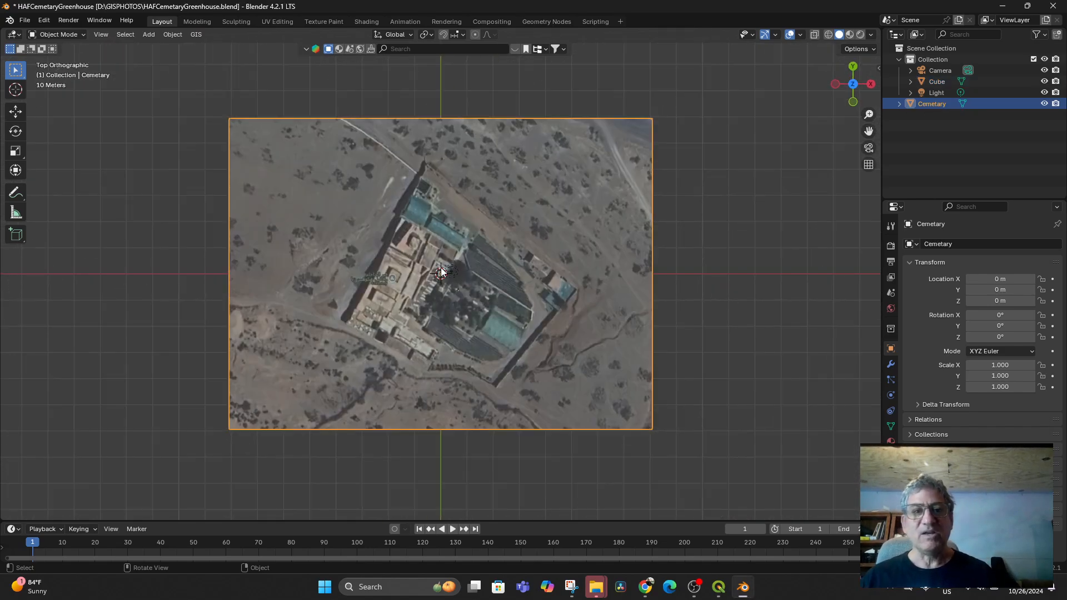
- Request OpenTopography SRTM 30m elevation for the Cemetary plane, which fails with an error
{"action": "left_click", "coordinate": [198, 34]}
{"action": "mouse_move", "coordinate": [230, 65]}
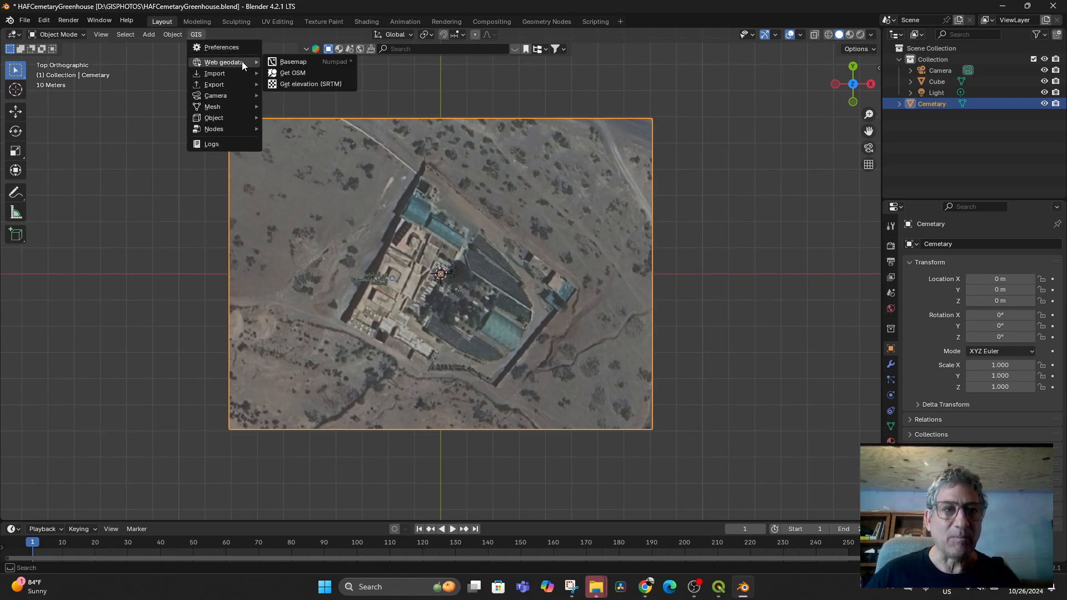
{"action": "left_click", "coordinate": [315, 84]}
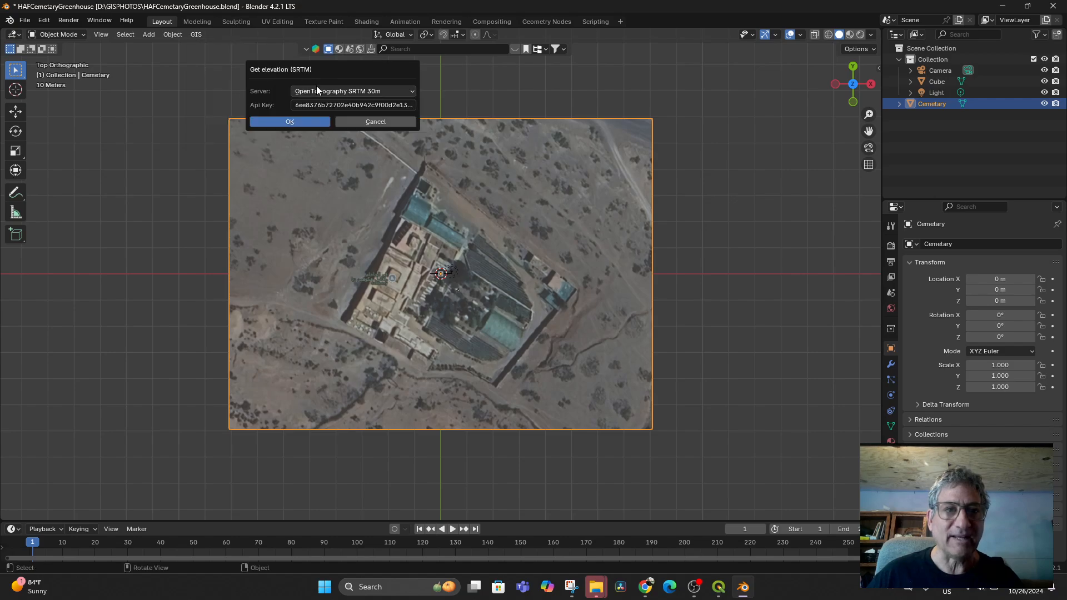
{"action": "left_click", "coordinate": [296, 125]}
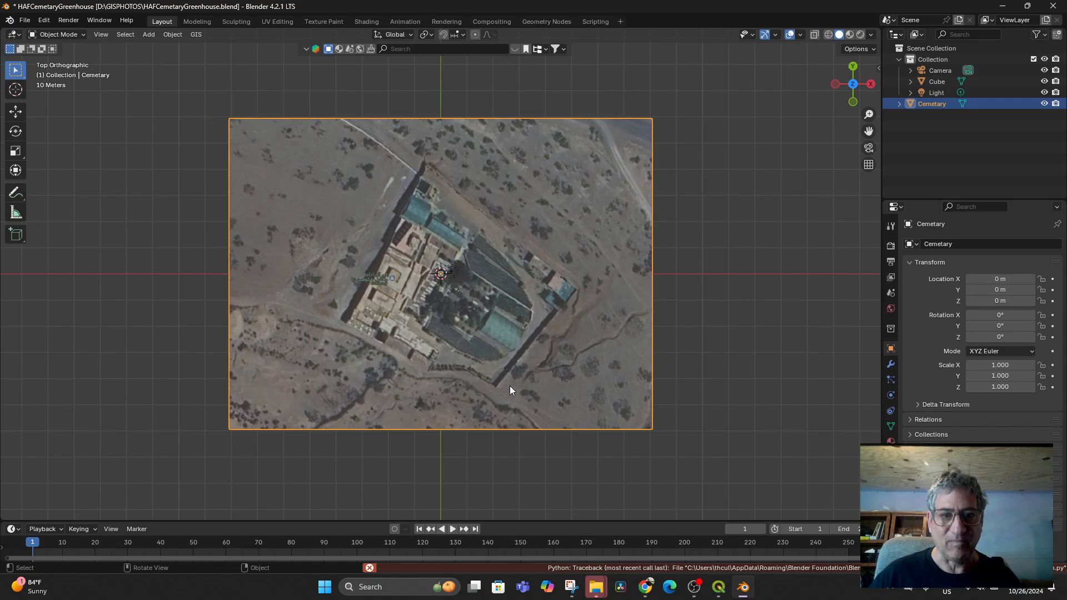
{"action": "scroll", "coordinate": [435, 198], "scroll_direction": "down", "scroll_amount": 2}
- Retry the SRTM 30m elevation request, then orbit to see the still-flat plane
{"action": "left_click", "coordinate": [195, 35]}
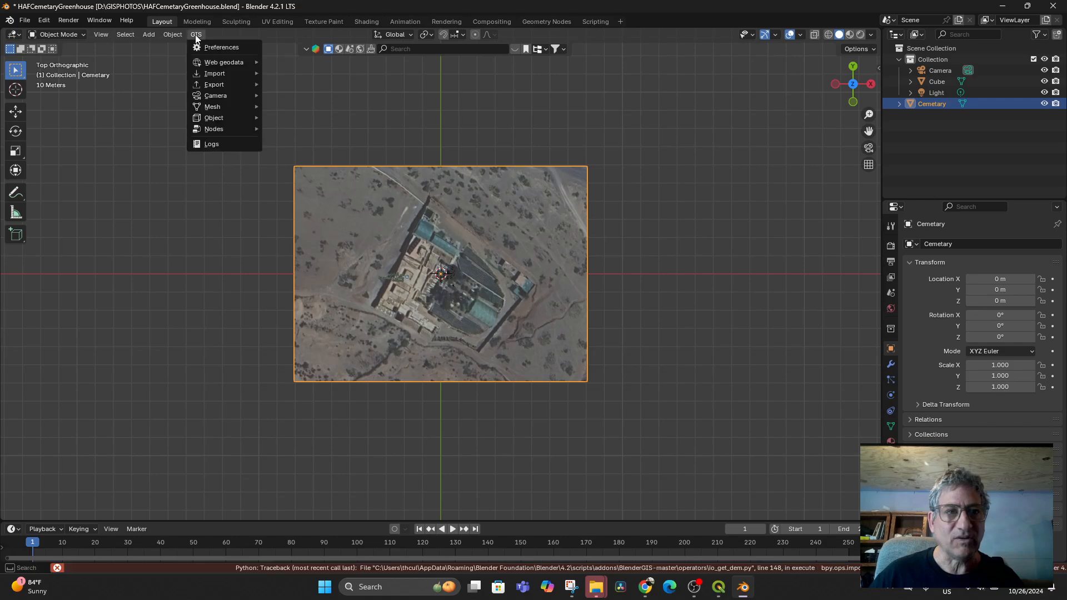
{"action": "scroll", "coordinate": [495, 170], "scroll_direction": "down", "scroll_amount": 3}
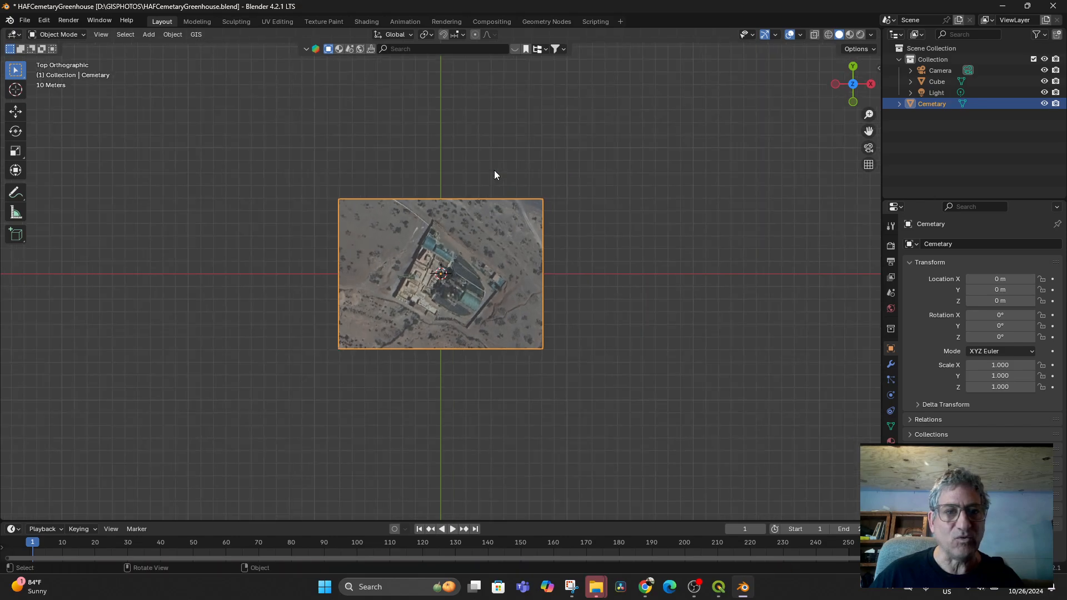
{"action": "left_click", "coordinate": [192, 34]}
{"action": "mouse_move", "coordinate": [224, 62]}
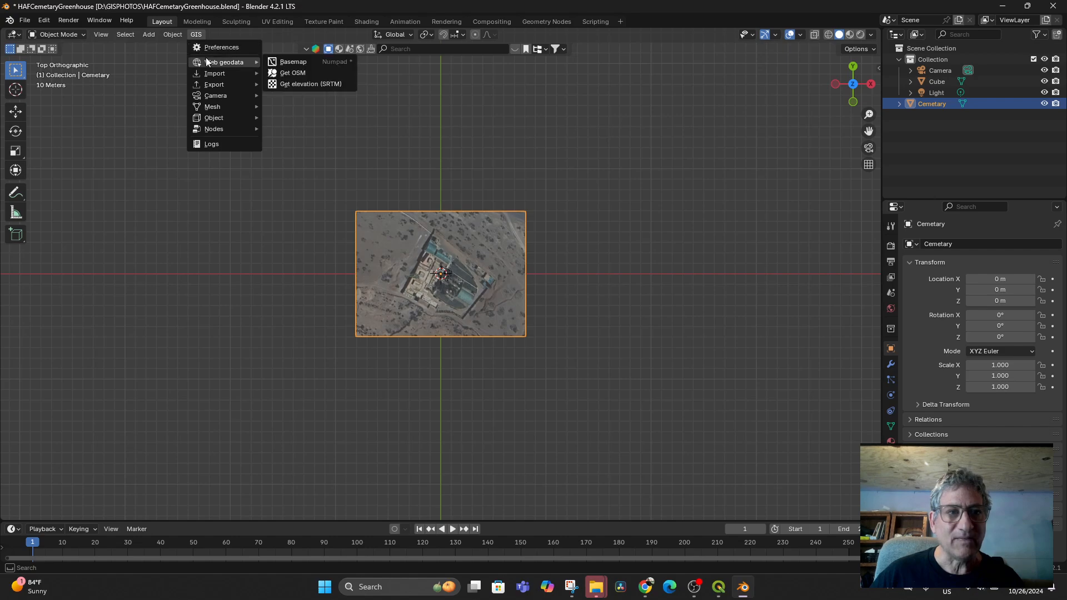
{"action": "left_click", "coordinate": [303, 86]}
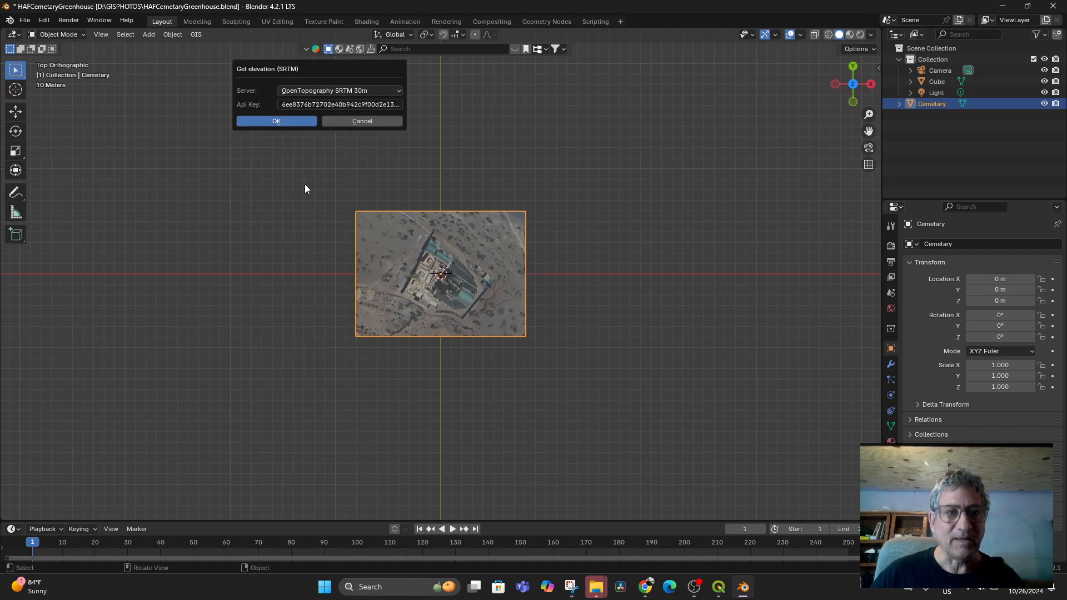
{"action": "left_click", "coordinate": [272, 122]}
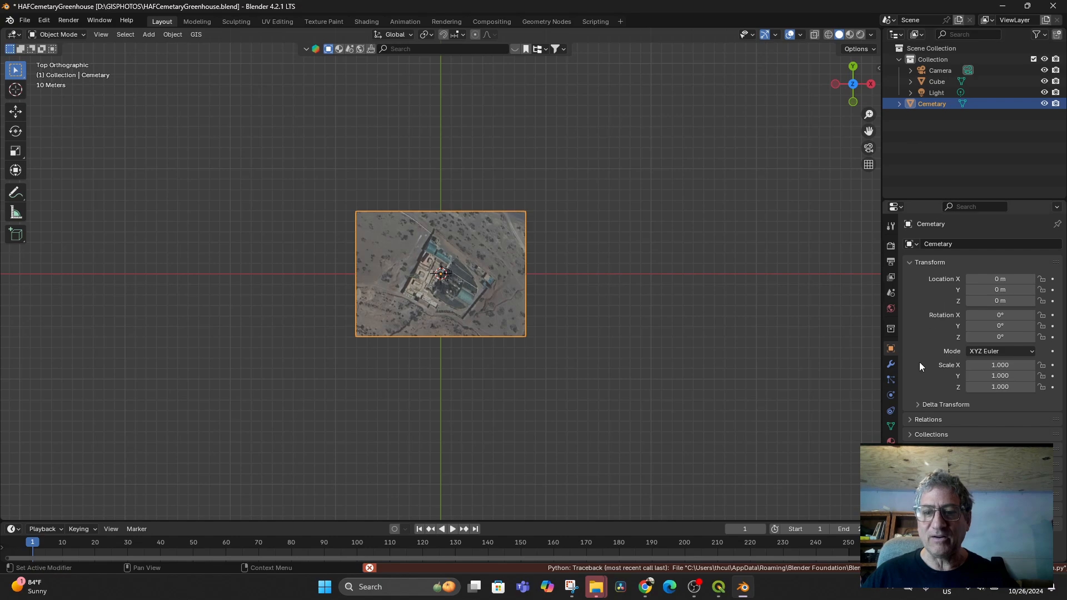
{"action": "middle_click_drag", "start_coordinate": [599, 439], "coordinate": [621, 450]}
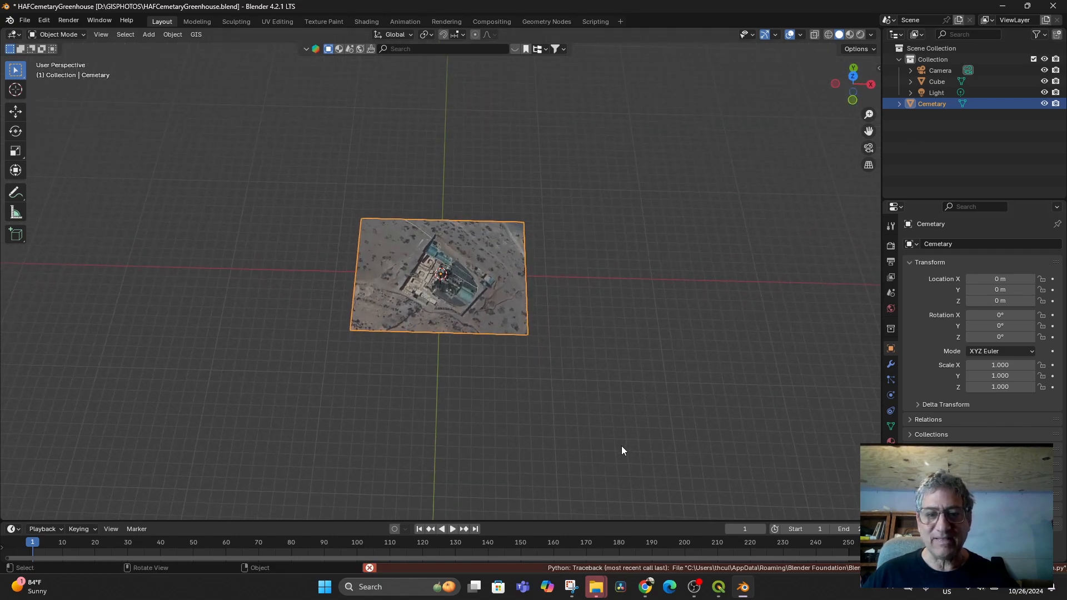
- Cancel the pending image save and zoom out to about 1:17240 to frame the Akrich valley
{"action": "left_click", "coordinate": [719, 587]}
{"action": "left_click", "coordinate": [492, 294]}
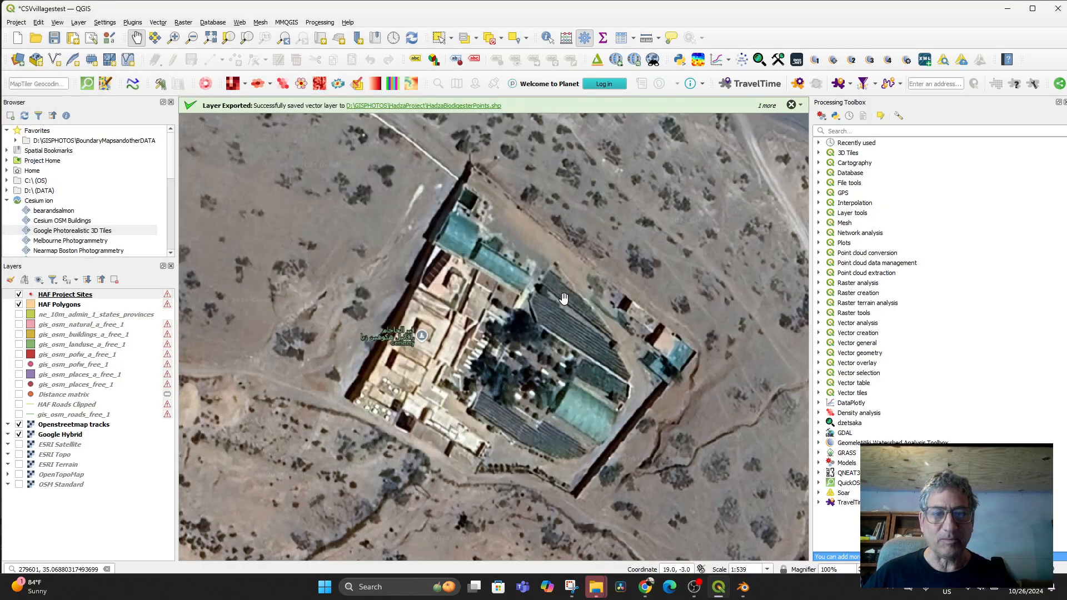
{"action": "scroll", "coordinate": [562, 339], "scroll_direction": "down", "scroll_amount": 4}
{"action": "scroll", "coordinate": [563, 339], "scroll_direction": "up", "scroll_amount": 1}
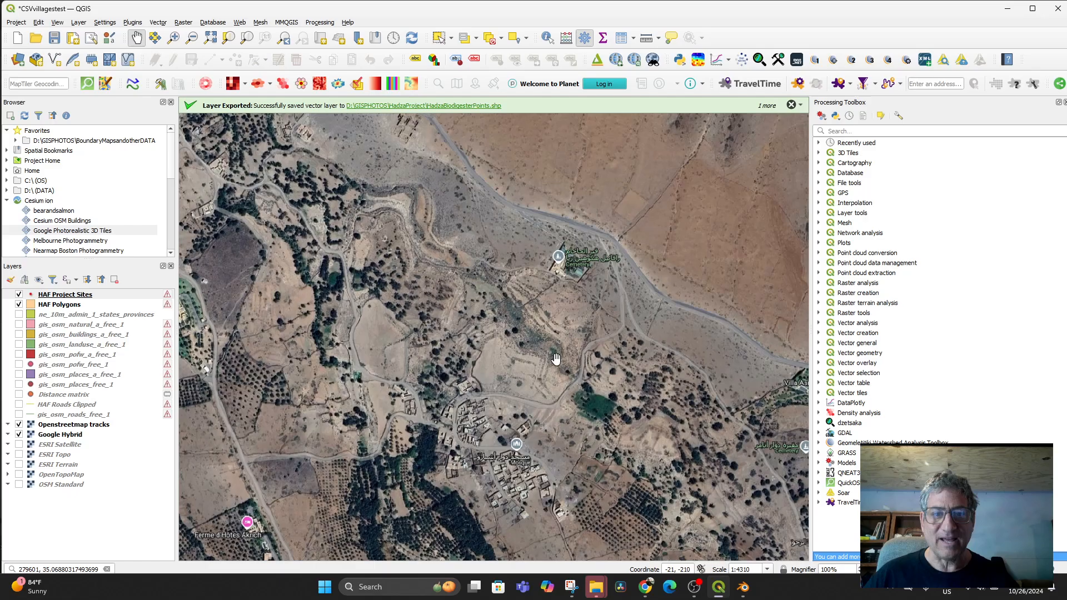
{"action": "left_click_drag", "start_coordinate": [556, 357], "coordinate": [558, 411]}
{"action": "scroll", "coordinate": [562, 401], "scroll_direction": "down", "scroll_amount": 1}
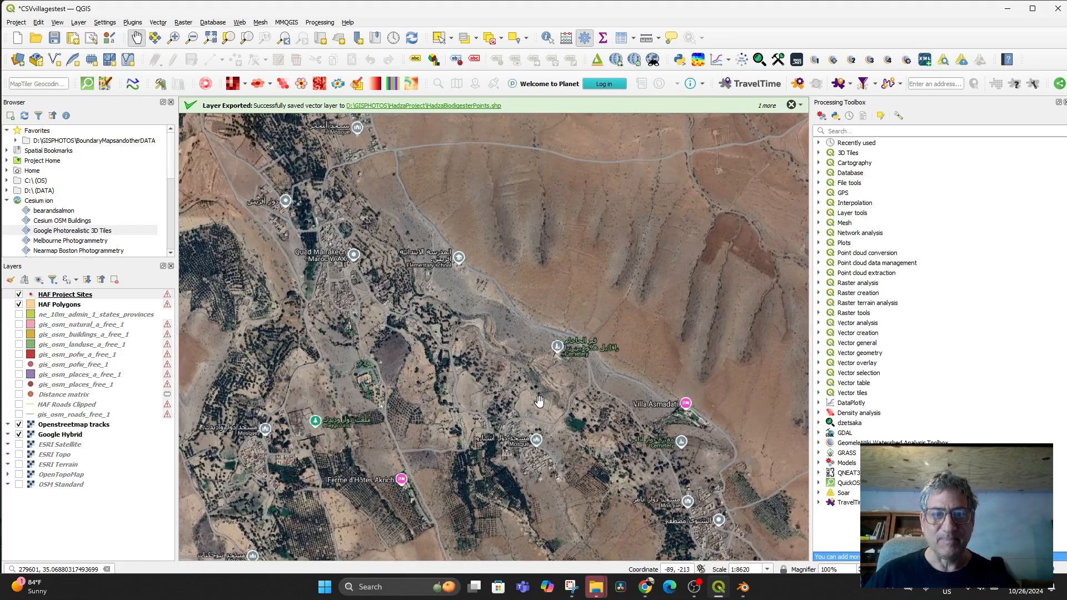
{"action": "scroll", "coordinate": [539, 400], "scroll_direction": "down", "scroll_amount": 1}
{"action": "left_click_drag", "start_coordinate": [543, 400], "coordinate": [545, 365]}
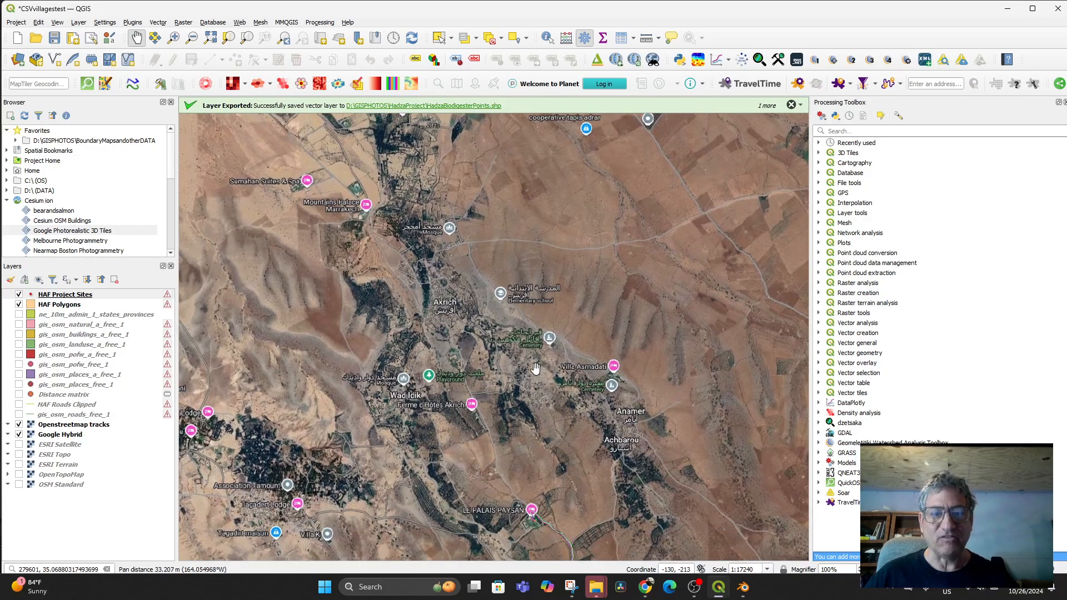
{"action": "left_click", "coordinate": [17, 22]}
- Export the current QGIS map view extent as the image cemetaryregion.tif
{"action": "mouse_move", "coordinate": [46, 178]}
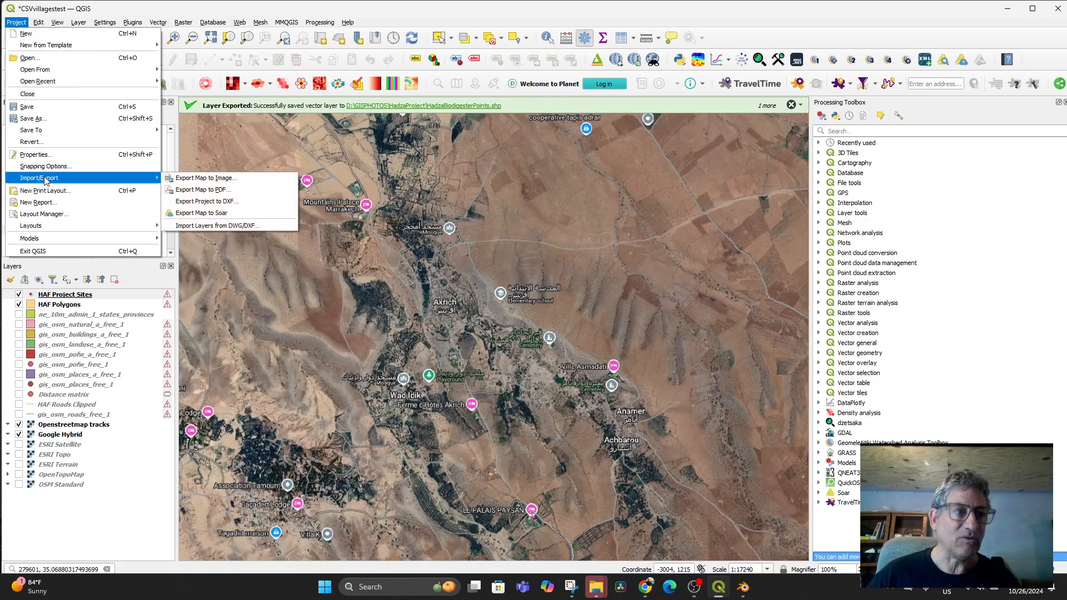
{"action": "left_click", "coordinate": [218, 178]}
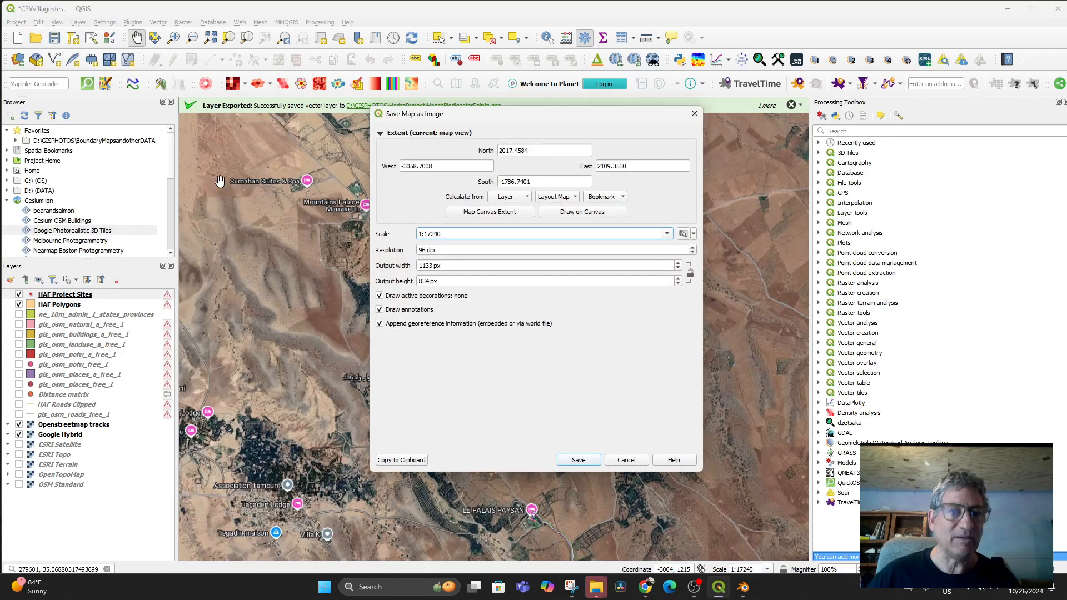
{"action": "left_click", "coordinate": [472, 213]}
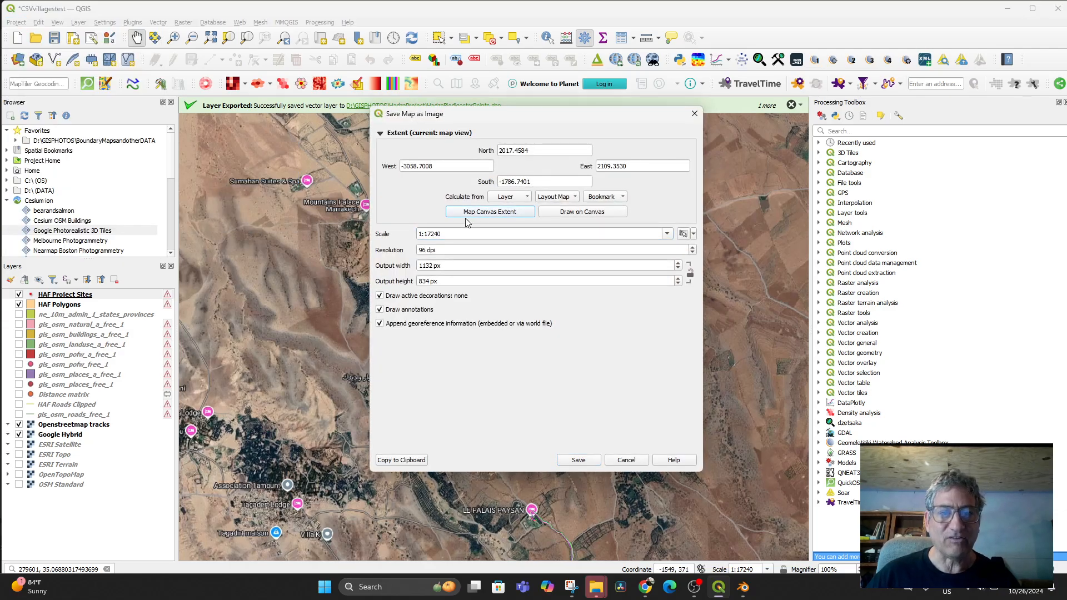
{"action": "left_click", "coordinate": [589, 460]}
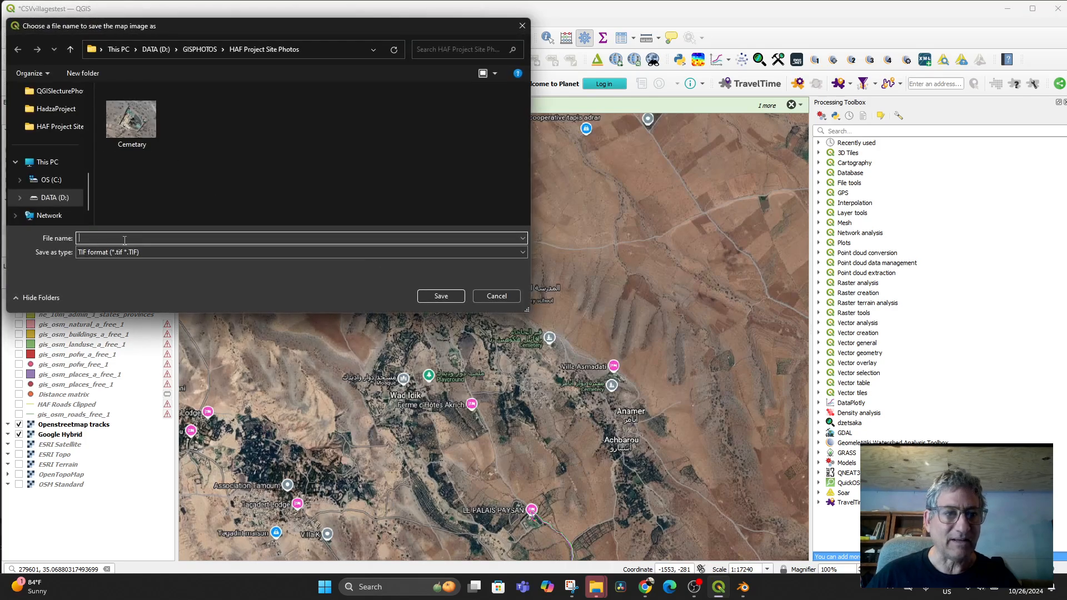
{"action": "type", "text": "cemetary"}
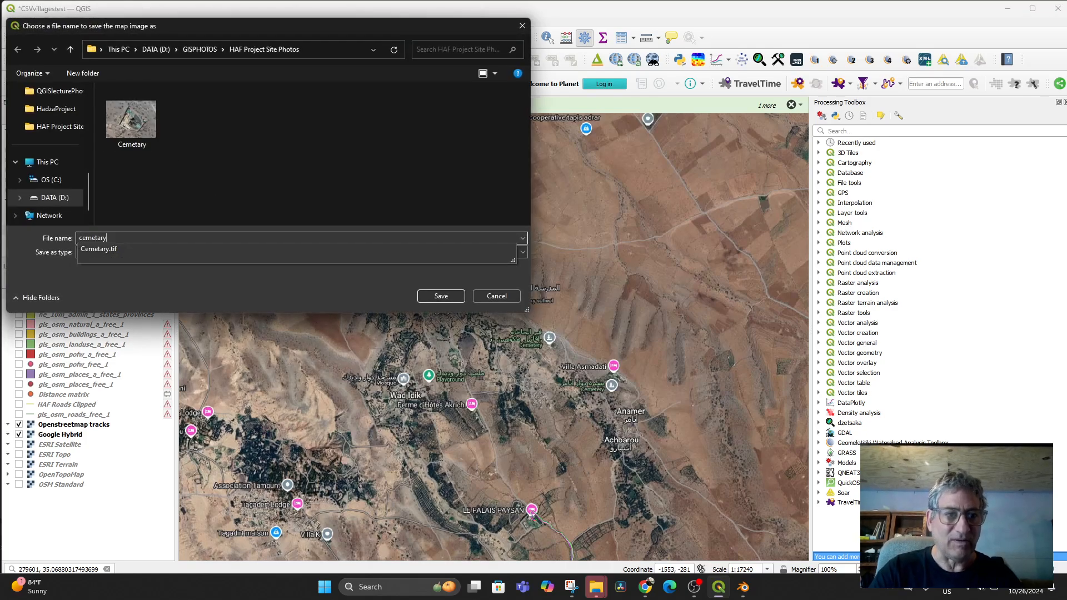
{"action": "type", "text": "region"}
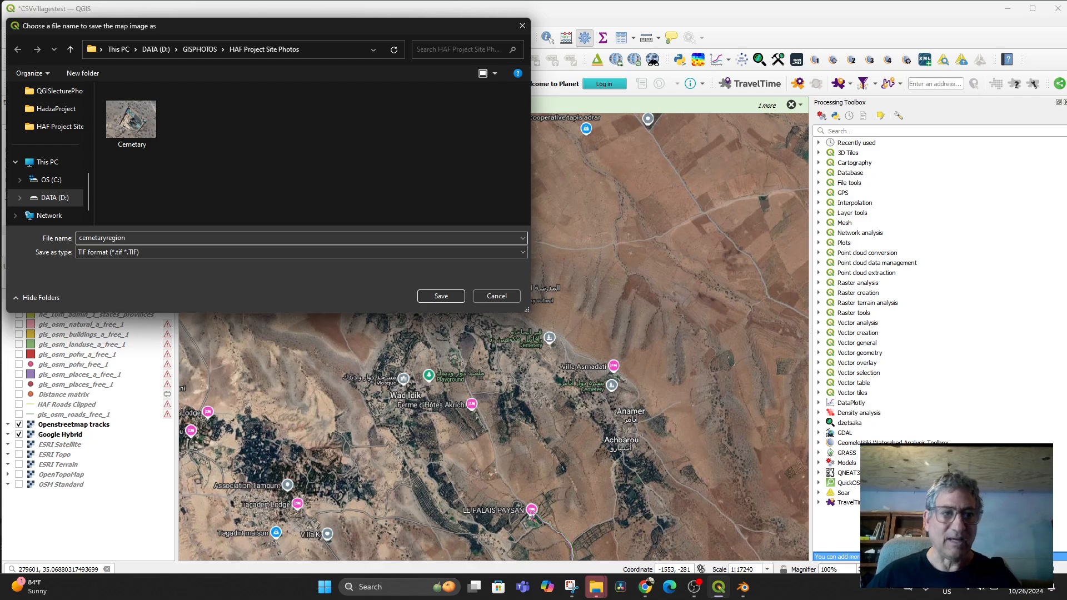
{"action": "left_click", "coordinate": [432, 295]}
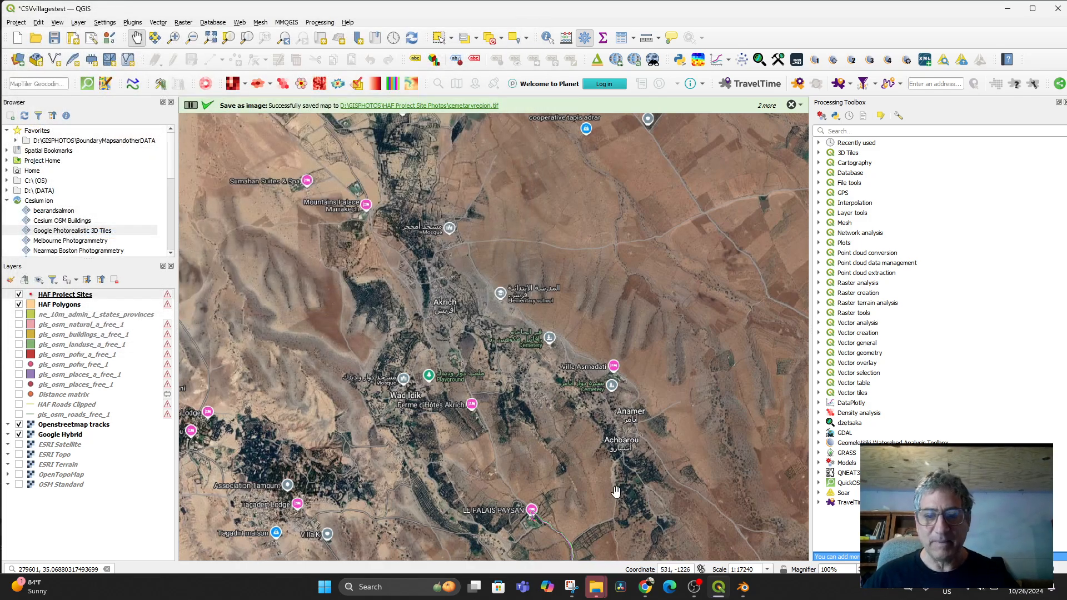
- In Blender, import cemetaryregion.tif as a georeferenced raster map plane
{"action": "left_click", "coordinate": [743, 586]}
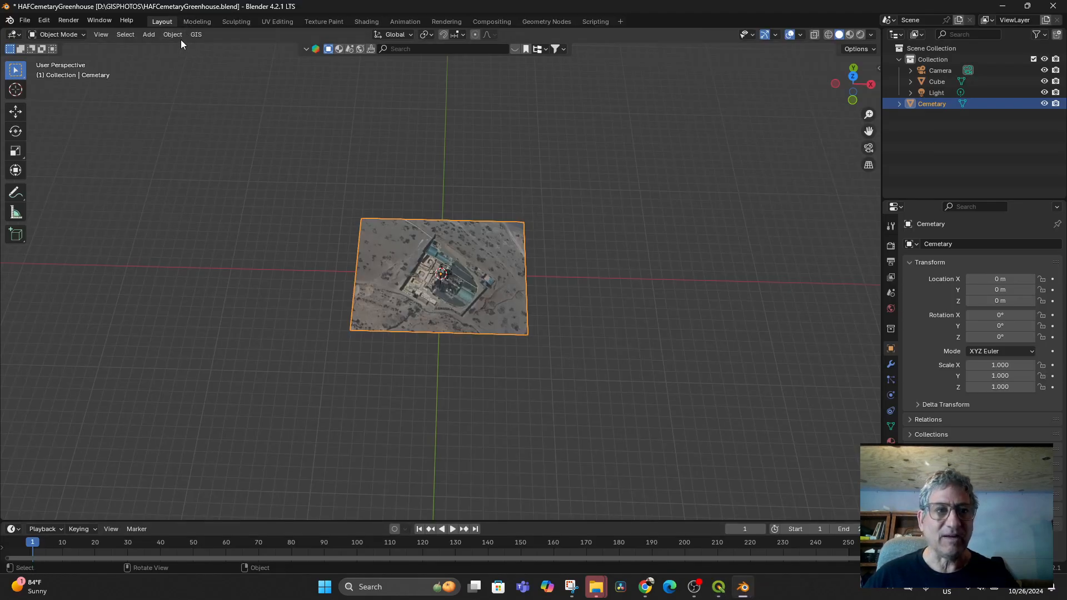
{"action": "left_click", "coordinate": [195, 35]}
{"action": "mouse_move", "coordinate": [217, 73]}
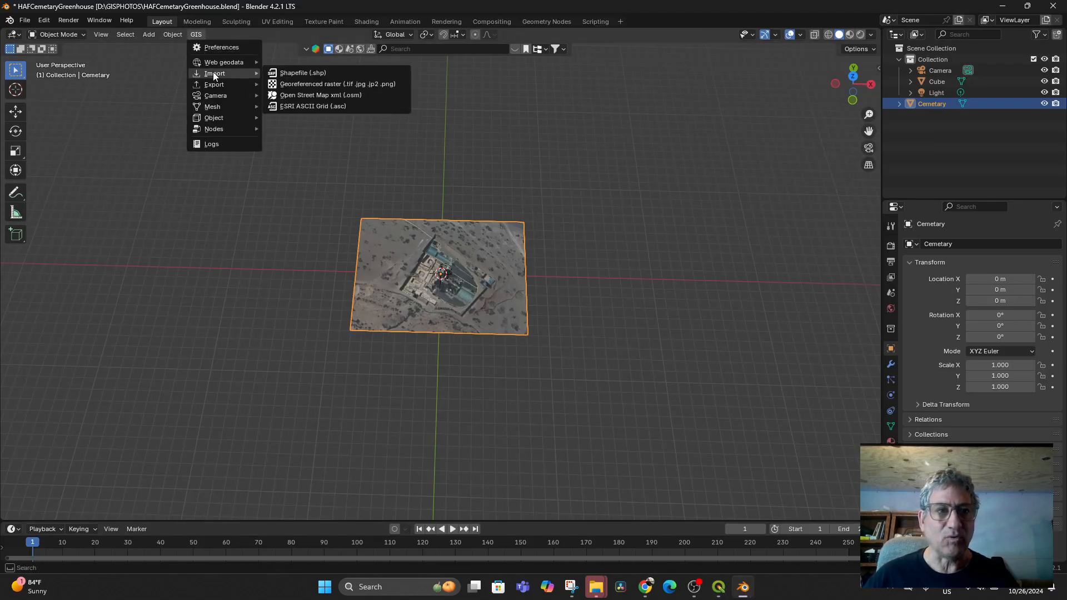
{"action": "left_click", "coordinate": [322, 85]}
{"action": "left_click", "coordinate": [421, 182]}
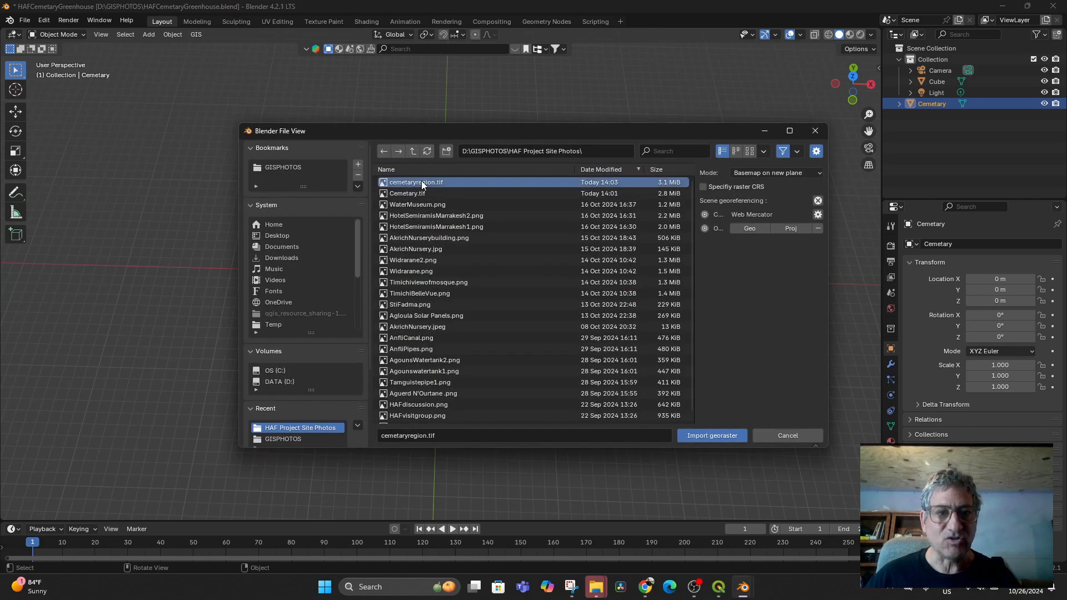
{"action": "double_click", "coordinate": [421, 181]}
- From top view, request SRTM elevation for the cemetaryregion plane, then select the Cemetary plane
{"action": "scroll", "coordinate": [528, 285], "scroll_direction": "up", "scroll_amount": 5}
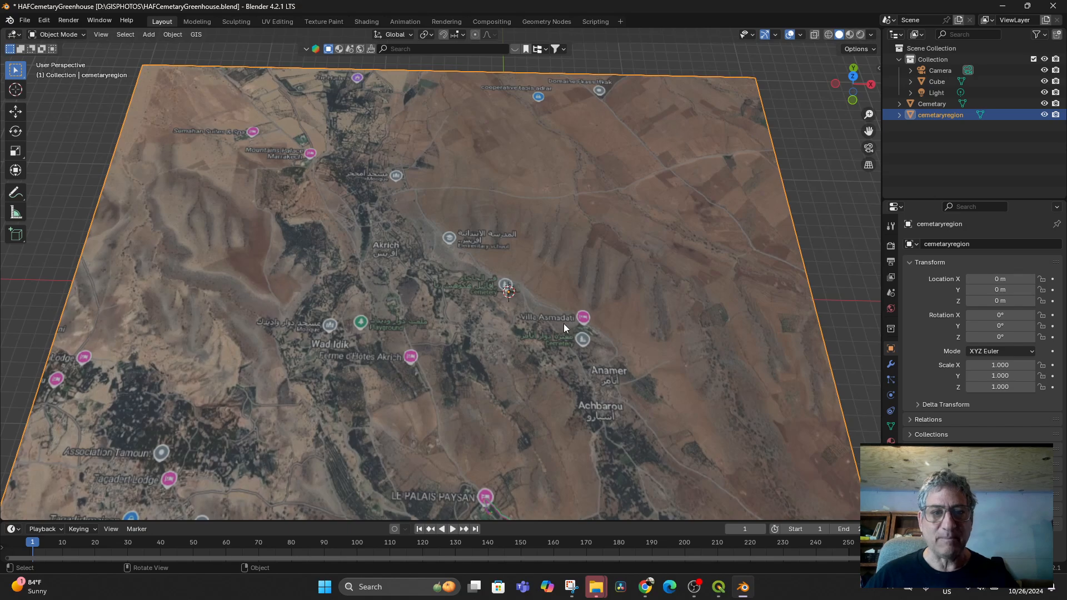
{"action": "scroll", "coordinate": [588, 328], "scroll_direction": "down", "scroll_amount": 3}
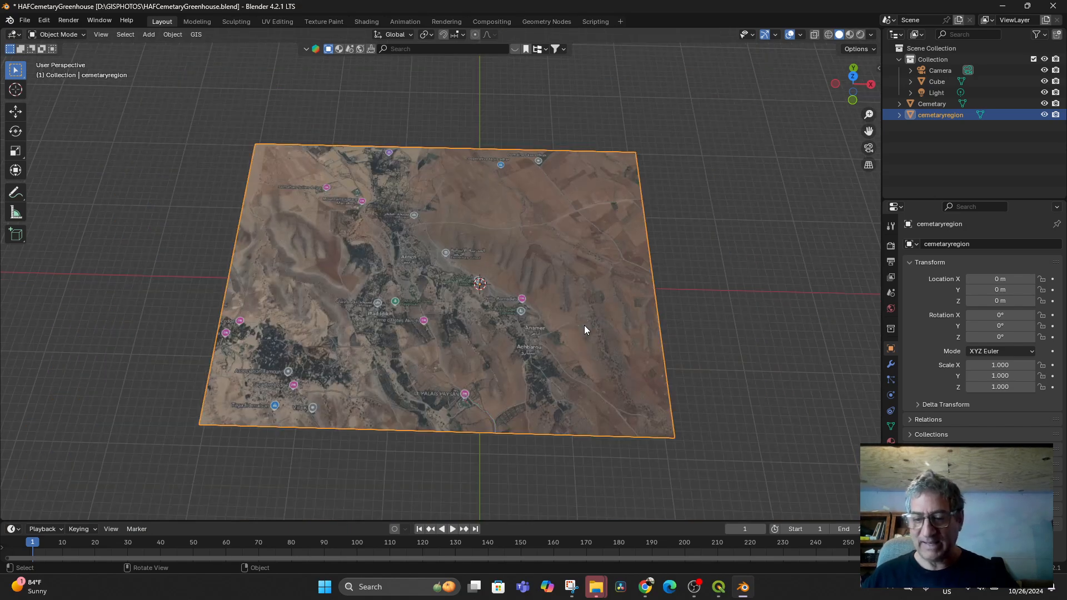
{"action": "key", "text": "KP_7"}
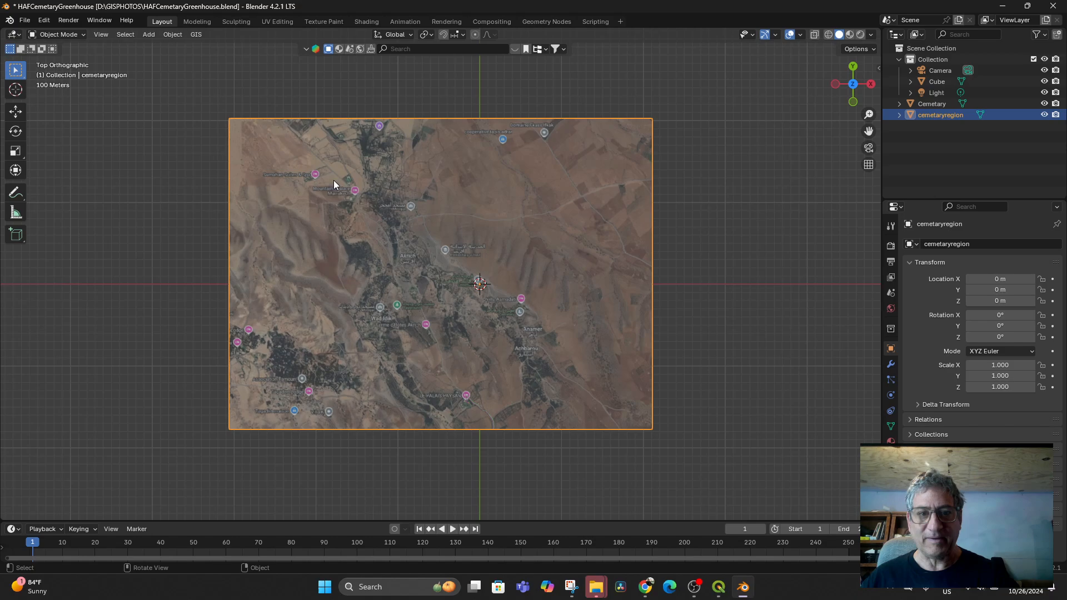
{"action": "left_click", "coordinate": [197, 34]}
{"action": "mouse_move", "coordinate": [244, 62]}
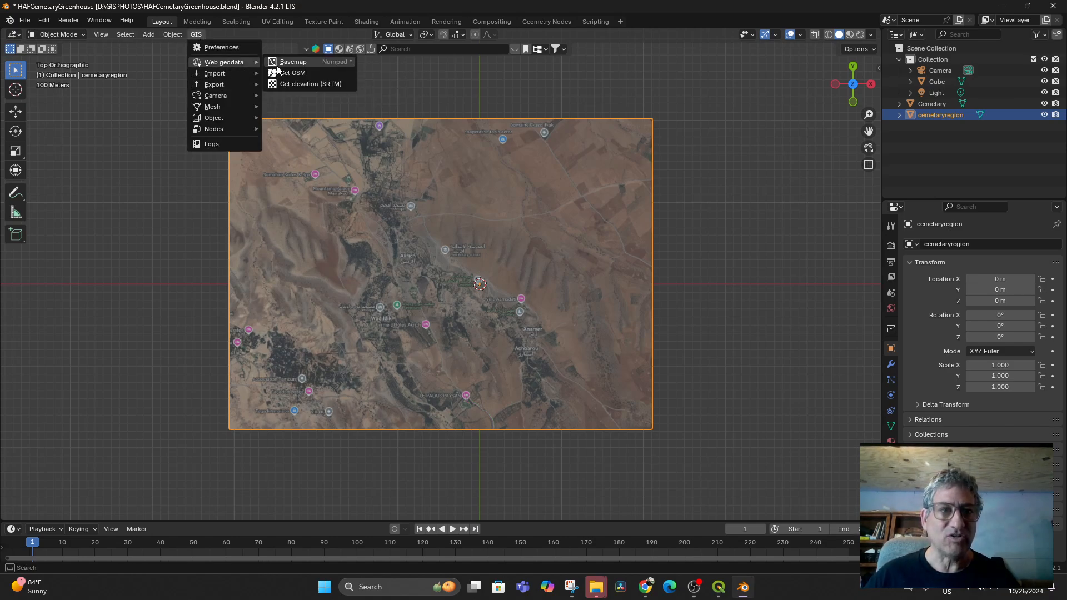
{"action": "left_click", "coordinate": [310, 84]}
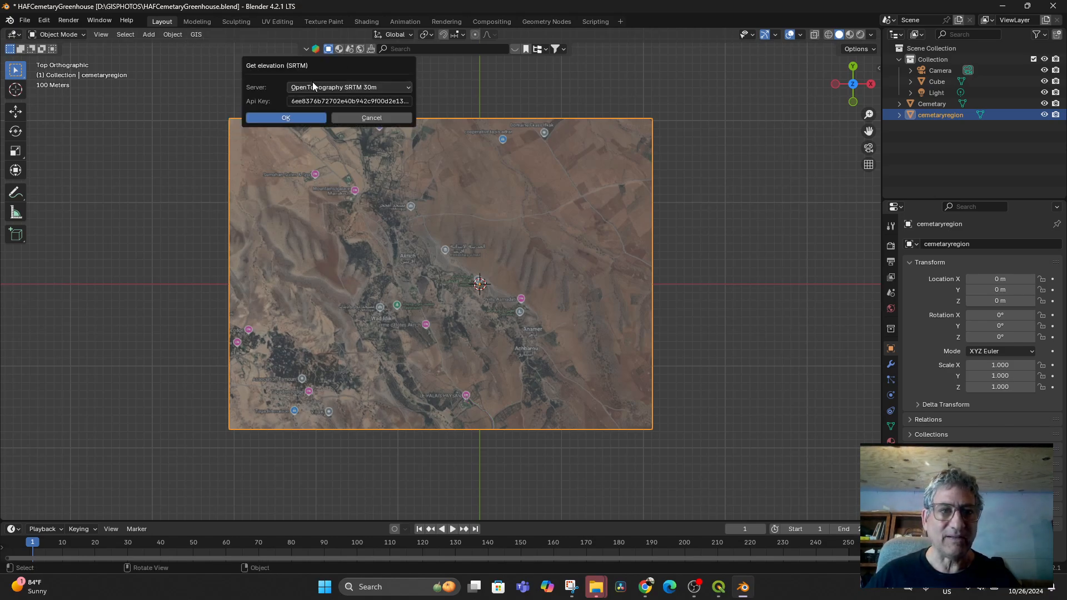
{"action": "left_click", "coordinate": [287, 118]}
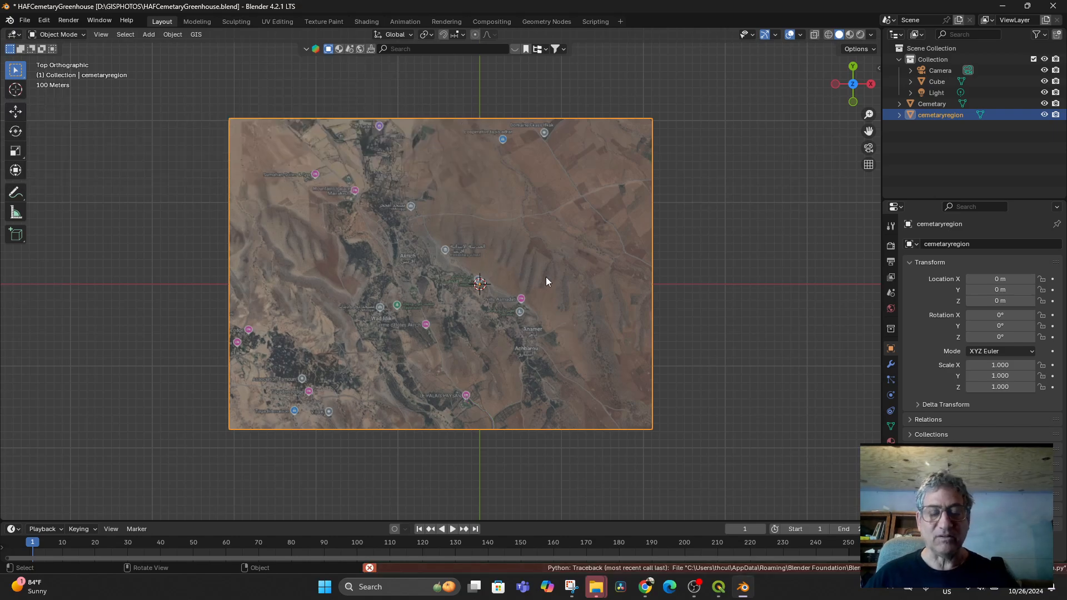
{"action": "middle_click_drag", "start_coordinate": [591, 395], "coordinate": [595, 316]}
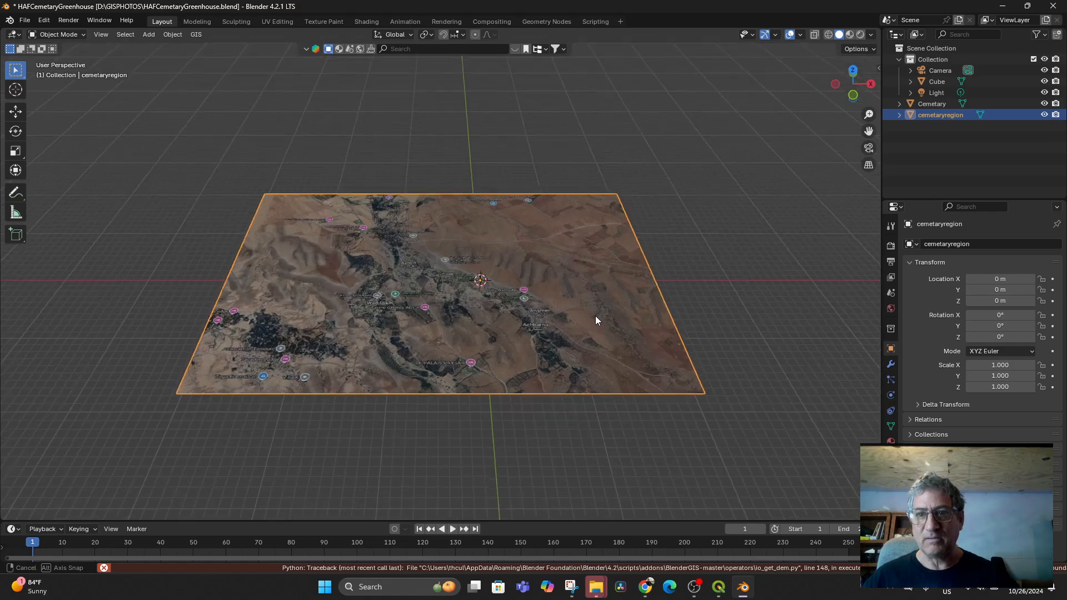
{"action": "left_click", "coordinate": [927, 104]}
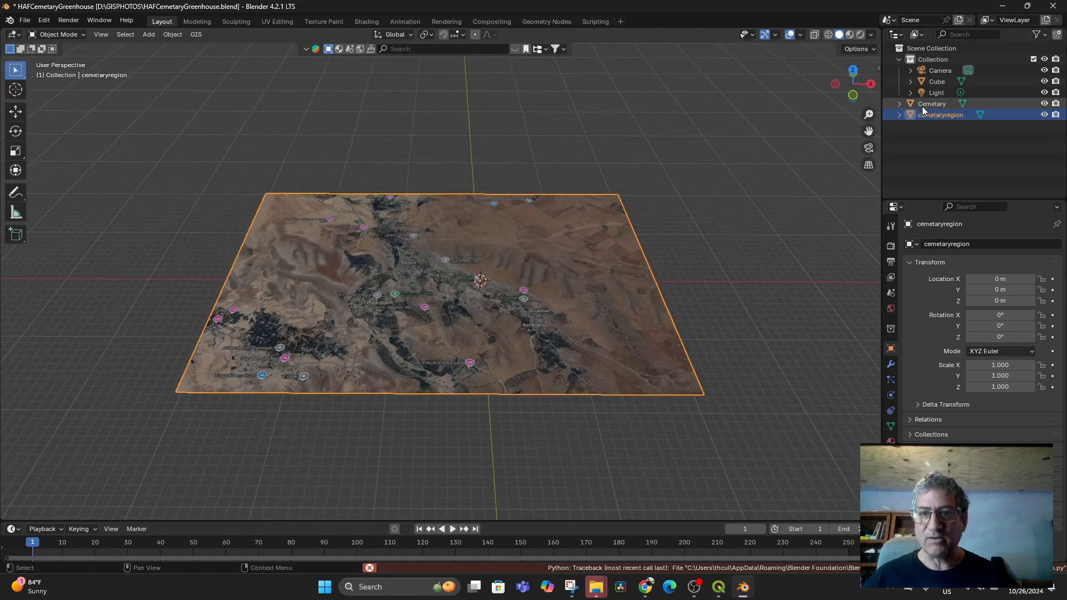
- Frame the Cemetary plane and move it 10.128 m up along Z above the regional map
{"action": "key", "text": "KP_Decimal"}
{"action": "middle_click_drag", "start_coordinate": [550, 250], "coordinate": [524, 333]}
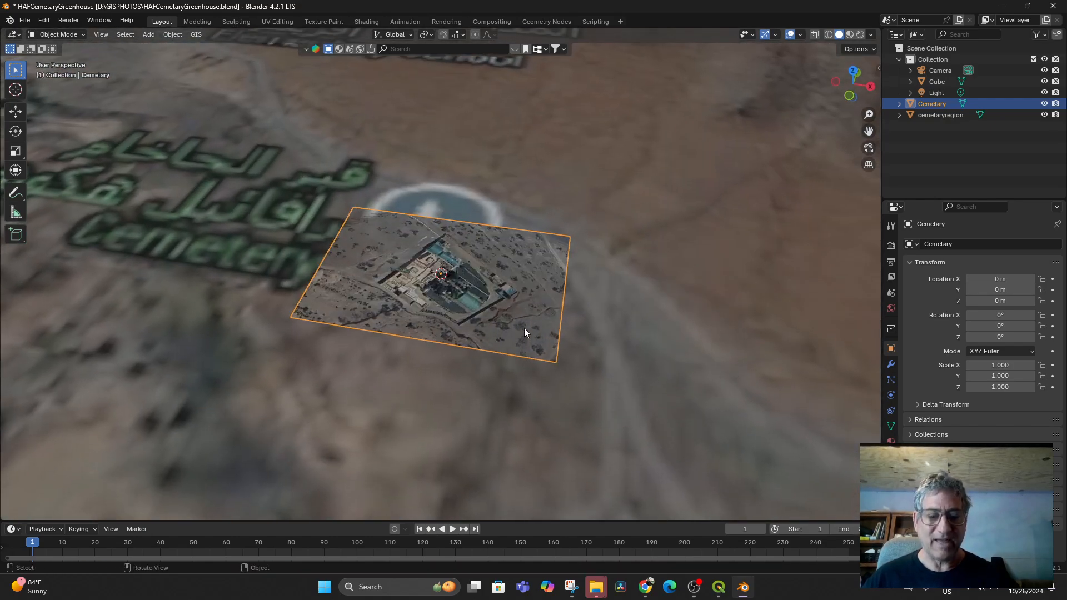
{"action": "key", "text": "g"}
{"action": "key", "text": "z"}
{"action": "left_click", "coordinate": [682, 382]}
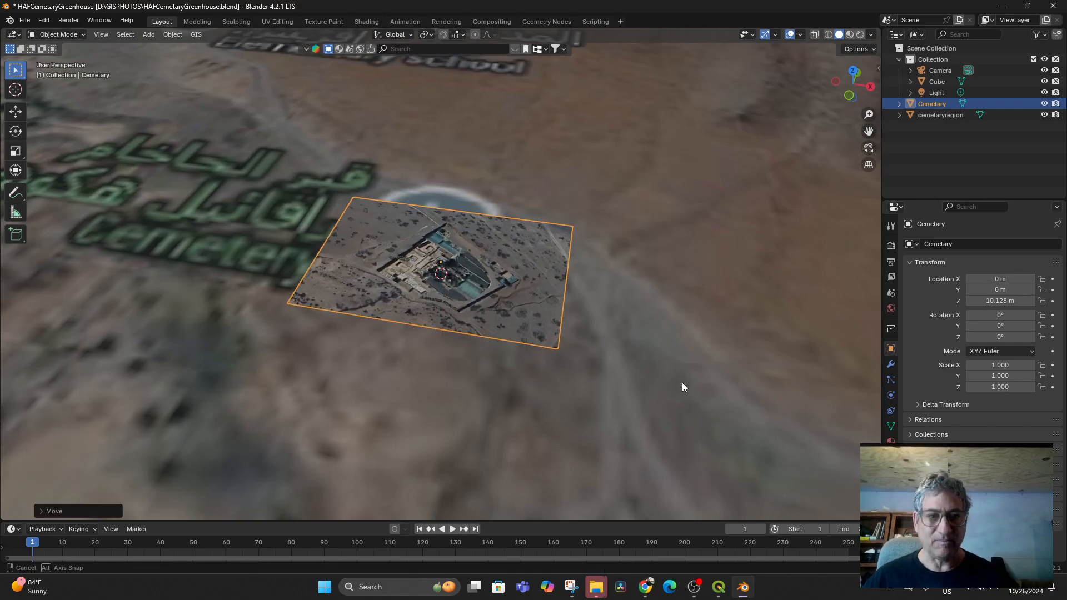
{"action": "middle_click_drag", "start_coordinate": [681, 382], "coordinate": [642, 395]}
{"action": "scroll", "coordinate": [638, 395], "scroll_direction": "down", "scroll_amount": 5}
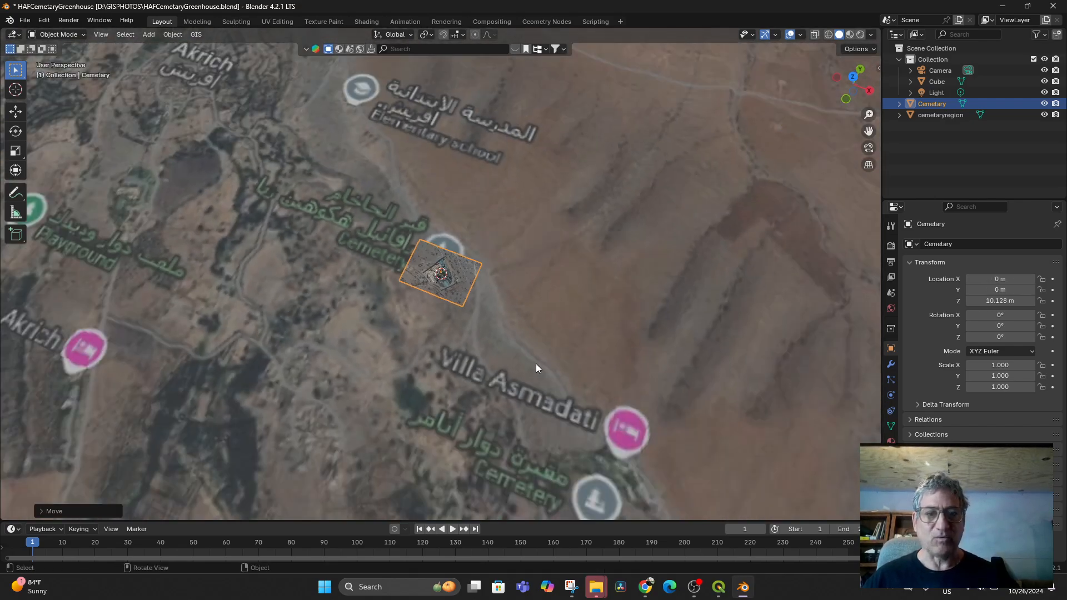
{"action": "scroll", "coordinate": [514, 333], "scroll_direction": "up", "scroll_amount": 10}
{"action": "scroll", "coordinate": [511, 329], "scroll_direction": "down", "scroll_amount": 8}
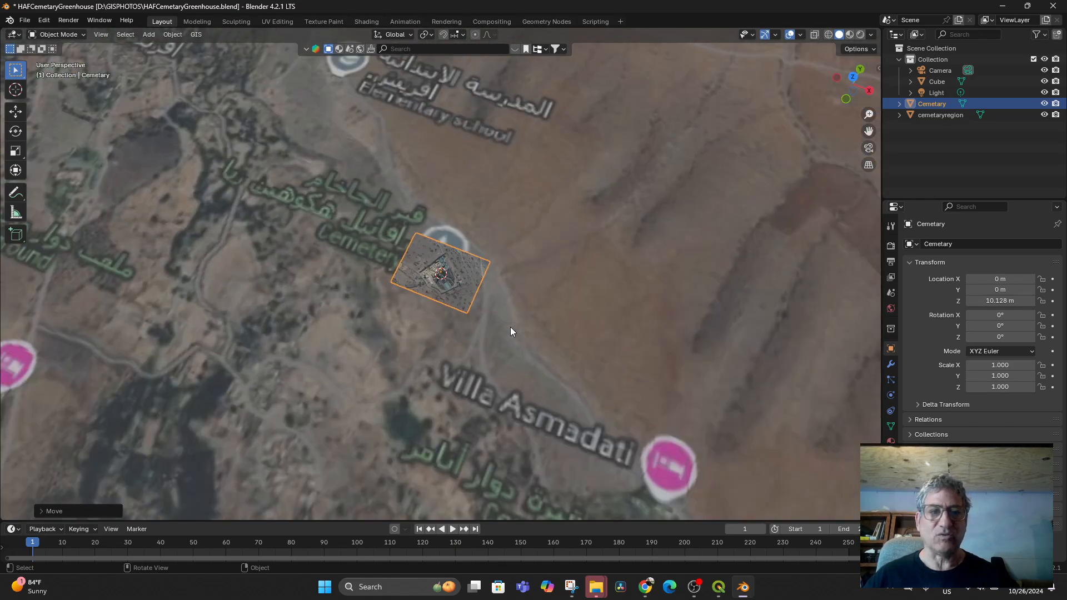
{"action": "middle_click_drag", "start_coordinate": [510, 327], "coordinate": [618, 356]}
- Select the regional map plane and request SRTM elevation for it again
{"action": "left_click", "coordinate": [608, 302]}
{"action": "scroll", "coordinate": [610, 305], "scroll_direction": "down", "scroll_amount": 4}
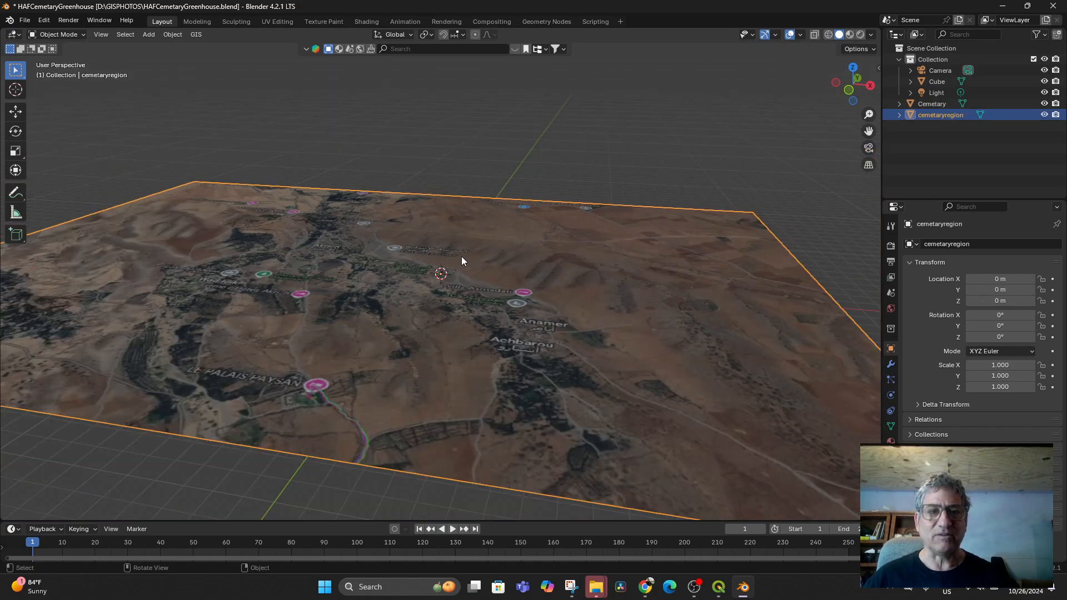
{"action": "left_click", "coordinate": [198, 35]}
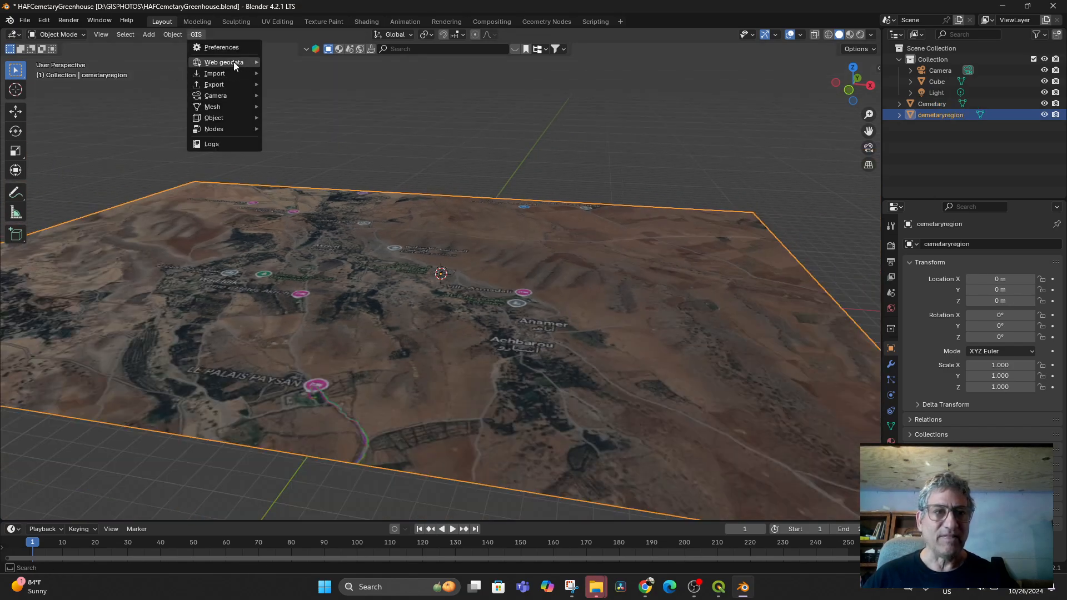
{"action": "mouse_move", "coordinate": [233, 62]}
{"action": "left_click", "coordinate": [314, 84]}
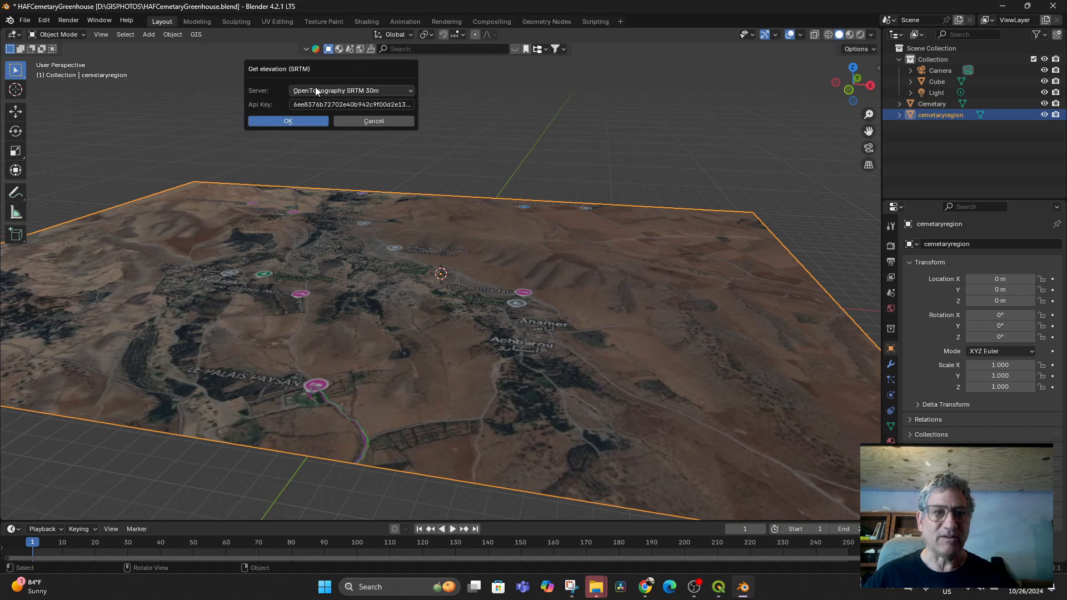
{"action": "left_click", "coordinate": [288, 121]}
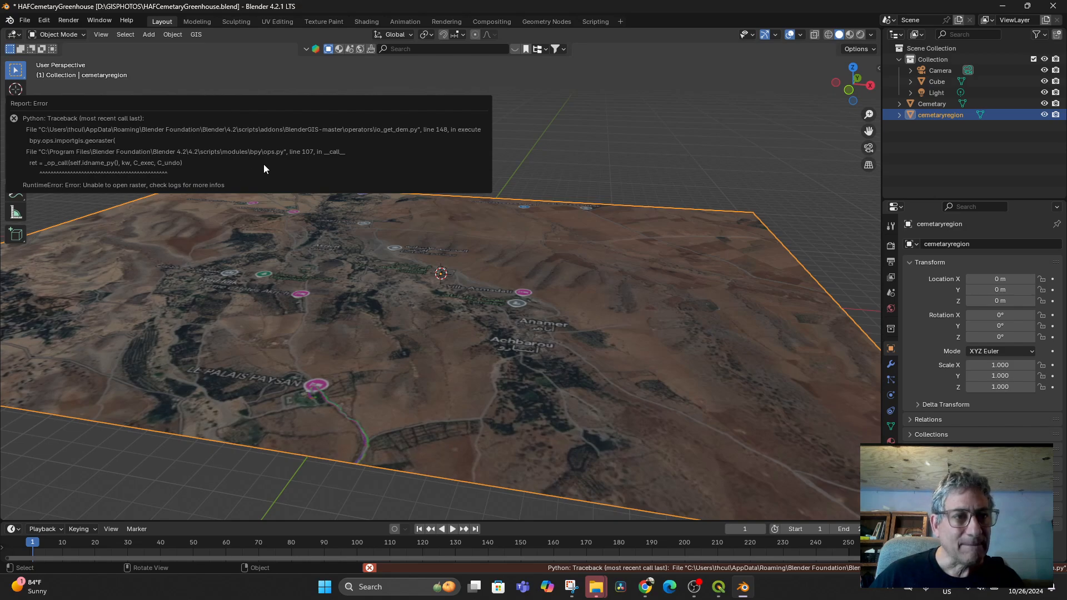
- Dismiss the 'Unable to open raster' error and switch over to QGIS
{"action": "left_click", "coordinate": [678, 163]}
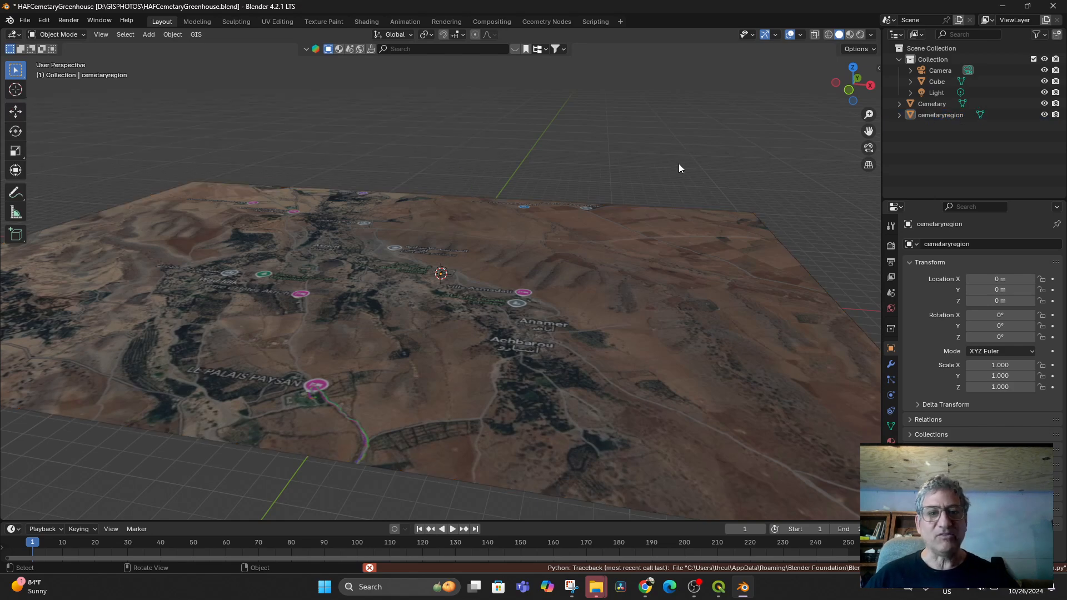
{"action": "scroll", "coordinate": [655, 295], "scroll_direction": "down", "scroll_amount": 3}
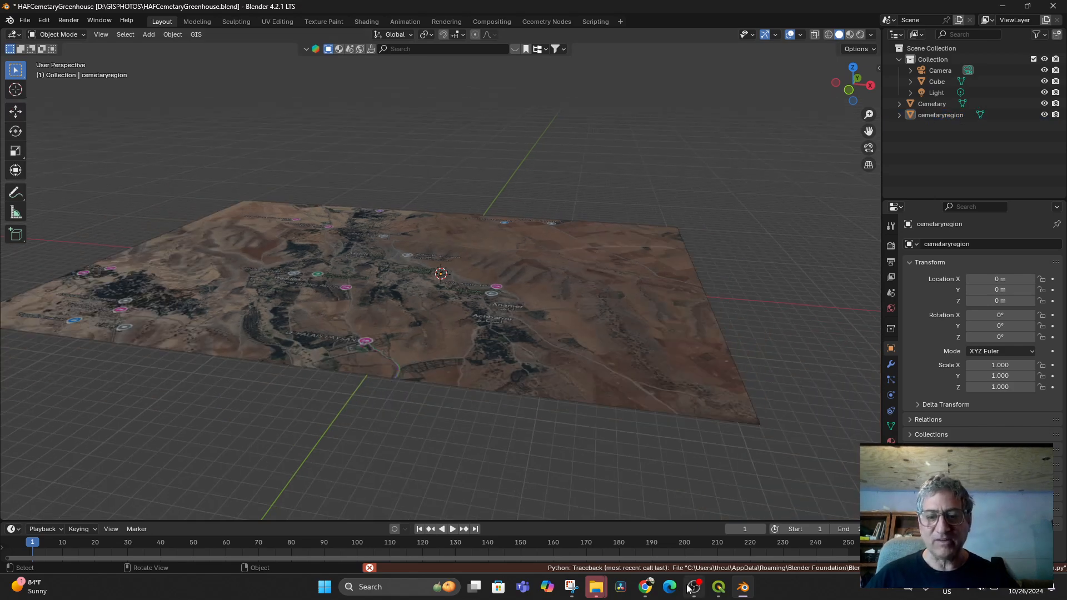
{"action": "left_click", "coordinate": [718, 587]}
{"action": "scroll", "coordinate": [529, 353], "scroll_direction": "down", "scroll_amount": 4}
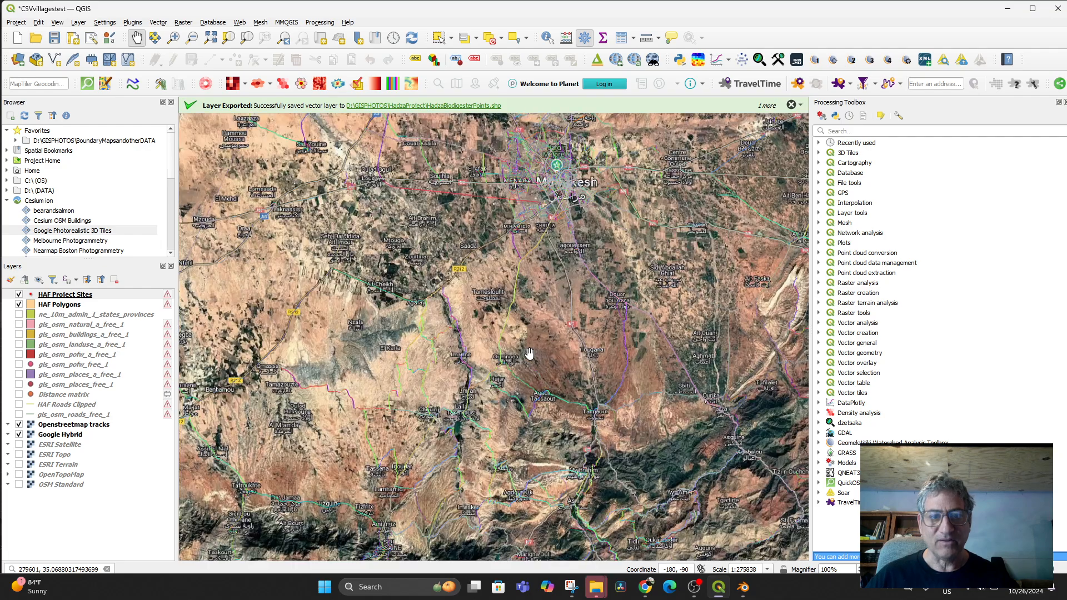
- Export the current QGIS map view as HAFfromMarrakechtoCemetary.tif, then return to Blender
{"action": "scroll", "coordinate": [560, 240], "scroll_direction": "up", "scroll_amount": 1}
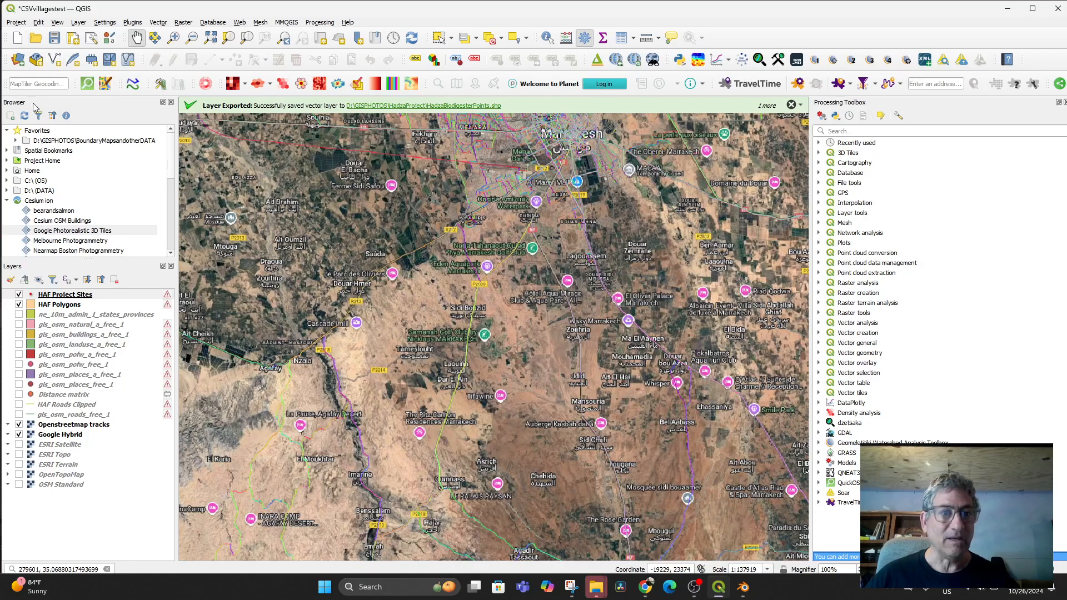
{"action": "left_click", "coordinate": [16, 23]}
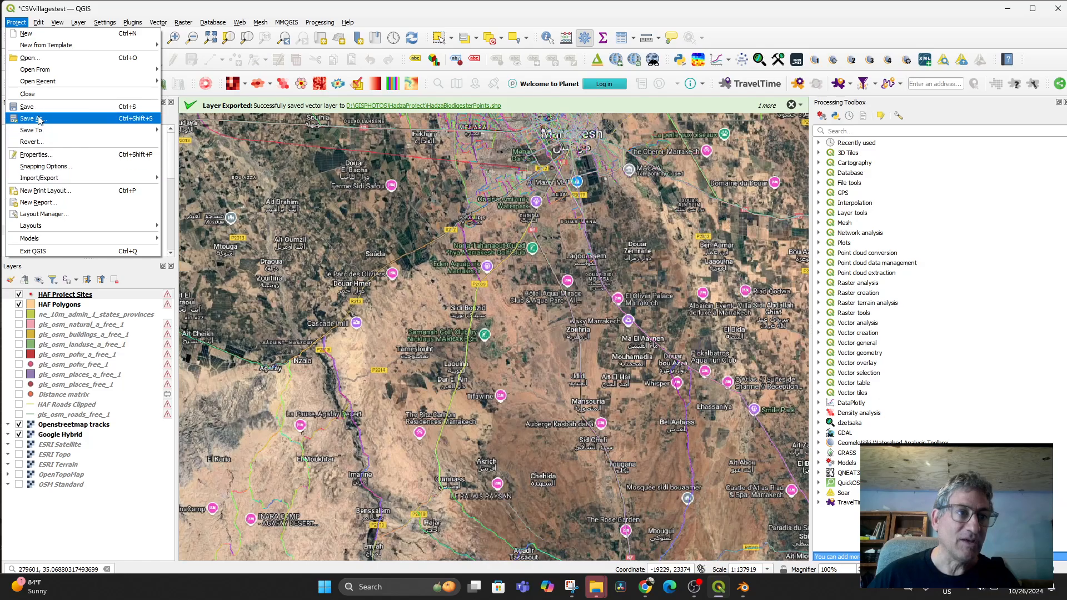
{"action": "mouse_move", "coordinate": [144, 182]}
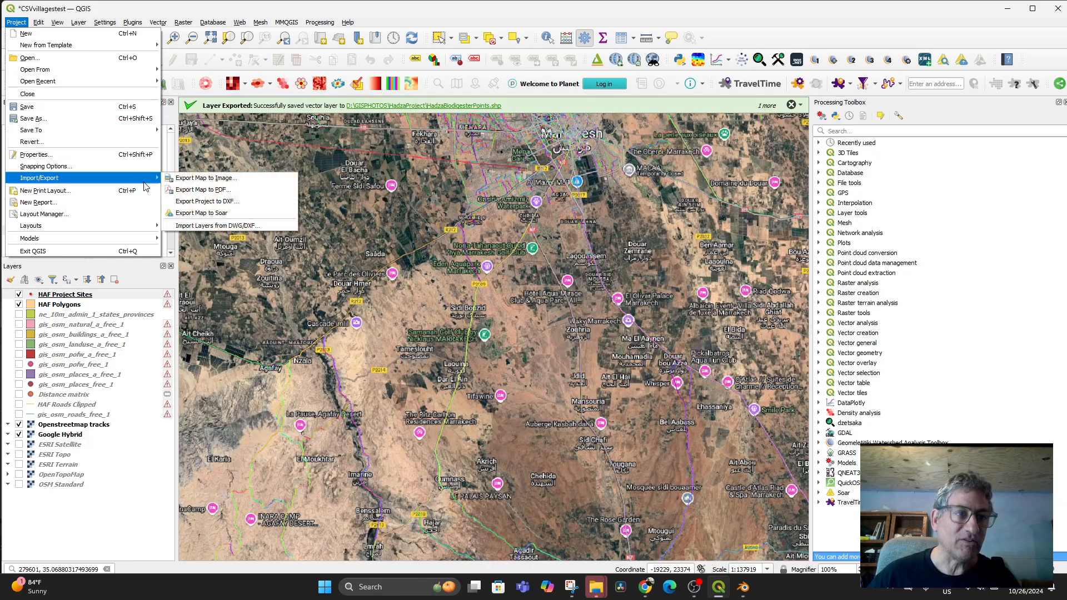
{"action": "left_click", "coordinate": [206, 177]}
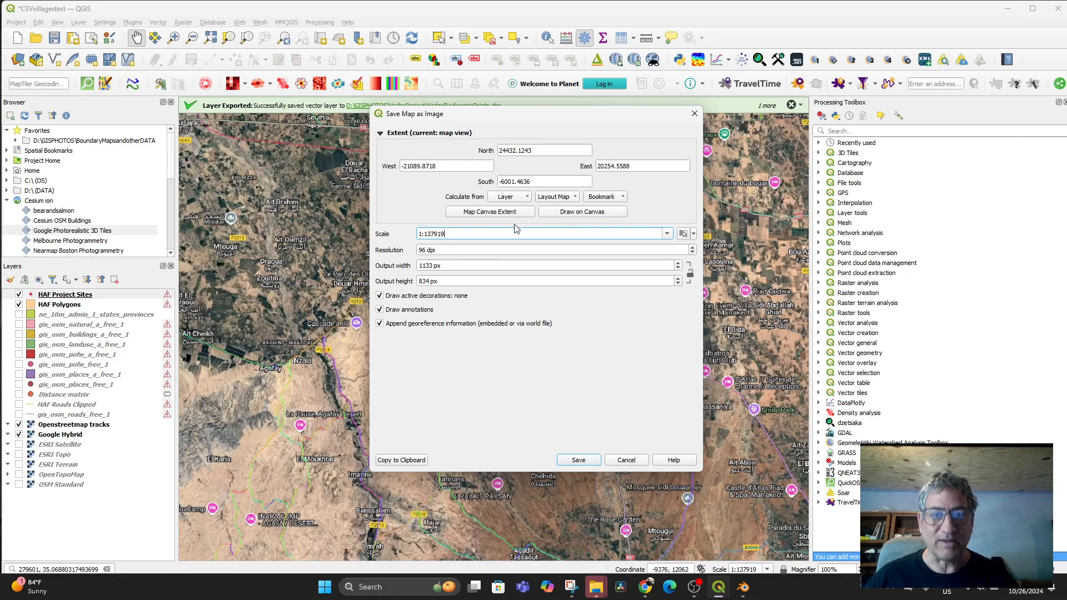
{"action": "left_click", "coordinate": [497, 215]}
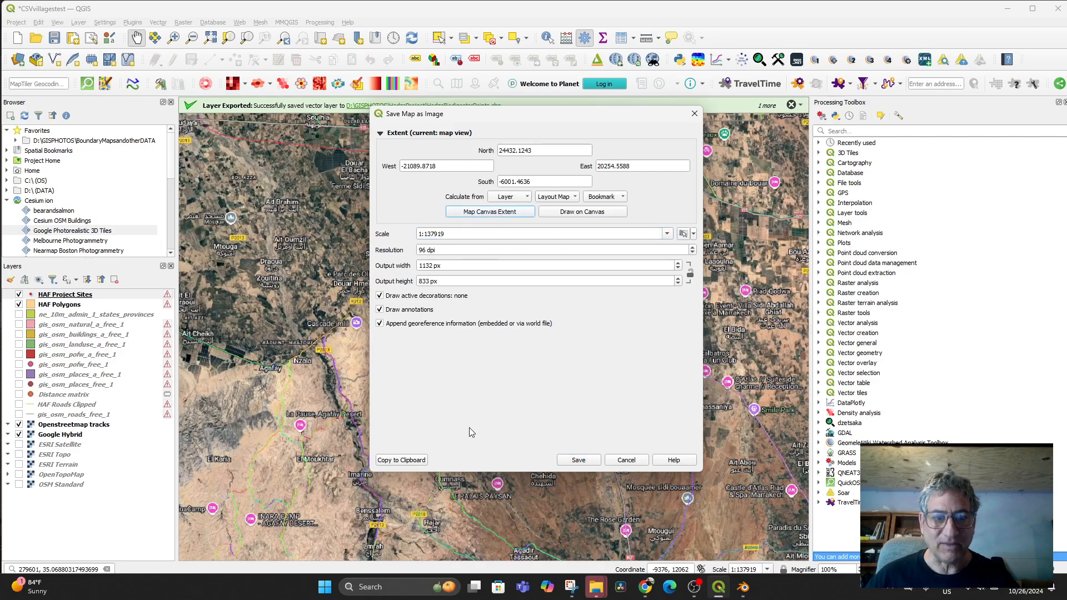
{"action": "left_click", "coordinate": [577, 460]}
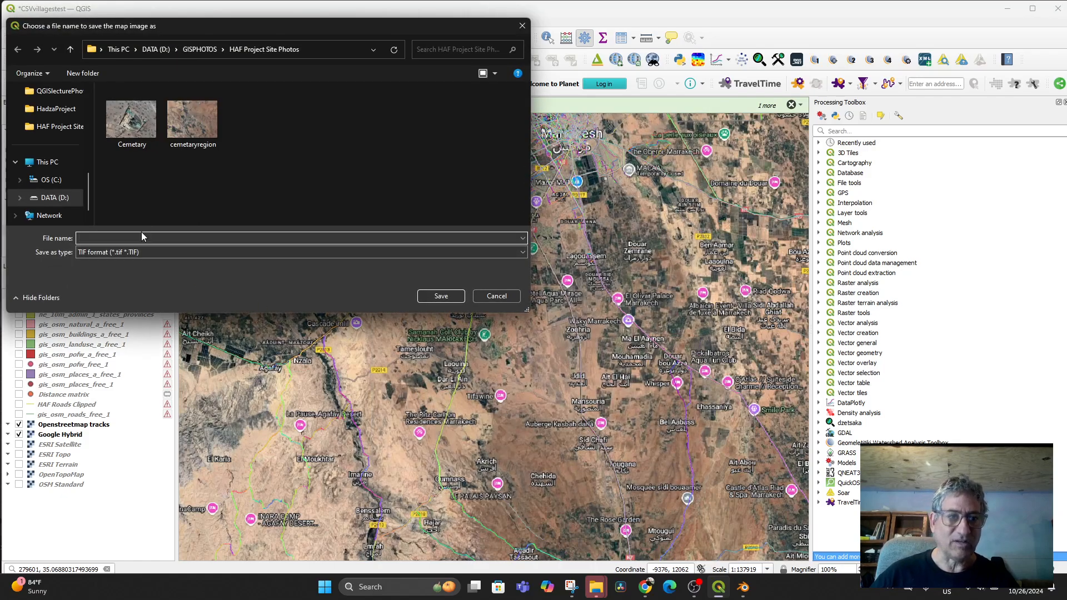
{"action": "type", "text": "H"}
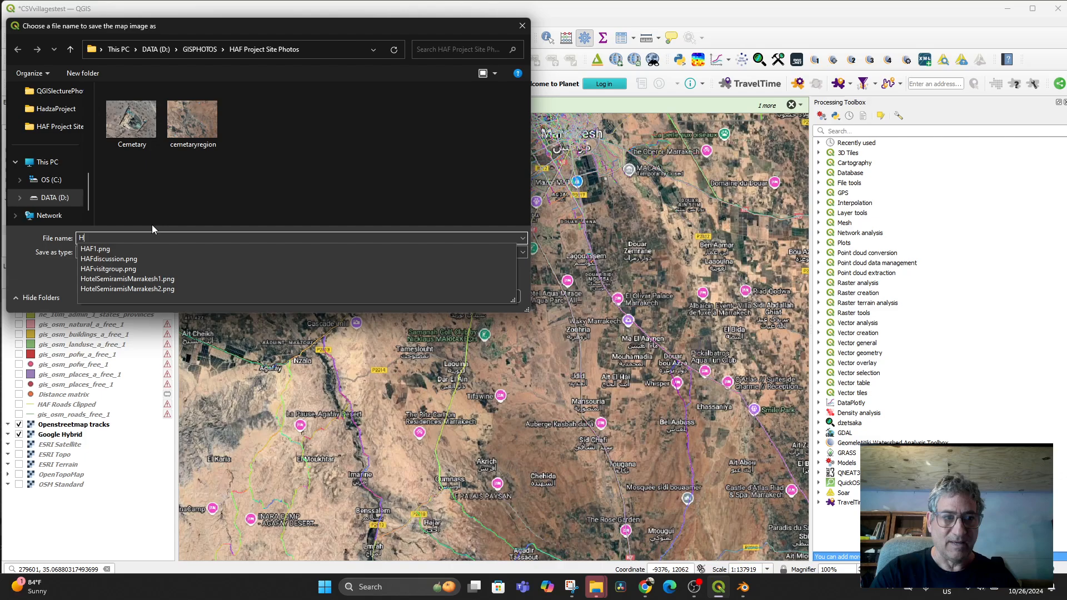
{"action": "type", "text": "AFfromMarrakechtoCeme"}
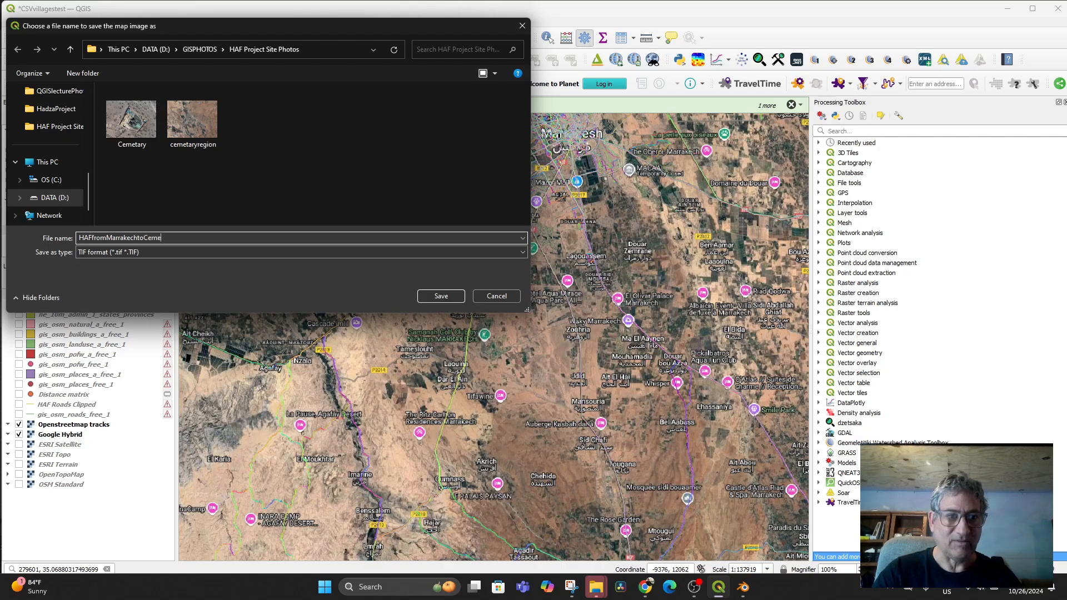
{"action": "type", "text": "tary"}
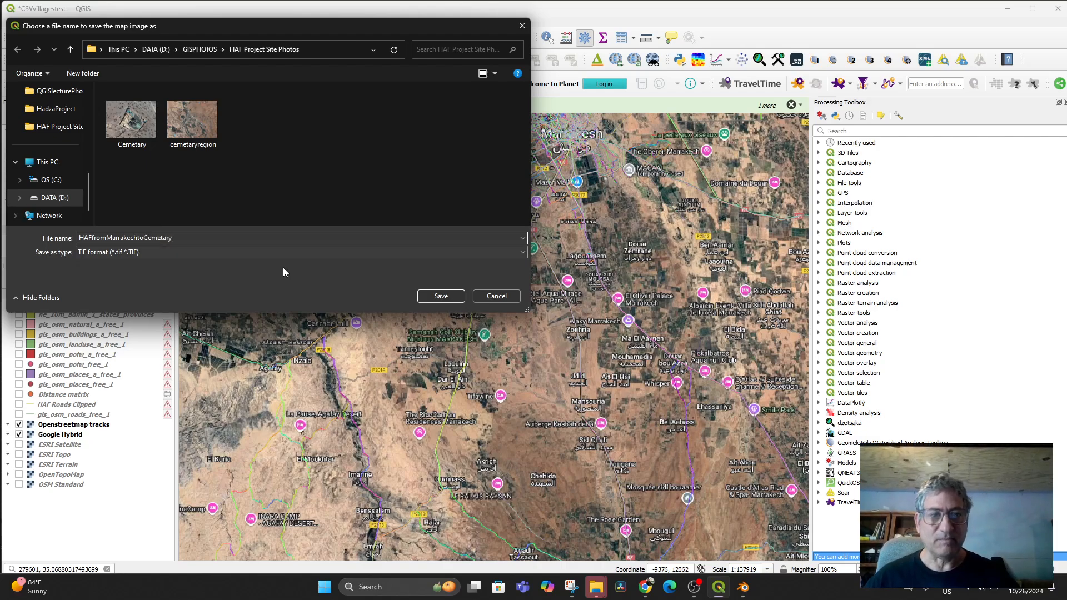
{"action": "left_click", "coordinate": [423, 298]}
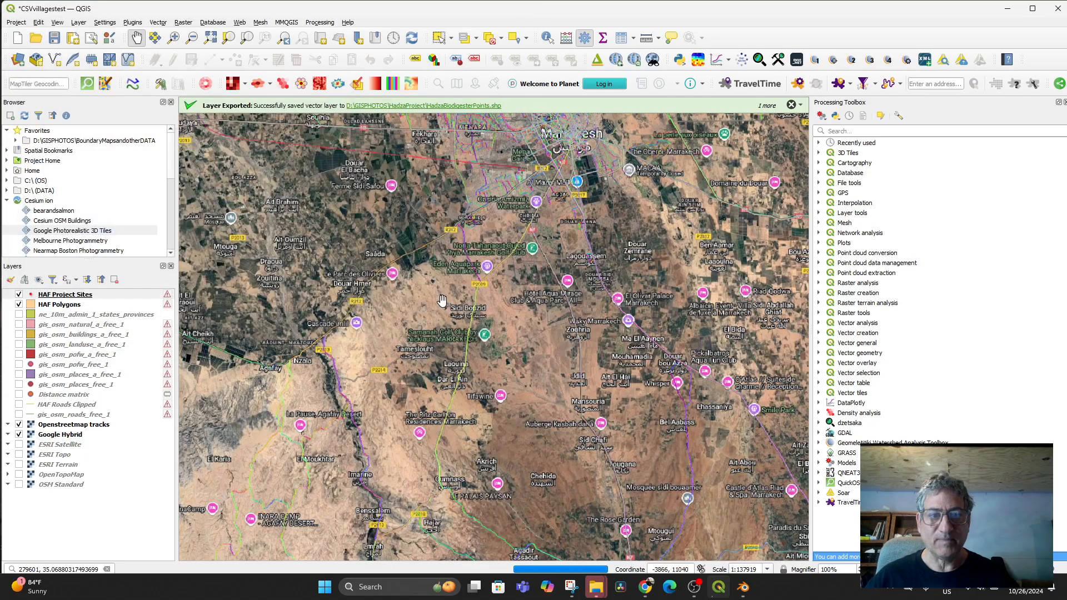
{"action": "left_click", "coordinate": [743, 588]}
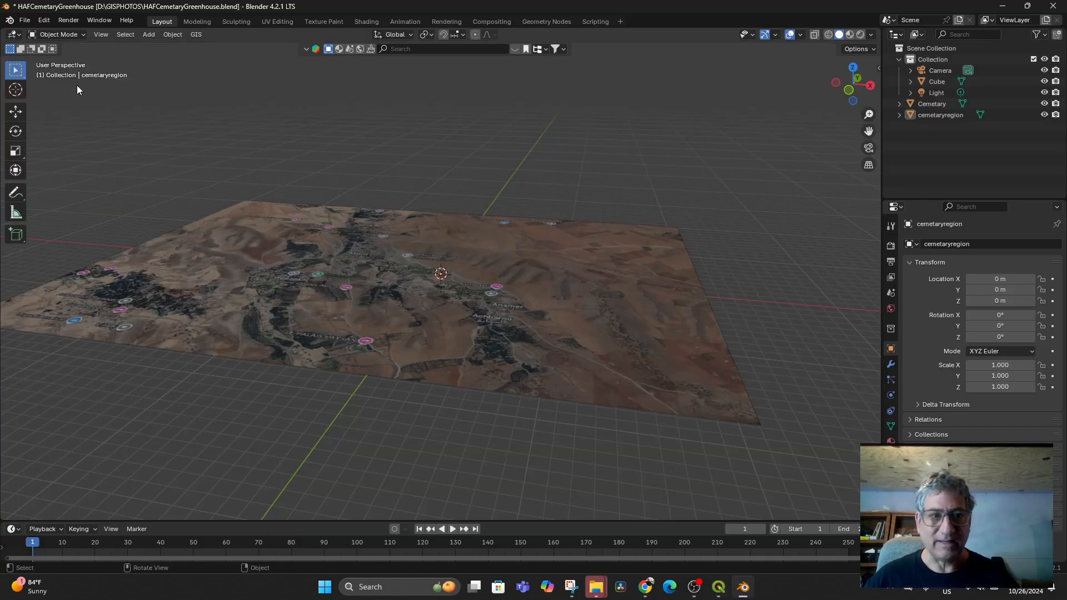
- Import HAFfromMarrakechtoCemetary.tif as a georeferenced raster map plane
{"action": "left_click", "coordinate": [31, 20]}
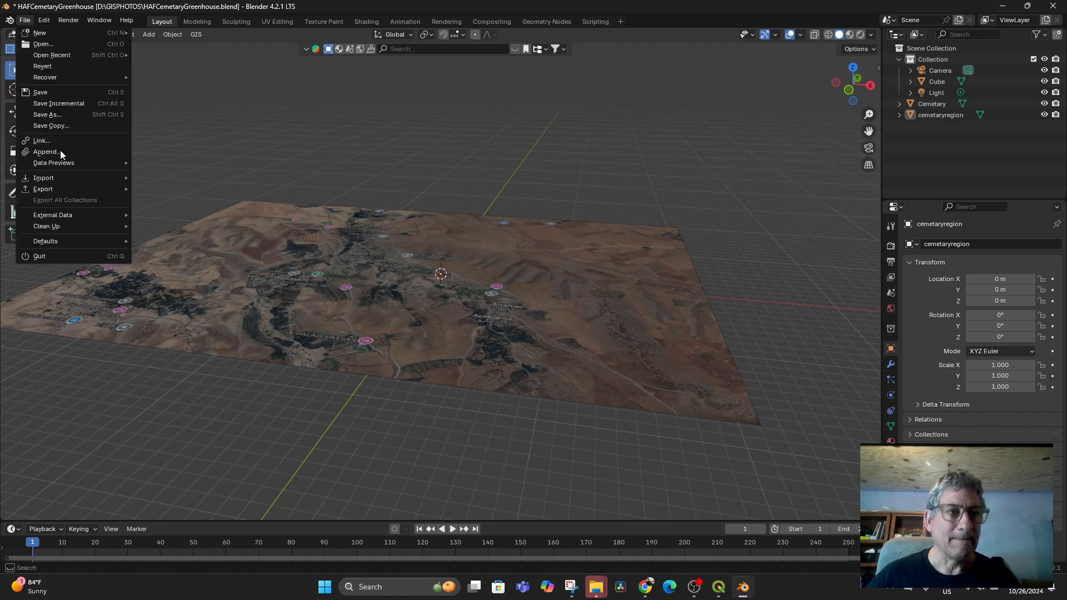
{"action": "mouse_move", "coordinate": [59, 177]}
{"action": "left_click", "coordinate": [197, 34]}
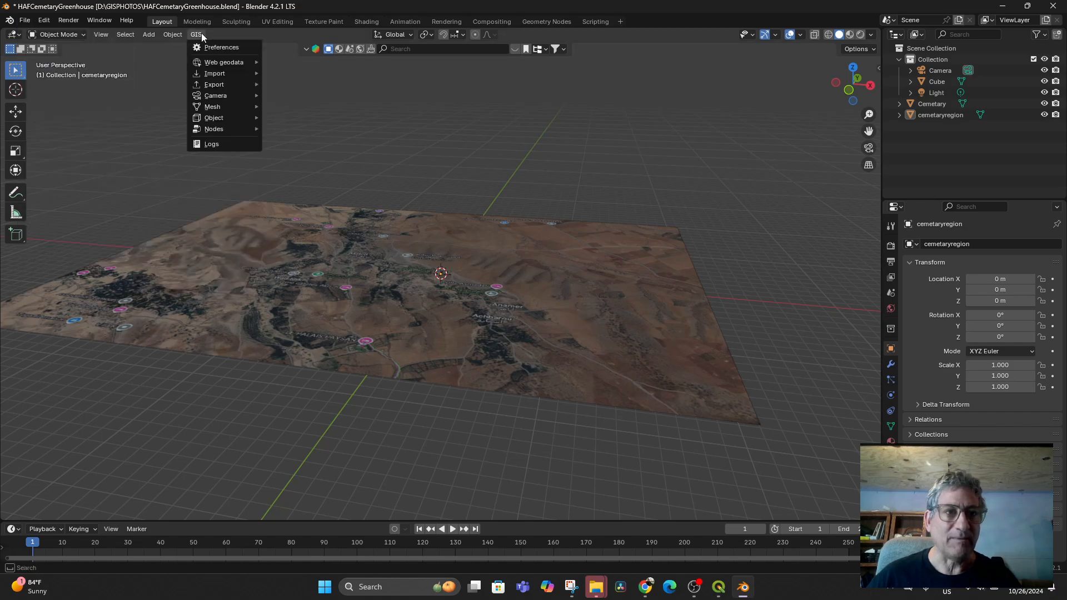
{"action": "mouse_move", "coordinate": [211, 78]}
{"action": "left_click", "coordinate": [288, 84]}
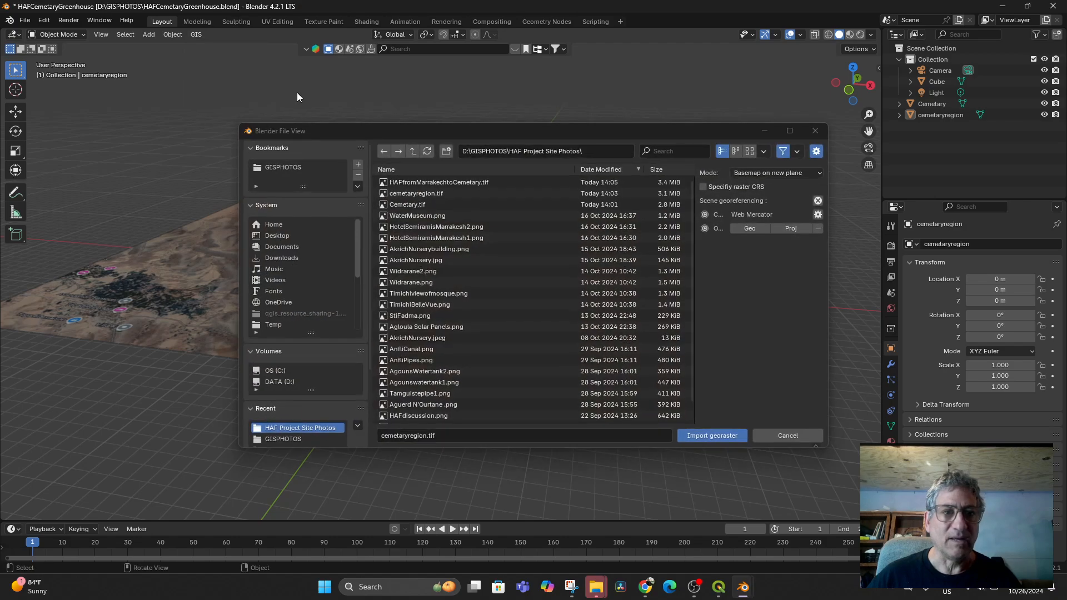
{"action": "double_click", "coordinate": [429, 182]}
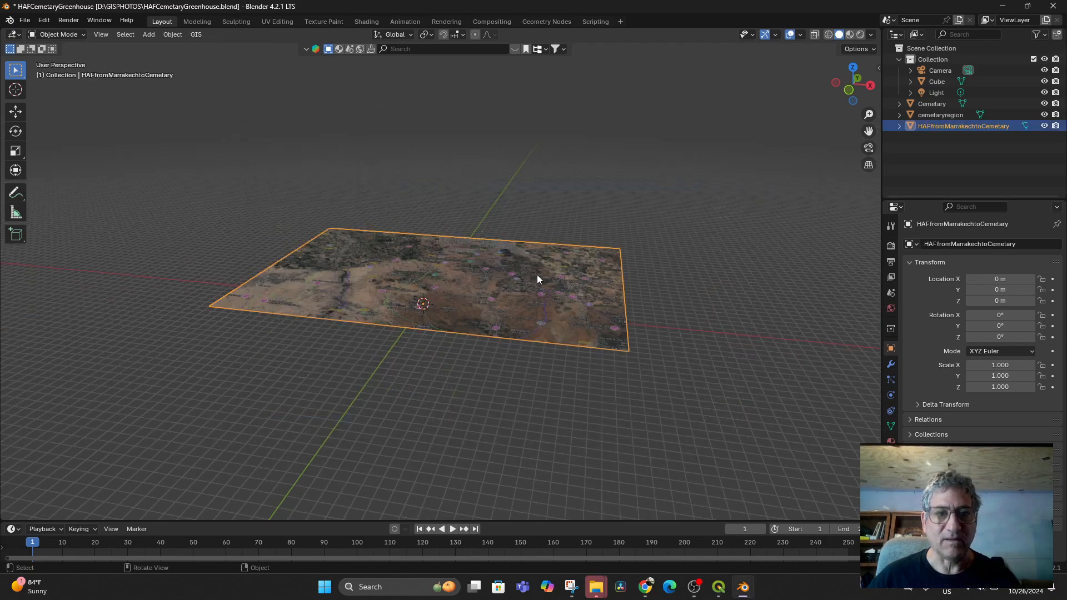
- Switch to top view and request SRTM elevation for the new map plane
{"action": "scroll", "coordinate": [578, 304], "scroll_direction": "up", "scroll_amount": 4}
{"action": "scroll", "coordinate": [567, 348], "scroll_direction": "up", "scroll_amount": 2}
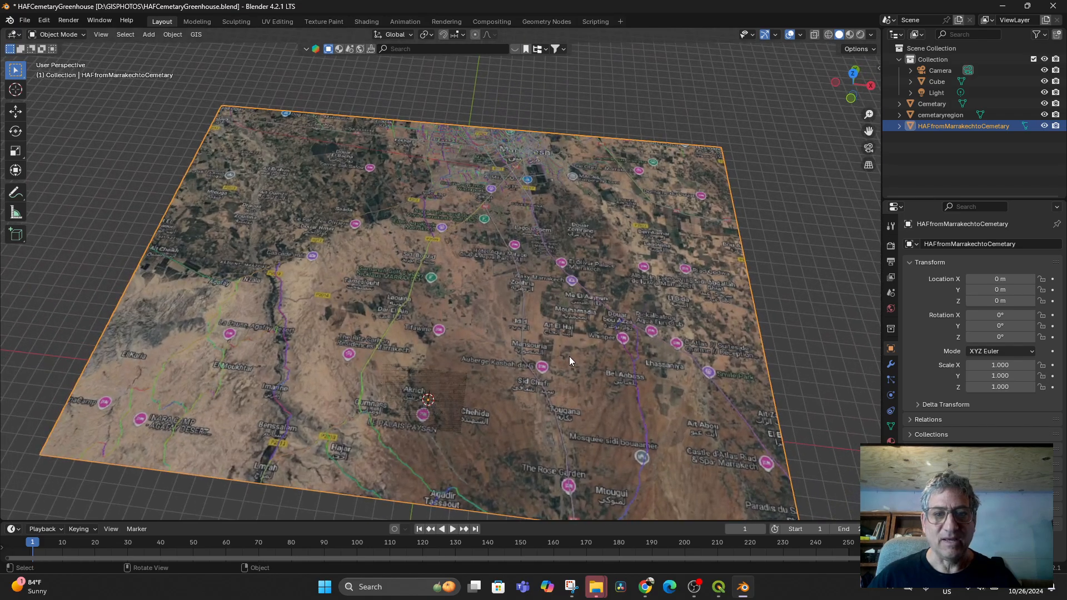
{"action": "key", "text": "KP_7"}
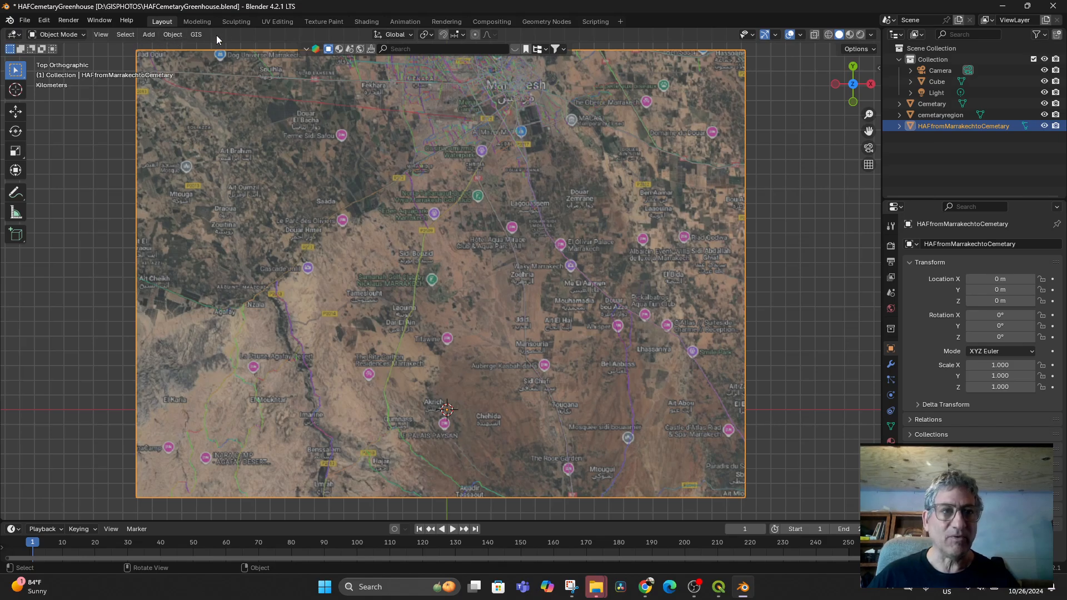
{"action": "left_click", "coordinate": [196, 34]}
{"action": "mouse_move", "coordinate": [222, 63]}
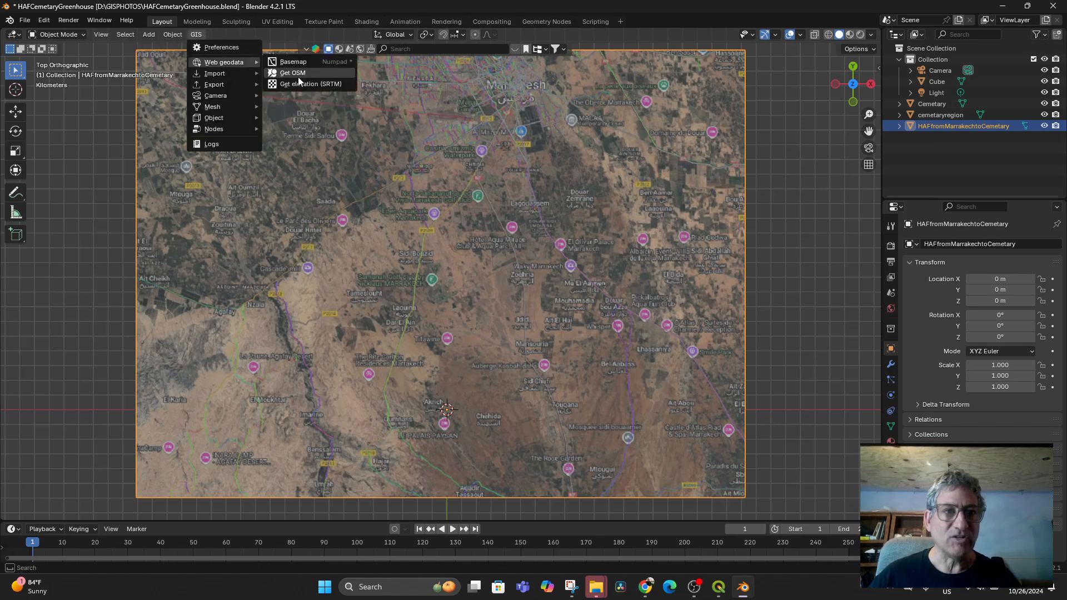
{"action": "left_click", "coordinate": [302, 84]}
{"action": "left_click", "coordinate": [283, 121]}
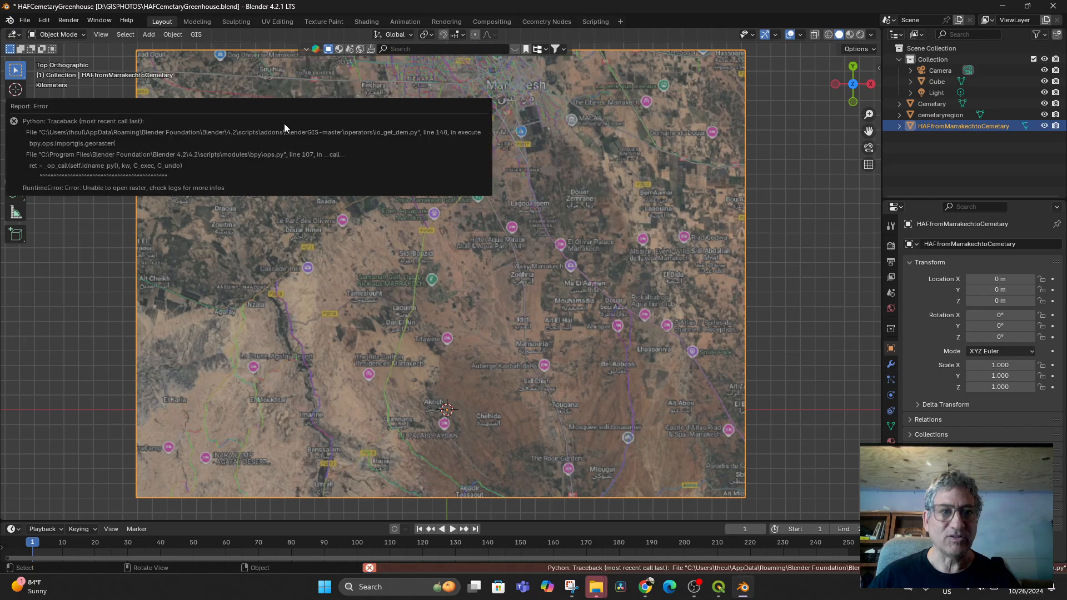
- Save the project as HAFCemetaryGreenhouse.blend
{"action": "left_click", "coordinate": [25, 20]}
{"action": "left_click", "coordinate": [42, 95]}
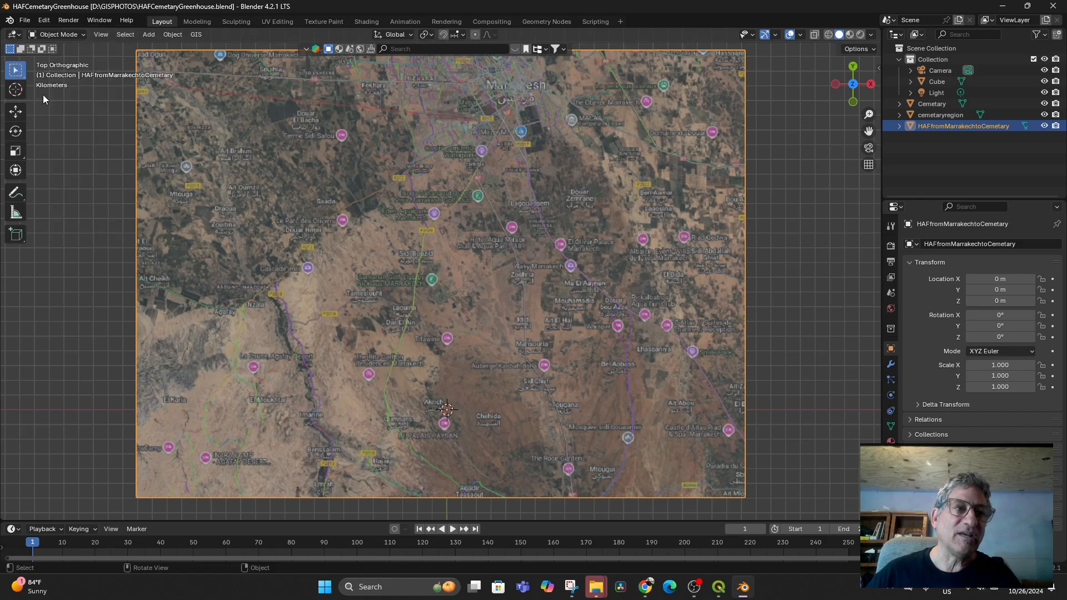
{"action": "left_click", "coordinate": [25, 20]}
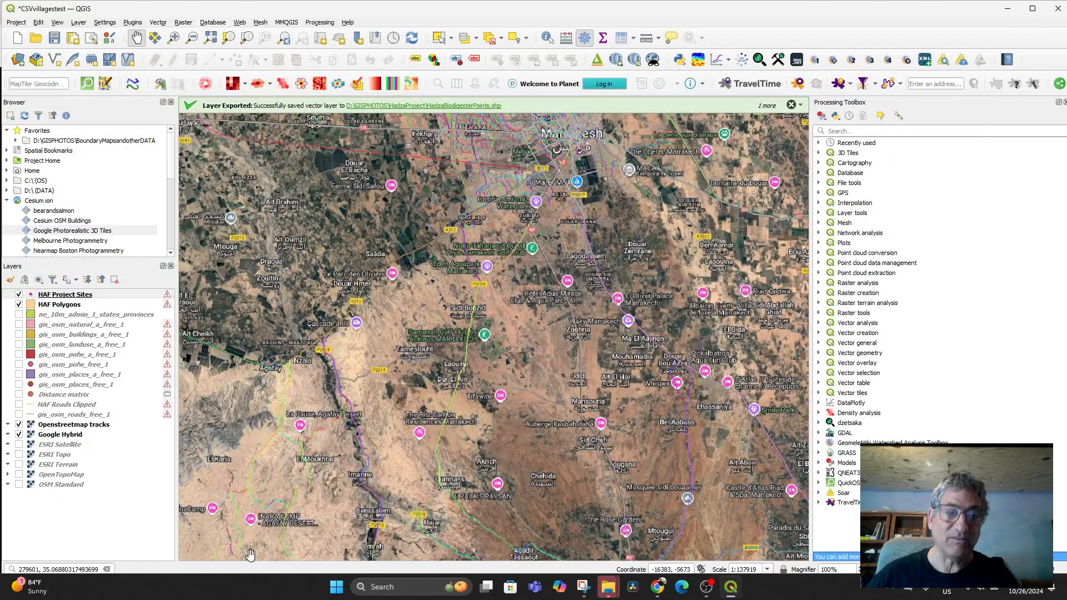
- Launch Blender 4.2 by searching 'blender' in Windows search
{"action": "left_click", "coordinate": [389, 587]}
{"action": "type", "text": "blender"}
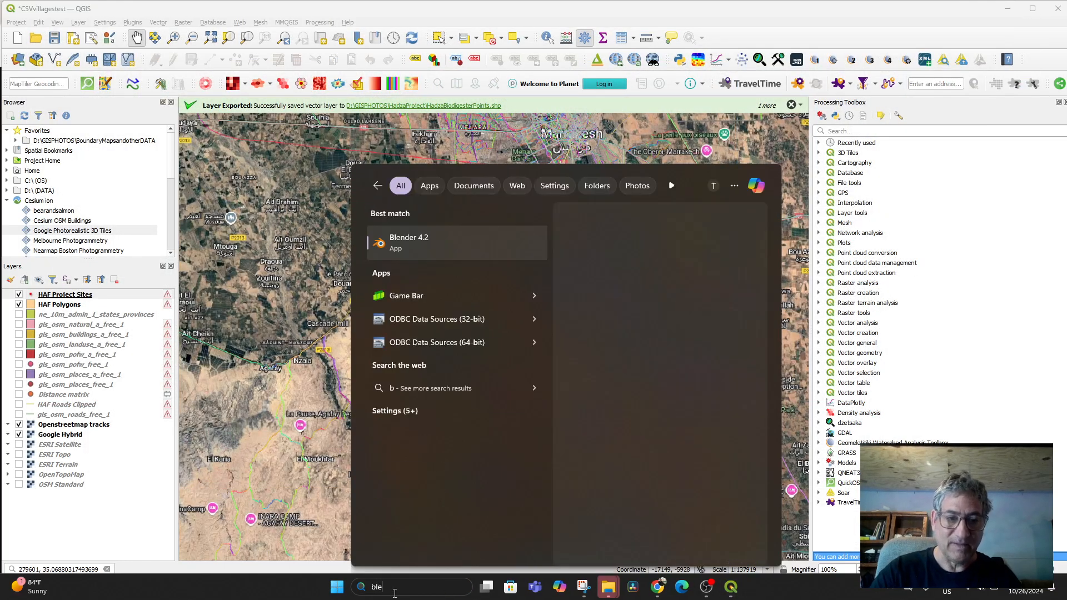
{"action": "key", "text": "Return"}
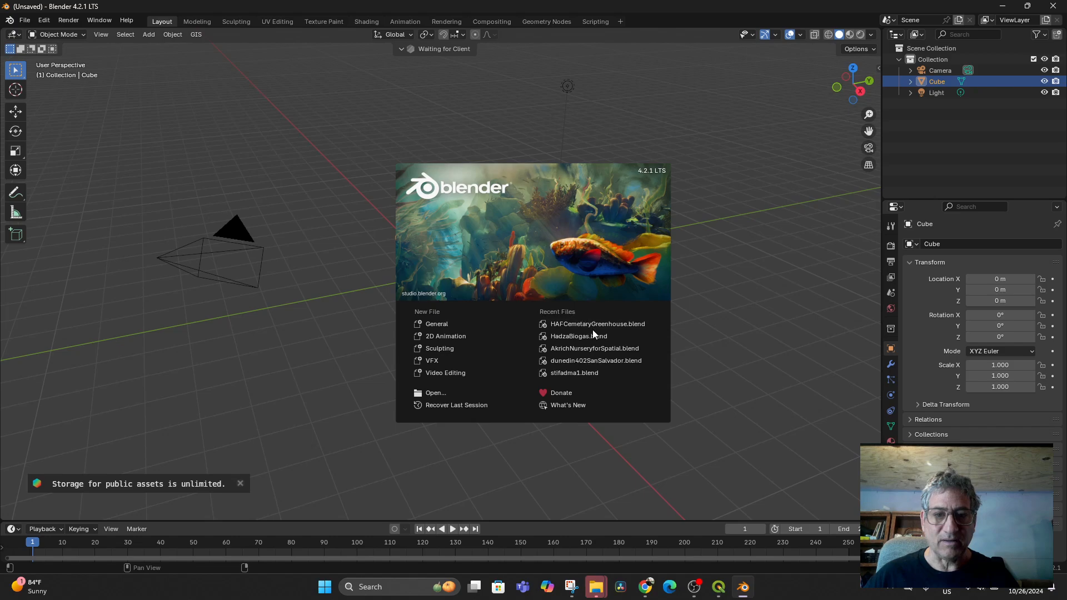
- Close the splash screen and open HAFCemetaryGreenhouse.blend
{"action": "left_click", "coordinate": [348, 274]}
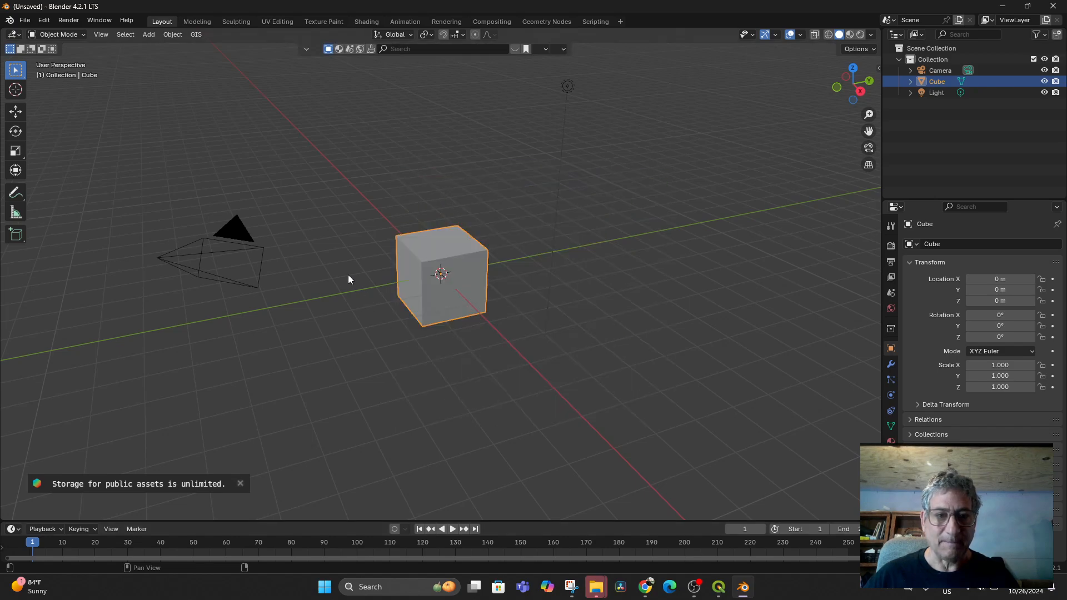
{"action": "left_click", "coordinate": [24, 20]}
{"action": "mouse_move", "coordinate": [48, 58]}
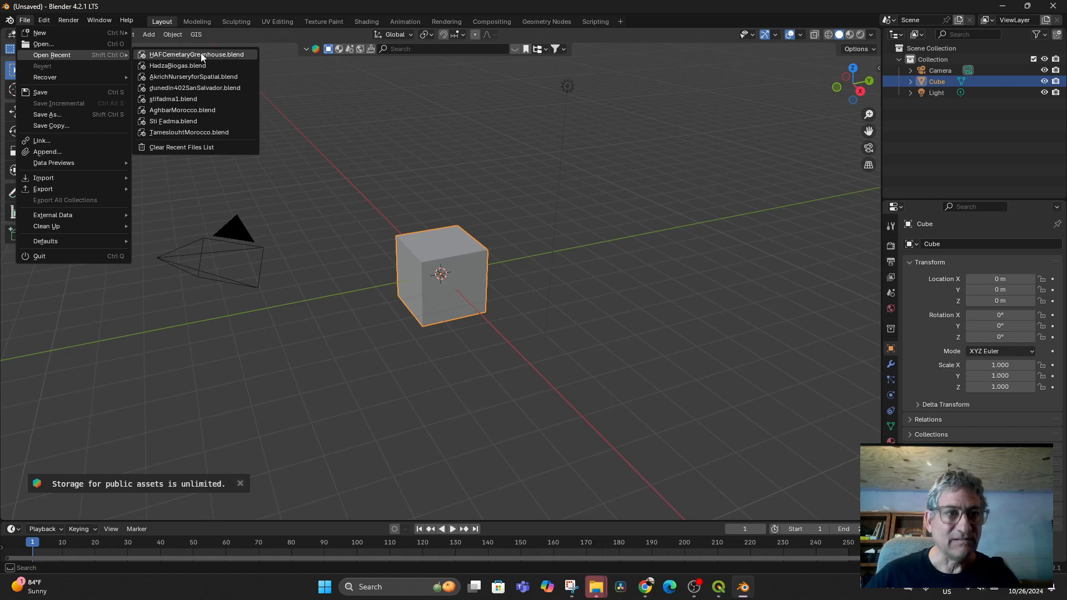
{"action": "left_click", "coordinate": [49, 43]}
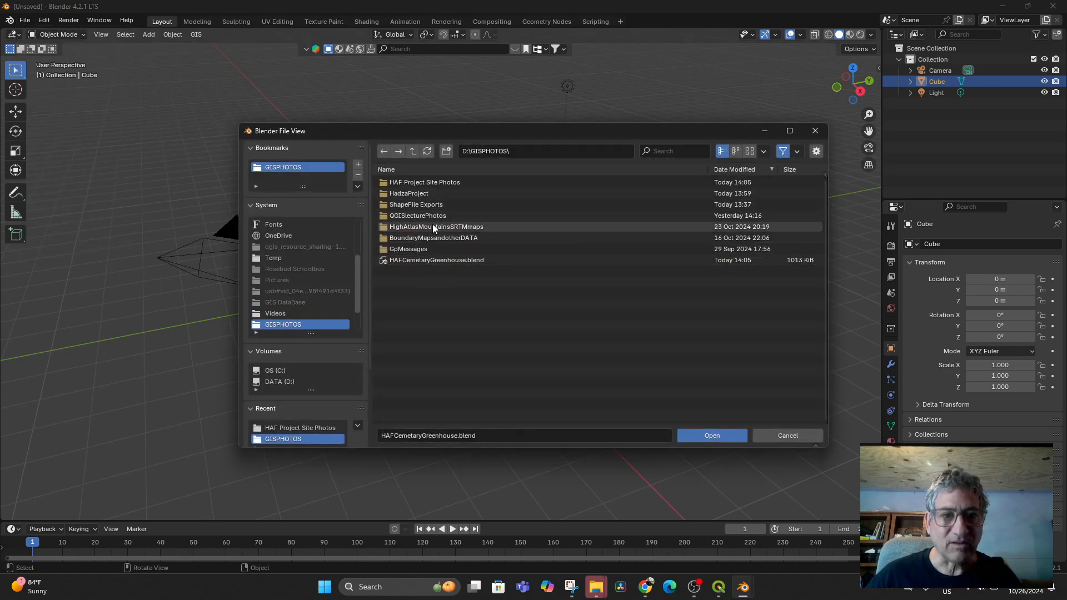
{"action": "mouse_move", "coordinate": [416, 261]}
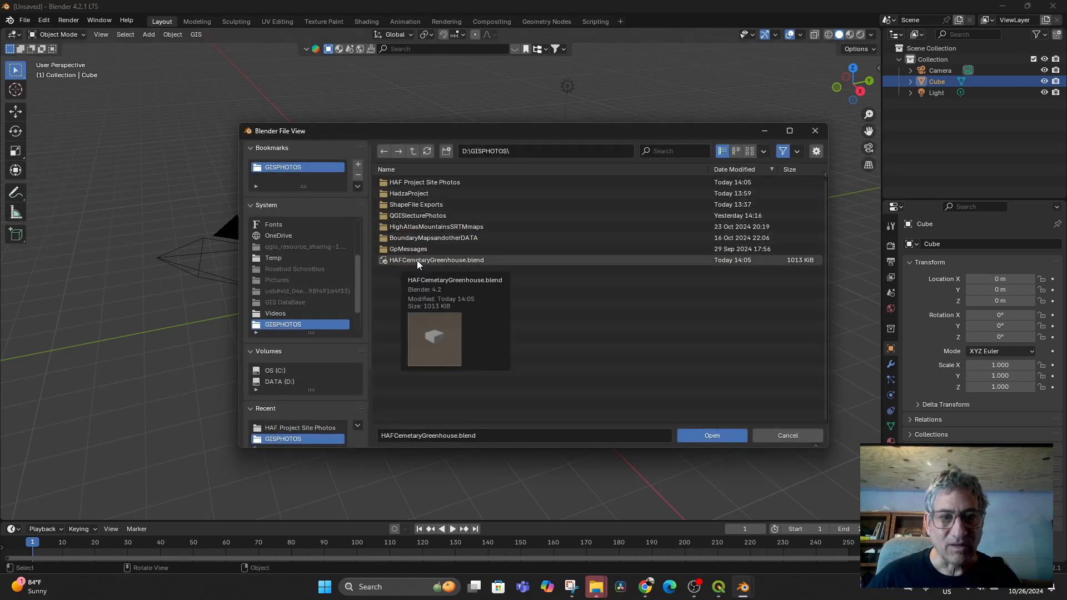
{"action": "double_click", "coordinate": [416, 260]}
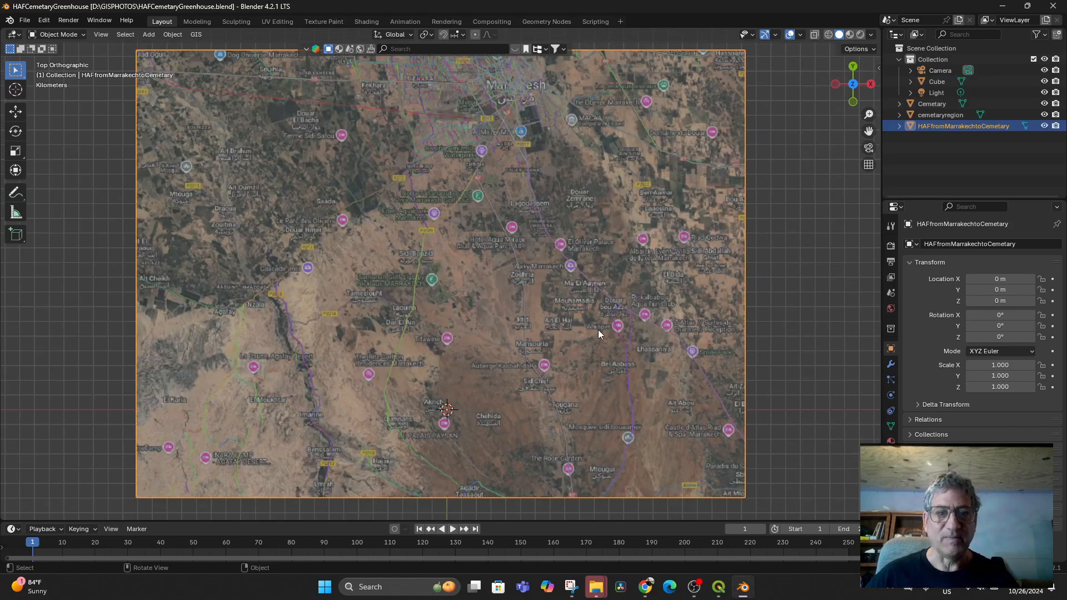
- Request SRTM elevation for the map again, then orbit around the map plane
{"action": "left_click", "coordinate": [196, 34]}
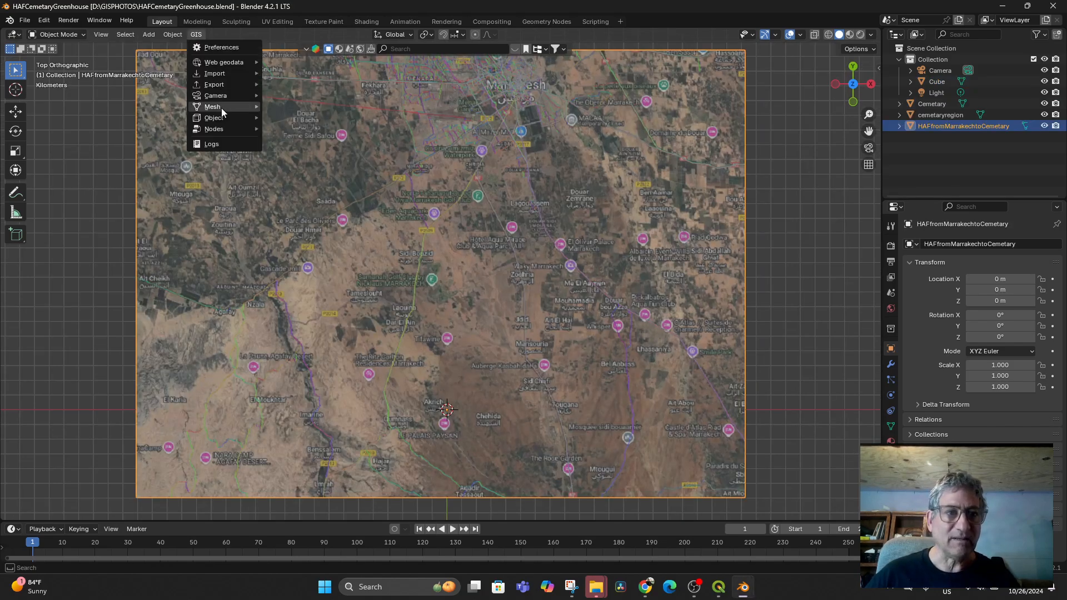
{"action": "mouse_move", "coordinate": [227, 61]}
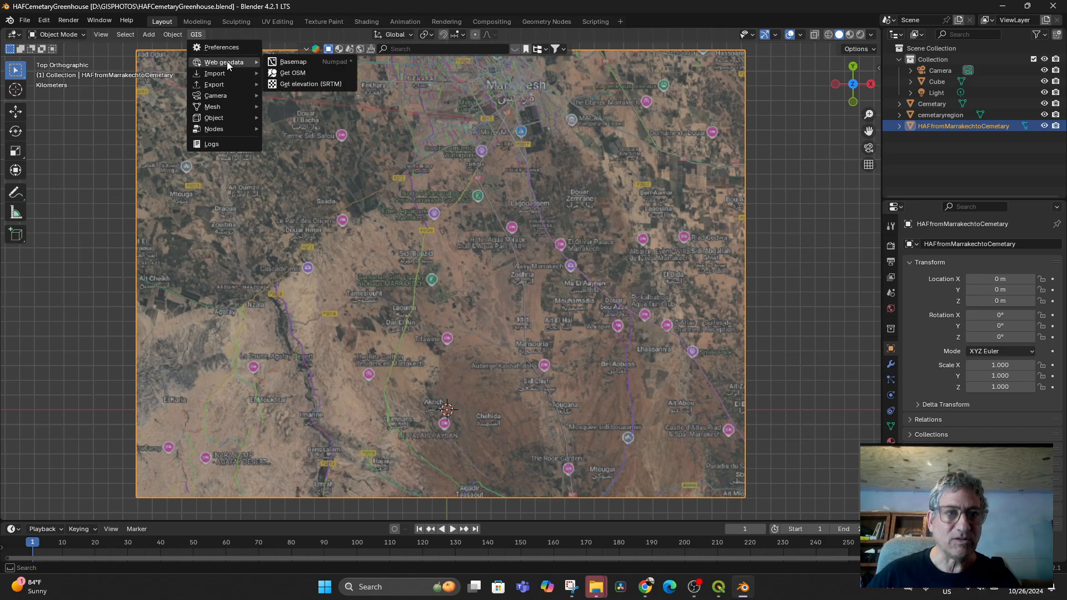
{"action": "left_click", "coordinate": [310, 84]}
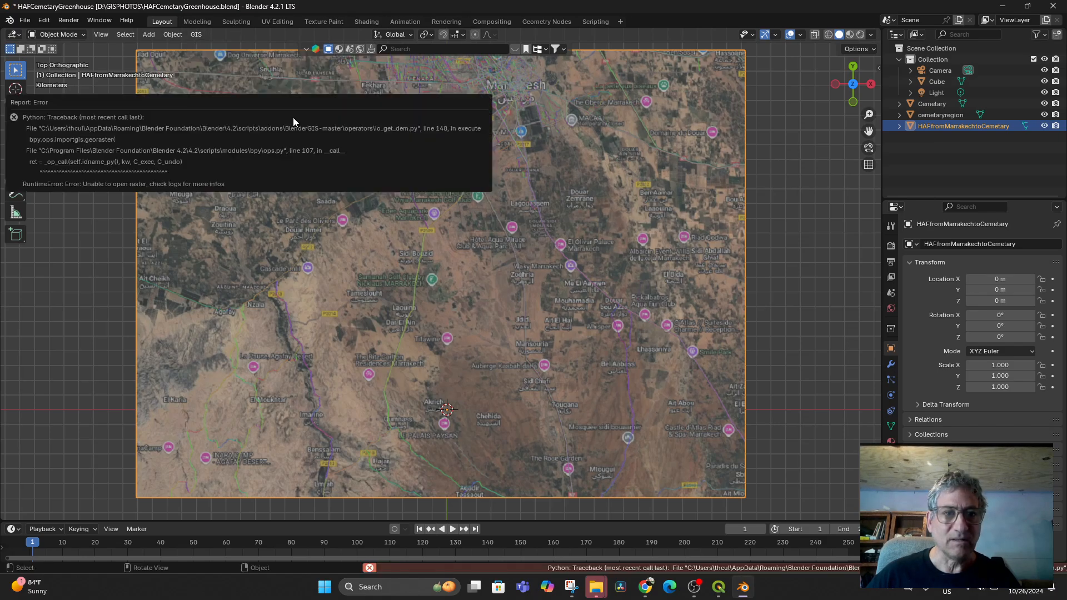
{"action": "middle_click_drag", "start_coordinate": [578, 242], "coordinate": [668, 272]}
{"action": "left_click", "coordinate": [669, 271]}
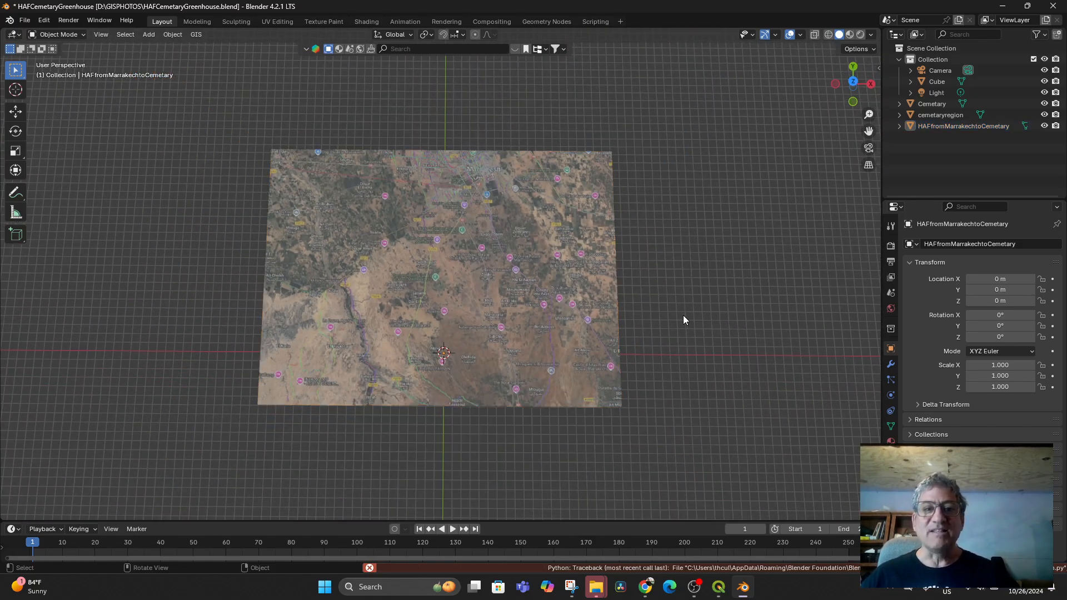
{"action": "middle_click_drag", "start_coordinate": [683, 317], "coordinate": [683, 360]}
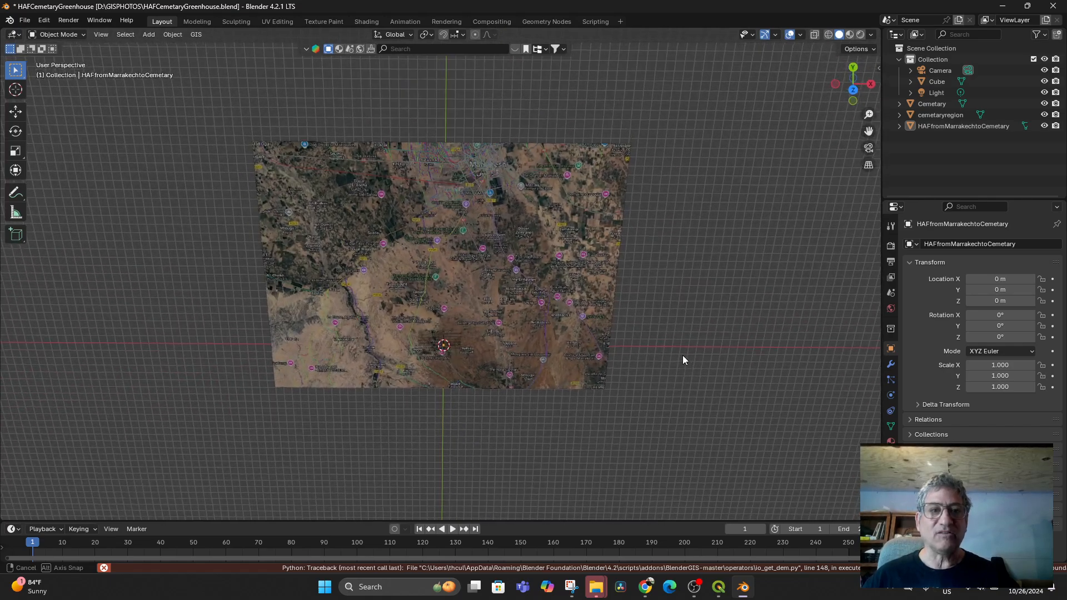
- Load the Google satellite basemap (GOOGLE_SAT_WM) through BlenderGIS
{"action": "left_click", "coordinate": [196, 34]}
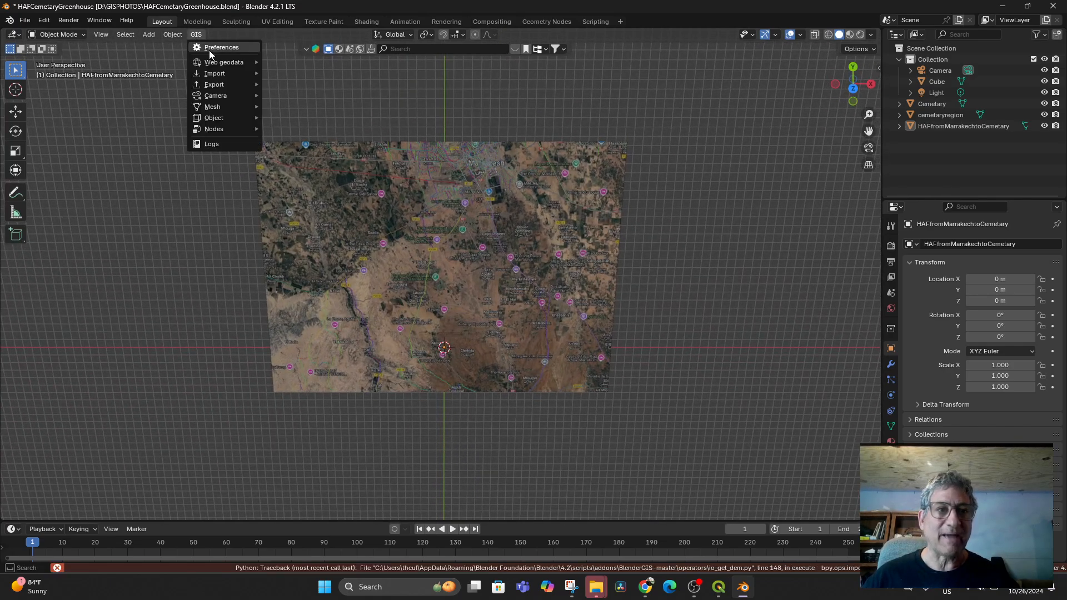
{"action": "mouse_move", "coordinate": [218, 62]}
{"action": "left_click", "coordinate": [298, 62]}
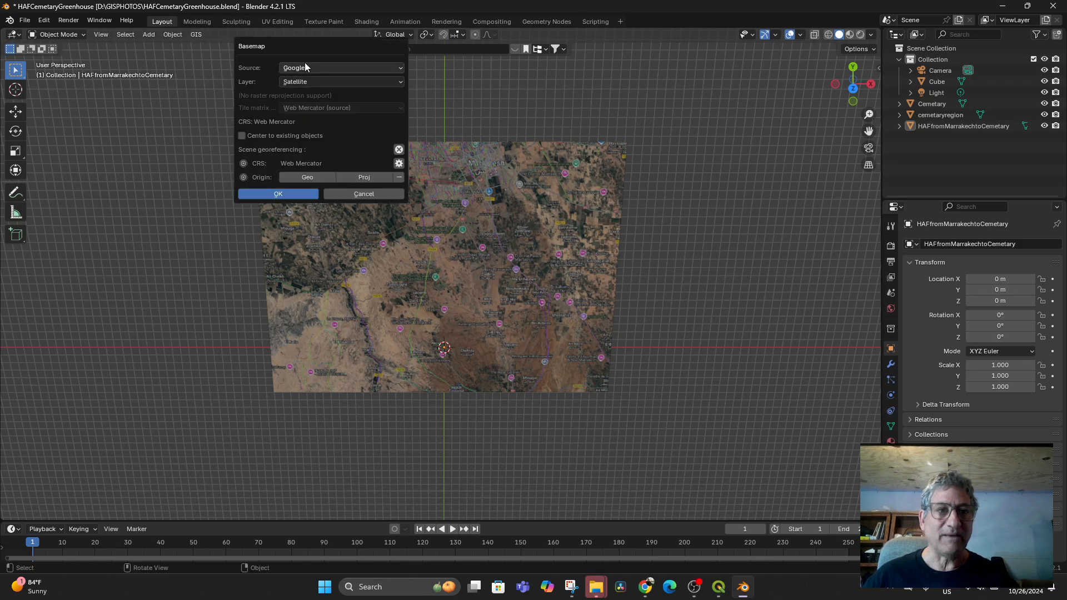
{"action": "left_click", "coordinate": [279, 192]}
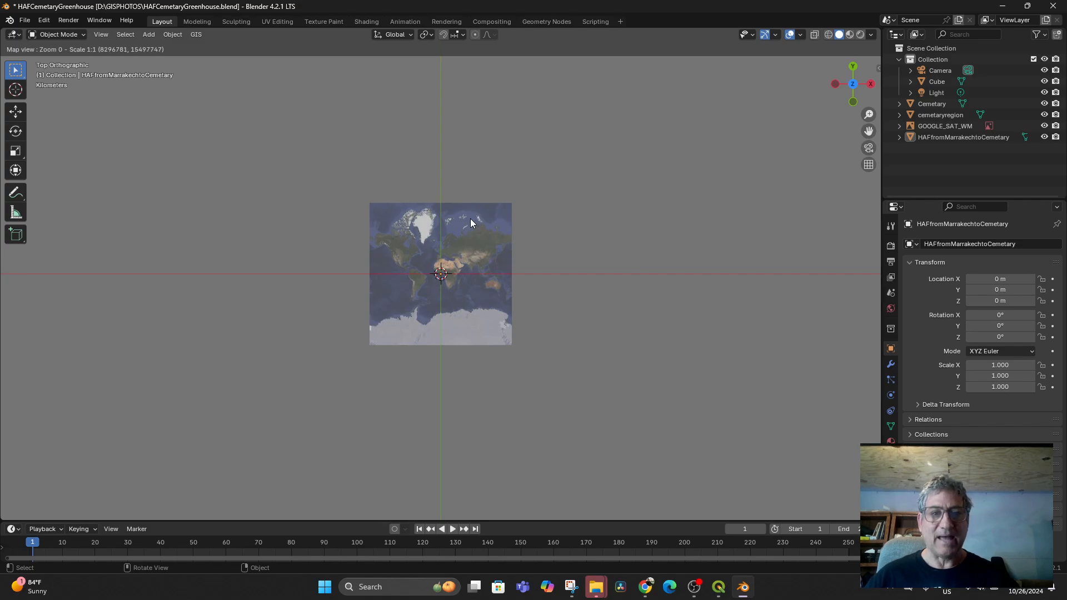
- Bring up the basemap Go to location prompt, then switch to QGIS and zoom its map
{"action": "key", "text": "g"}
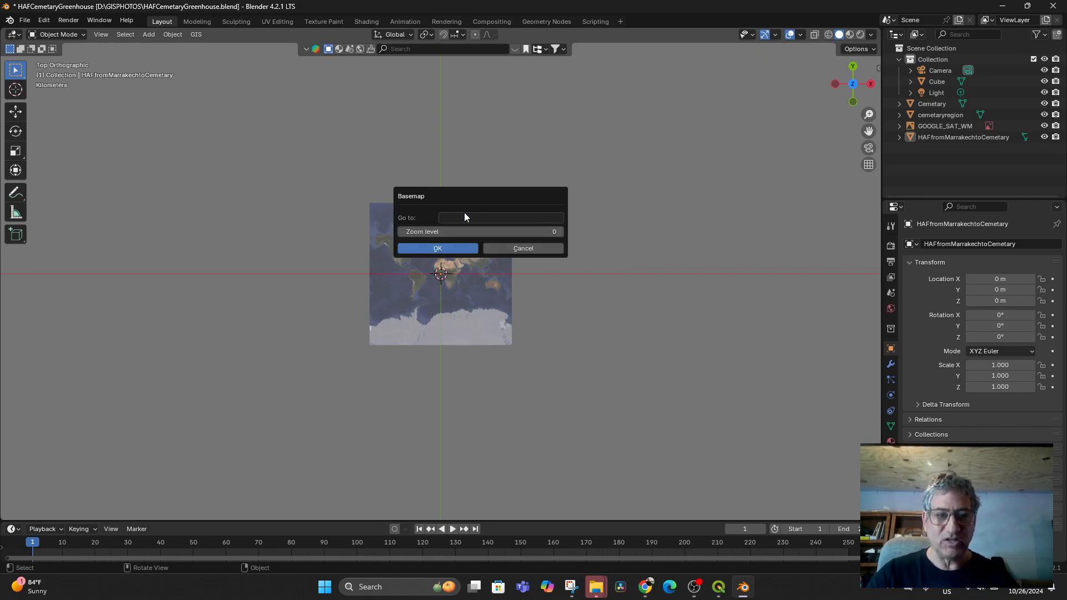
{"action": "left_click", "coordinate": [464, 219]}
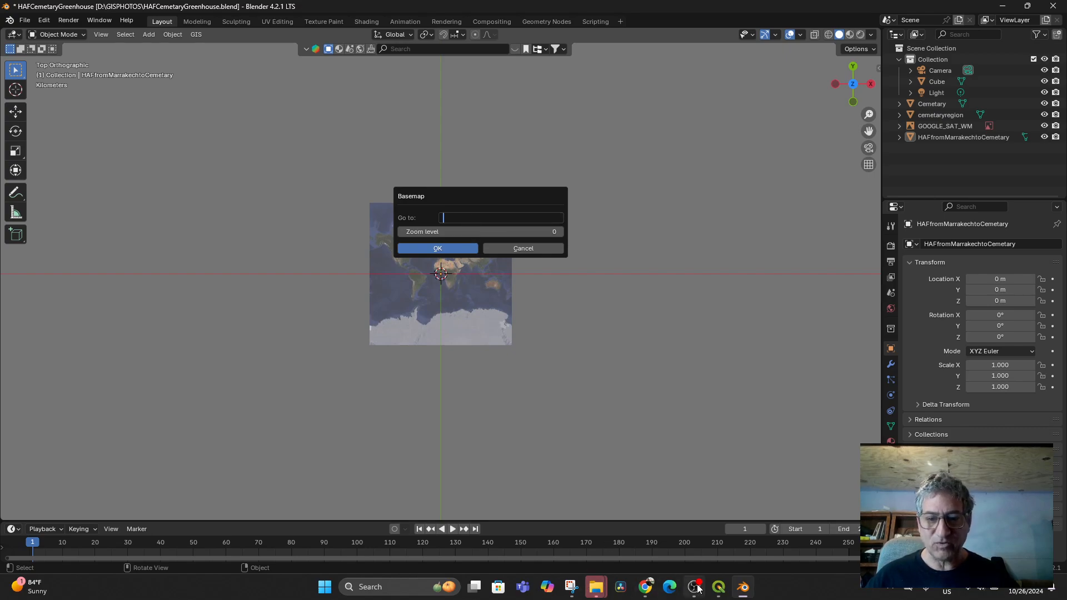
{"action": "left_click", "coordinate": [718, 589]}
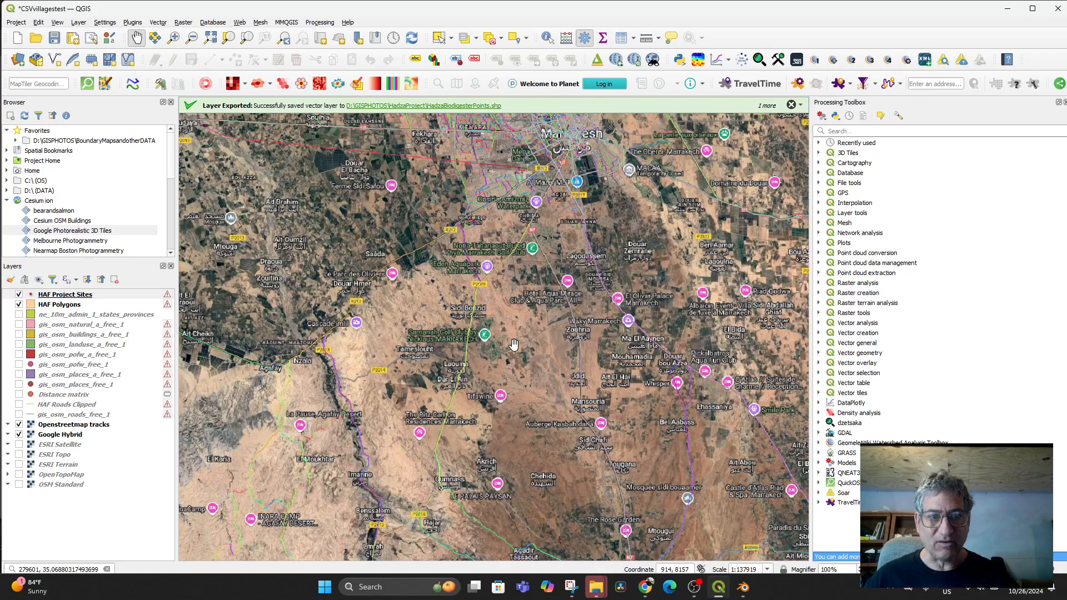
{"action": "scroll", "coordinate": [488, 361], "scroll_direction": "up", "scroll_amount": 4}
{"action": "scroll", "coordinate": [488, 361], "scroll_direction": "down", "scroll_amount": 4}
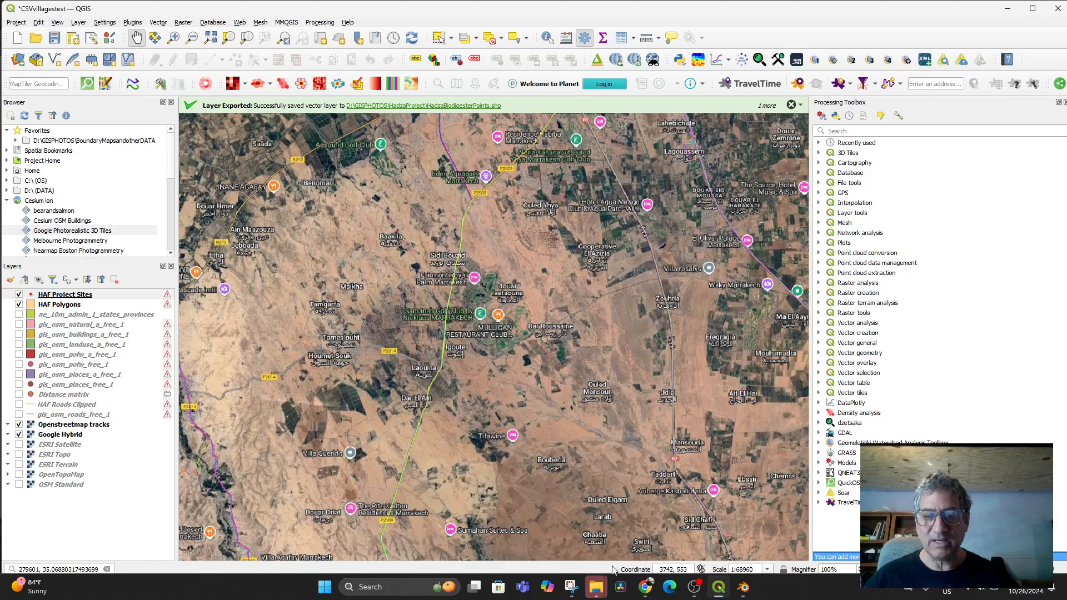
- Open Google Maps in a new browser tab
{"action": "left_click", "coordinate": [646, 593]}
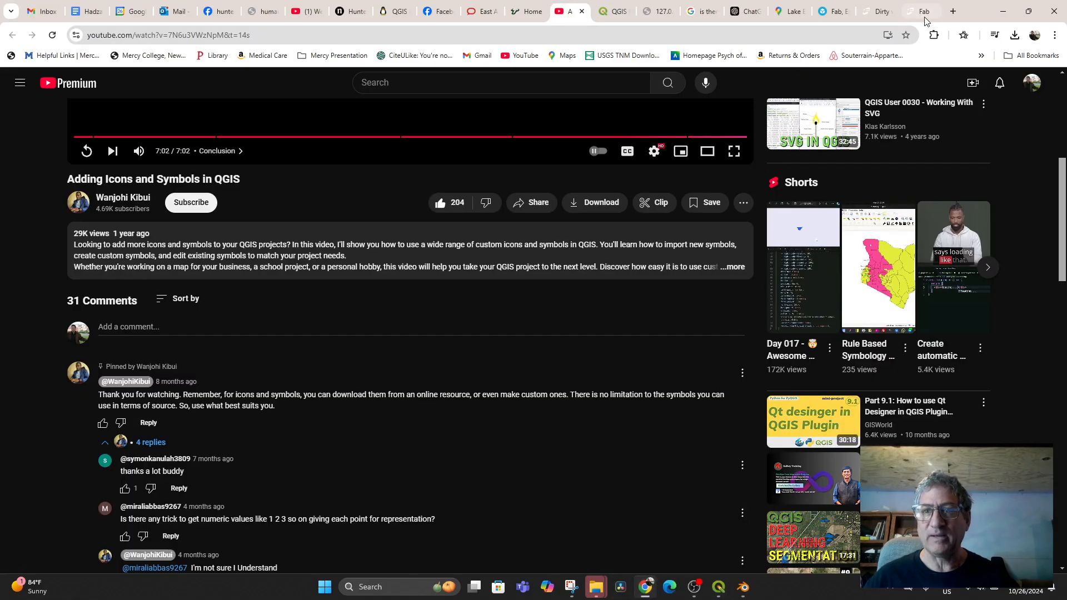
{"action": "left_click", "coordinate": [953, 11]}
{"action": "type", "text": "maps"}
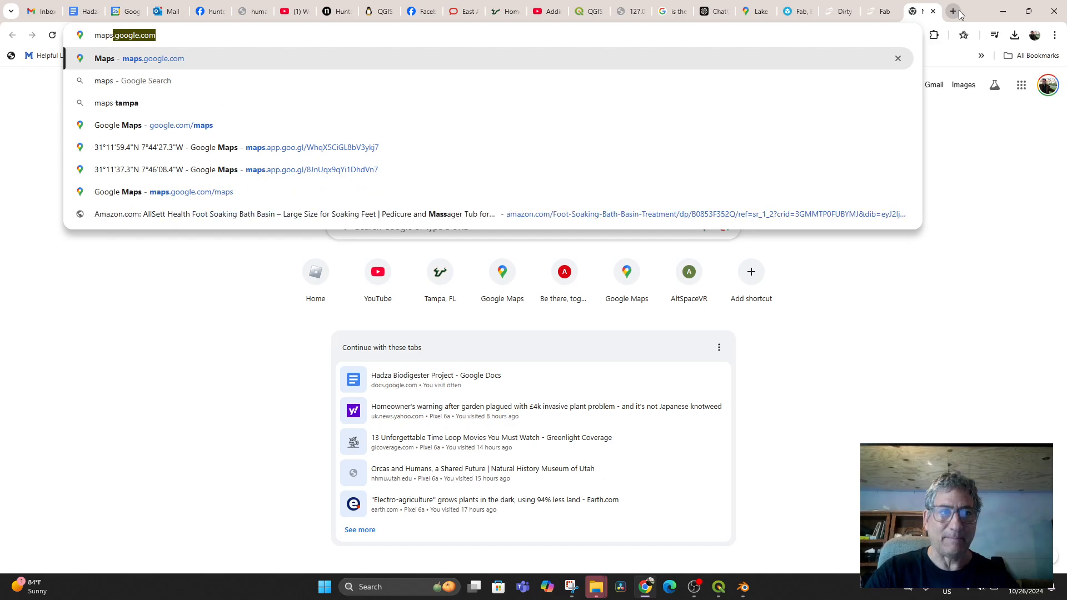
{"action": "key", "text": "Return"}
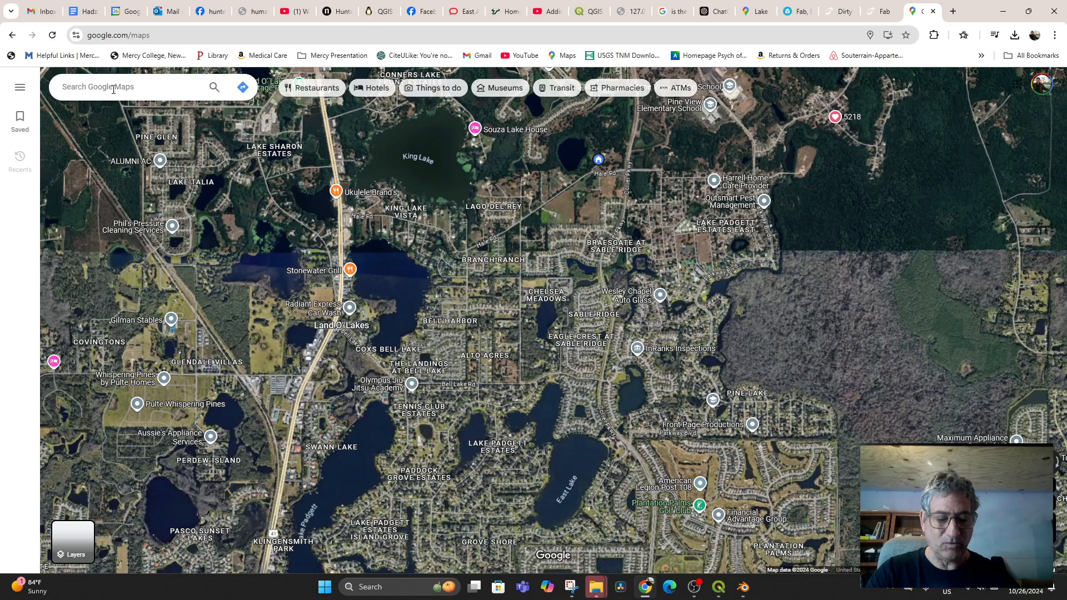
- Search Google Maps for Tameslouht, Morocco
{"action": "left_click", "coordinate": [114, 89]}
{"action": "type", "text": "Akrach"}
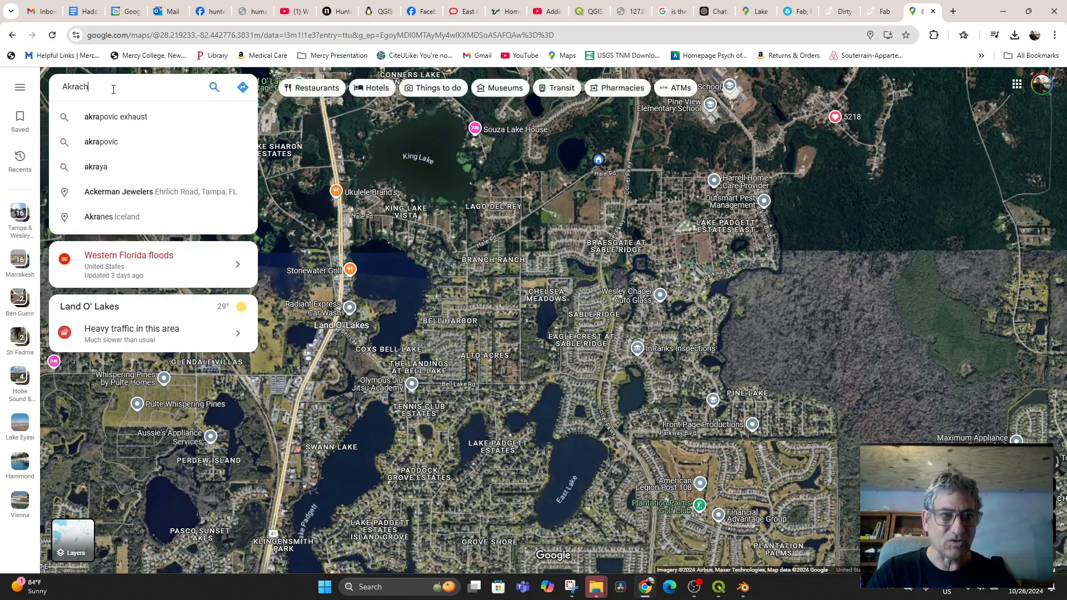
{"action": "key", "text": "BackSpace"}
{"action": "key", "text": "BackSpace"}
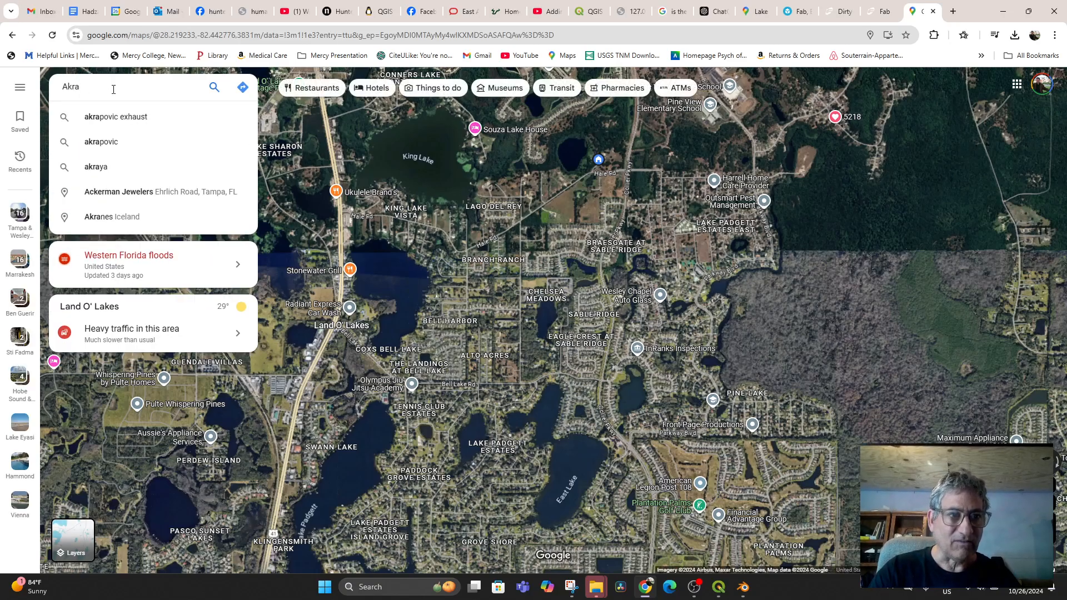
{"action": "key", "text": "BackSpace"}
{"action": "key", "text": "BackSpace"}
{"action": "key", "text": "BackSpace"}
{"action": "key", "text": "BackSpace"}
{"action": "type", "text": "T"}
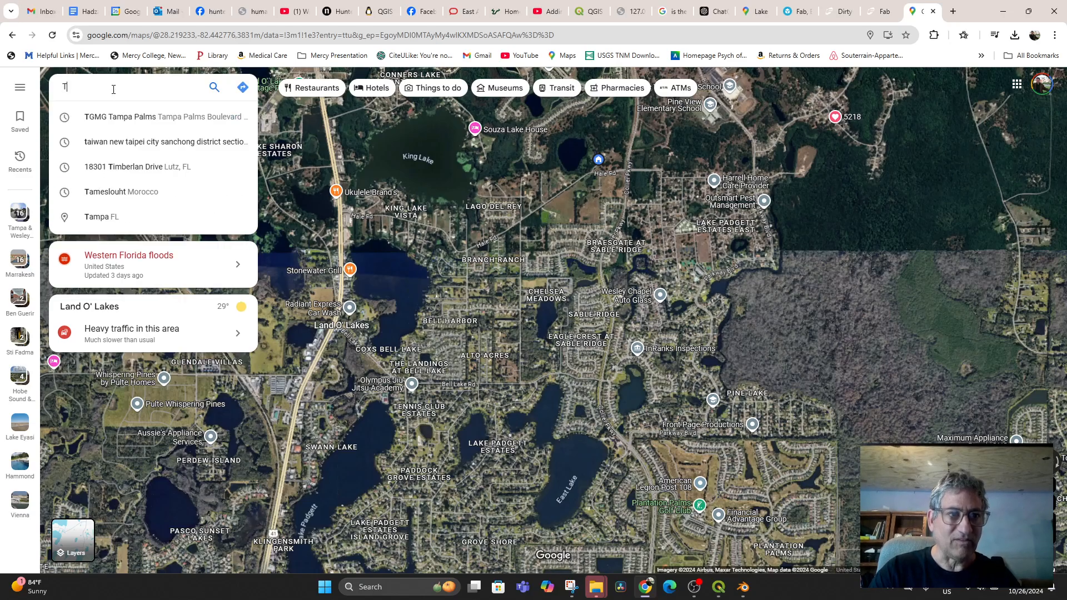
{"action": "type", "text": "amel"}
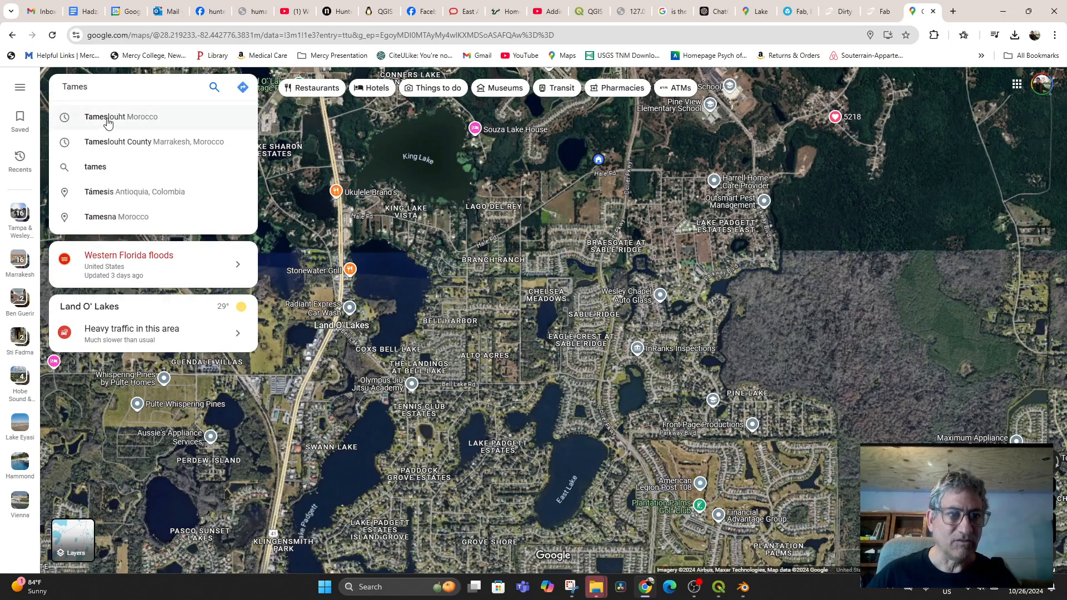
{"action": "left_click", "coordinate": [112, 120]}
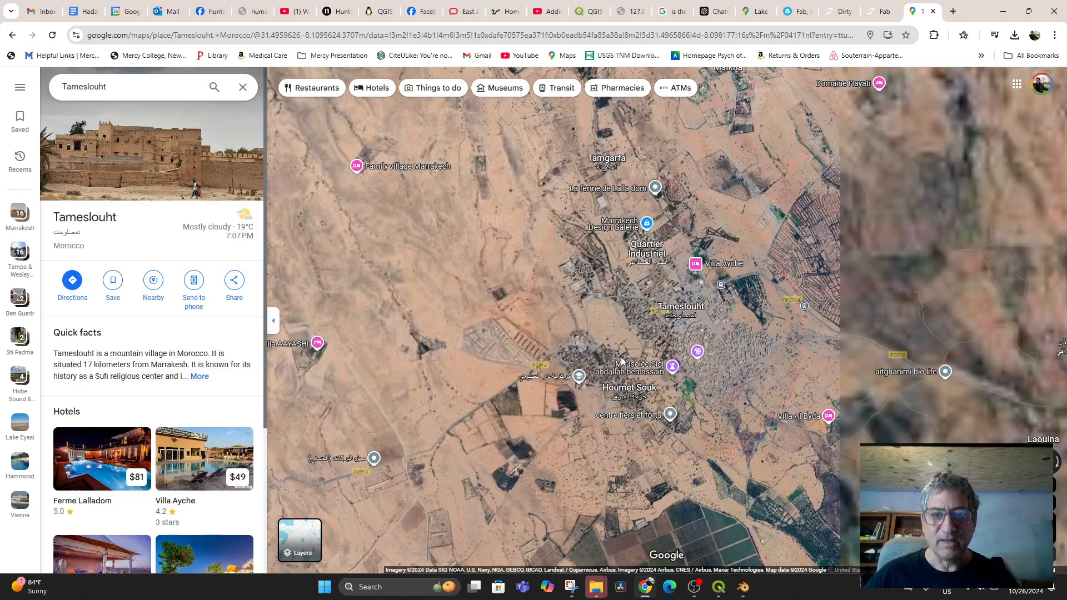
- Zoom and pan the satellite view over Tameslouht, then return to QGIS
{"action": "scroll", "coordinate": [648, 326], "scroll_direction": "up", "scroll_amount": 2}
{"action": "scroll", "coordinate": [711, 321], "scroll_direction": "up", "scroll_amount": 1}
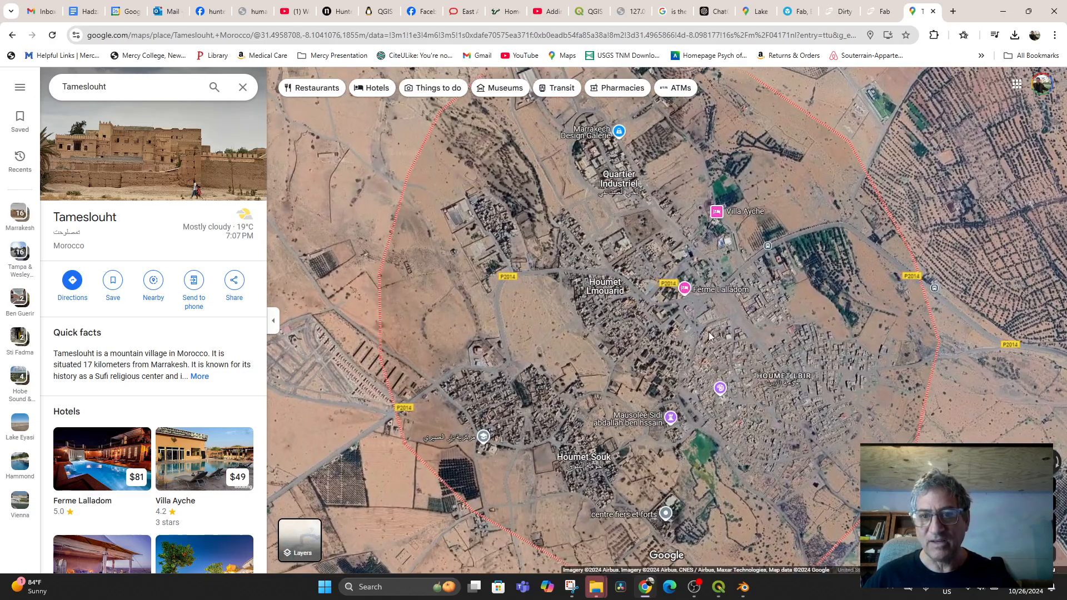
{"action": "scroll", "coordinate": [705, 333], "scroll_direction": "up", "scroll_amount": 1}
{"action": "left_click_drag", "start_coordinate": [731, 276], "coordinate": [688, 370]}
{"action": "left_click_drag", "start_coordinate": [783, 419], "coordinate": [674, 338]}
{"action": "scroll", "coordinate": [674, 338], "scroll_direction": "up", "scroll_amount": 1}
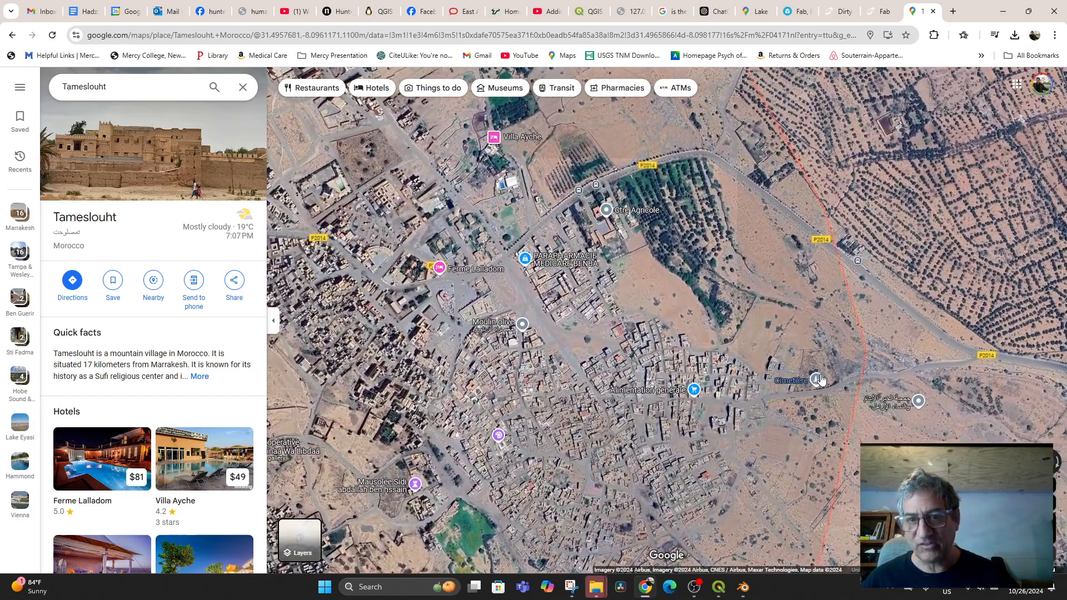
{"action": "scroll", "coordinate": [696, 339], "scroll_direction": "down", "scroll_amount": 1}
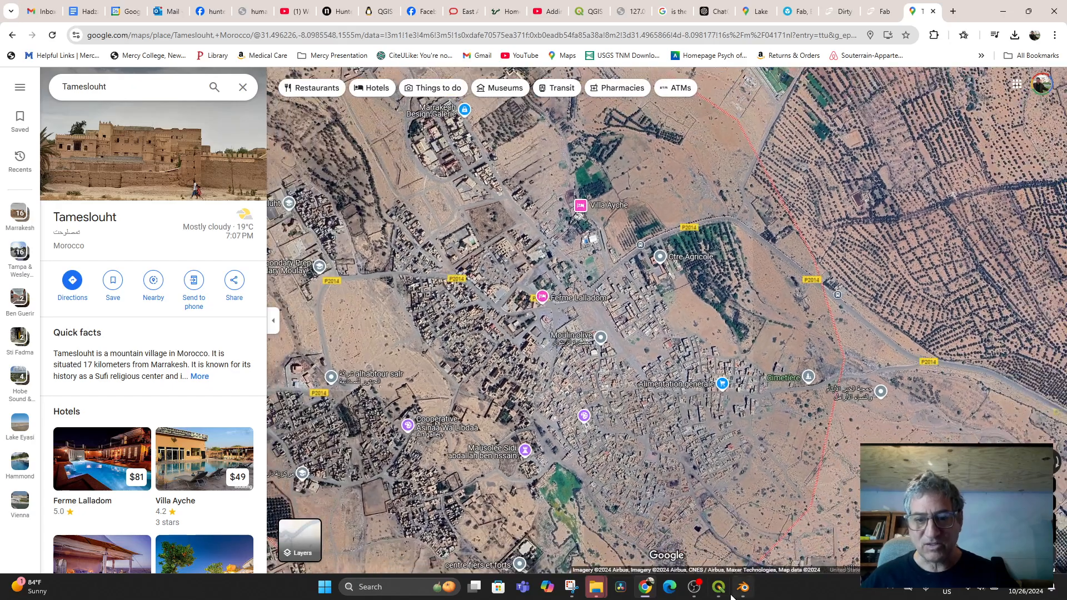
{"action": "left_click", "coordinate": [718, 587]}
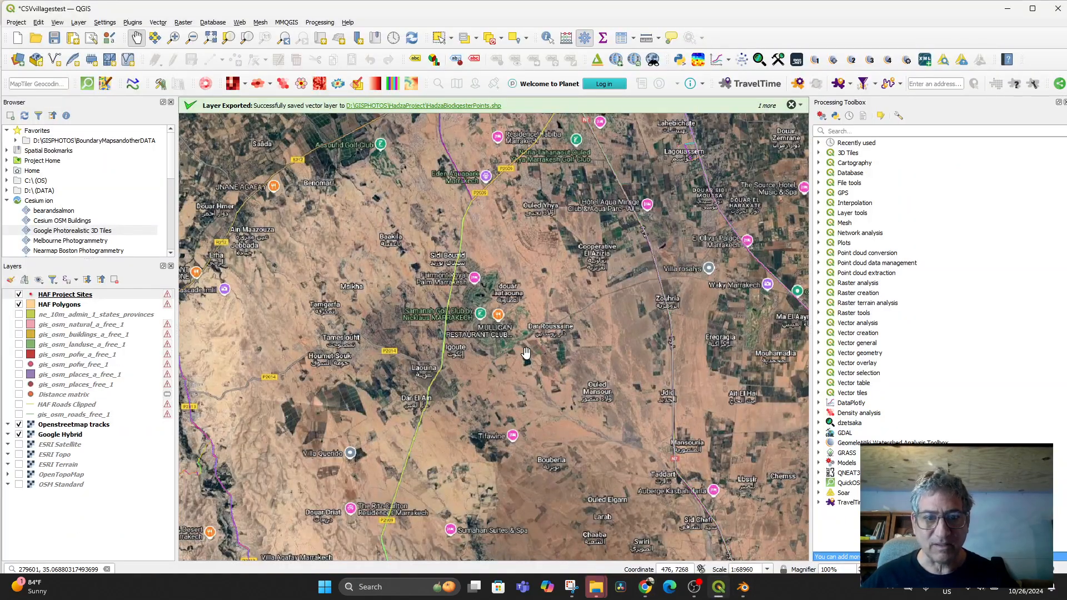
- Pan and zoom the satellite map south to the Elkharouaa–Lahjel–Amekhlig valley at scale 1:34480
{"action": "left_click", "coordinate": [58, 295]}
{"action": "right_click", "coordinate": [65, 299]}
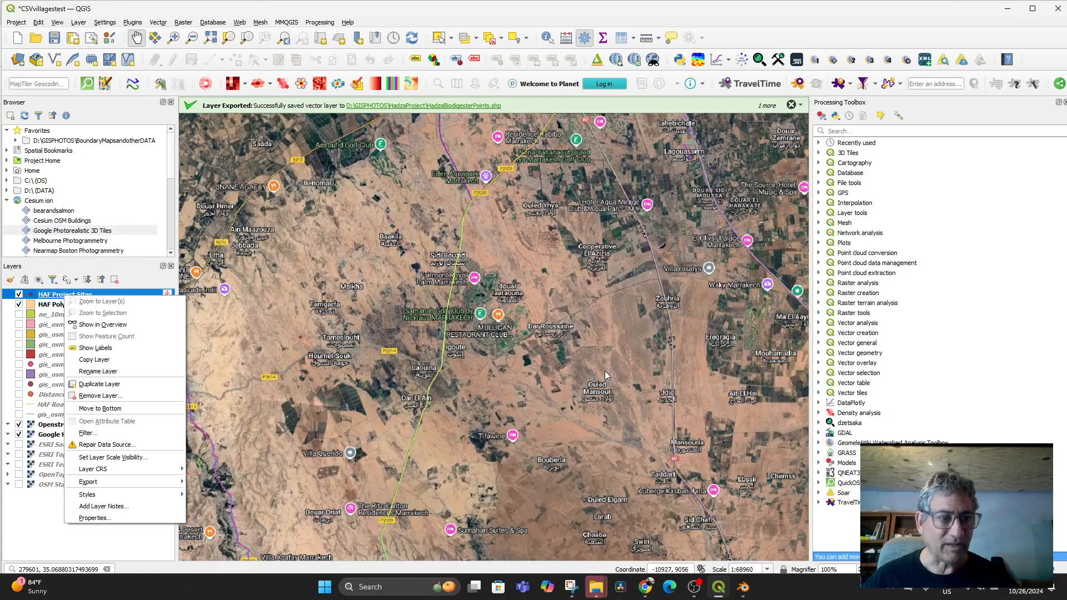
{"action": "left_click_drag", "start_coordinate": [408, 367], "coordinate": [452, 351]}
{"action": "scroll", "coordinate": [561, 342], "scroll_direction": "up", "scroll_amount": 2}
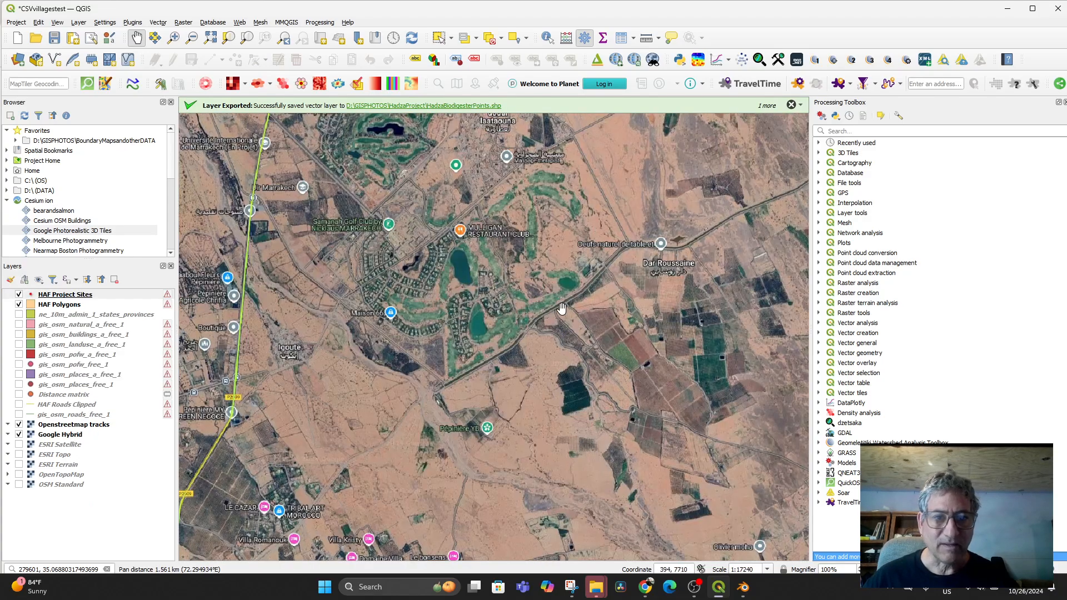
{"action": "scroll", "coordinate": [561, 308], "scroll_direction": "down", "scroll_amount": 5}
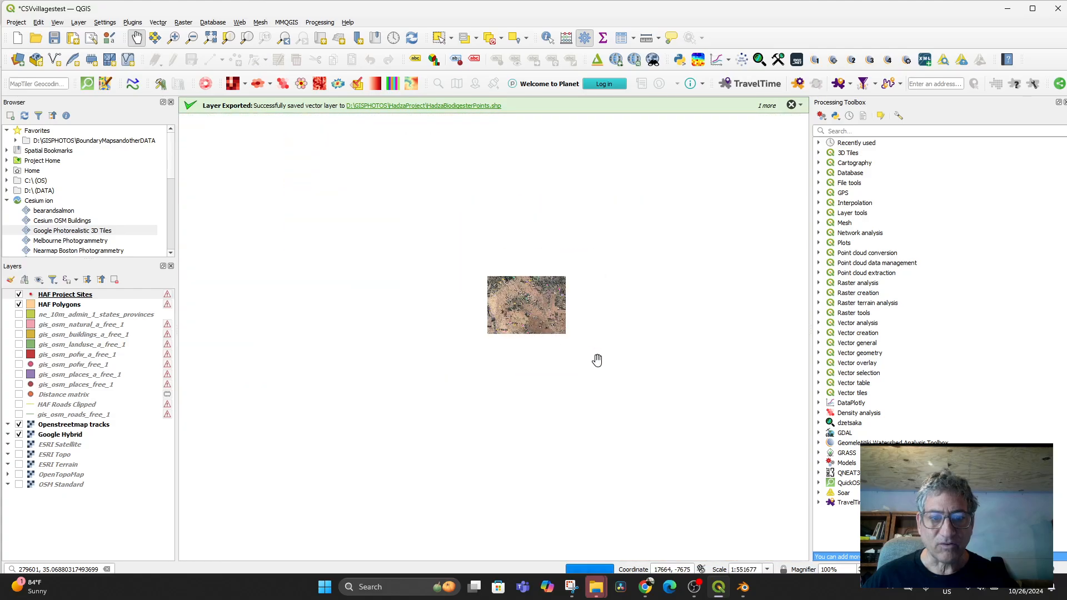
{"action": "scroll", "coordinate": [595, 355], "scroll_direction": "up", "scroll_amount": 5}
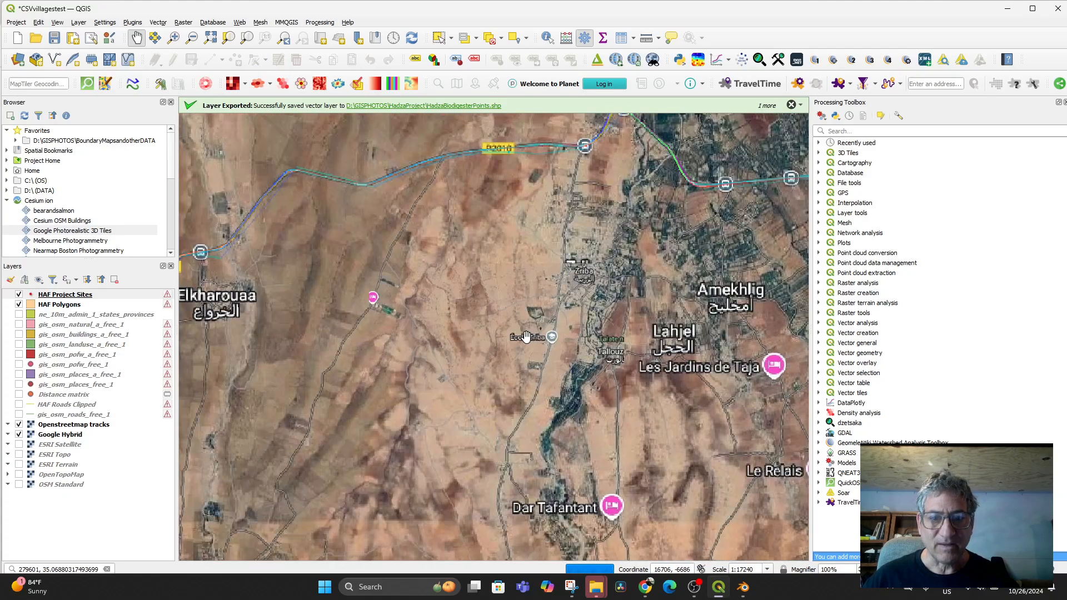
{"action": "scroll", "coordinate": [526, 337], "scroll_direction": "down", "scroll_amount": 1}
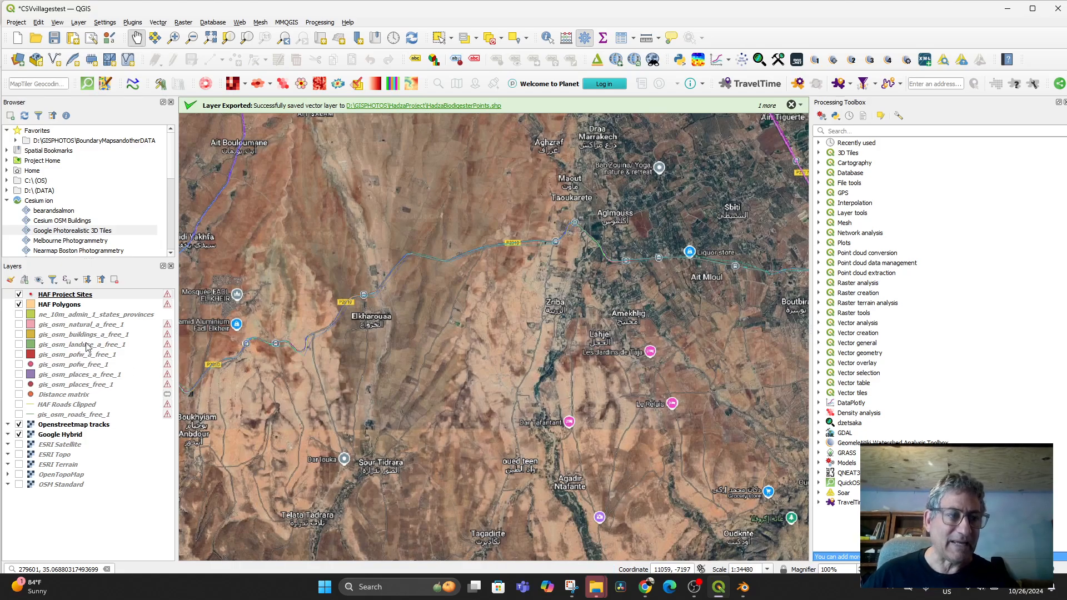
{"action": "left_click", "coordinate": [65, 295]}
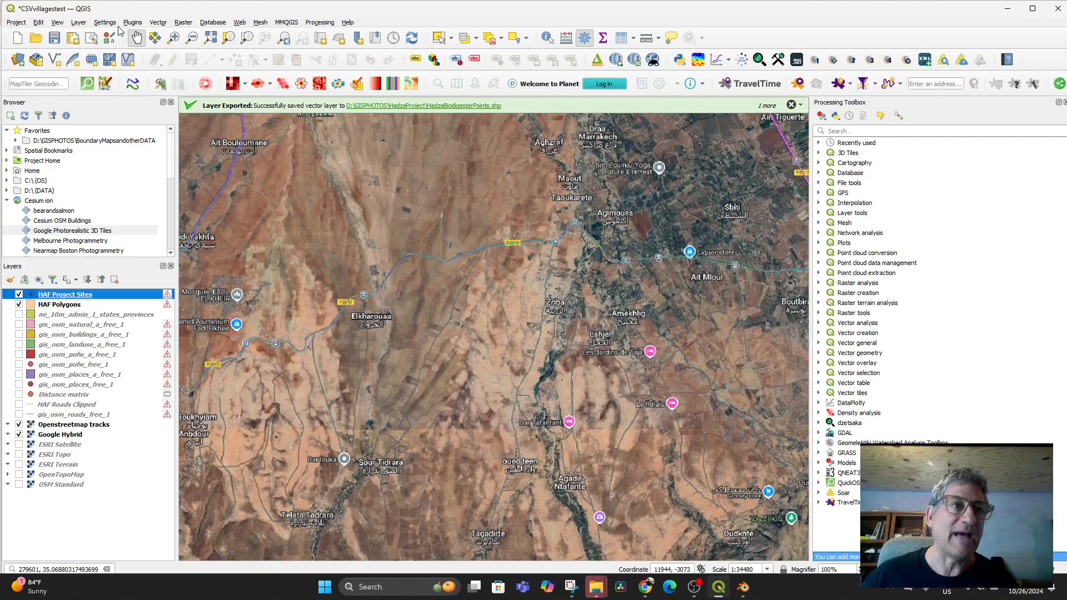
- Open the Delimited Text page of the Data Source Manager
{"action": "left_click", "coordinate": [79, 22]}
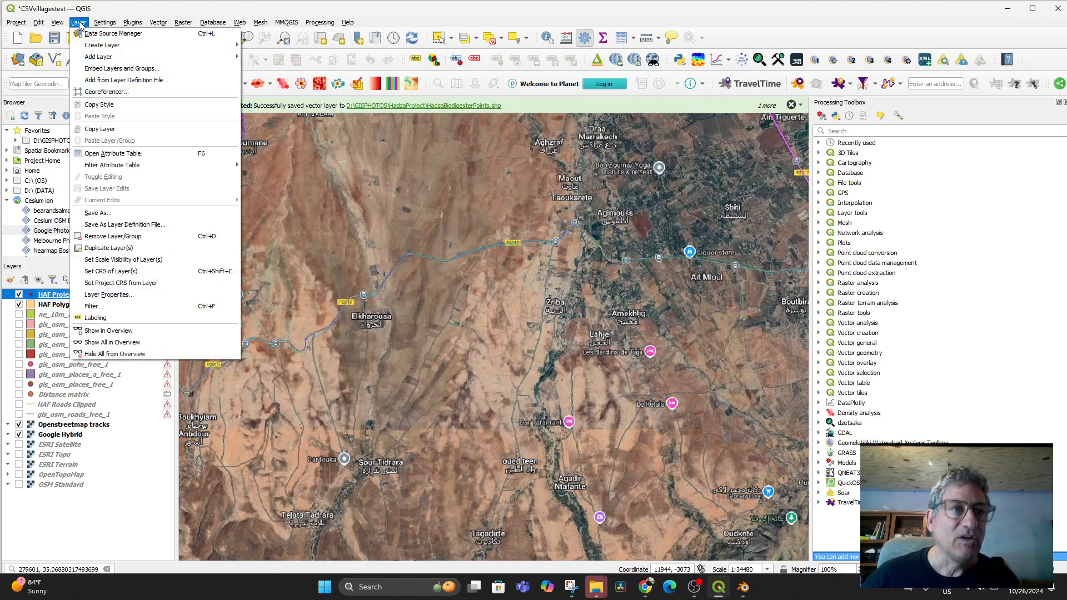
{"action": "mouse_move", "coordinate": [117, 46]}
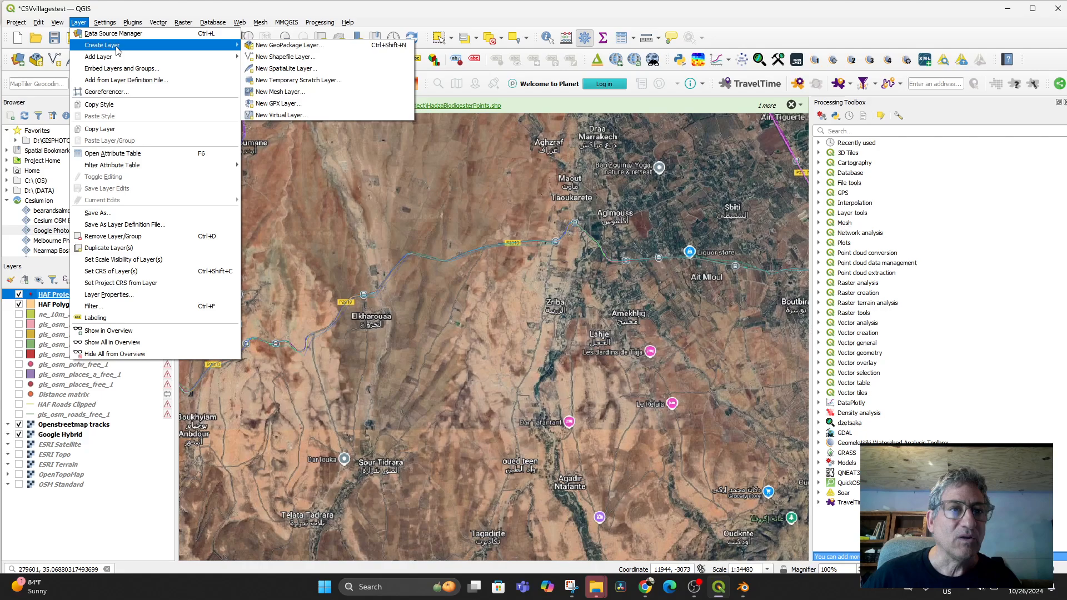
{"action": "mouse_move", "coordinate": [192, 58]}
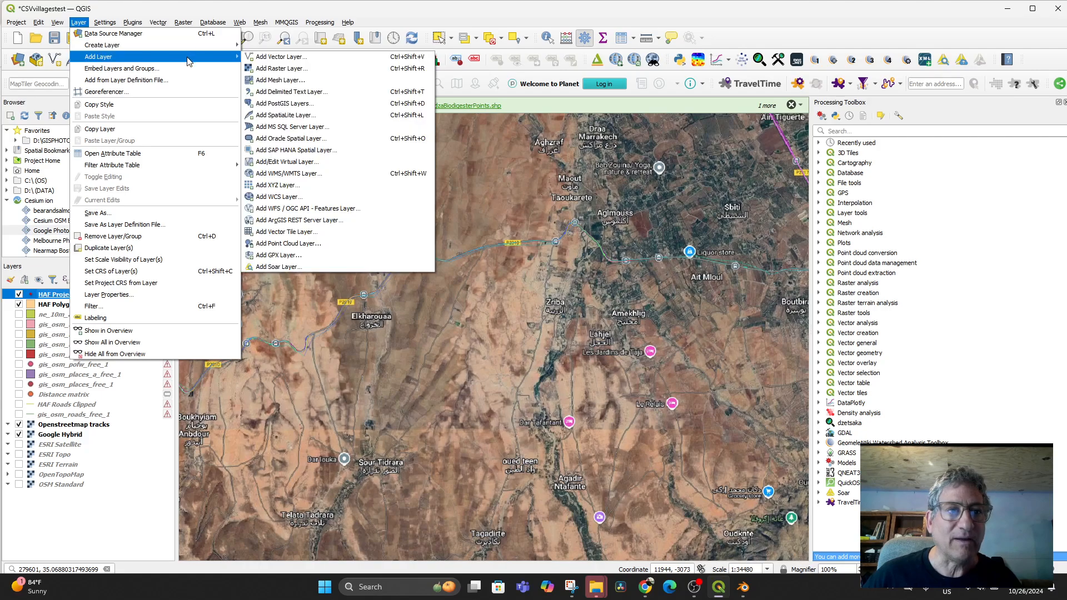
{"action": "left_click", "coordinate": [301, 92]}
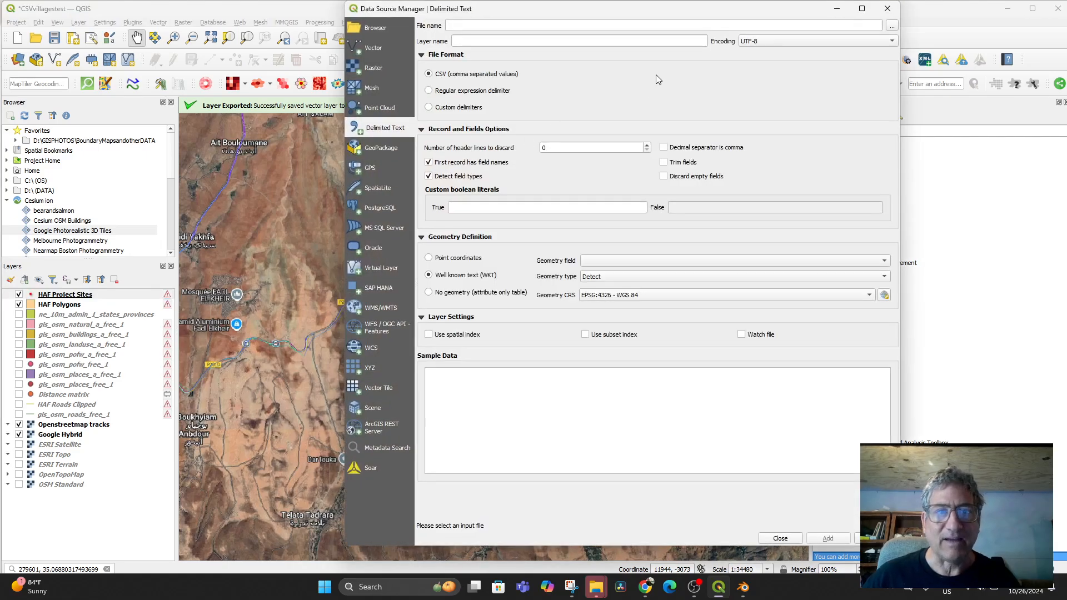
- Browse to BoundaryMapsandotherDATA > Spreadsheets and Attribute Tables and pick HAF Project Sites.csv
{"action": "left_click", "coordinate": [891, 26]}
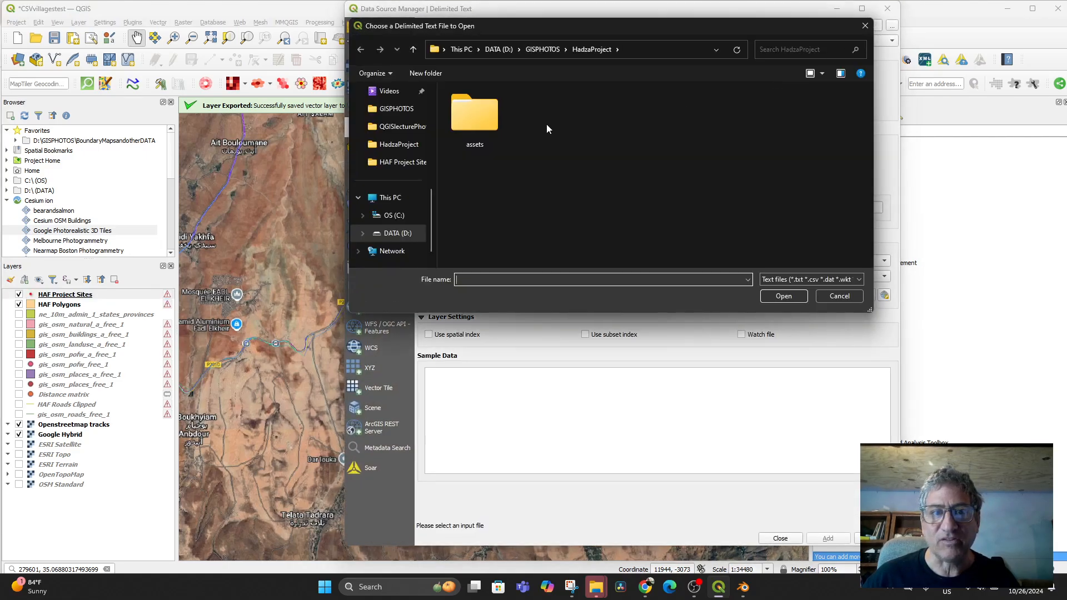
{"action": "left_click", "coordinate": [508, 49]}
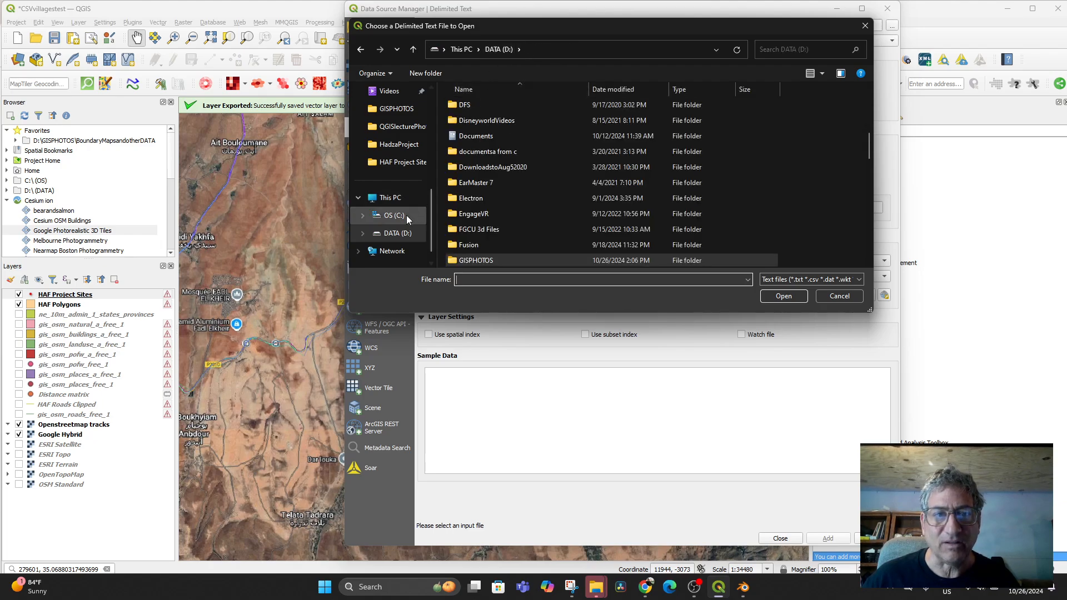
{"action": "left_click", "coordinate": [392, 163]}
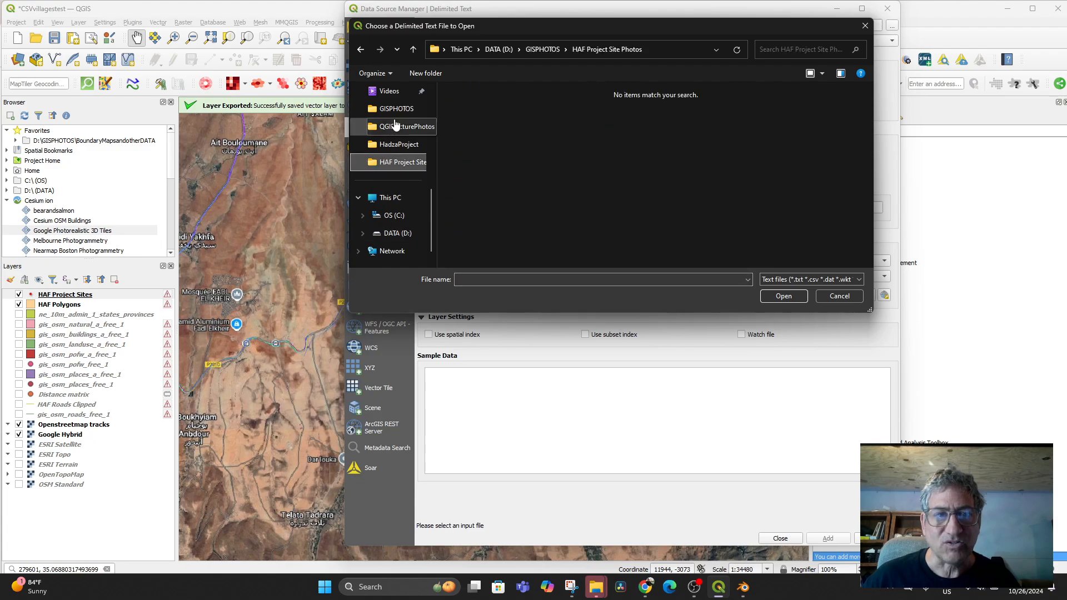
{"action": "left_click", "coordinate": [391, 113]}
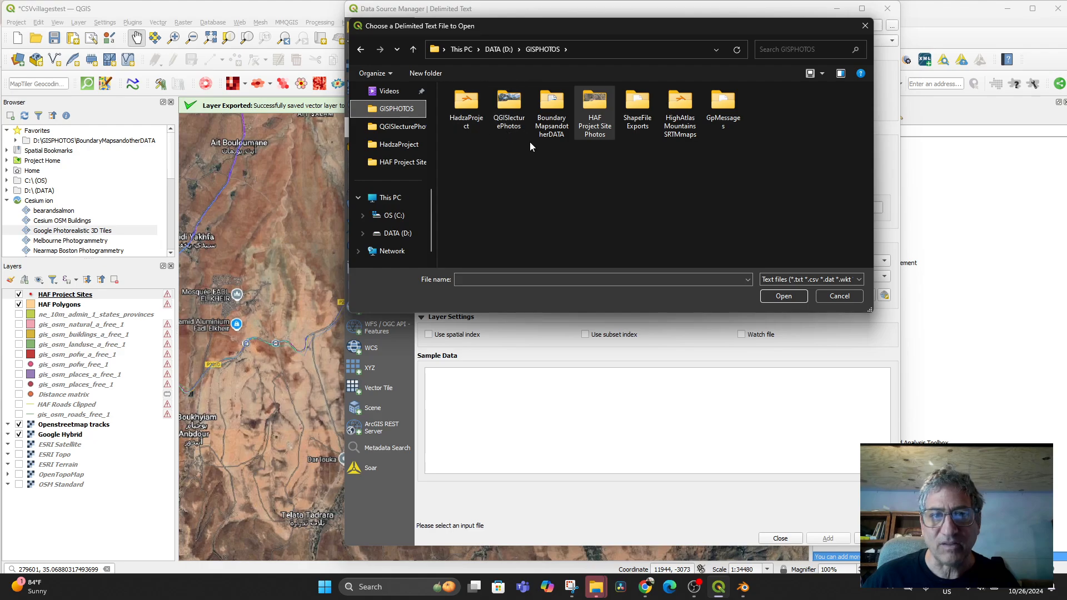
{"action": "left_click", "coordinate": [677, 104]}
{"action": "double_click", "coordinate": [678, 105]}
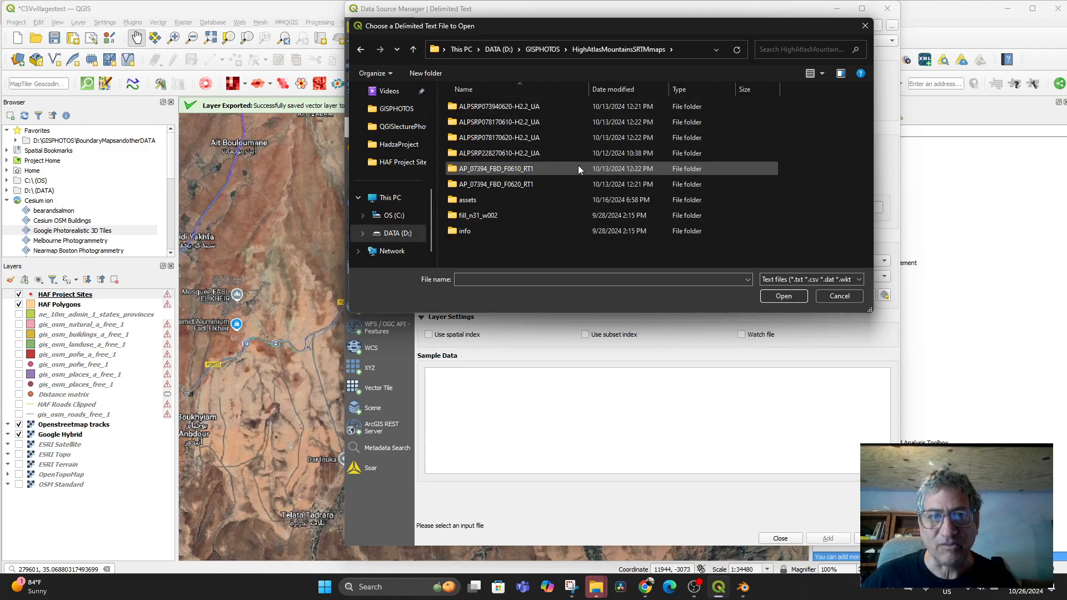
{"action": "left_click", "coordinate": [543, 49]}
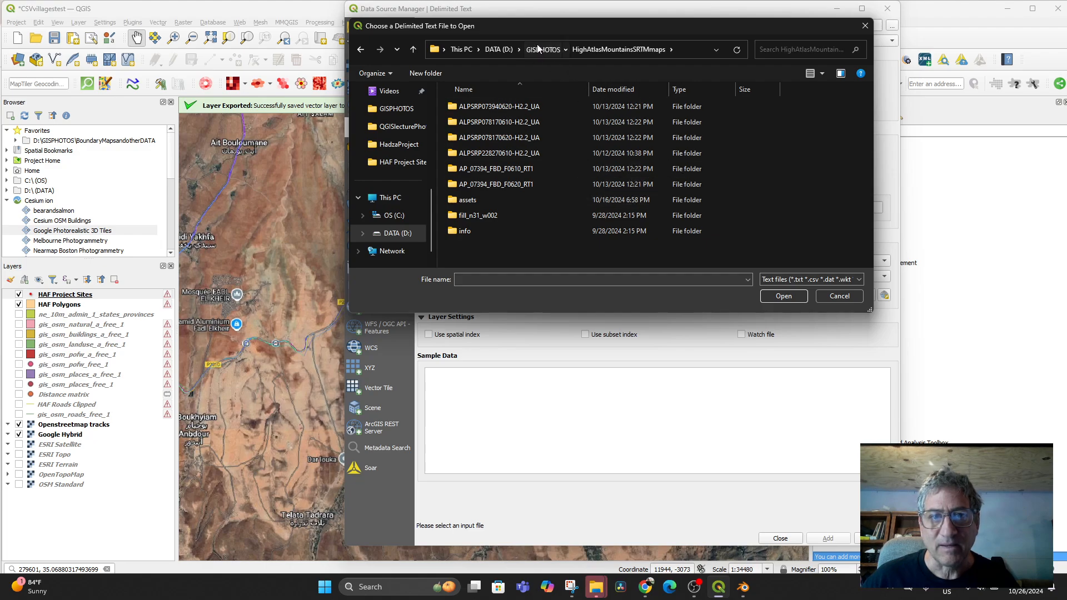
{"action": "double_click", "coordinate": [625, 105]}
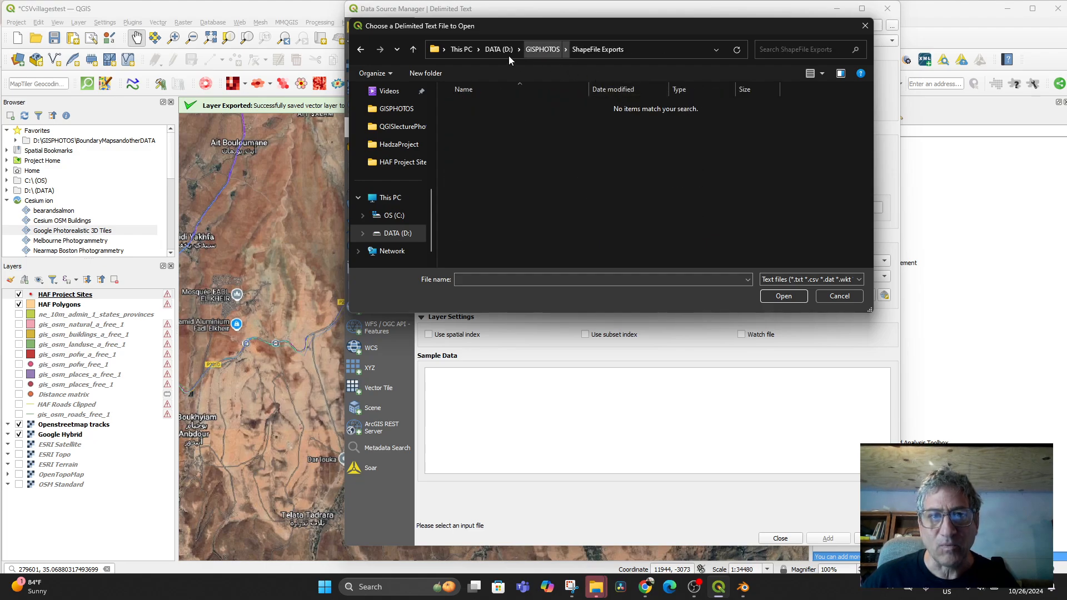
{"action": "left_click", "coordinate": [542, 49]}
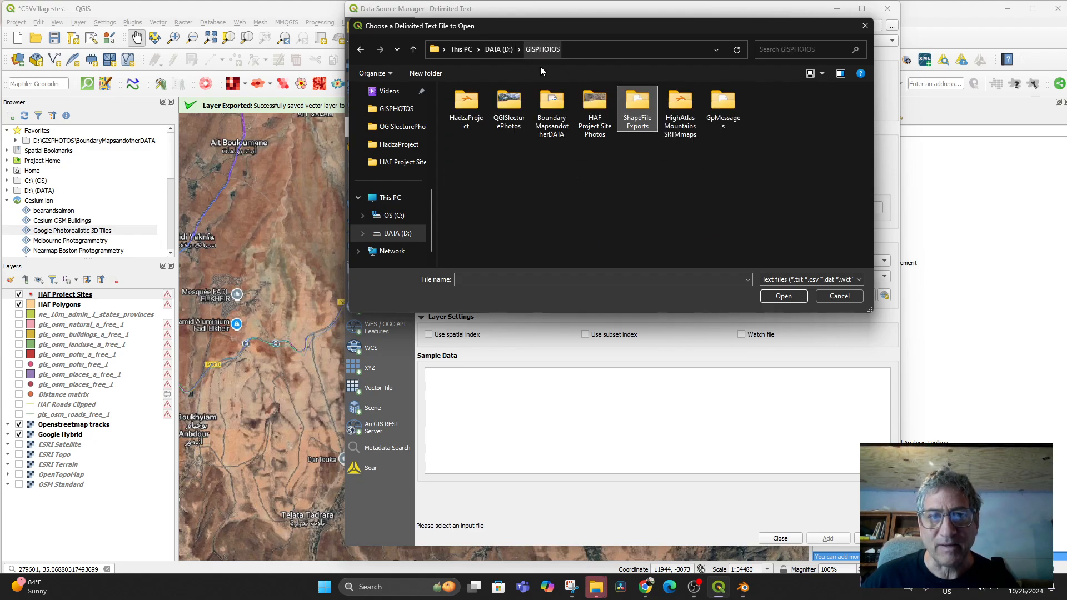
{"action": "double_click", "coordinate": [554, 106]}
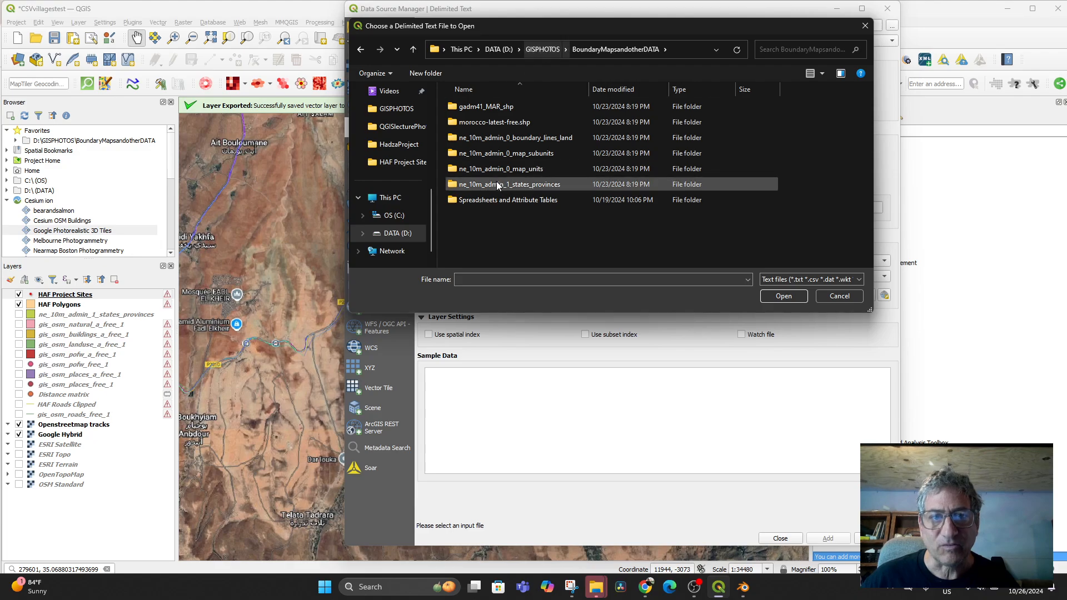
{"action": "double_click", "coordinate": [490, 201]}
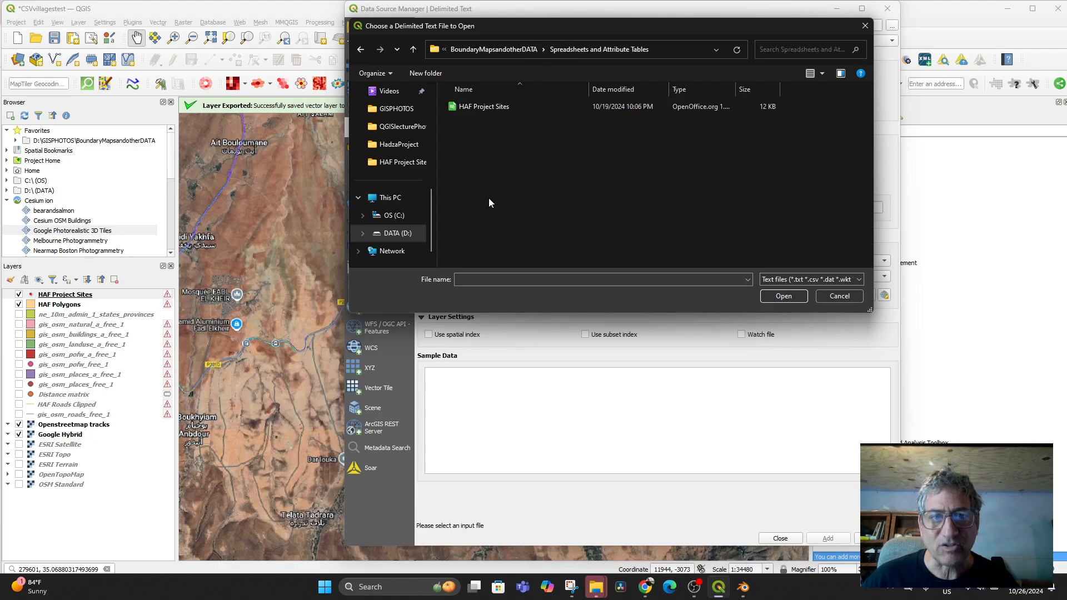
{"action": "left_click", "coordinate": [476, 106]}
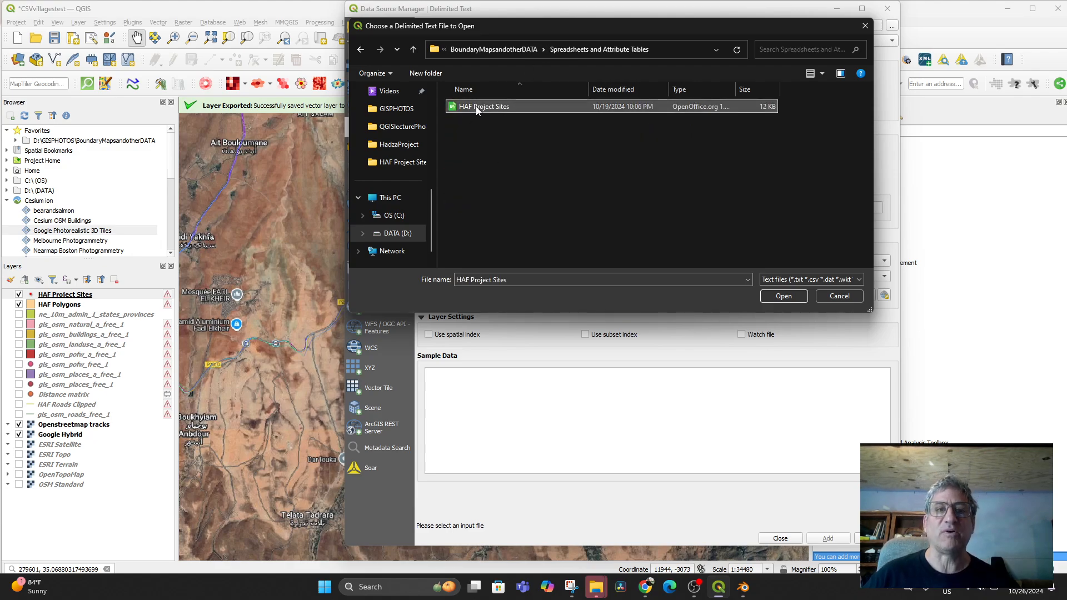
- Add HAF Project Sites.csv as a point layer using Longitude/Latitude in EPSG:4326
{"action": "left_click", "coordinate": [775, 293]}
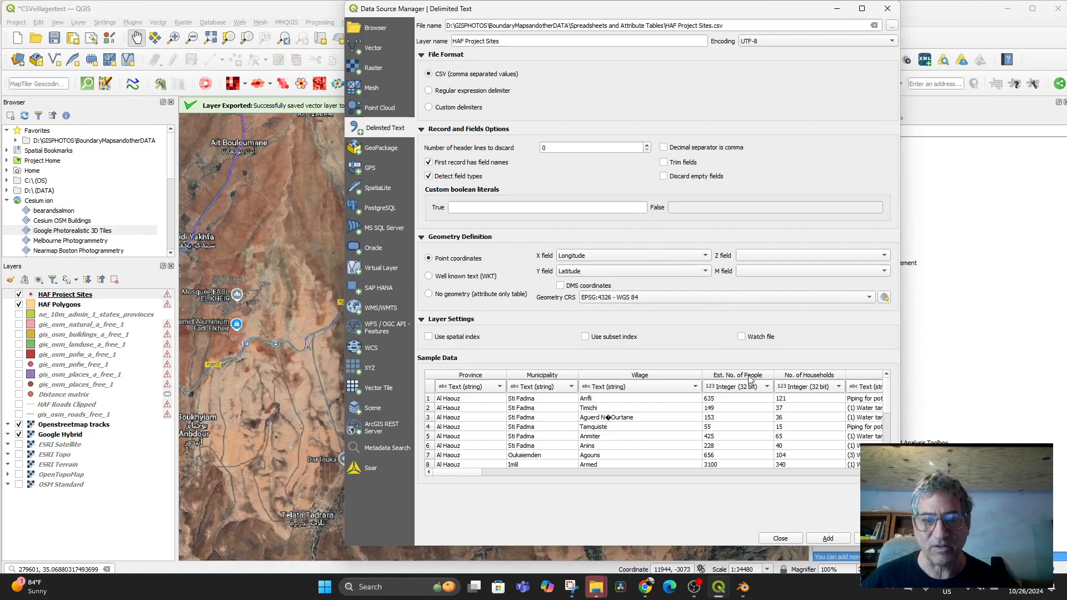
{"action": "scroll", "coordinate": [757, 466], "scroll_direction": "down", "scroll_amount": 4}
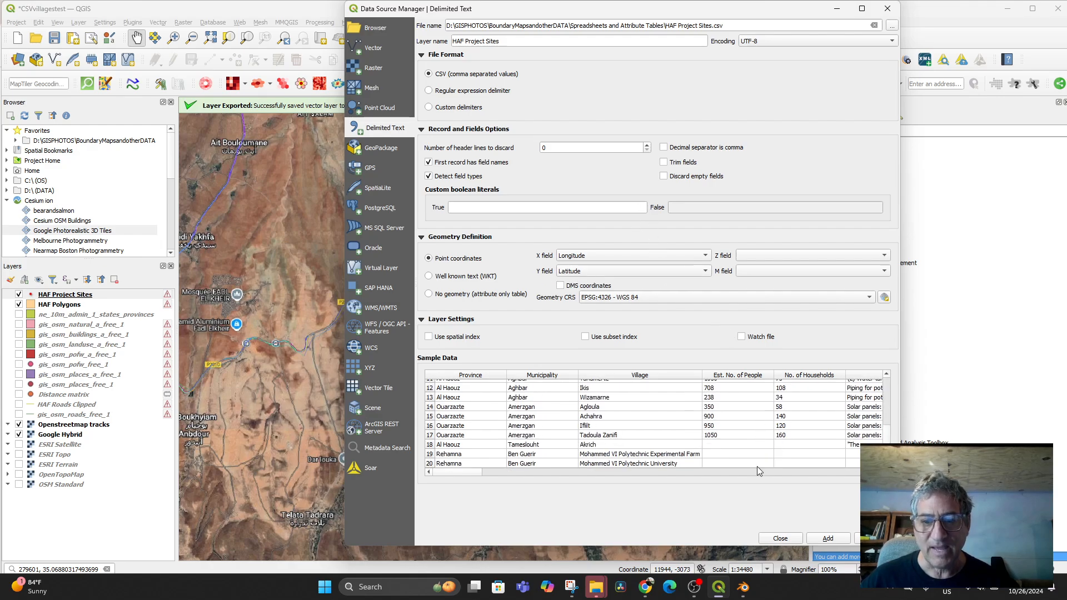
{"action": "left_click", "coordinate": [828, 539]}
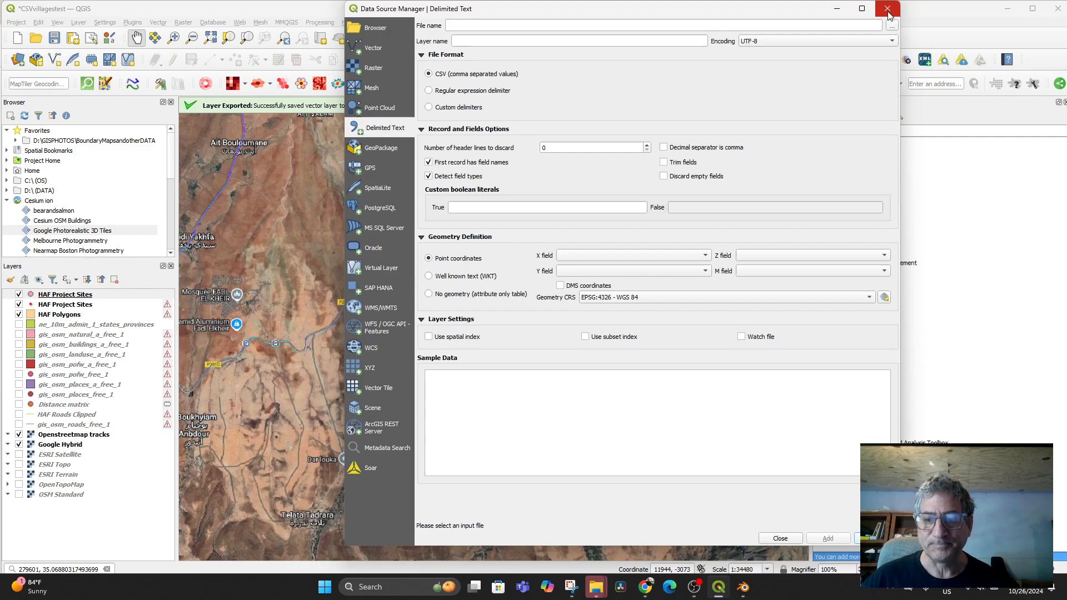
- Close the Data Source Manager and open the HAF Project Sites attribute table
{"action": "left_click", "coordinate": [775, 538]}
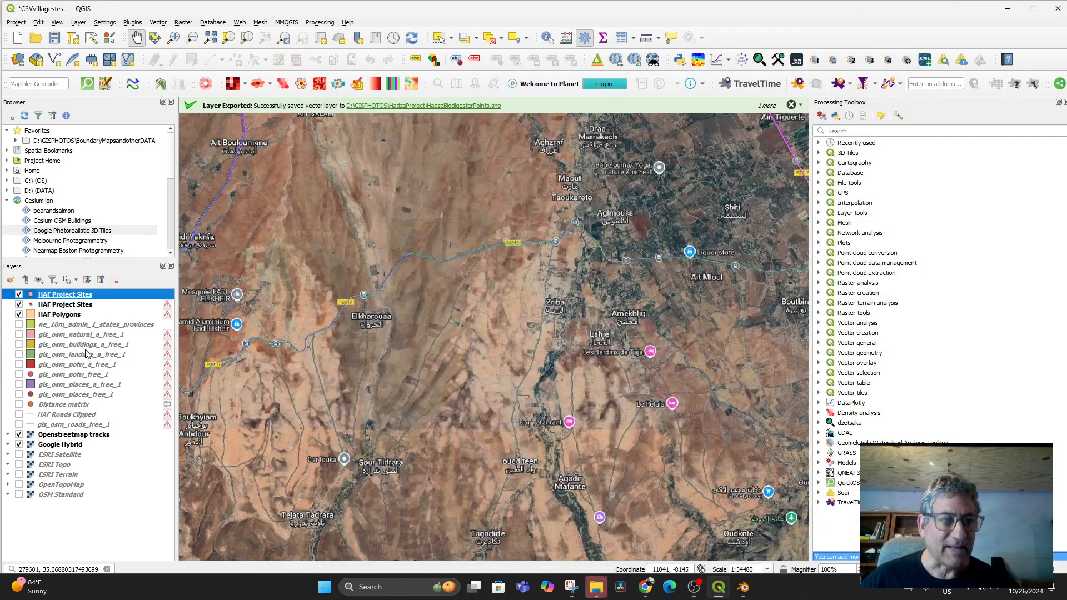
{"action": "right_click", "coordinate": [75, 299]}
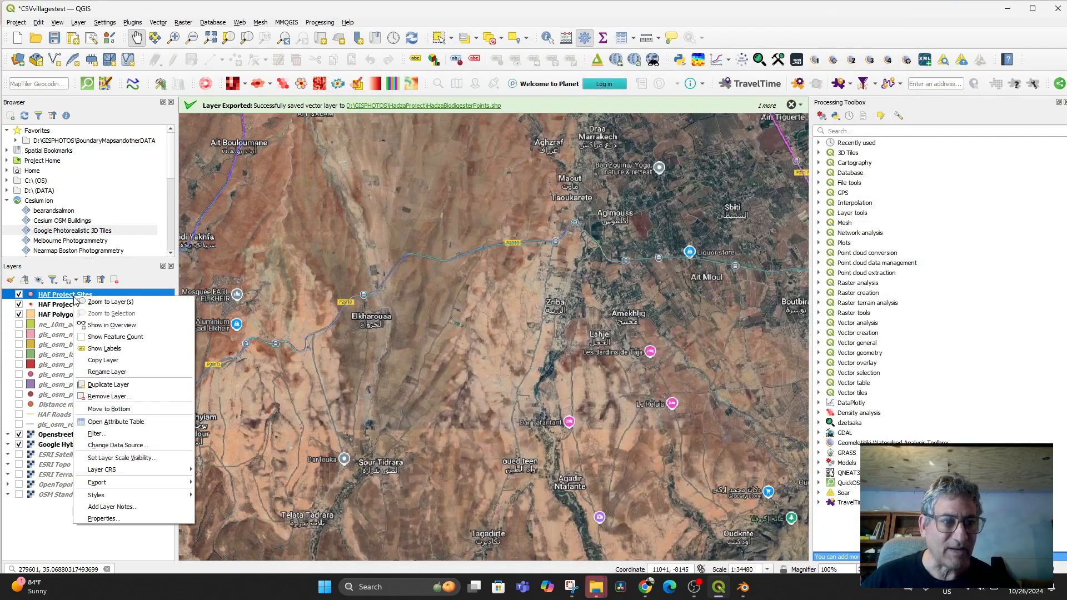
{"action": "left_click", "coordinate": [122, 423]}
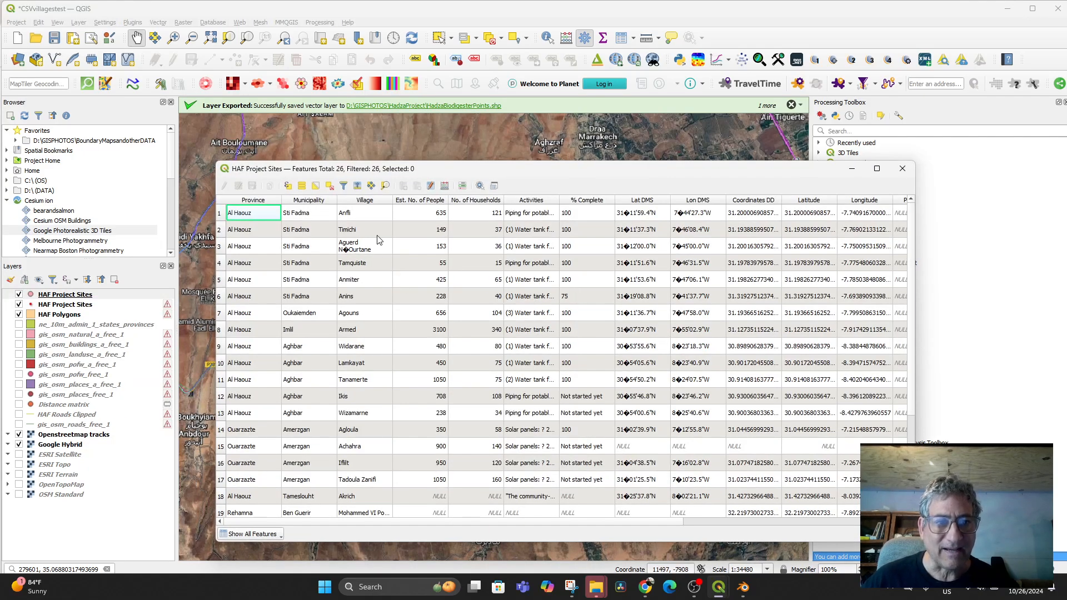
{"action": "scroll", "coordinate": [377, 239], "scroll_direction": "down", "scroll_amount": 3}
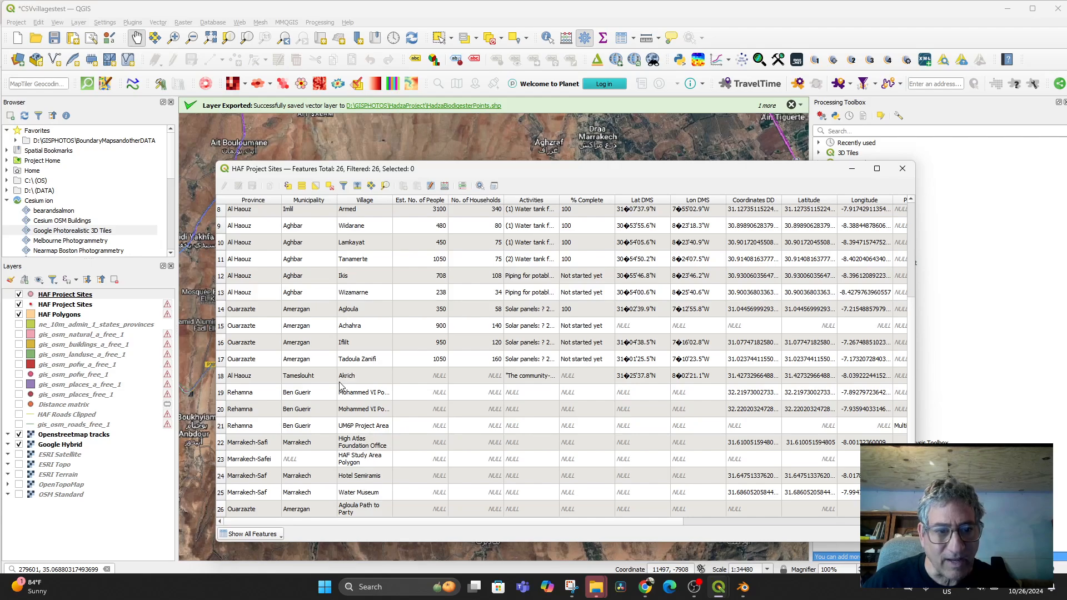
- Zoom the map to the Akrich site in row 18
{"action": "left_click", "coordinate": [221, 377]}
{"action": "right_click", "coordinate": [268, 378]}
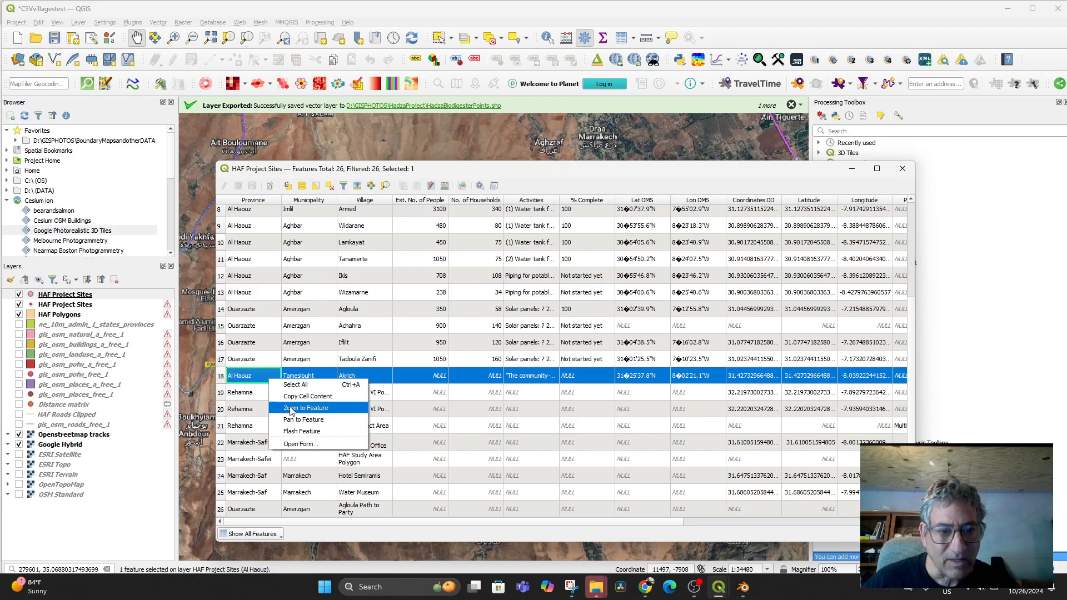
{"action": "left_click", "coordinate": [290, 409]}
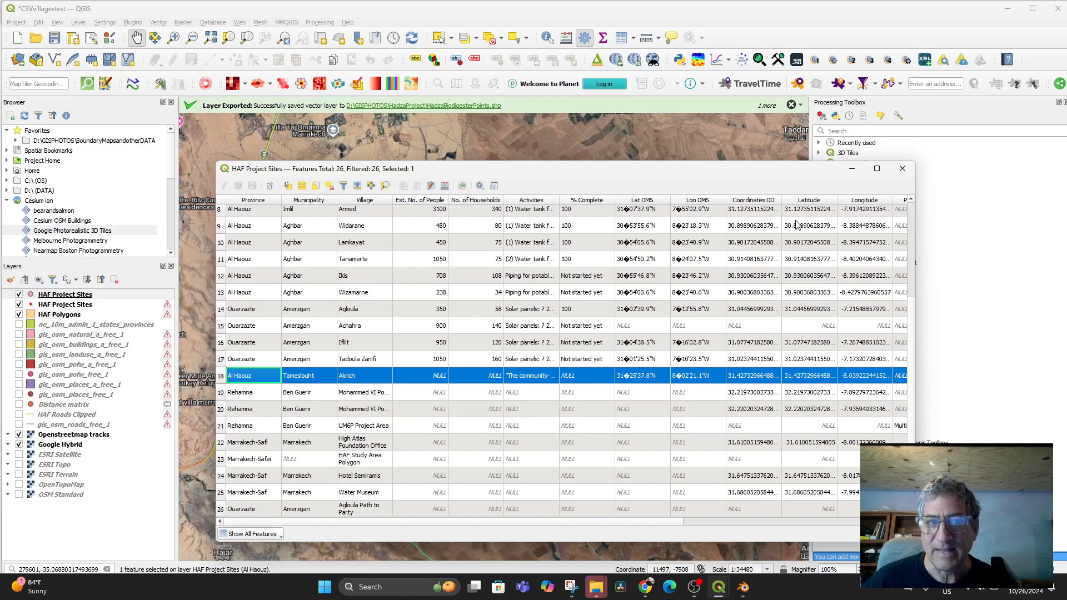
- Minimize the attribute table and centre the map on the Akrich valley at scale 1:17240
{"action": "left_click", "coordinate": [852, 169]}
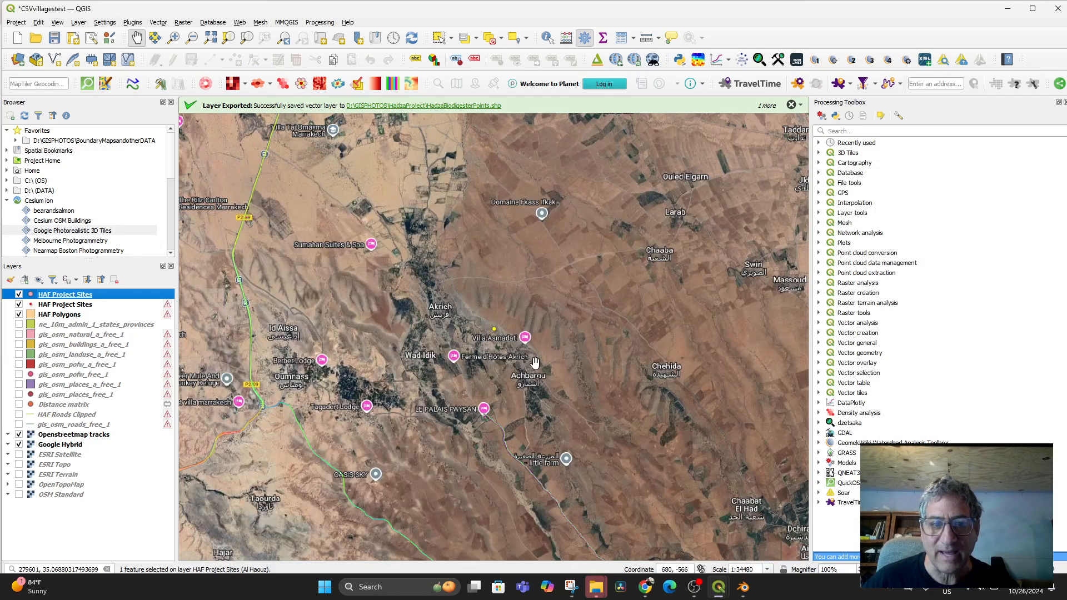
{"action": "scroll", "coordinate": [495, 333], "scroll_direction": "up", "scroll_amount": 4}
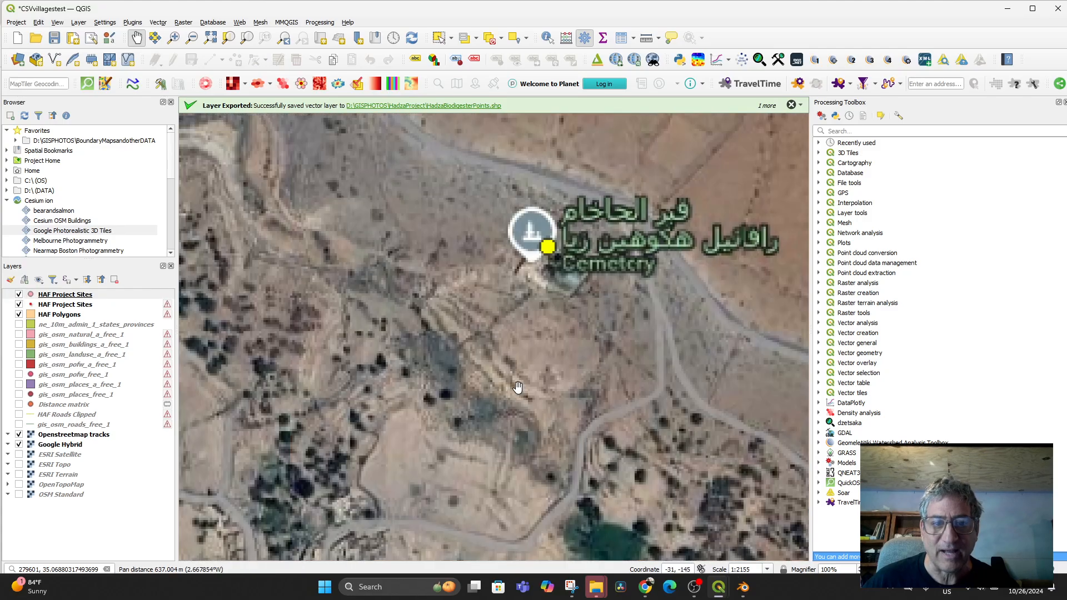
{"action": "scroll", "coordinate": [534, 359], "scroll_direction": "down", "scroll_amount": 2}
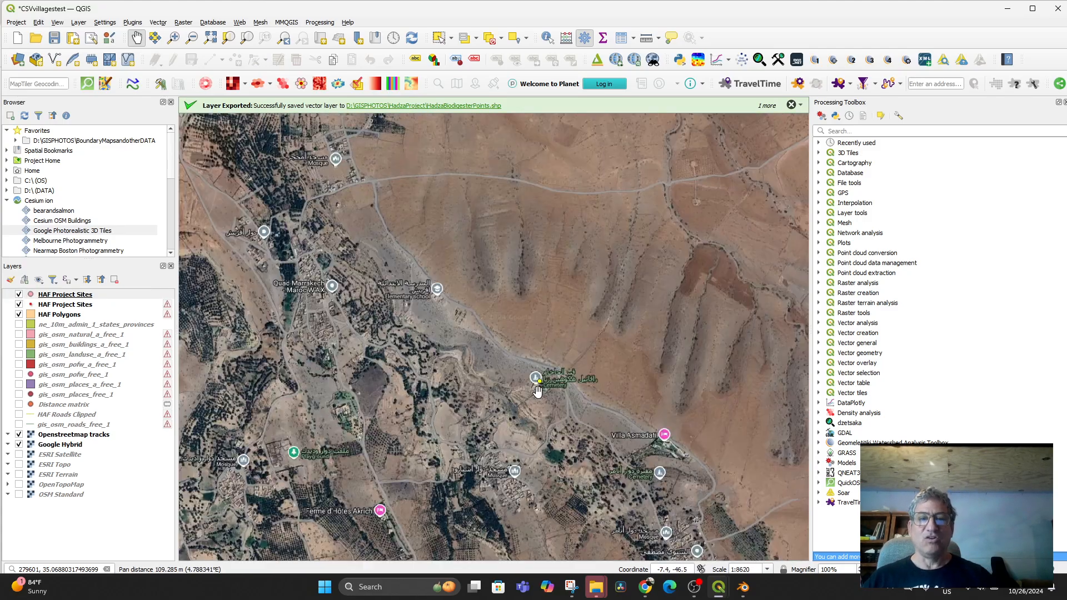
{"action": "scroll", "coordinate": [537, 389], "scroll_direction": "down", "scroll_amount": 1}
{"action": "left_click_drag", "start_coordinate": [537, 389], "coordinate": [595, 308]}
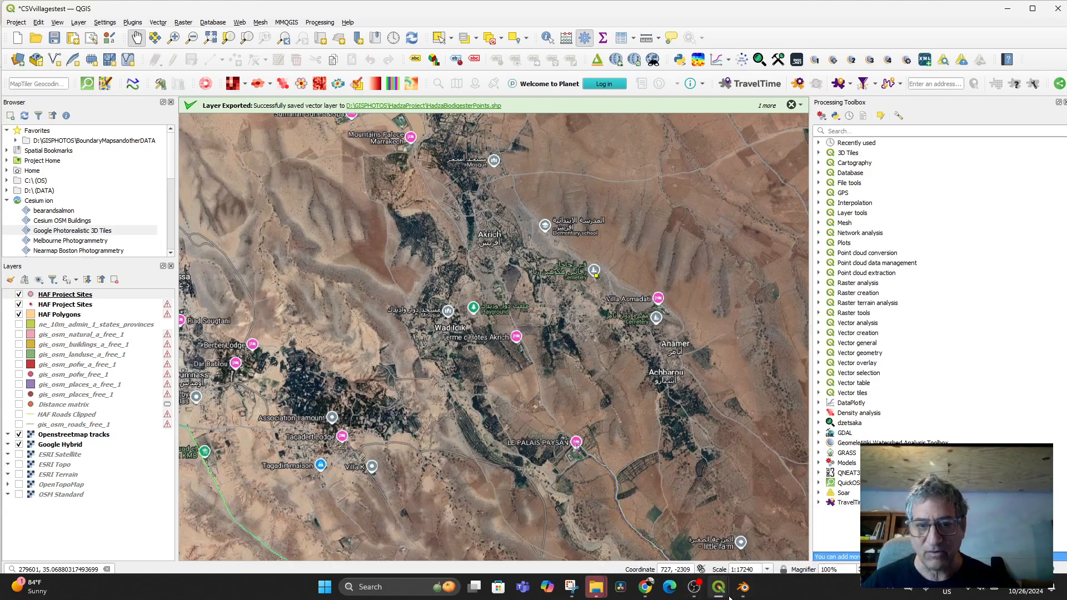
{"action": "scroll", "coordinate": [584, 326], "scroll_direction": "up", "scroll_amount": 1}
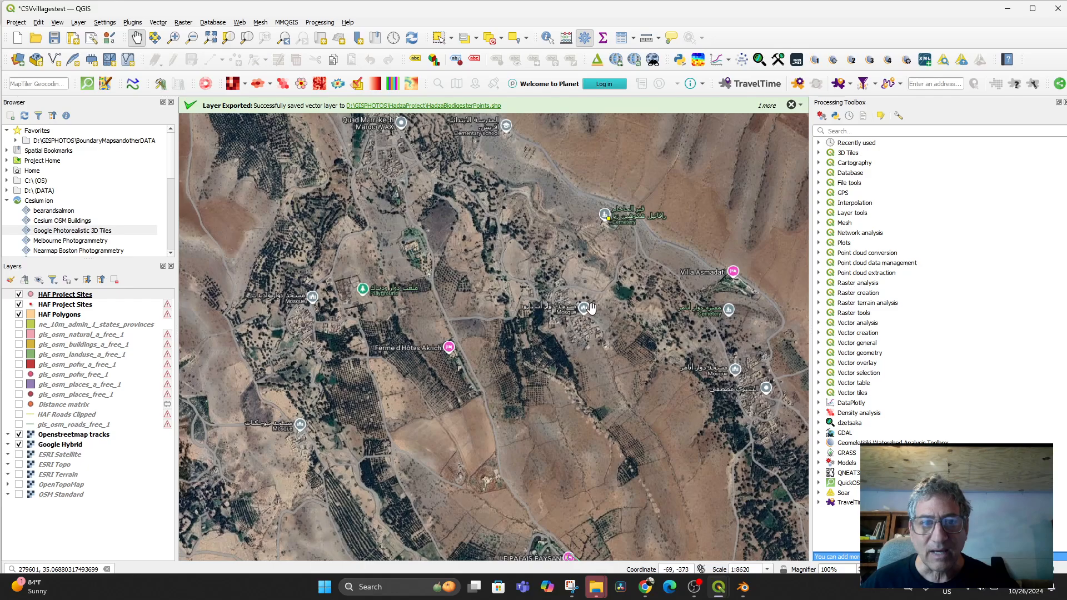
{"action": "scroll", "coordinate": [587, 329], "scroll_direction": "down", "scroll_amount": 1}
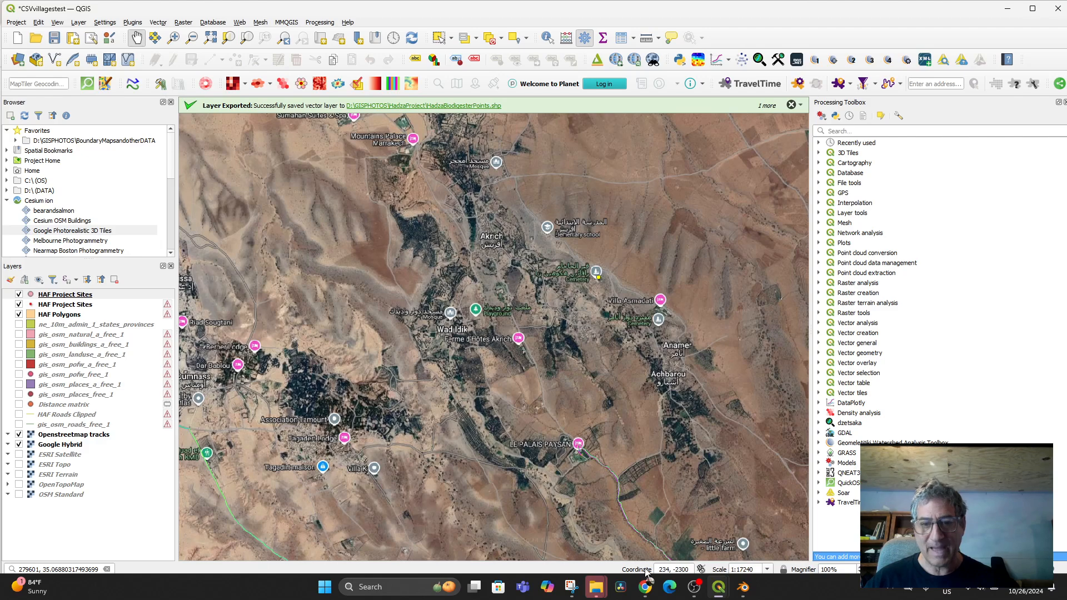
- Switch to Google Maps and pan the satellite view toward Akrich
{"action": "left_click", "coordinate": [645, 587]}
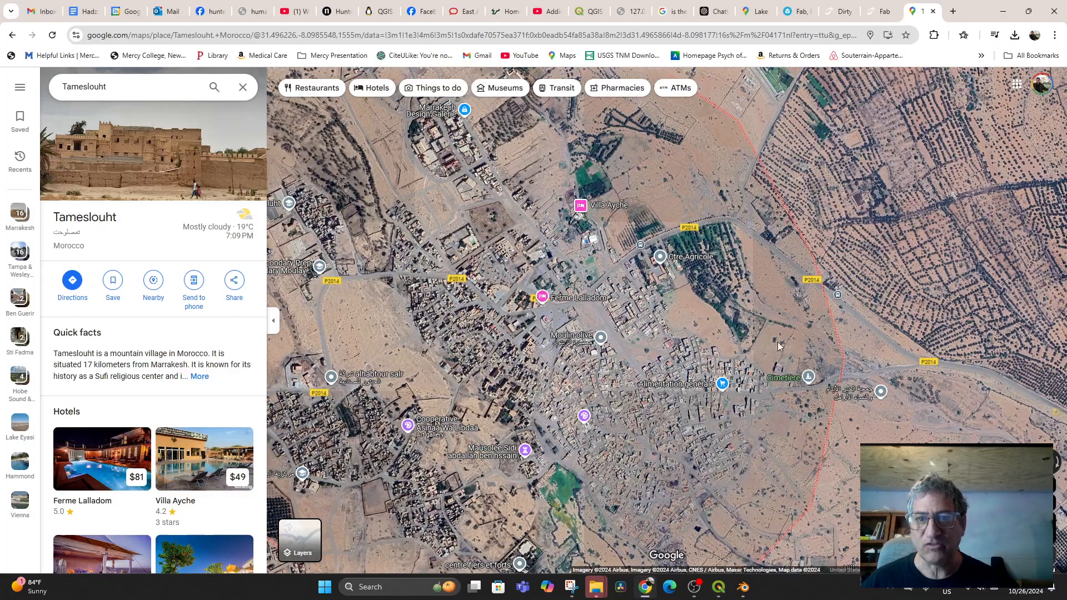
{"action": "scroll", "coordinate": [700, 287], "scroll_direction": "down", "scroll_amount": 5}
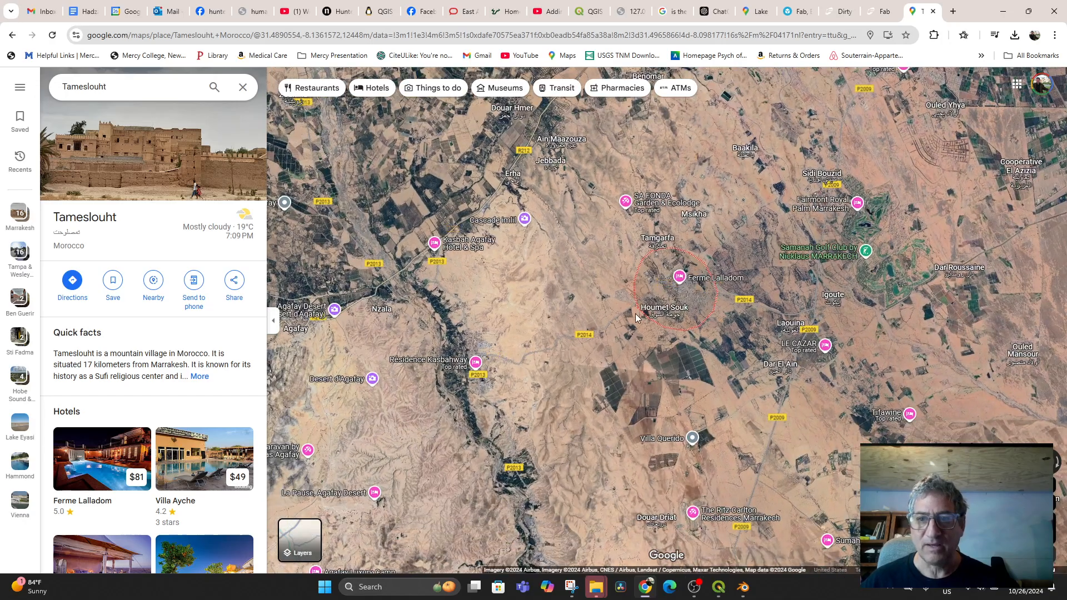
{"action": "scroll", "coordinate": [678, 340], "scroll_direction": "down", "scroll_amount": 2}
{"action": "mouse_move", "coordinate": [679, 346]}
{"action": "left_mouse_down"}
{"action": "mouse_move", "coordinate": [624, 264]}
{"action": "mouse_move", "coordinate": [612, 326]}
{"action": "mouse_move", "coordinate": [662, 358]}
{"action": "left_mouse_up"}
{"action": "scroll", "coordinate": [641, 353], "scroll_direction": "up", "scroll_amount": 2}
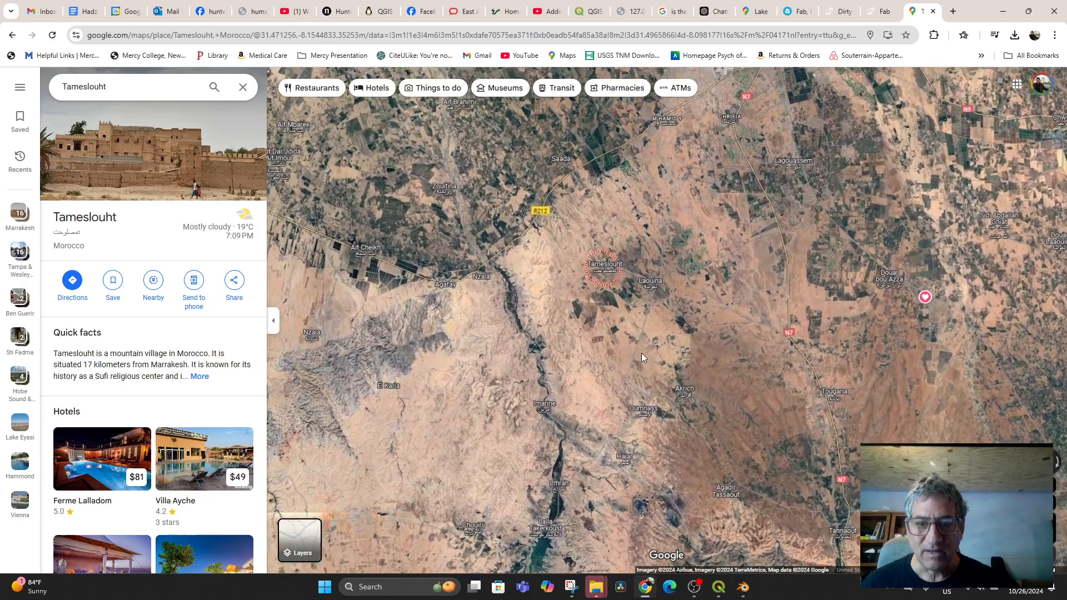
{"action": "scroll", "coordinate": [695, 404], "scroll_direction": "up", "scroll_amount": 5}
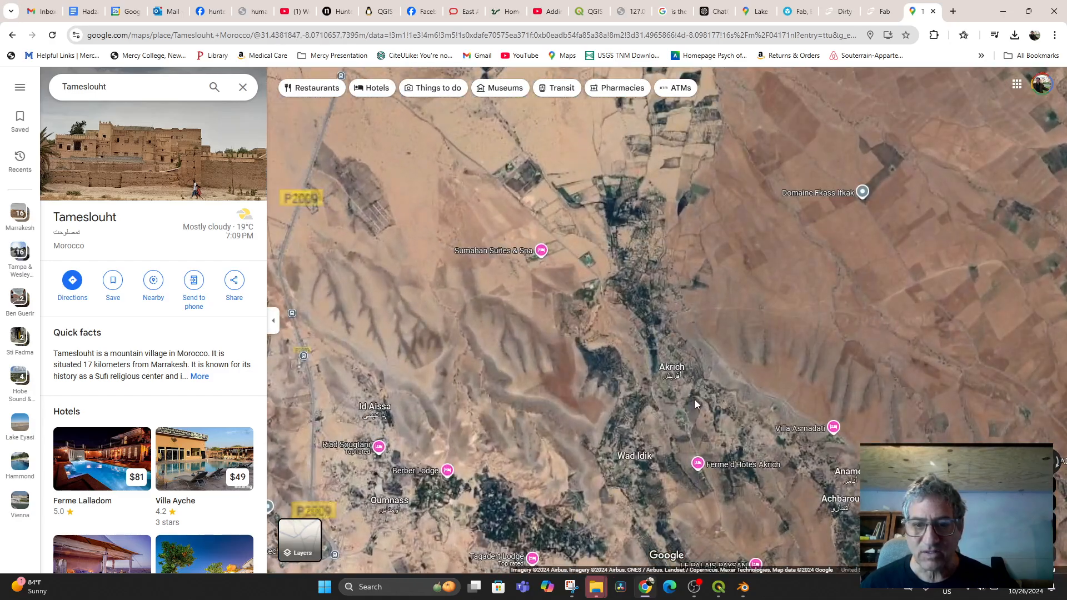
{"action": "left_click_drag", "start_coordinate": [710, 378], "coordinate": [655, 298]}
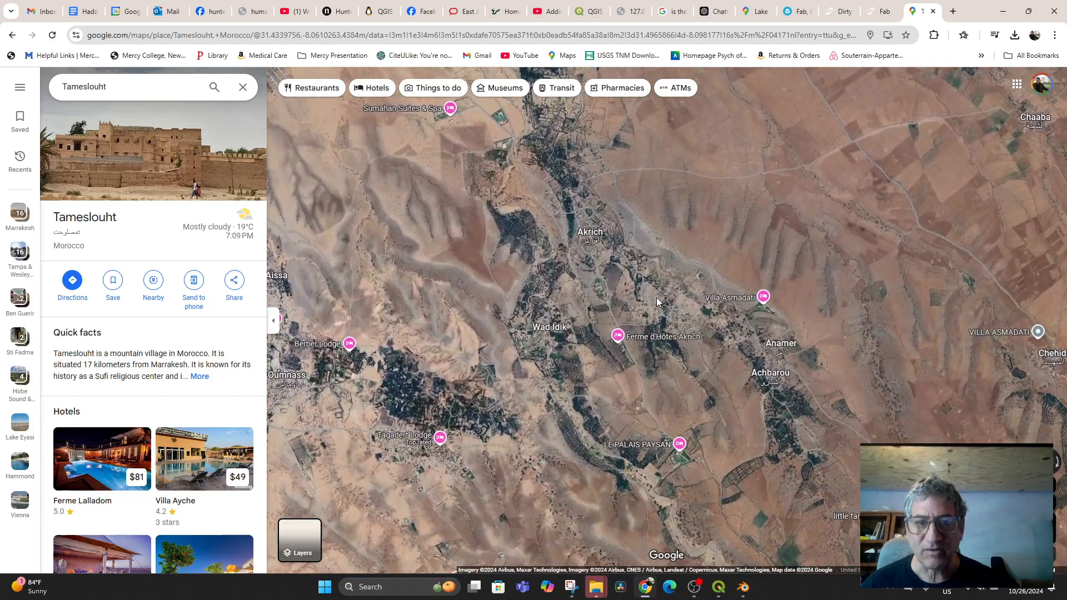
- Zoom in closely on the cemetery greenhouse compound and copy its coordinates
{"action": "scroll", "coordinate": [656, 298], "scroll_direction": "up", "scroll_amount": 2}
{"action": "scroll", "coordinate": [696, 294], "scroll_direction": "up", "scroll_amount": 5}
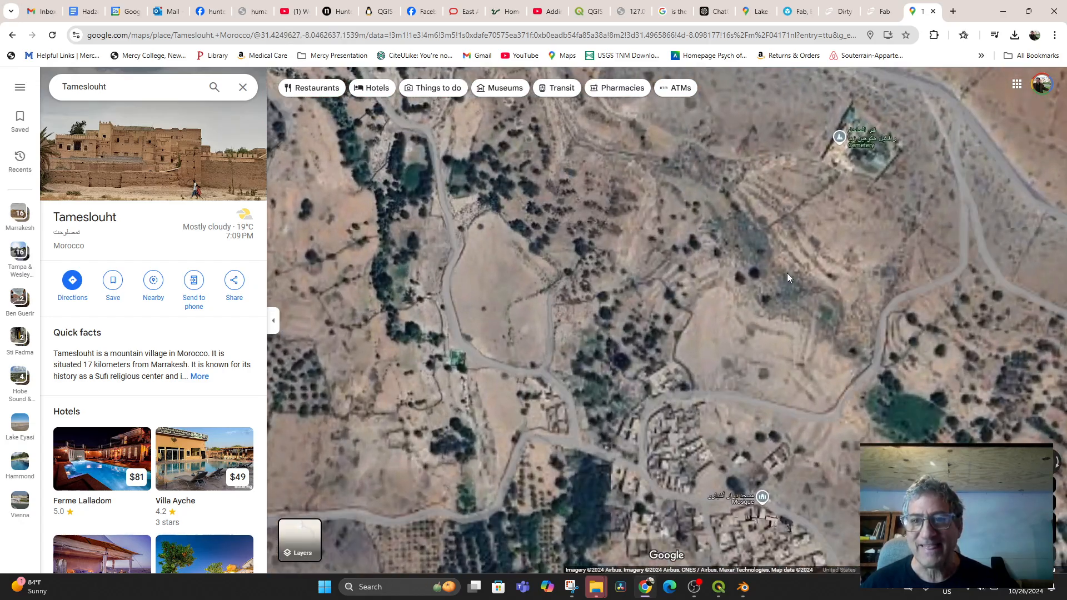
{"action": "left_click_drag", "start_coordinate": [787, 272], "coordinate": [598, 398]}
{"action": "scroll", "coordinate": [598, 398], "scroll_direction": "up", "scroll_amount": 1}
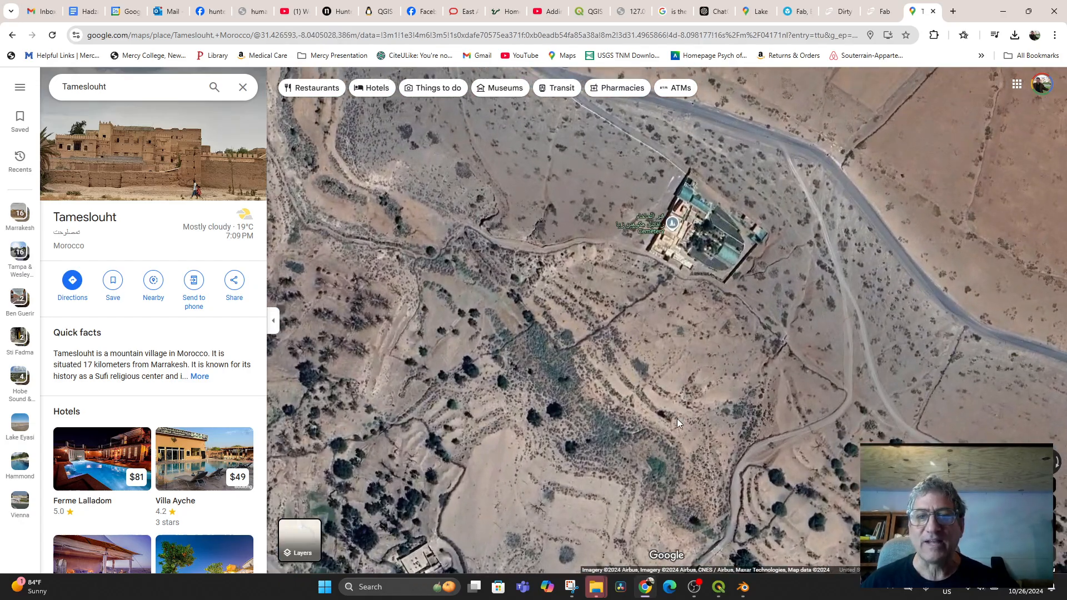
{"action": "left_click_drag", "start_coordinate": [690, 224], "coordinate": [626, 385]}
{"action": "scroll", "coordinate": [626, 385], "scroll_direction": "up", "scroll_amount": 1}
{"action": "scroll", "coordinate": [627, 384], "scroll_direction": "up", "scroll_amount": 1}
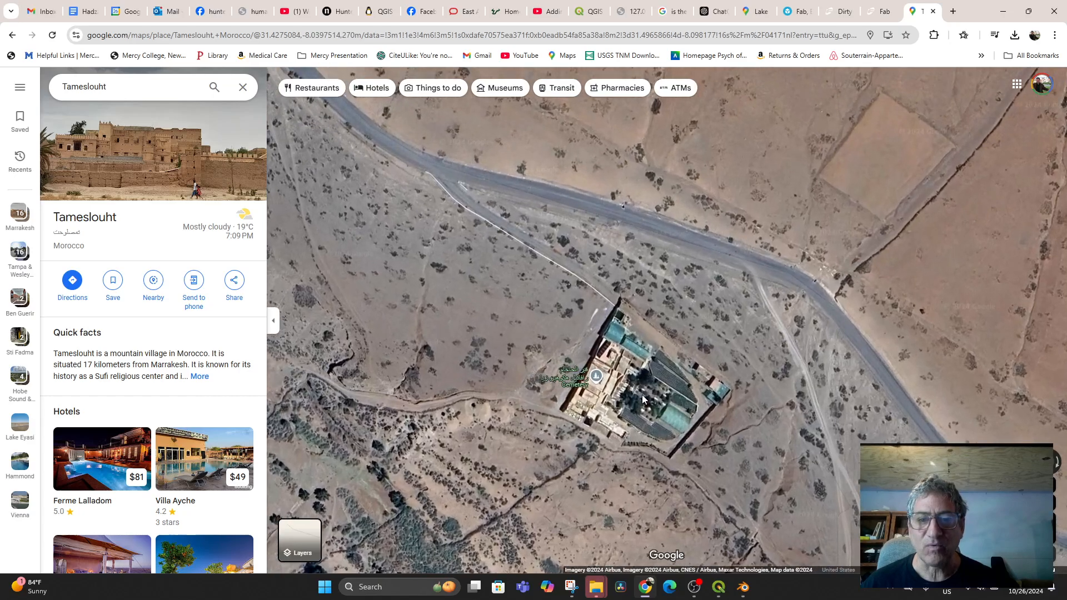
{"action": "right_click", "coordinate": [642, 397]}
{"action": "left_click", "coordinate": [675, 374]}
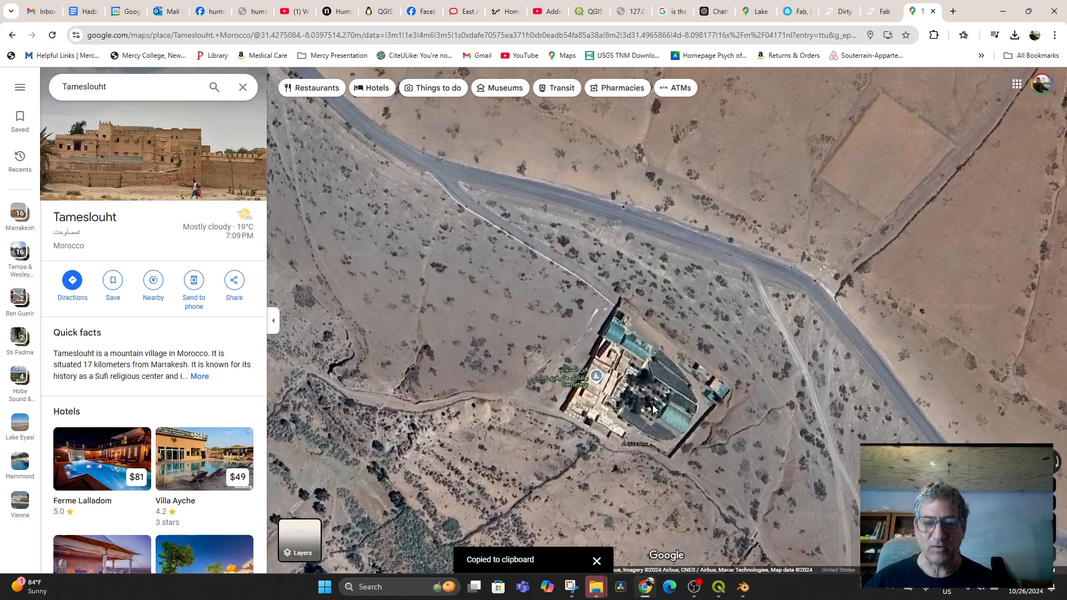
- Load the Google satellite basemap at the pasted cemetery coordinates with zoom level 20
{"action": "left_click", "coordinate": [741, 594]}
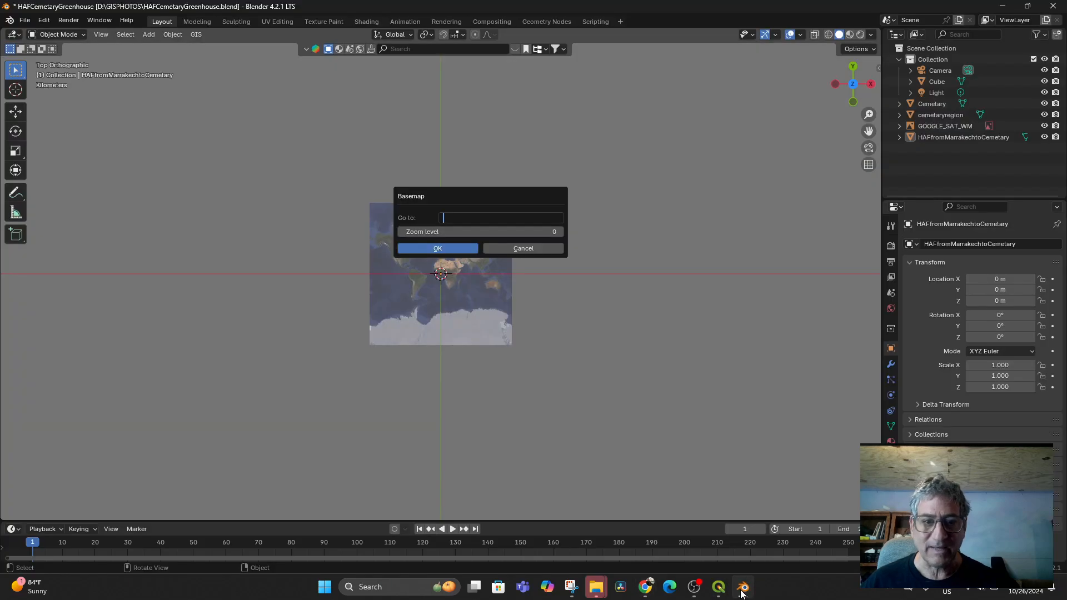
{"action": "key", "text": "ctrl+v"}
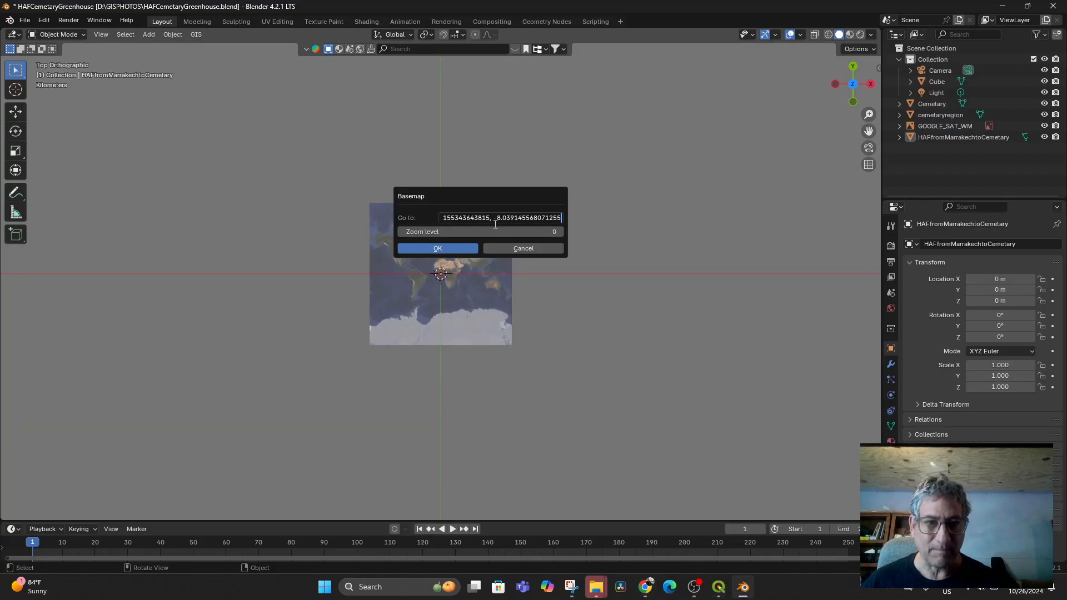
{"action": "key", "text": "Return"}
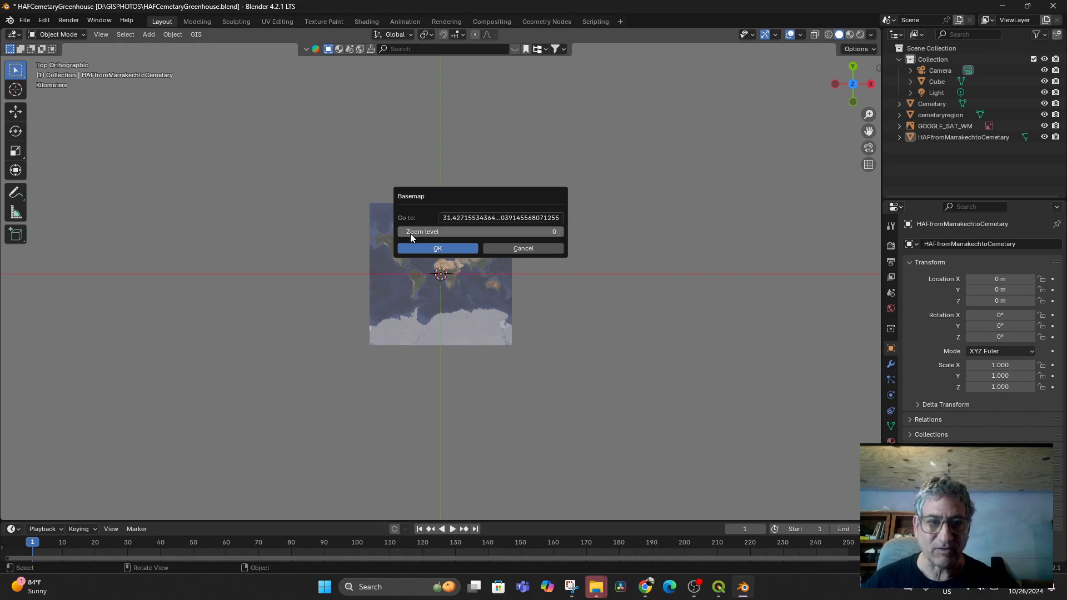
{"action": "left_click_drag", "start_coordinate": [410, 233], "coordinate": [490, 233]}
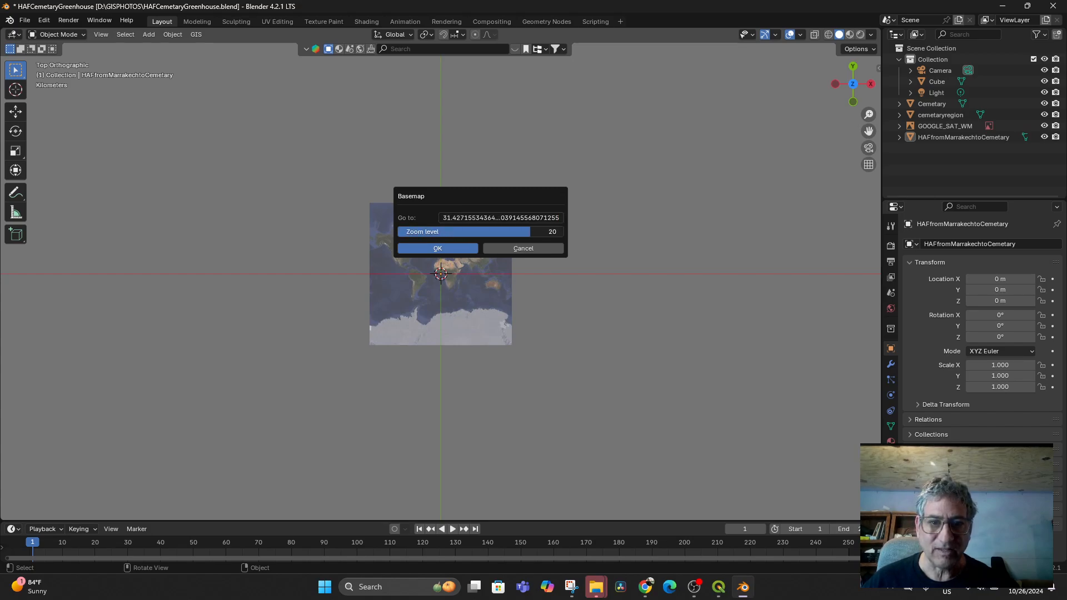
{"action": "left_click", "coordinate": [438, 249]}
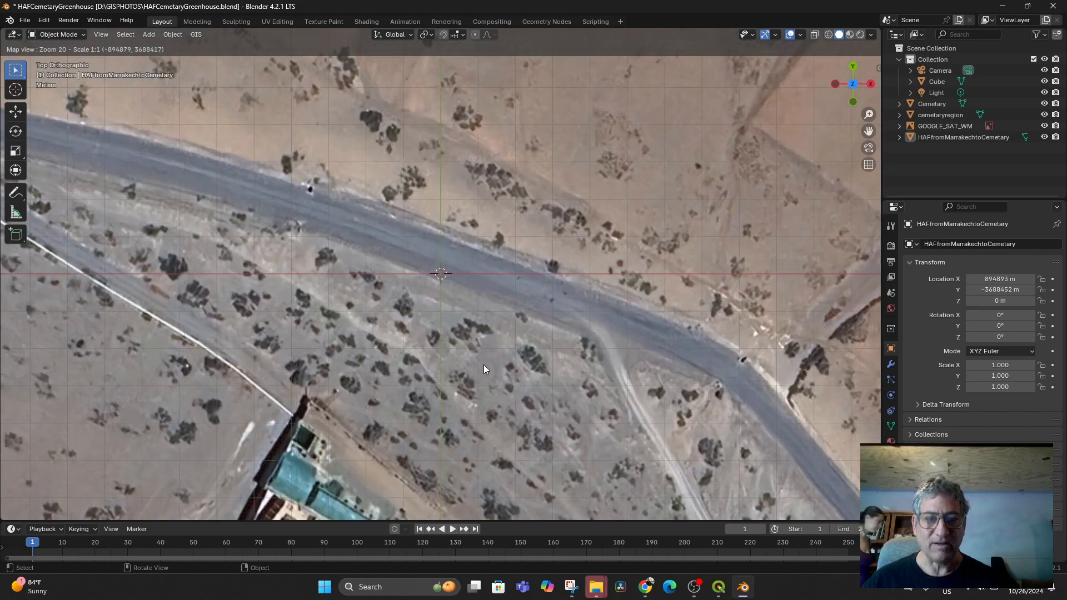
- Centre the greenhouse compound and export the view as the EXPORT_GOOGLE_SAT_WM image plane
{"action": "left_click_drag", "start_coordinate": [483, 364], "coordinate": [583, 141]}
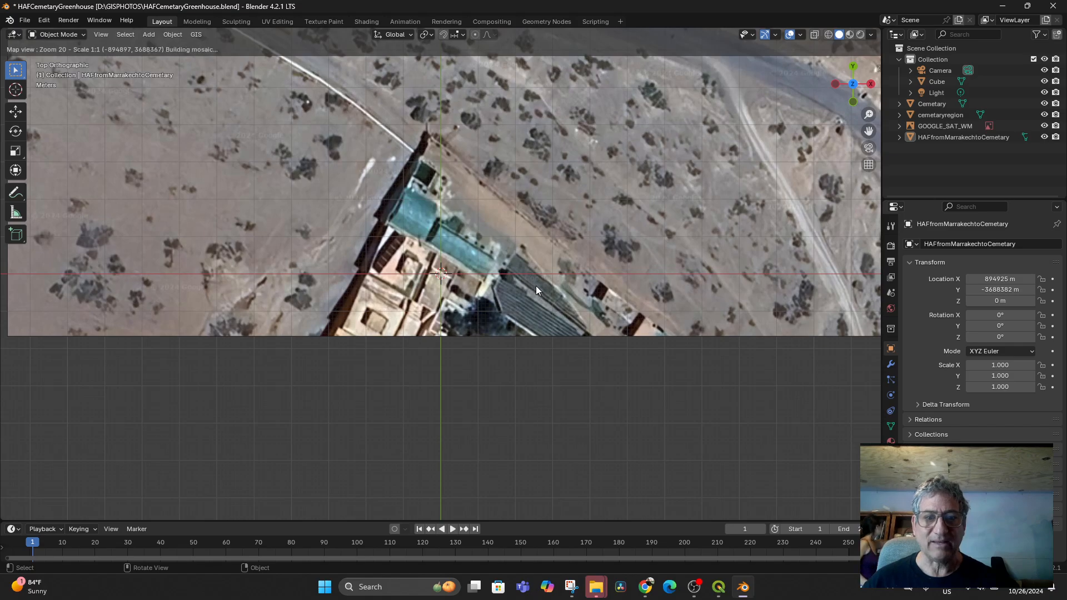
{"action": "left_click_drag", "start_coordinate": [540, 301], "coordinate": [551, 249]}
{"action": "scroll", "coordinate": [545, 272], "scroll_direction": "down", "scroll_amount": 1}
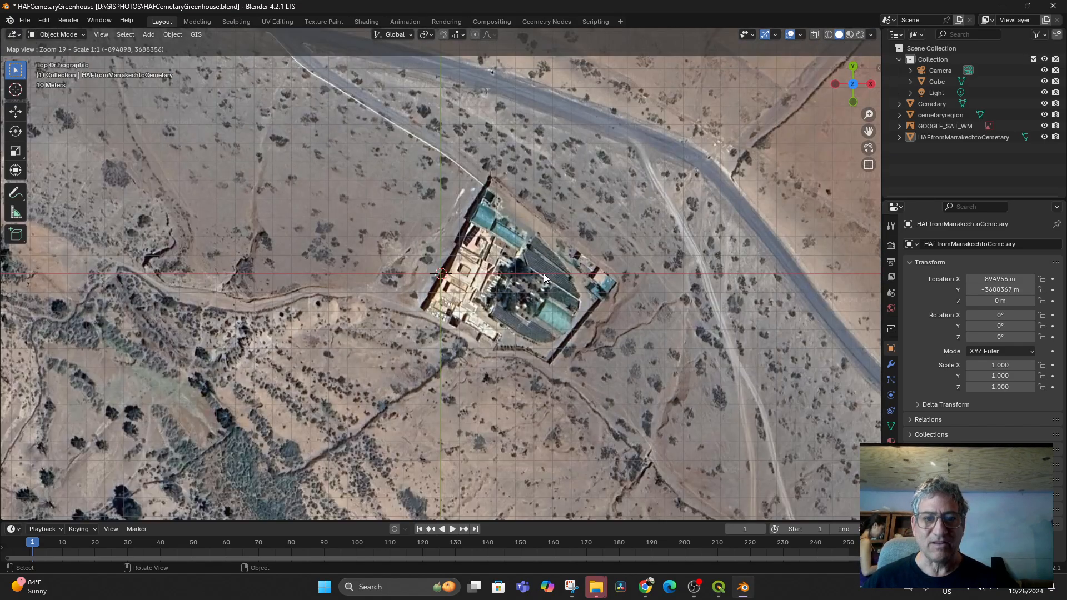
{"action": "scroll", "coordinate": [543, 274], "scroll_direction": "down", "scroll_amount": 2}
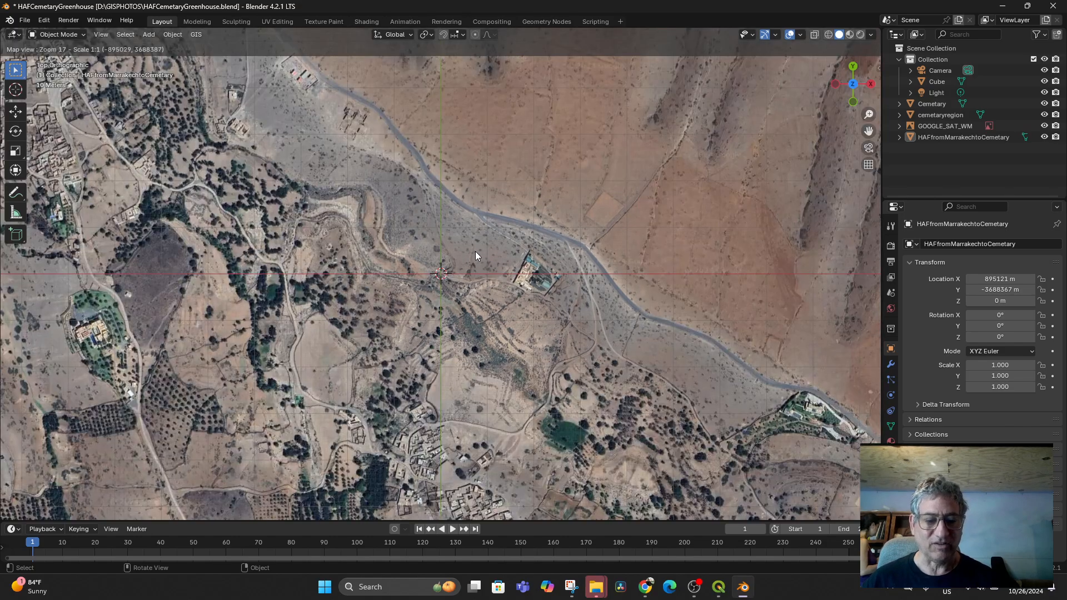
{"action": "key", "text": "e"}
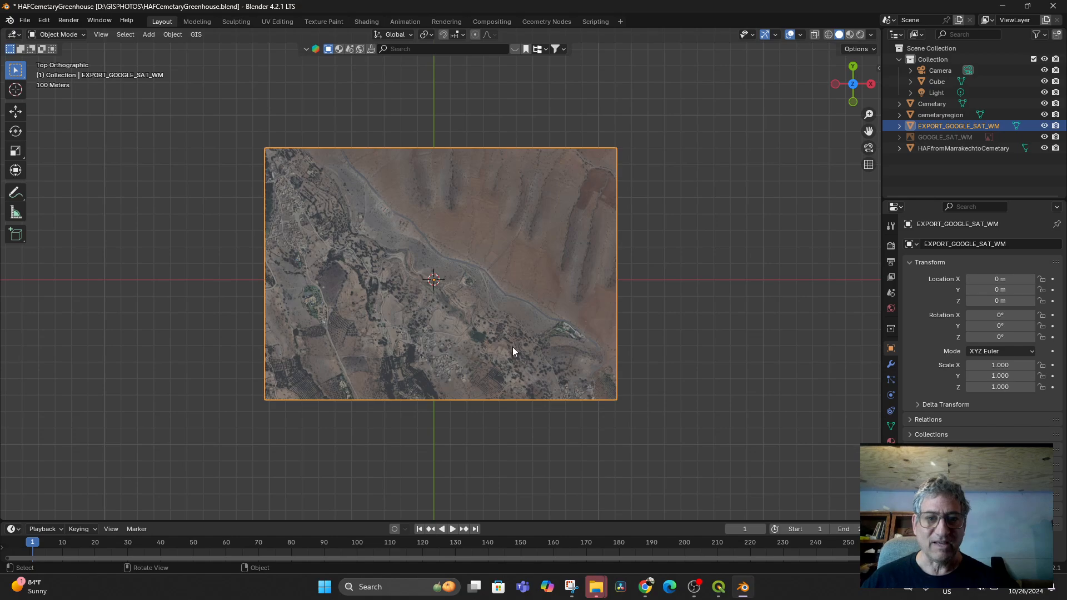
- Request SRTM elevation for the satellite plane from OpenTopography
{"action": "left_click", "coordinate": [195, 35]}
{"action": "mouse_move", "coordinate": [214, 61]}
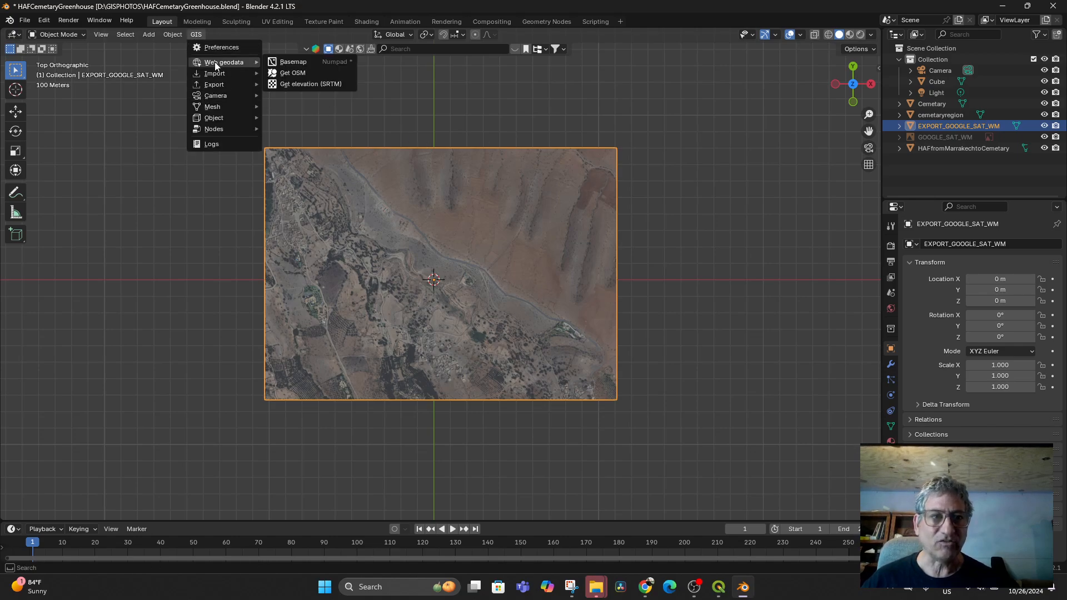
{"action": "left_click", "coordinate": [290, 83]}
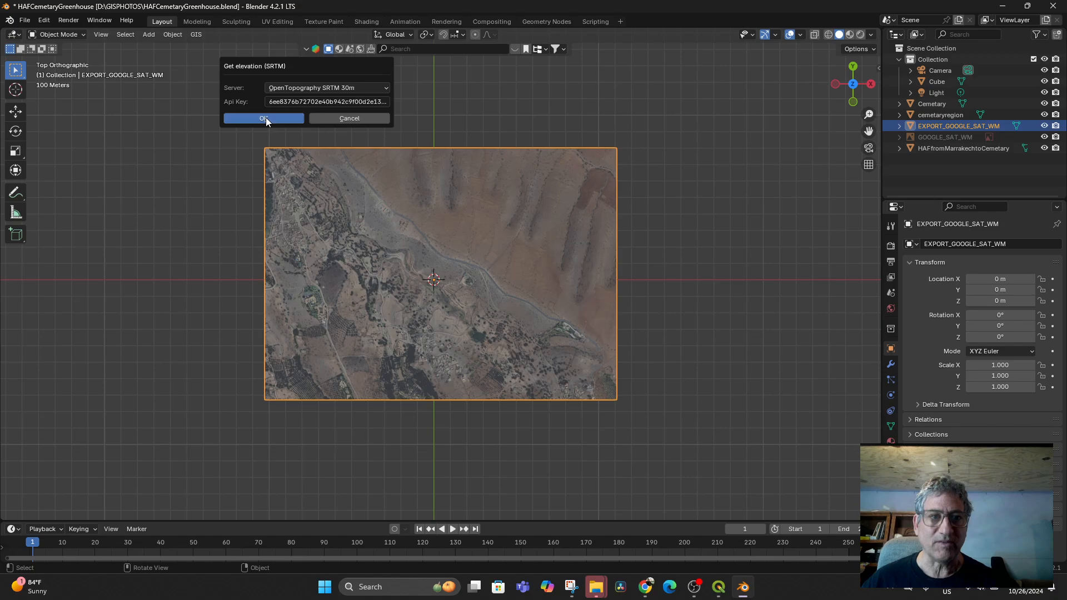
{"action": "left_click", "coordinate": [266, 118]}
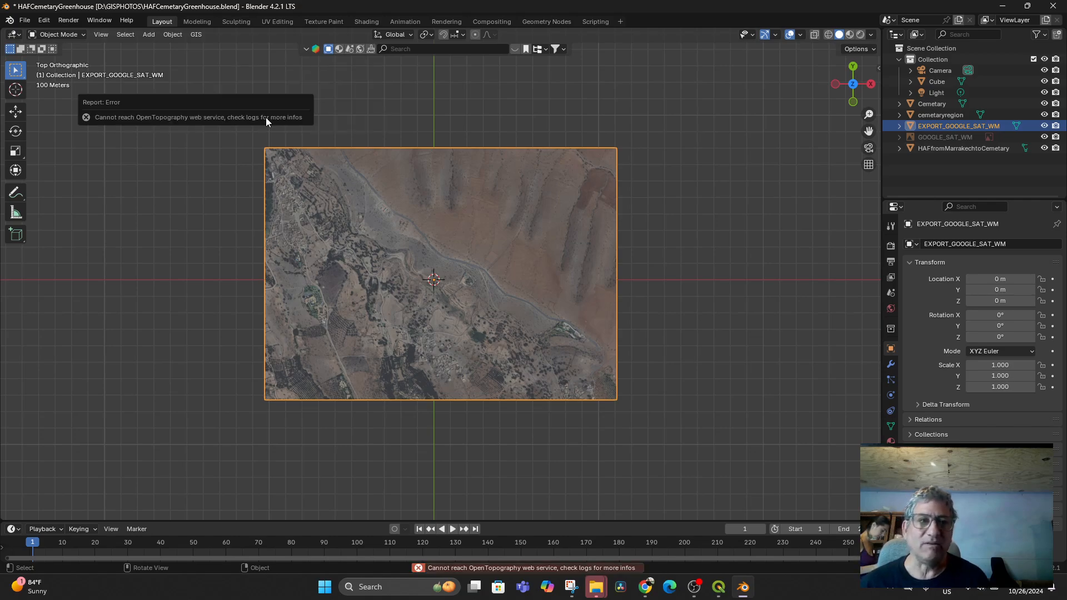
- Retry the SRTM elevation download after the OpenTopography connection error
{"action": "middle_click_drag", "start_coordinate": [442, 292], "coordinate": [448, 249]}
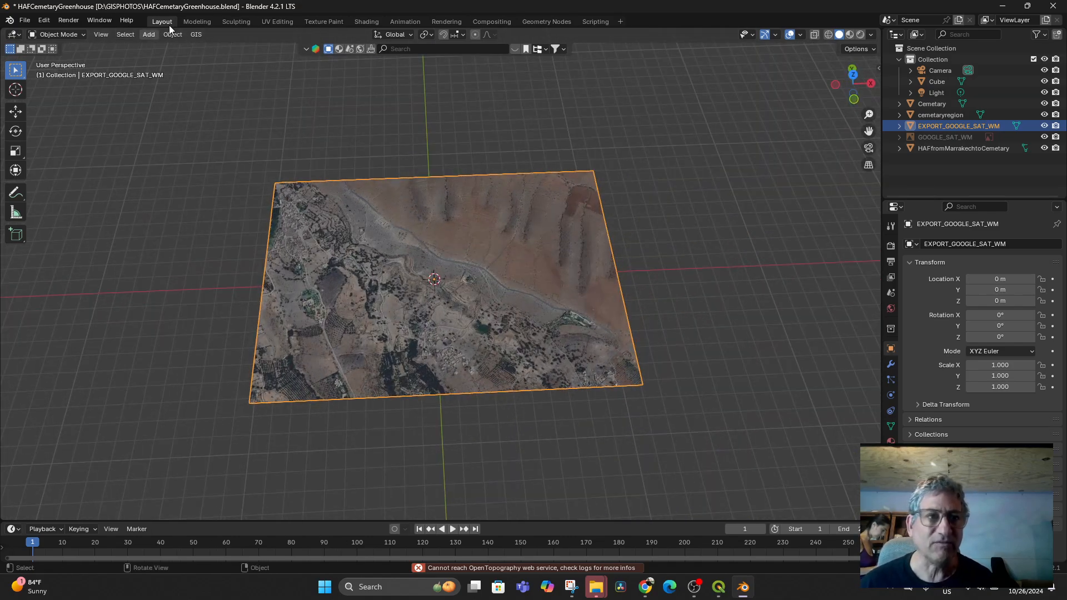
{"action": "left_click", "coordinate": [196, 34]}
{"action": "mouse_move", "coordinate": [226, 72]}
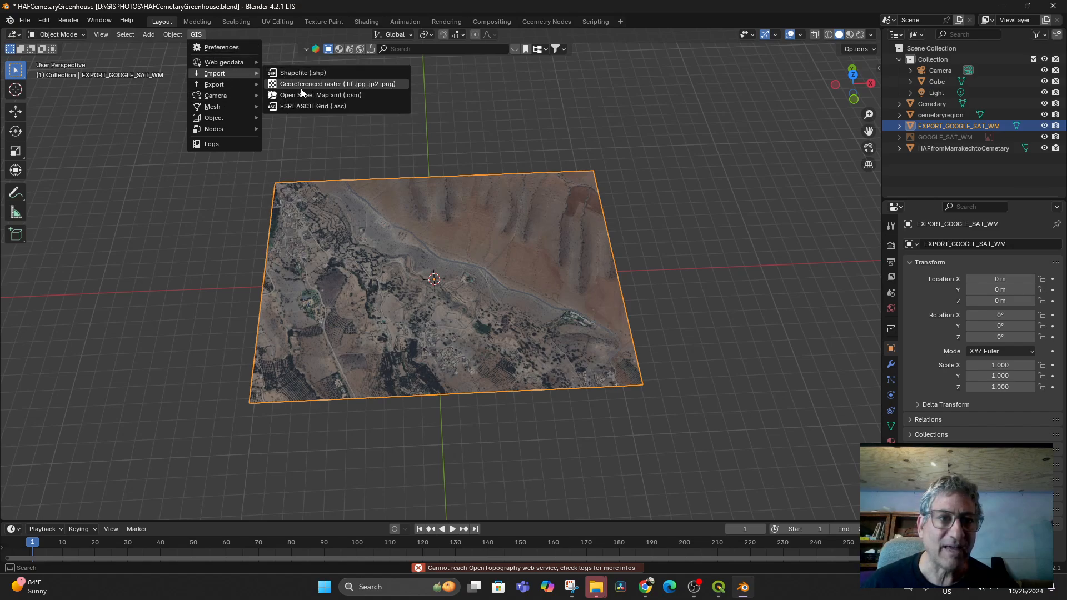
{"action": "mouse_move", "coordinate": [262, 61]}
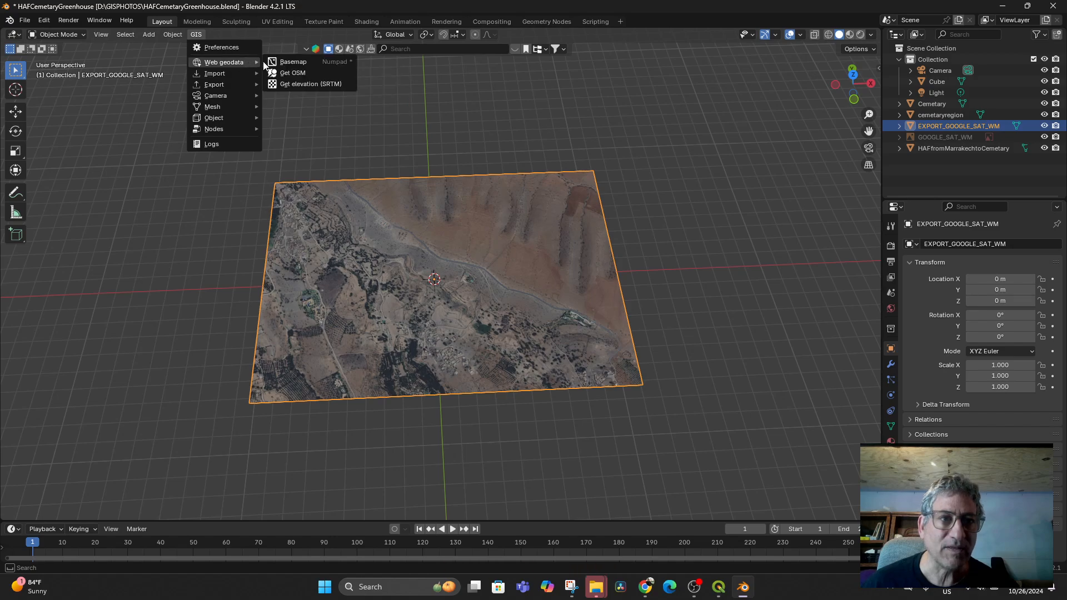
{"action": "left_click", "coordinate": [295, 84]}
{"action": "left_click", "coordinate": [272, 119]}
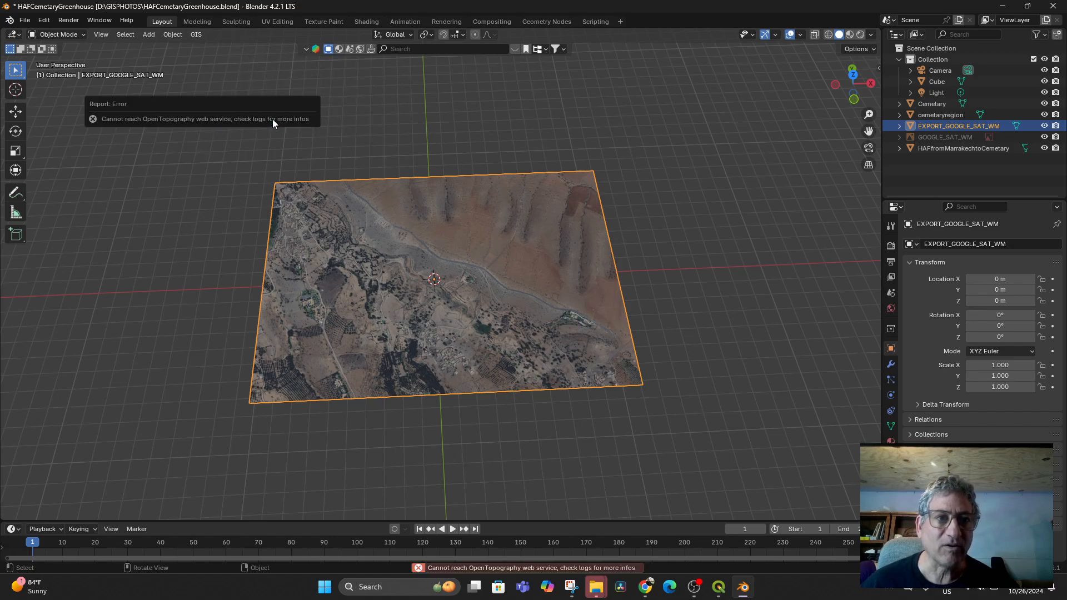
- Switch to top orthographic view and reopen the Get elevation (SRTM) settings
{"action": "middle_click_drag", "start_coordinate": [462, 182], "coordinate": [462, 239]}
{"action": "key", "text": "KP_7"}
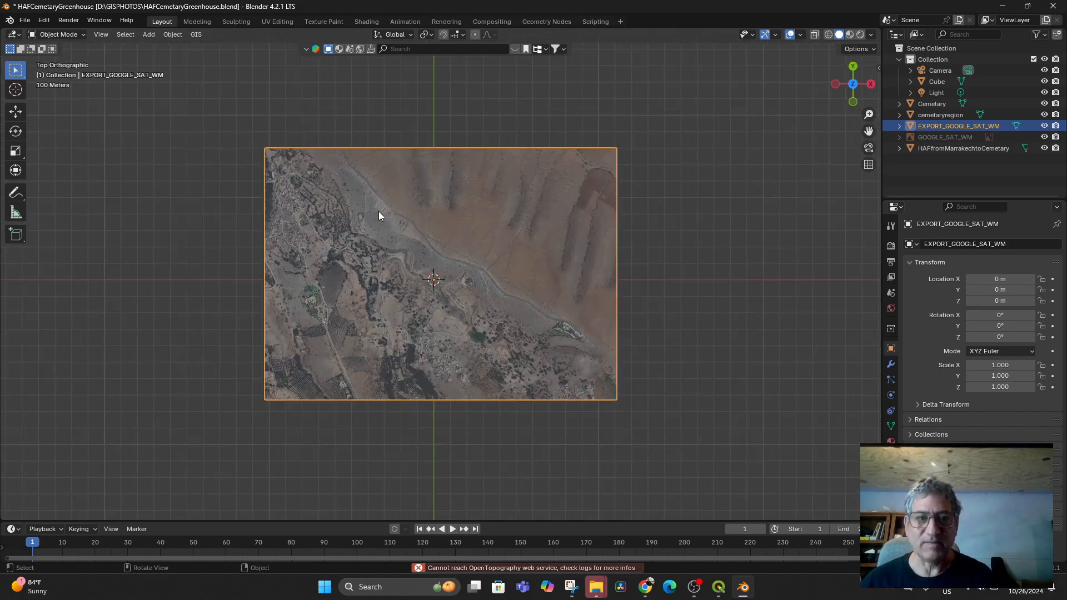
{"action": "left_click", "coordinate": [195, 35]}
{"action": "mouse_move", "coordinate": [224, 62]}
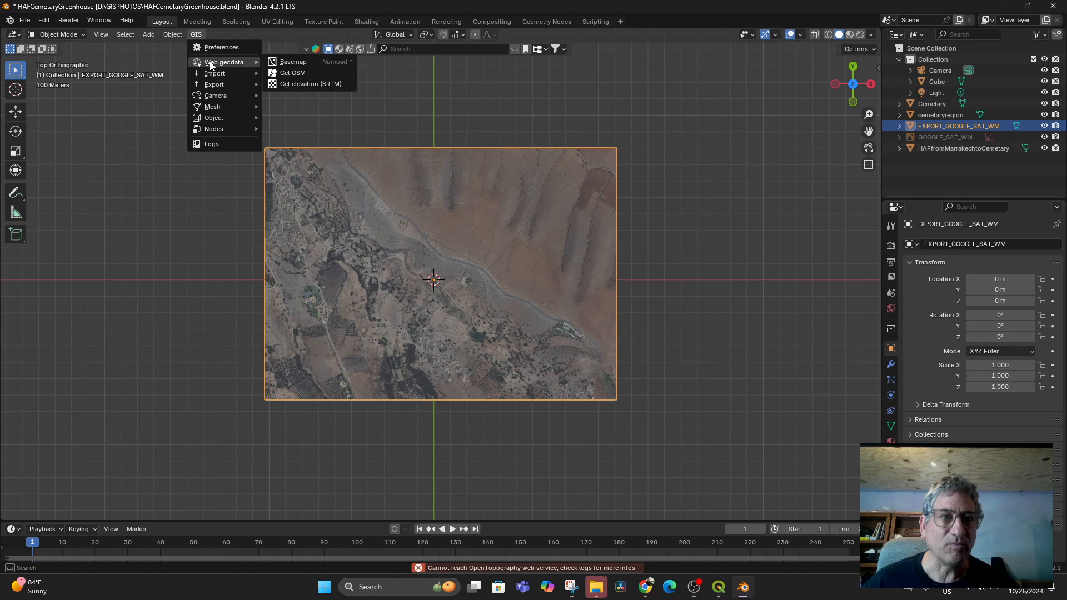
{"action": "left_click", "coordinate": [307, 83]}
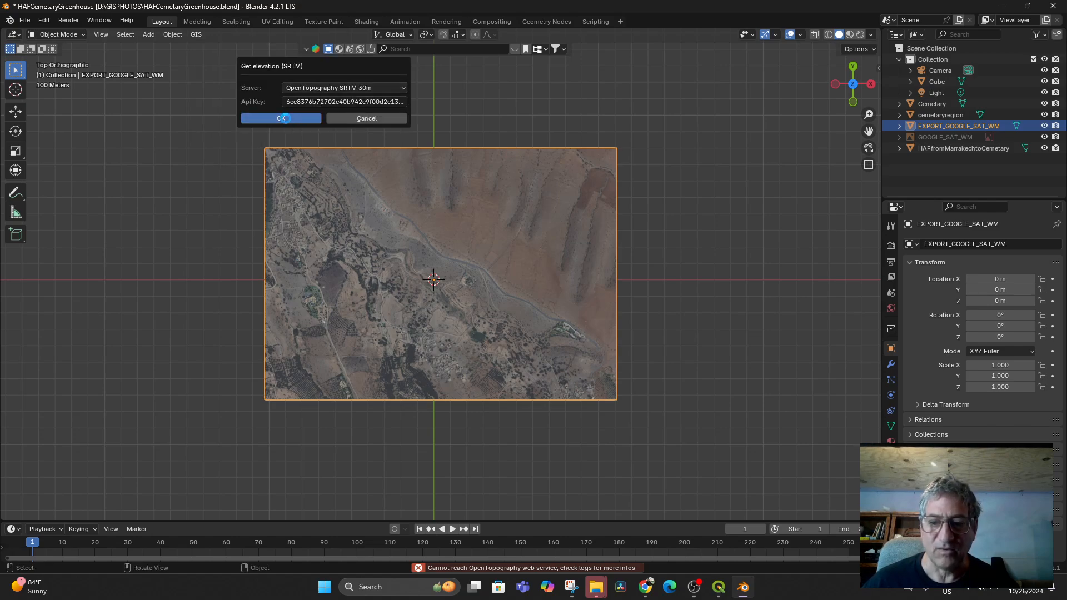
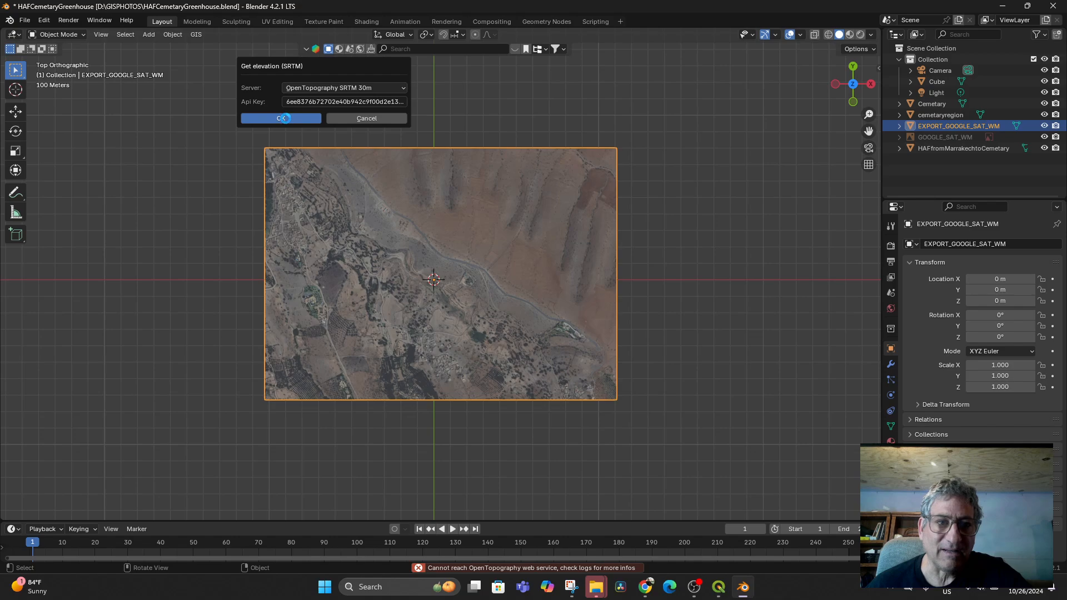
- Request SRTM elevation from OpenTopography (it fails to connect), then orbit into perspective view
{"action": "left_click", "coordinate": [283, 118]}
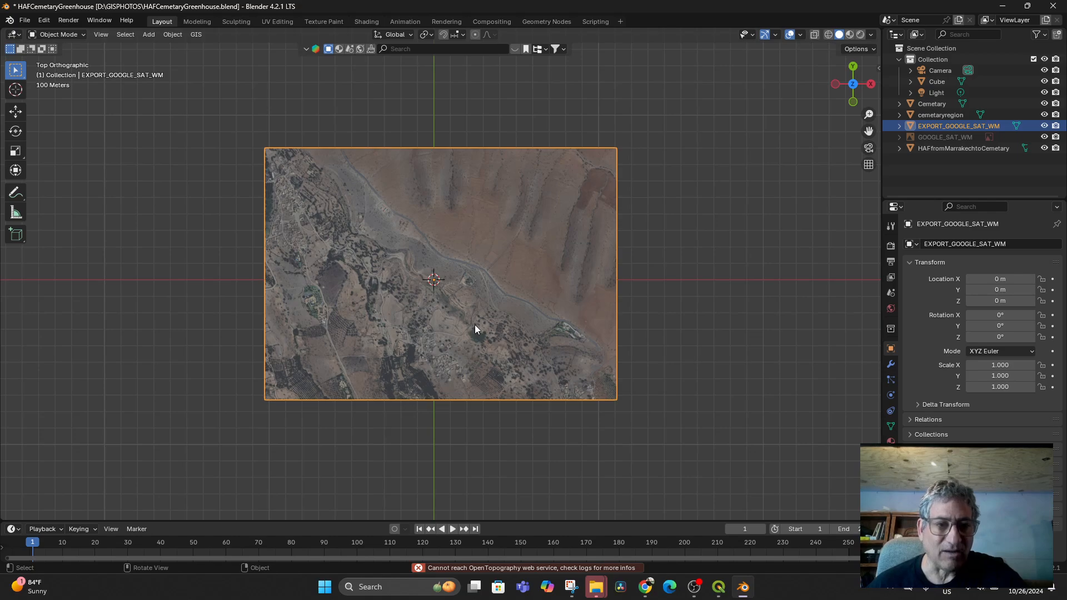
{"action": "middle_click_drag", "start_coordinate": [491, 397], "coordinate": [500, 333]}
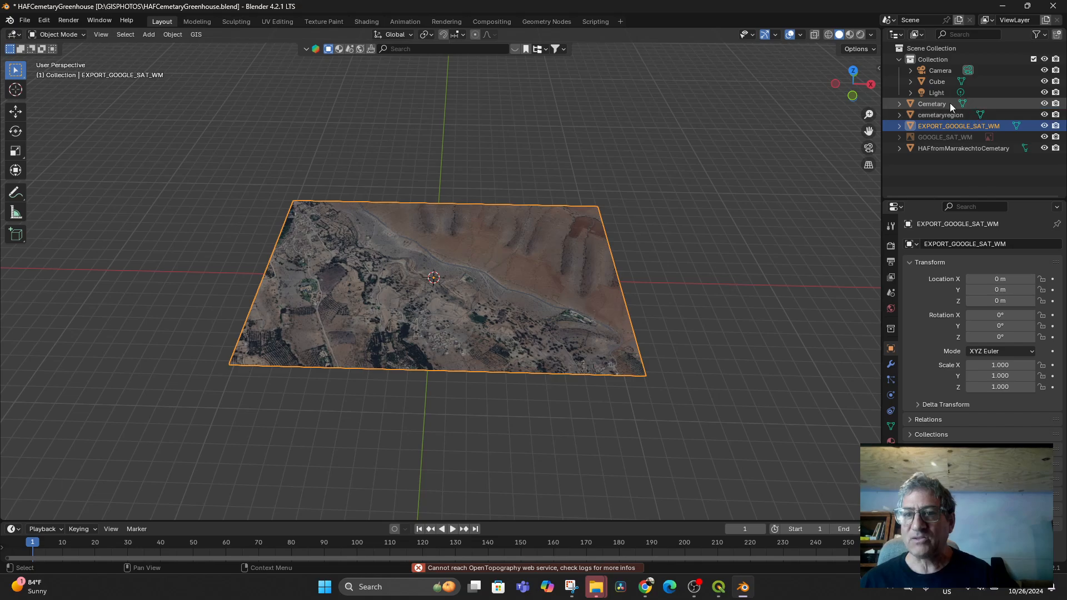
- Frame the HAFfromMarrakechtoCemetary map plane and orbit to a low angle over it
{"action": "left_click", "coordinate": [950, 149]}
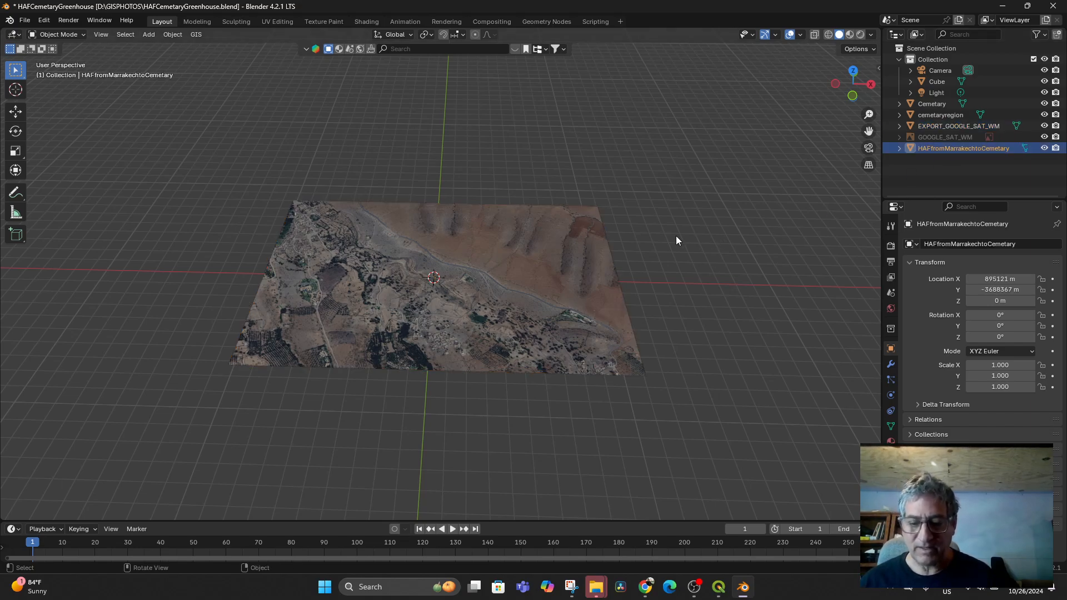
{"action": "key", "text": "KP_Decimal"}
{"action": "scroll", "coordinate": [605, 264], "scroll_direction": "down", "scroll_amount": 4}
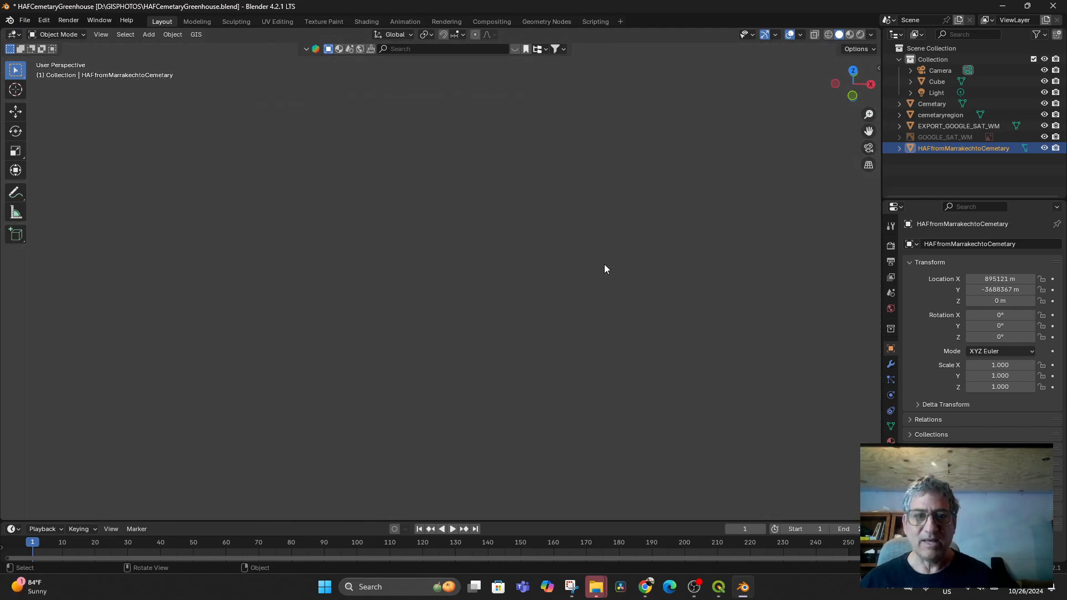
{"action": "scroll", "coordinate": [572, 279], "scroll_direction": "up", "scroll_amount": 6}
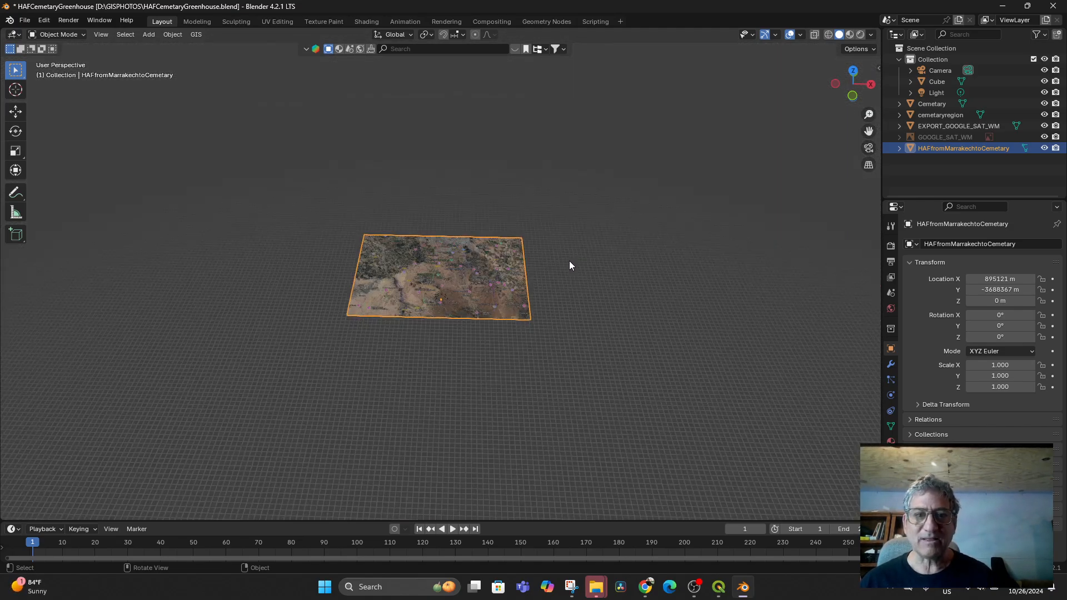
{"action": "mouse_move", "coordinate": [569, 261]}
{"action": "middle_mouse_down"}
{"action": "mouse_move", "coordinate": [579, 205]}
{"action": "mouse_move", "coordinate": [582, 267]}
{"action": "middle_mouse_up"}
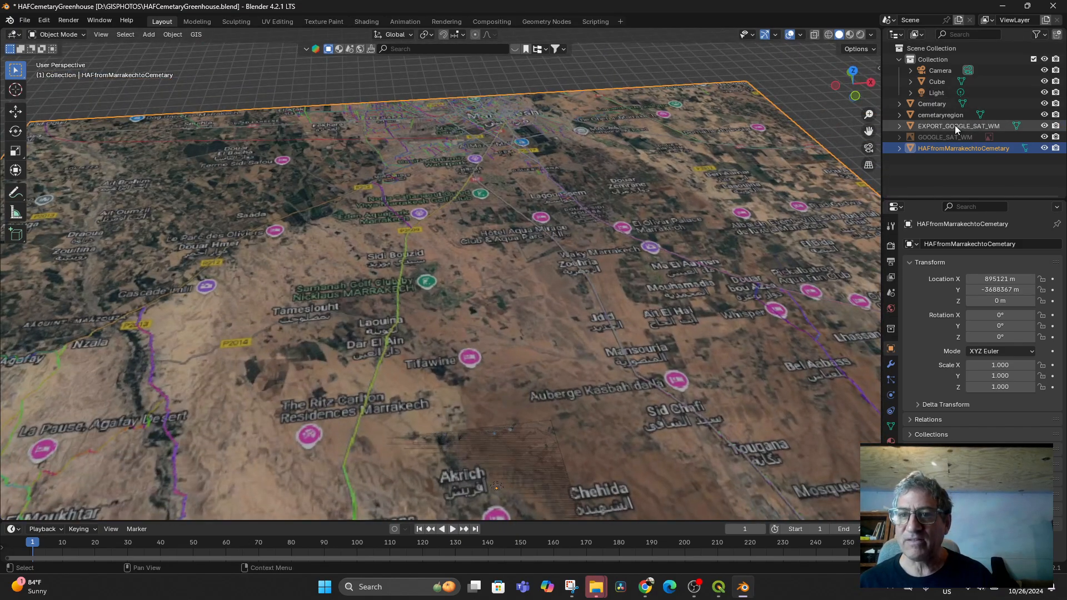
- Select the cemetaryregion object and view it from a flatter angle
{"action": "left_click", "coordinate": [939, 116]}
{"action": "scroll", "coordinate": [546, 375], "scroll_direction": "down", "scroll_amount": 1}
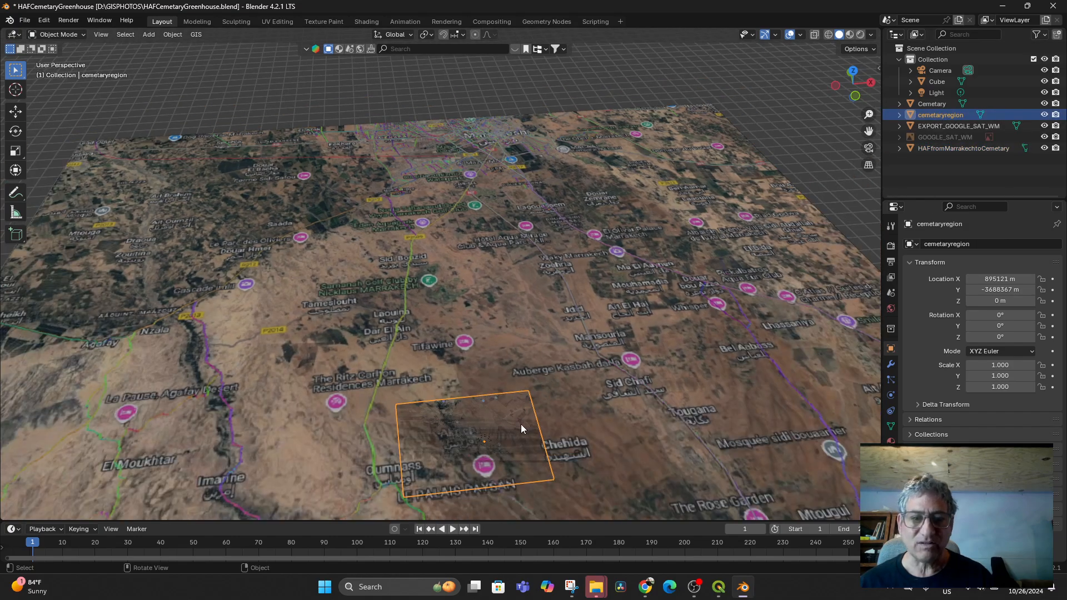
{"action": "middle_click_drag", "start_coordinate": [521, 428], "coordinate": [515, 399]}
{"action": "scroll", "coordinate": [523, 393], "scroll_direction": "up", "scroll_amount": 3}
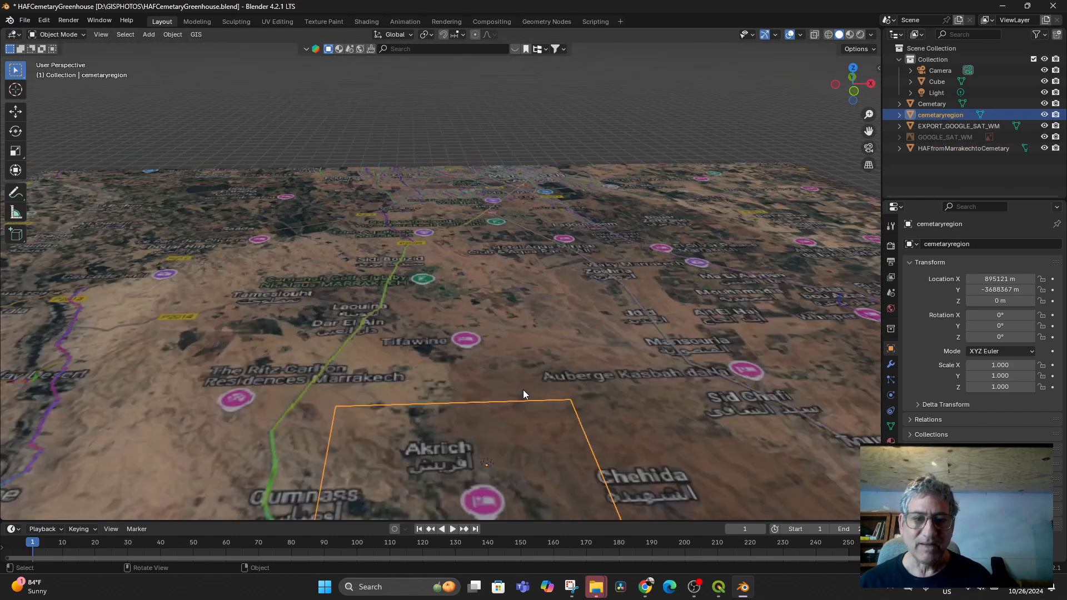
{"action": "scroll", "coordinate": [523, 394], "scroll_direction": "down", "scroll_amount": 2}
- Frame the Cemetary plane and tilt down onto it, then select EXPORT_GOOGLE_SAT_WM
{"action": "left_click", "coordinate": [935, 104]}
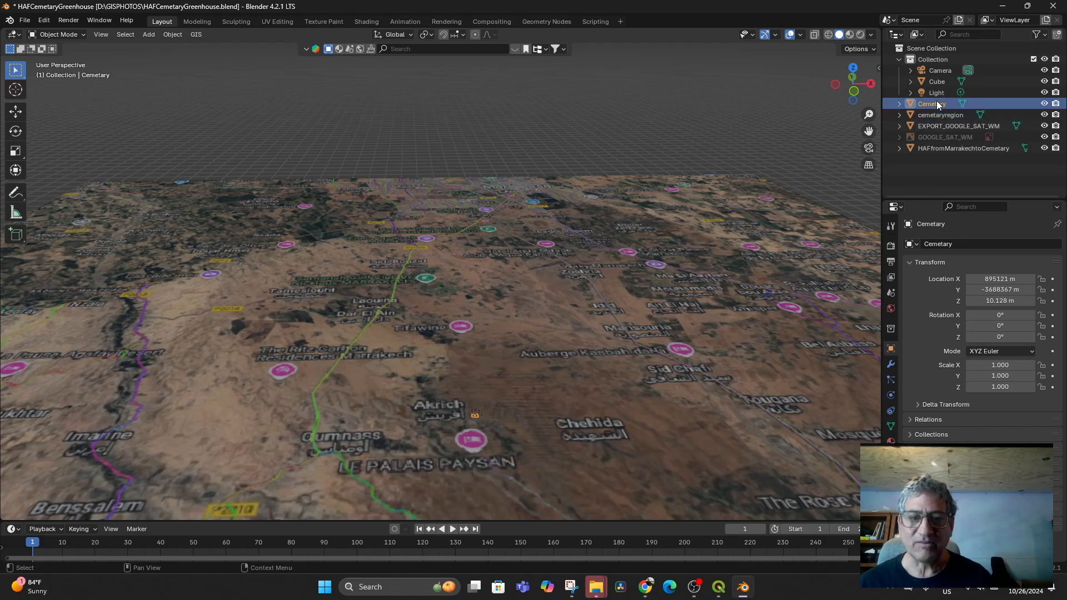
{"action": "scroll", "coordinate": [549, 338], "scroll_direction": "up", "scroll_amount": 2}
{"action": "scroll", "coordinate": [556, 342], "scroll_direction": "down", "scroll_amount": 2}
{"action": "scroll", "coordinate": [558, 340], "scroll_direction": "up", "scroll_amount": 5}
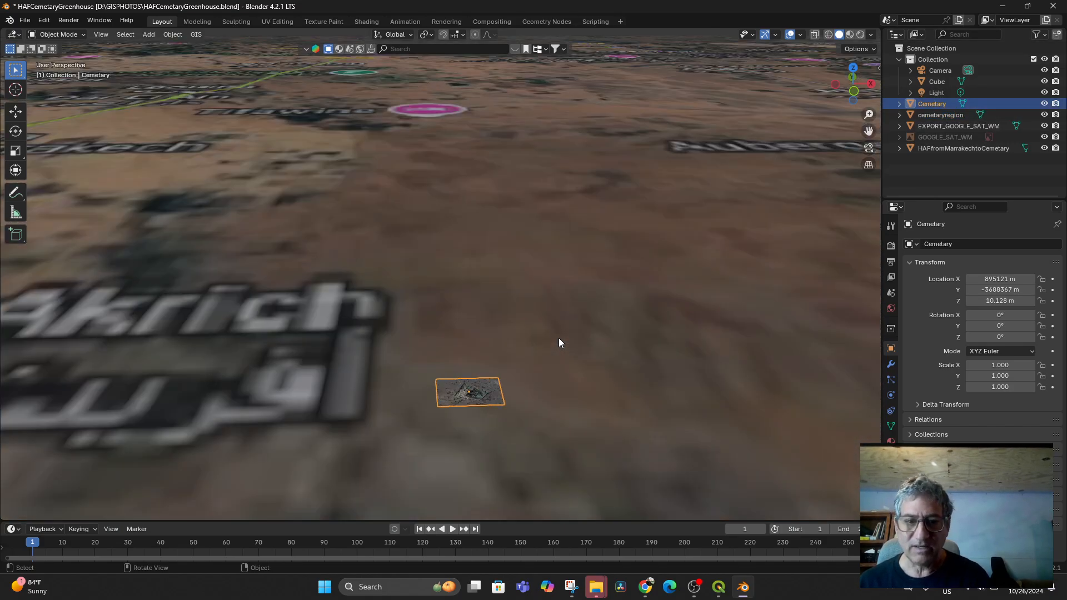
{"action": "key", "text": "KP_Decimal"}
{"action": "middle_click_drag", "start_coordinate": [552, 329], "coordinate": [558, 342]}
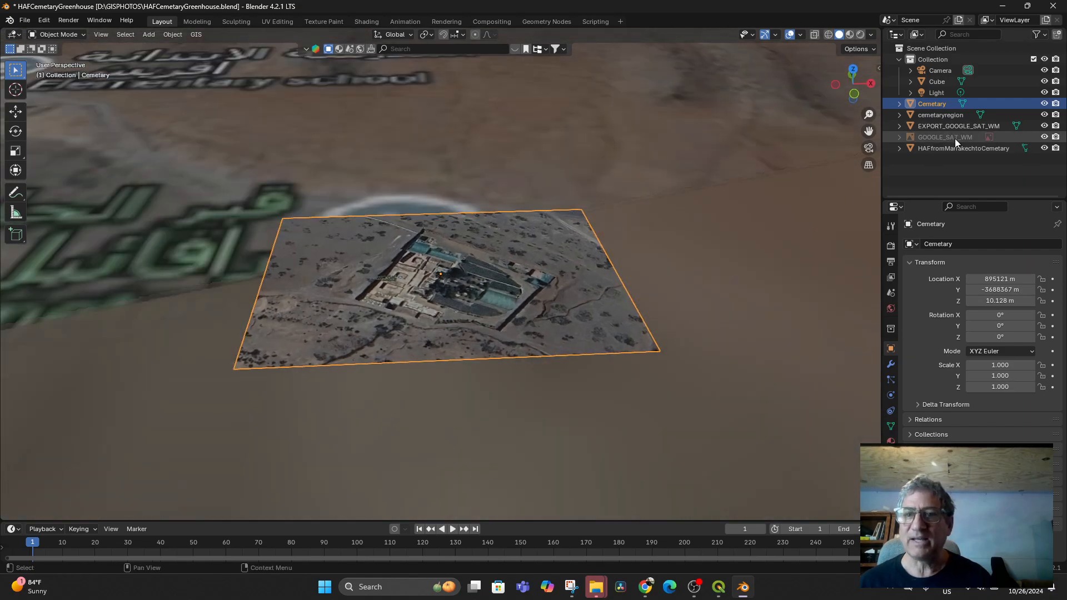
{"action": "left_click", "coordinate": [961, 126]}
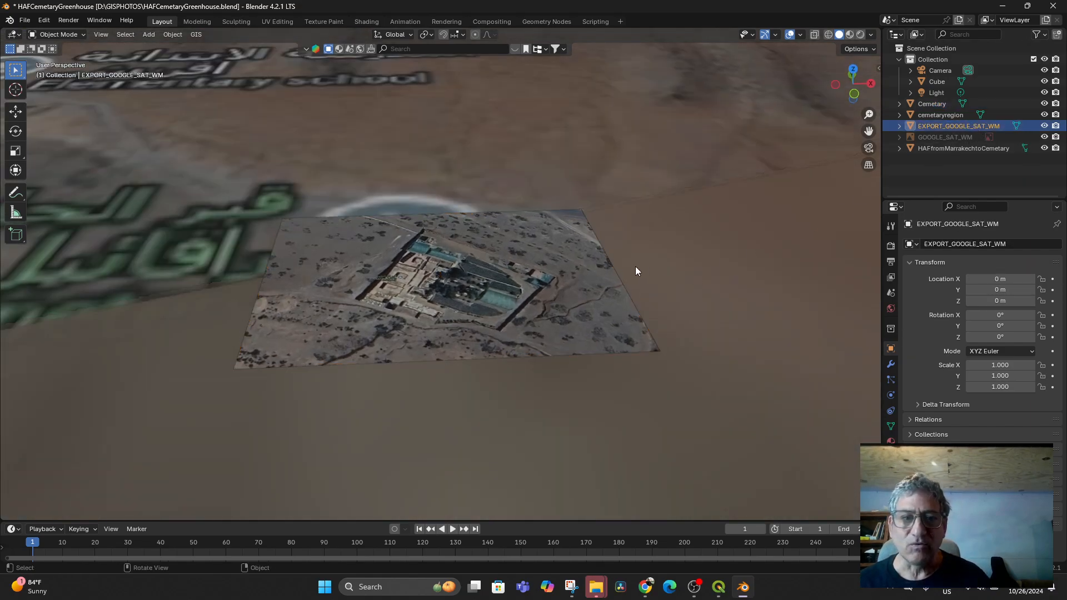
- Frame the EXPORT_GOOGLE_SAT_WM plane and zoom in and out to compare it
{"action": "key", "text": "KP_Decimal"}
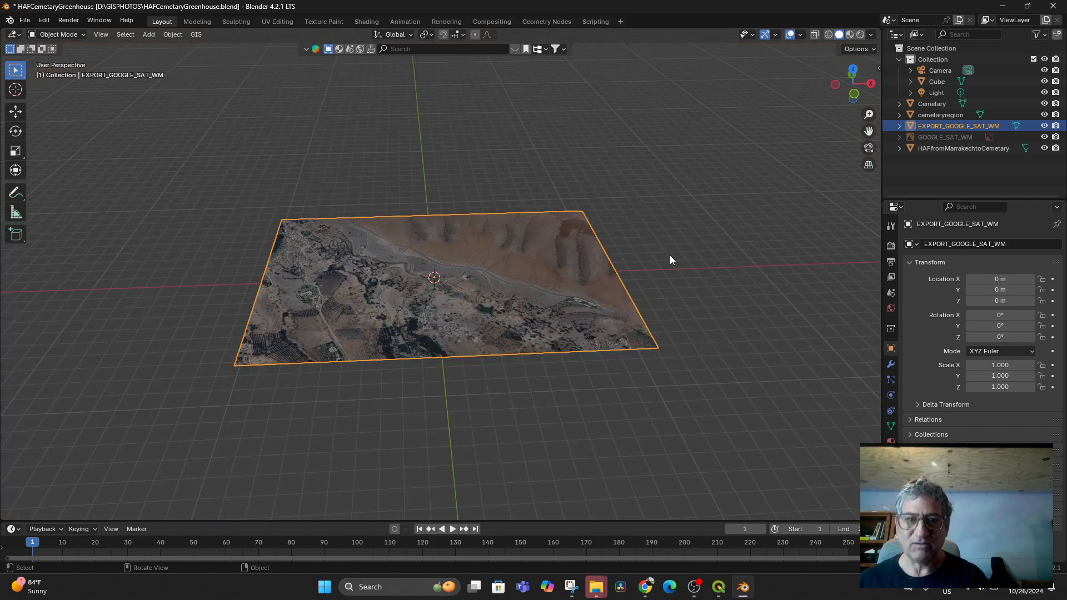
{"action": "scroll", "coordinate": [667, 250], "scroll_direction": "up", "scroll_amount": 2}
{"action": "scroll", "coordinate": [663, 248], "scroll_direction": "down", "scroll_amount": 2}
{"action": "scroll", "coordinate": [628, 252], "scroll_direction": "up", "scroll_amount": 7}
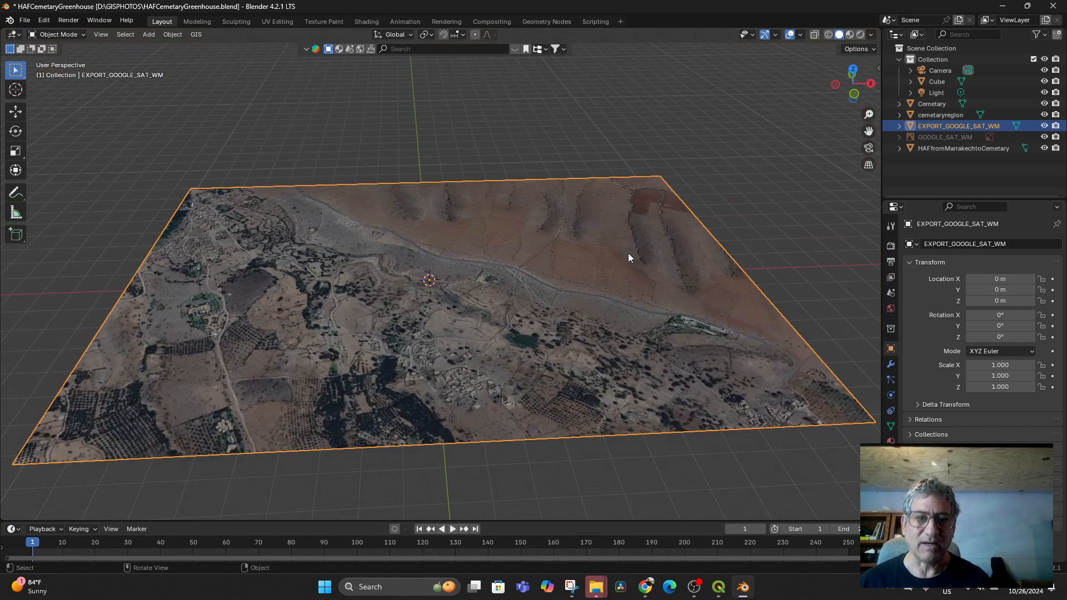
{"action": "scroll", "coordinate": [617, 239], "scroll_direction": "down", "scroll_amount": 6}
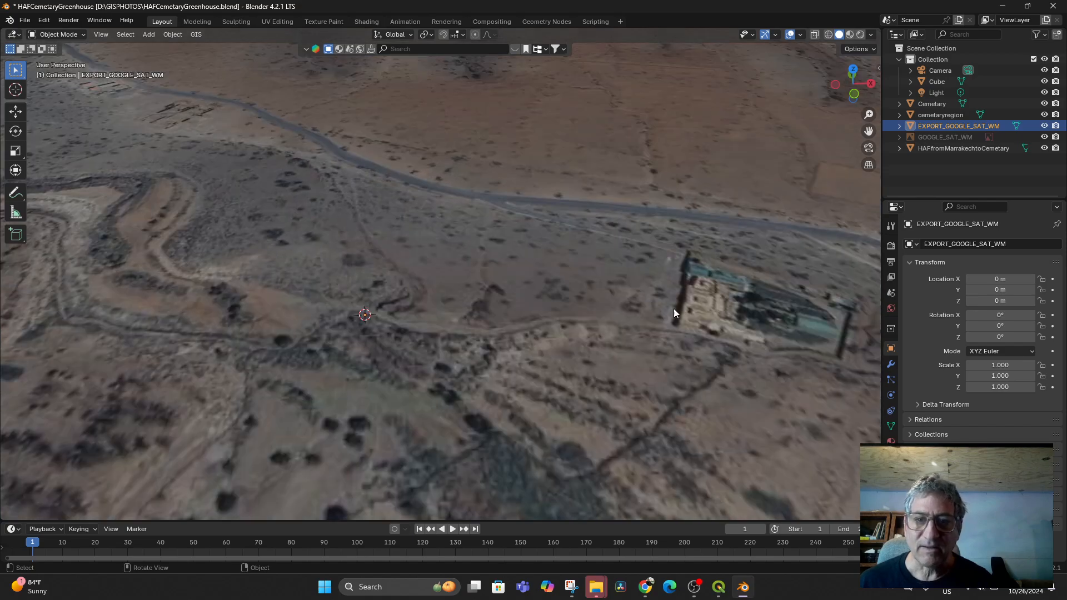
{"action": "scroll", "coordinate": [702, 283], "scroll_direction": "down", "scroll_amount": 10}
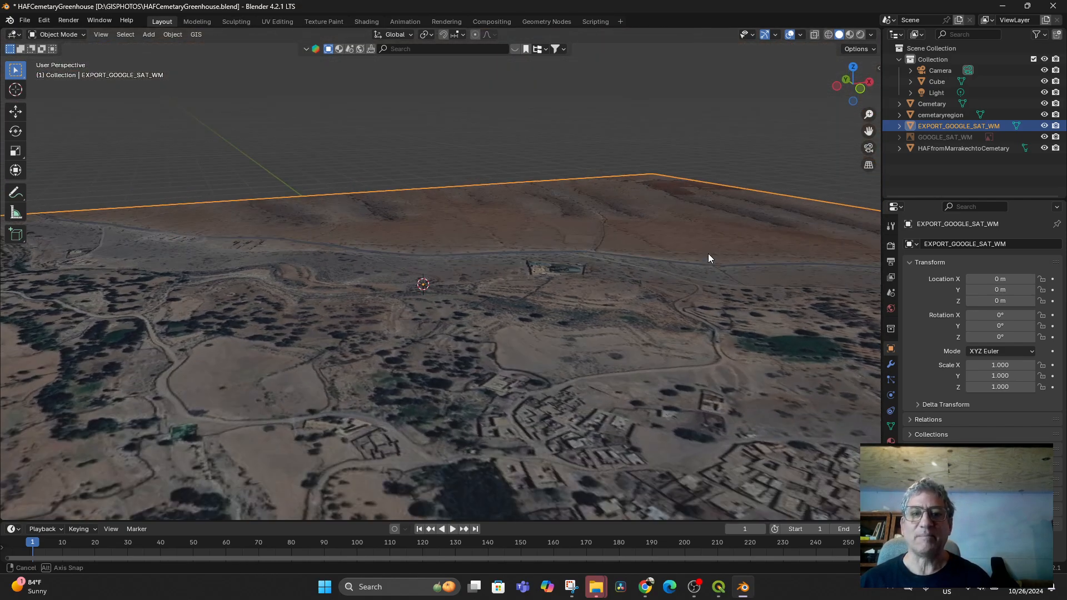
{"action": "scroll", "coordinate": [667, 236], "scroll_direction": "down", "scroll_amount": 10}
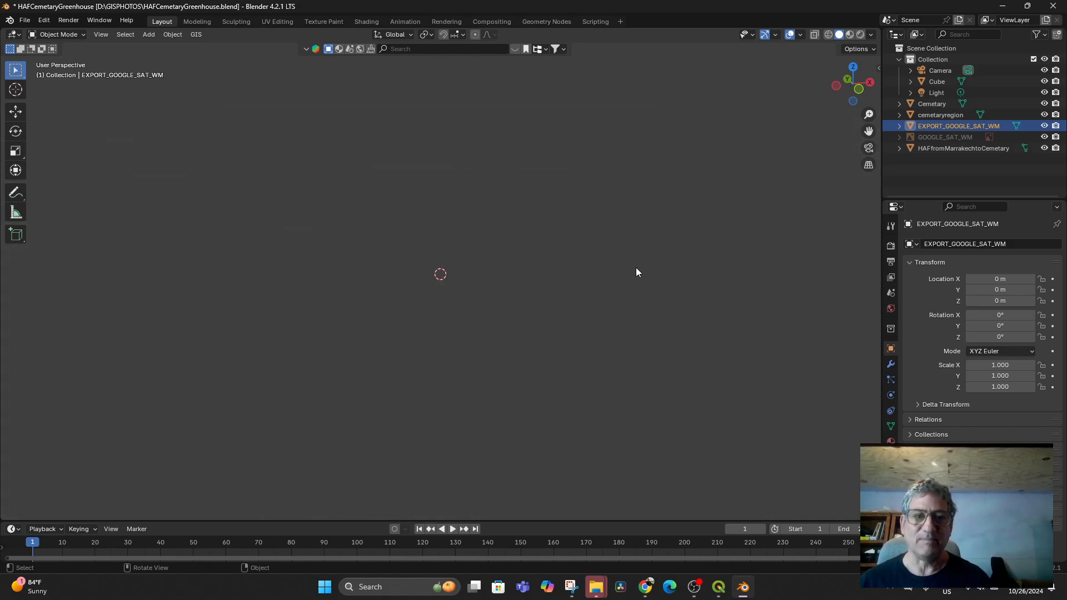
{"action": "scroll", "coordinate": [585, 288], "scroll_direction": "up", "scroll_amount": 15}
{"action": "scroll", "coordinate": [565, 269], "scroll_direction": "up", "scroll_amount": 8}
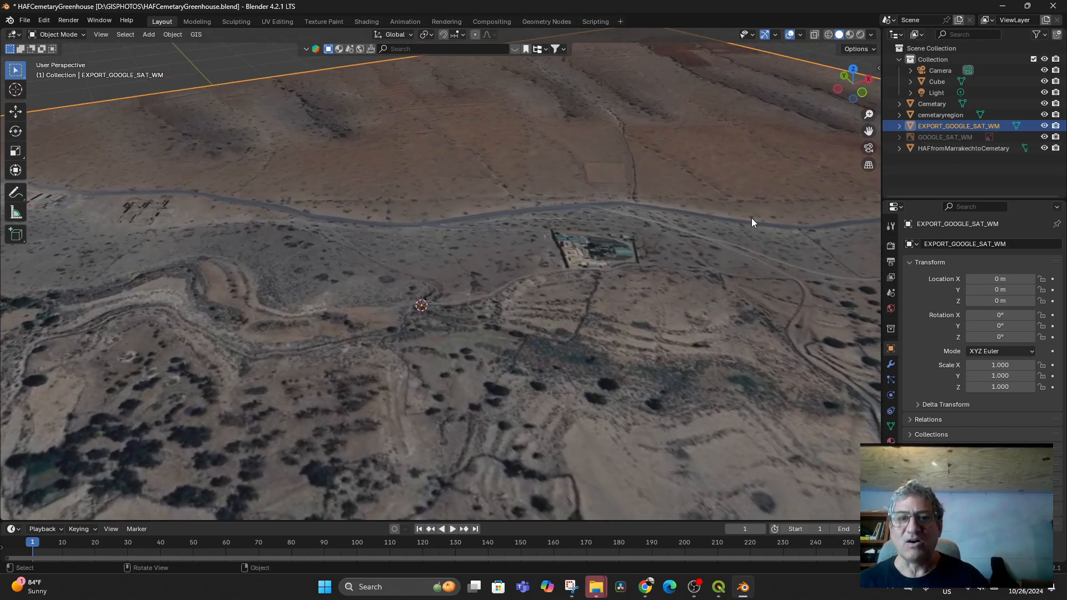
- Select and frame the whole HAFfromMarrakechtoCemetary plane
{"action": "left_click", "coordinate": [962, 149]}
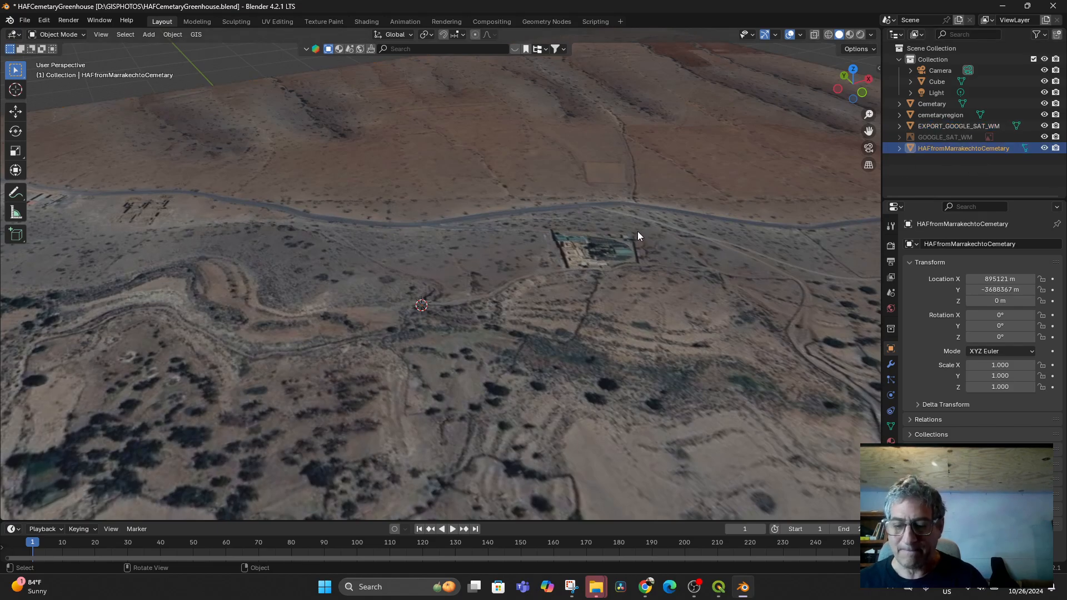
{"action": "key", "text": "KP_Decimal"}
{"action": "scroll", "coordinate": [555, 269], "scroll_direction": "up", "scroll_amount": 5}
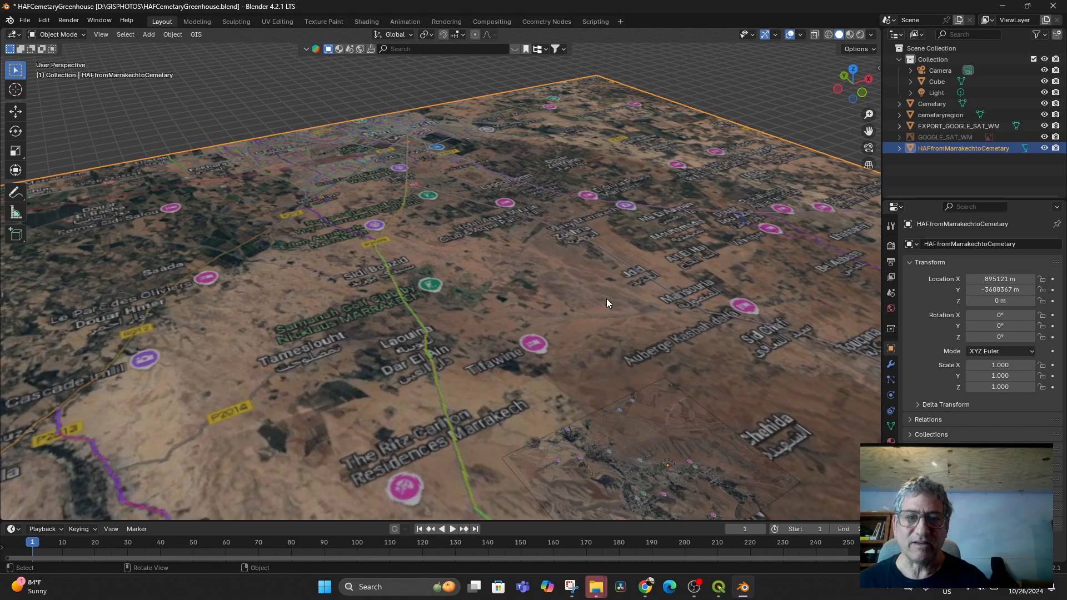
- Frame the raised Cemetary plane and orbit around it to inspect it
{"action": "left_click", "coordinate": [939, 104]}
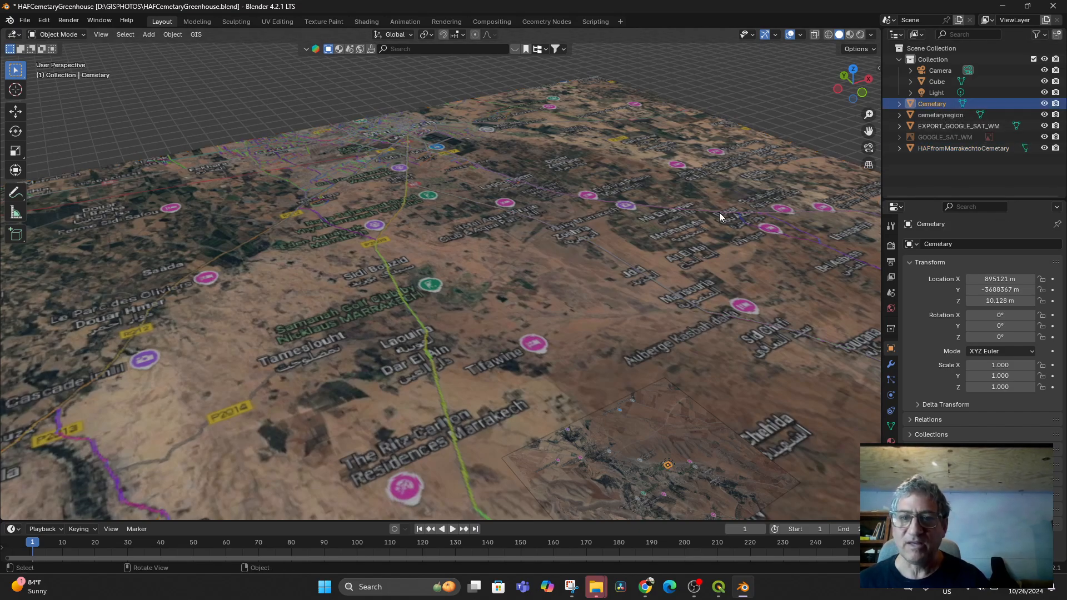
{"action": "key", "text": "KP_Decimal"}
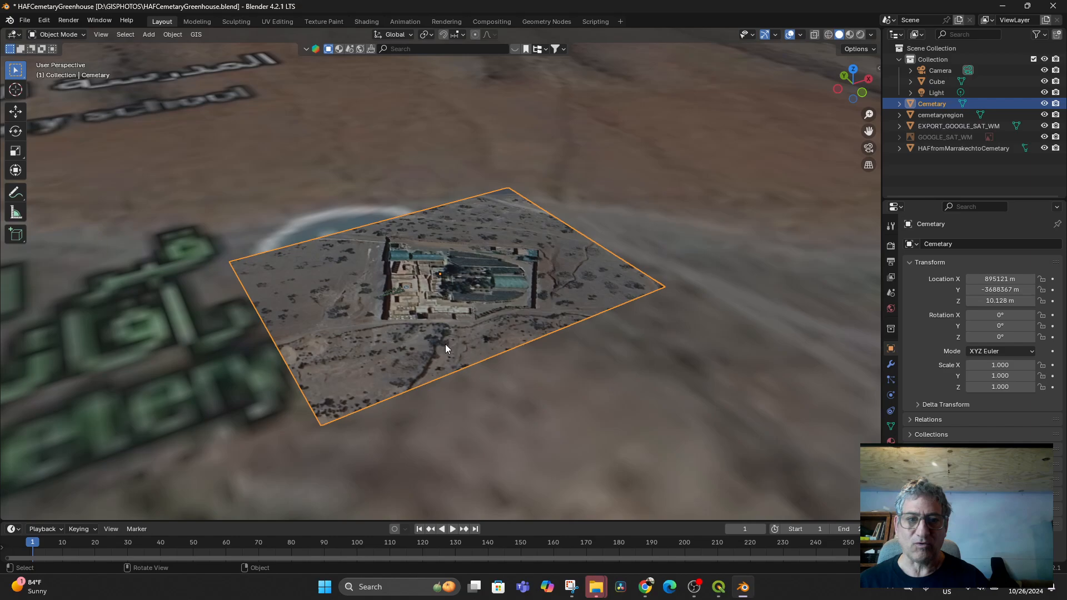
{"action": "middle_click_drag", "start_coordinate": [444, 343], "coordinate": [468, 330]}
{"action": "scroll", "coordinate": [518, 322], "scroll_direction": "up", "scroll_amount": 5}
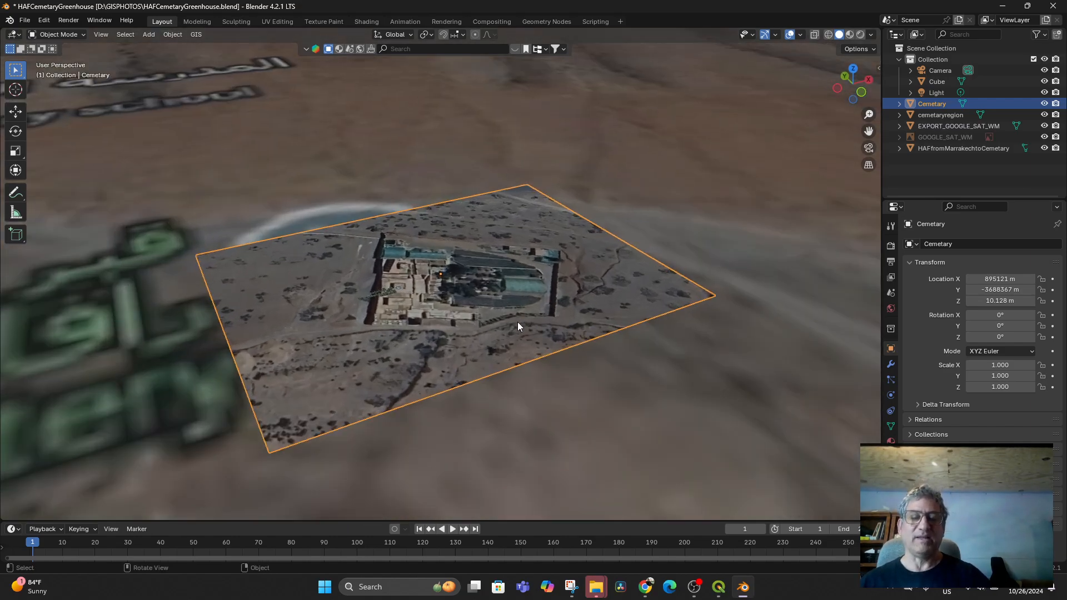
{"action": "scroll", "coordinate": [575, 358], "scroll_direction": "down", "scroll_amount": 2}
{"action": "middle_click_drag", "start_coordinate": [571, 365], "coordinate": [524, 375]}
{"action": "scroll", "coordinate": [541, 374], "scroll_direction": "down", "scroll_amount": 2}
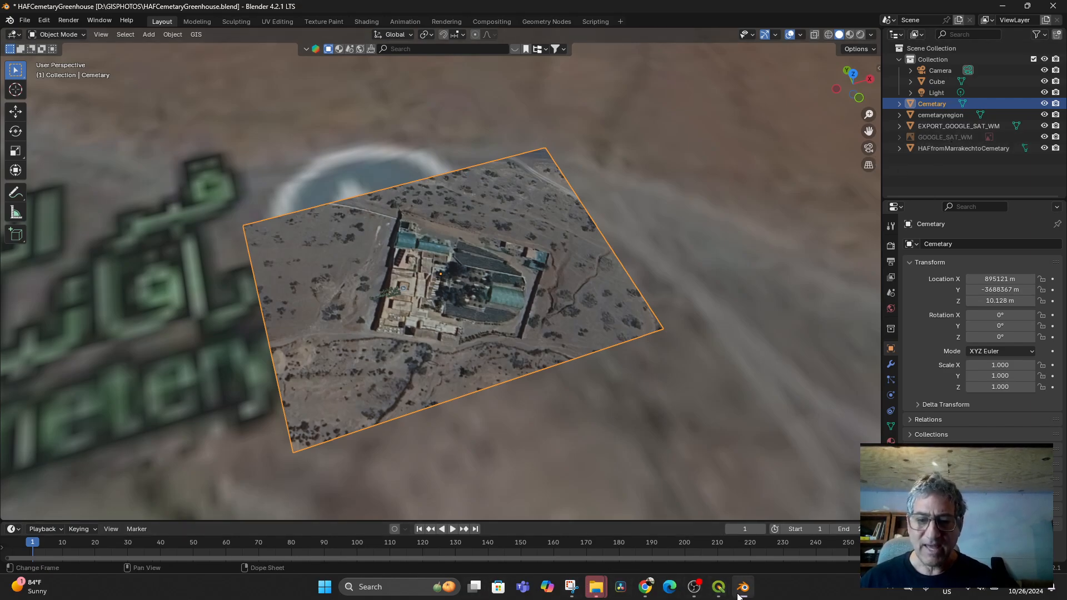
{"action": "mouse_move", "coordinate": [718, 588]}
{"action": "left_click", "coordinate": [679, 532]}
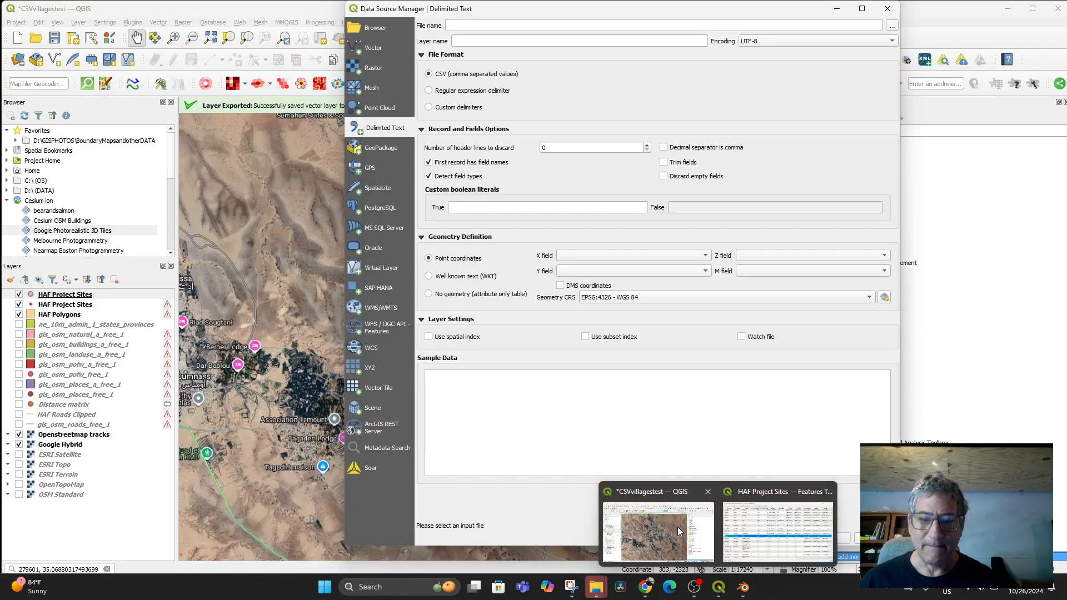
{"action": "left_click", "coordinate": [678, 531]}
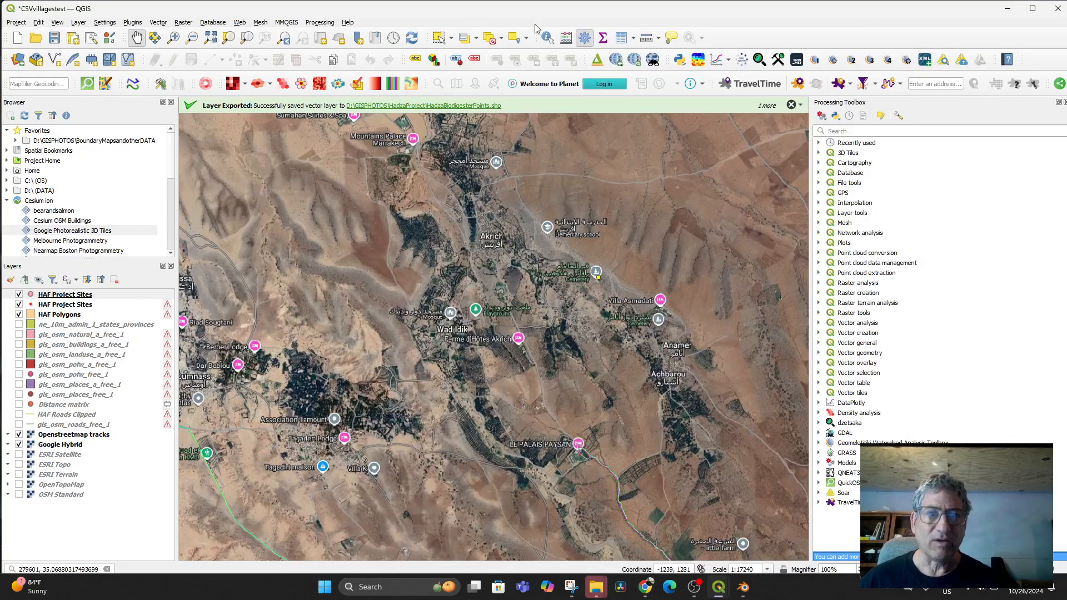
{"action": "left_click", "coordinate": [64, 296]}
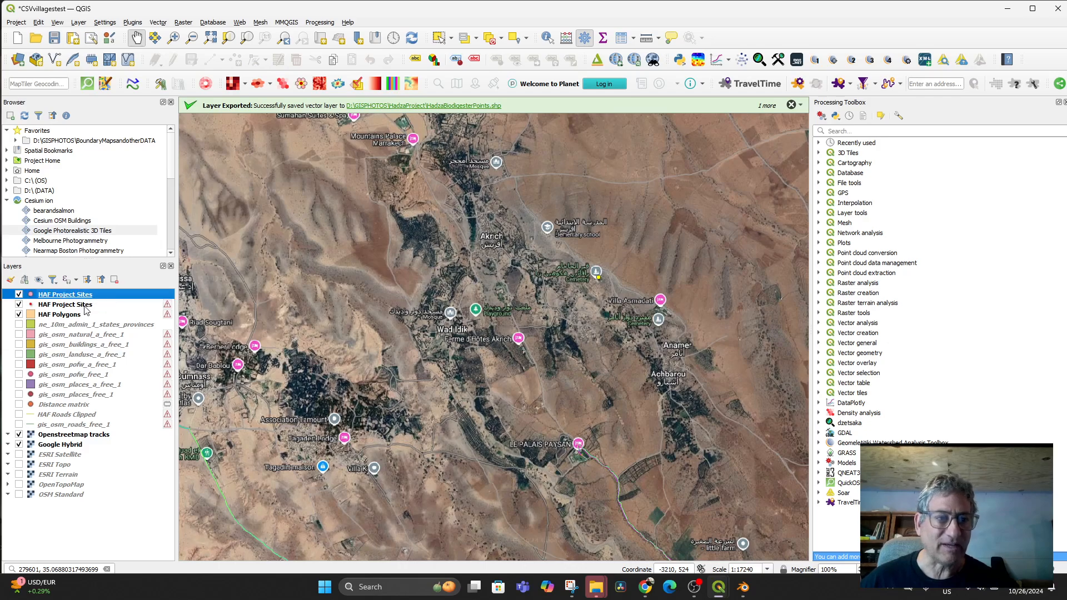
{"action": "left_click", "coordinate": [65, 306]}
{"action": "left_click", "coordinate": [70, 296]}
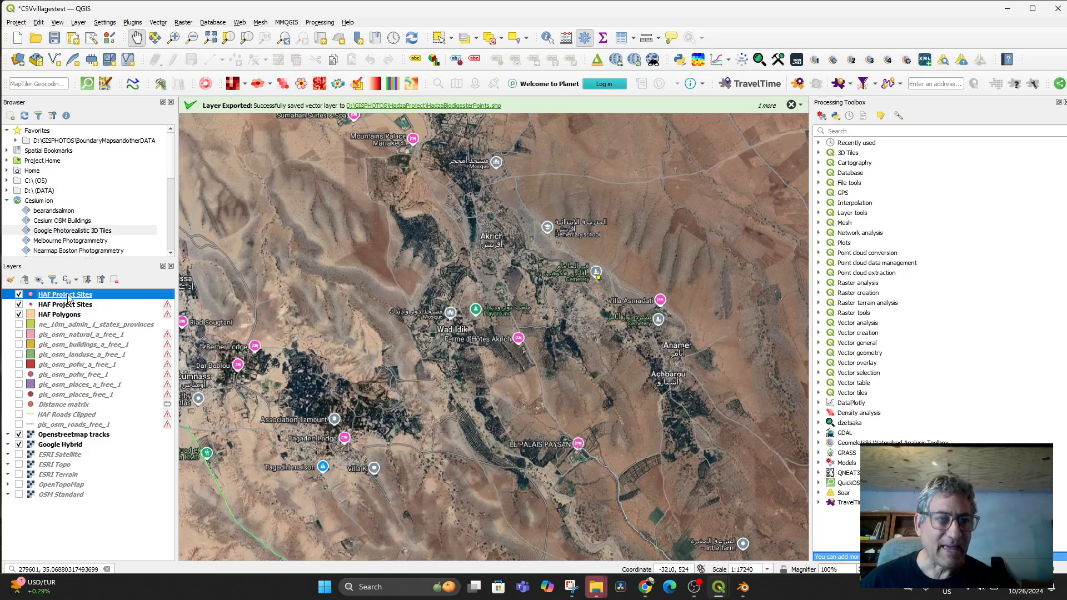
{"action": "right_click", "coordinate": [70, 296]}
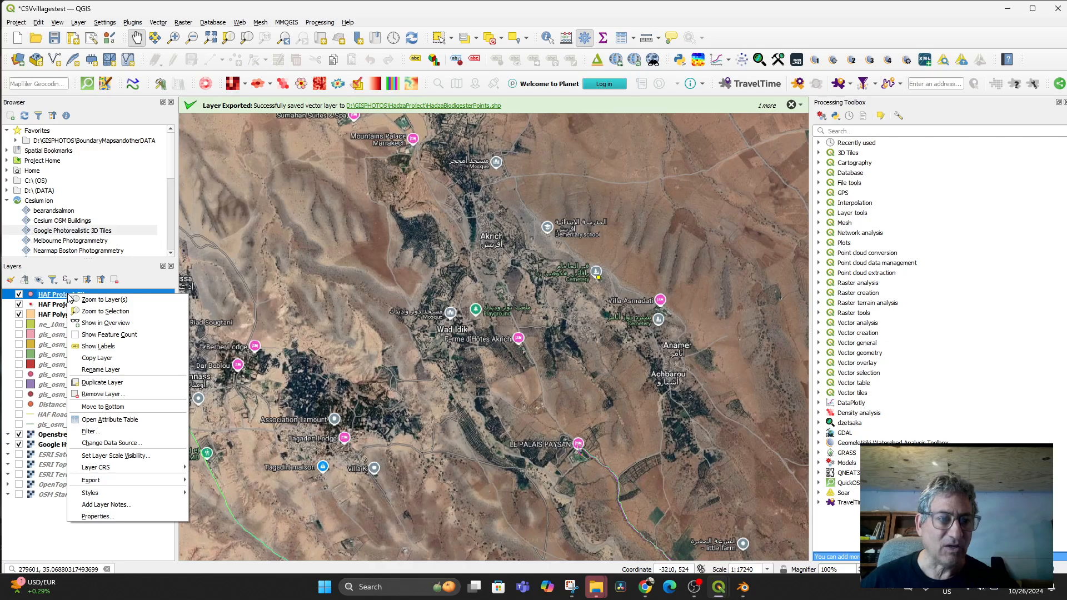
{"action": "mouse_move", "coordinate": [109, 484]}
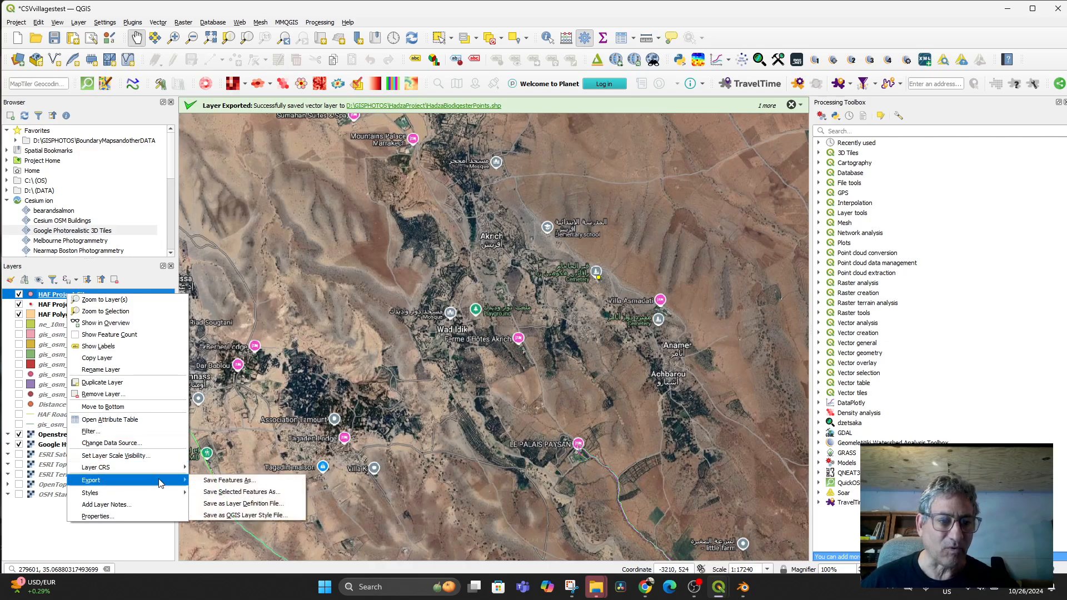
{"action": "left_click", "coordinate": [231, 480]}
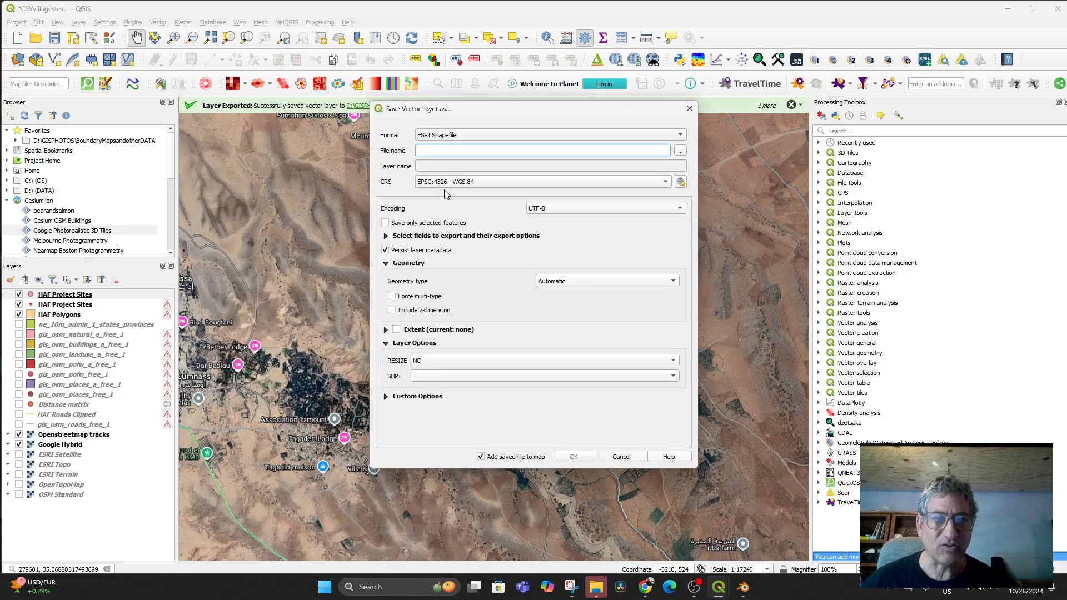
{"action": "left_click", "coordinate": [482, 137]}
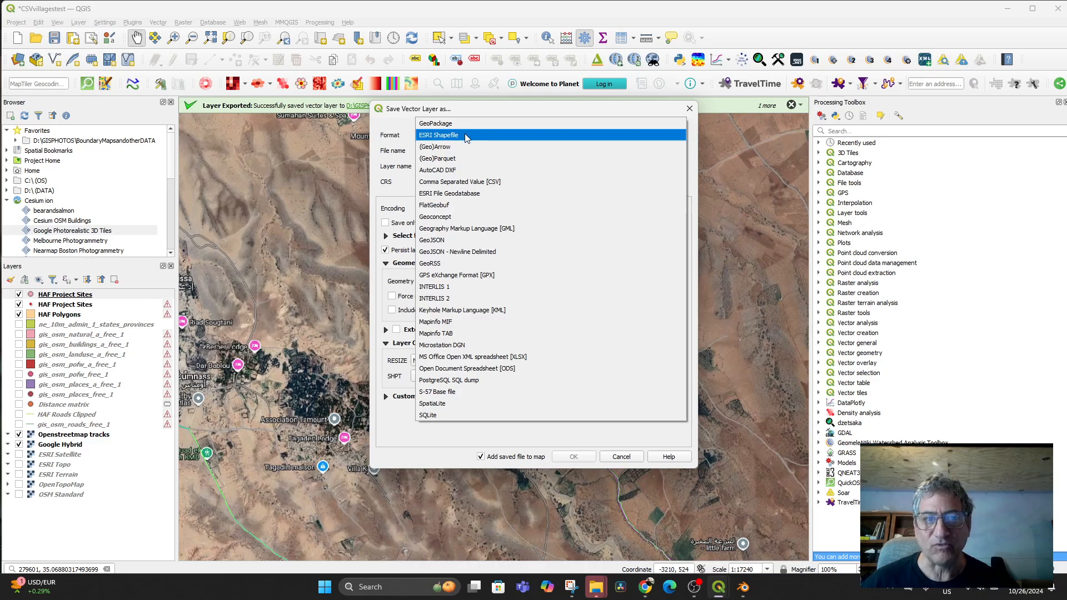
{"action": "left_click", "coordinate": [466, 136]}
{"action": "left_click", "coordinate": [451, 150]}
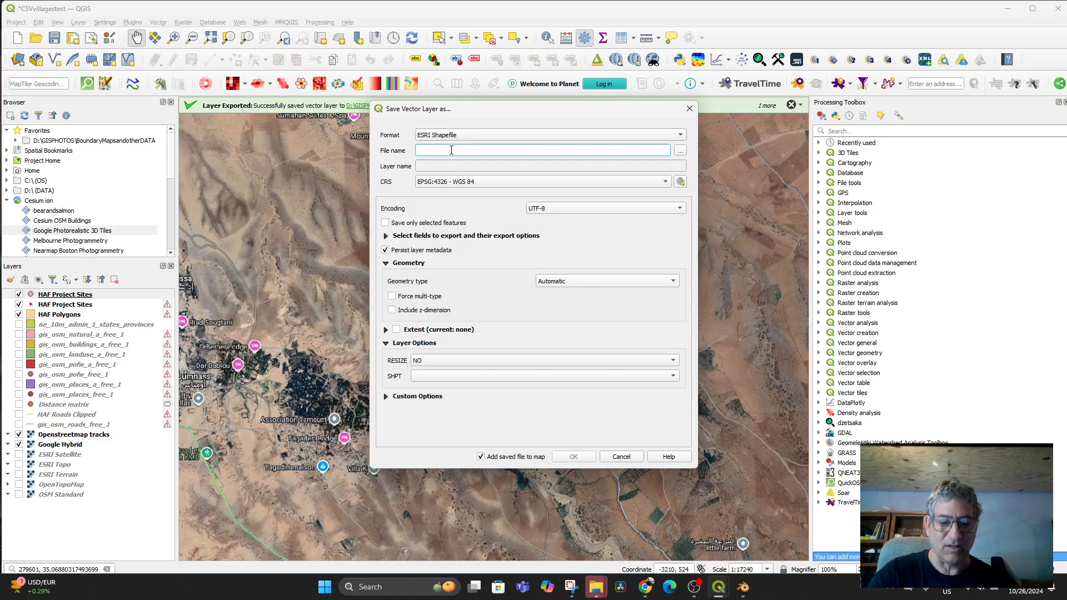
{"action": "type", "text": "Ceme"}
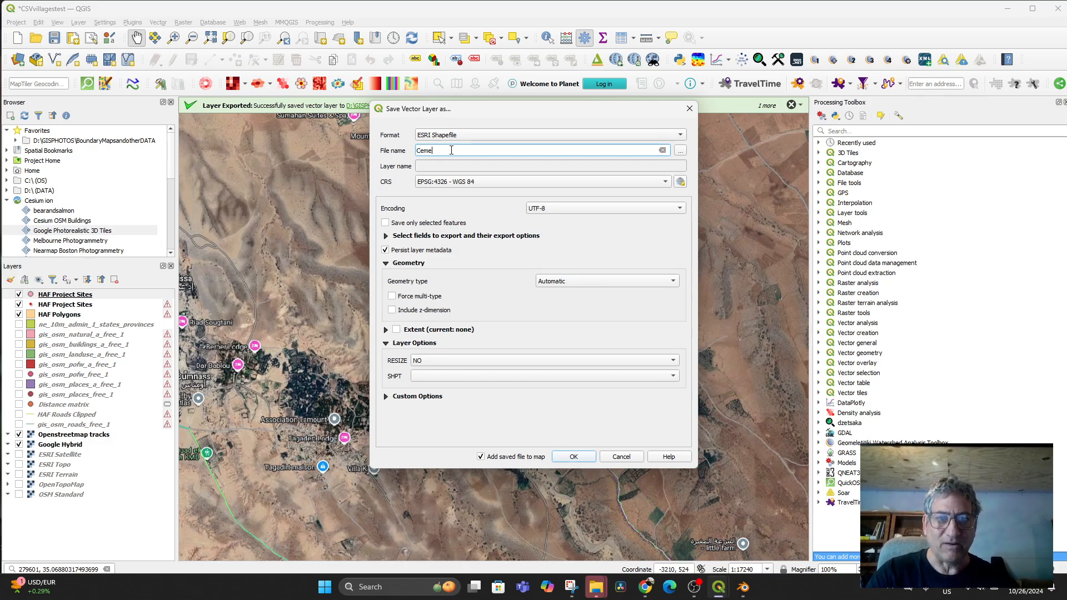
{"action": "type", "text": "tary"}
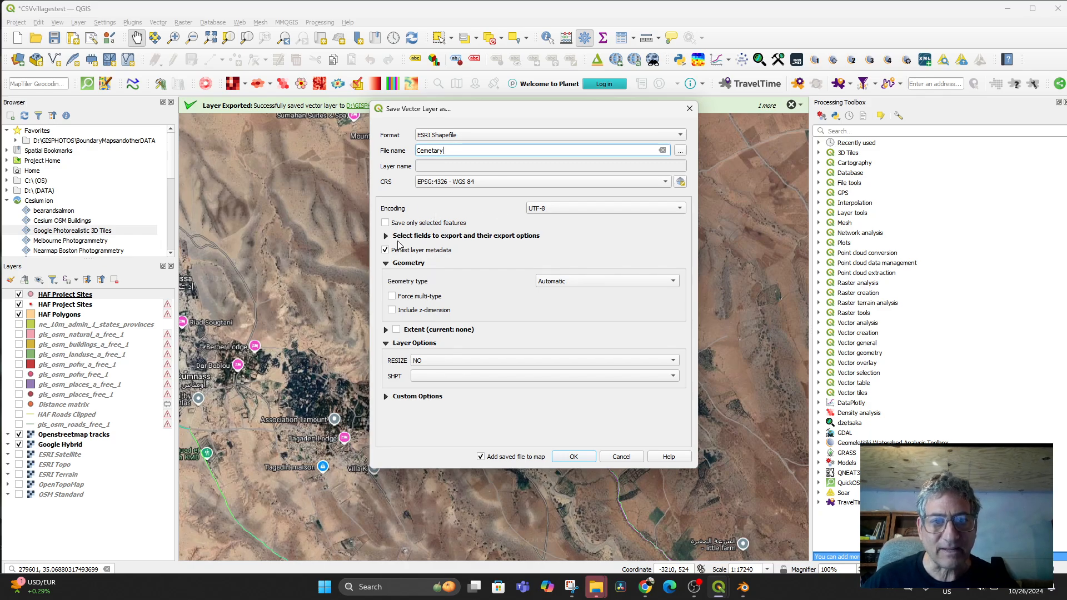
{"action": "left_click", "coordinate": [386, 236]}
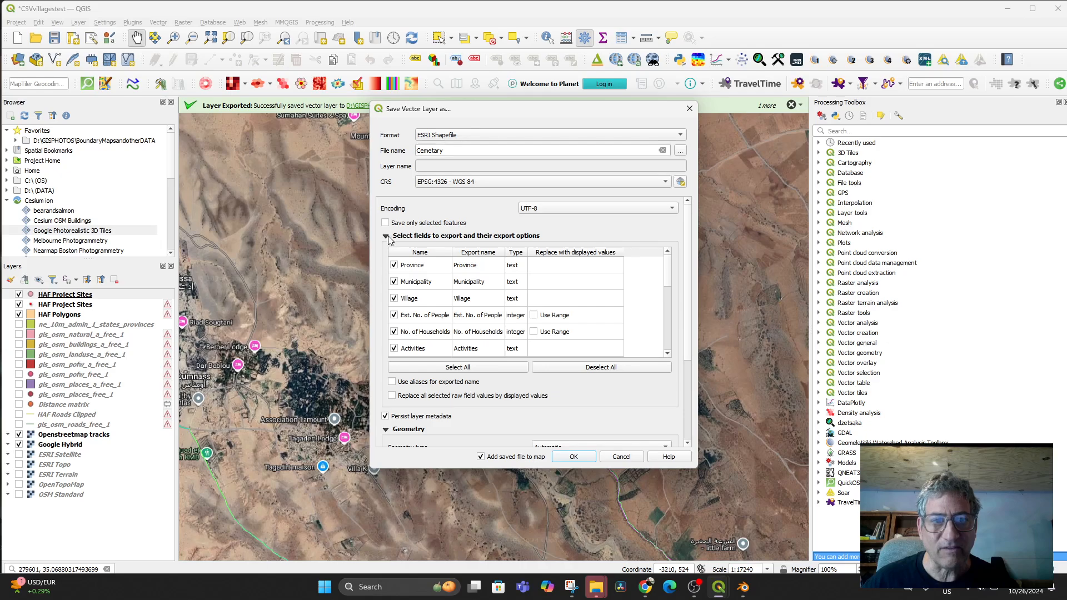
{"action": "scroll", "coordinate": [506, 304], "scroll_direction": "down", "scroll_amount": 10}
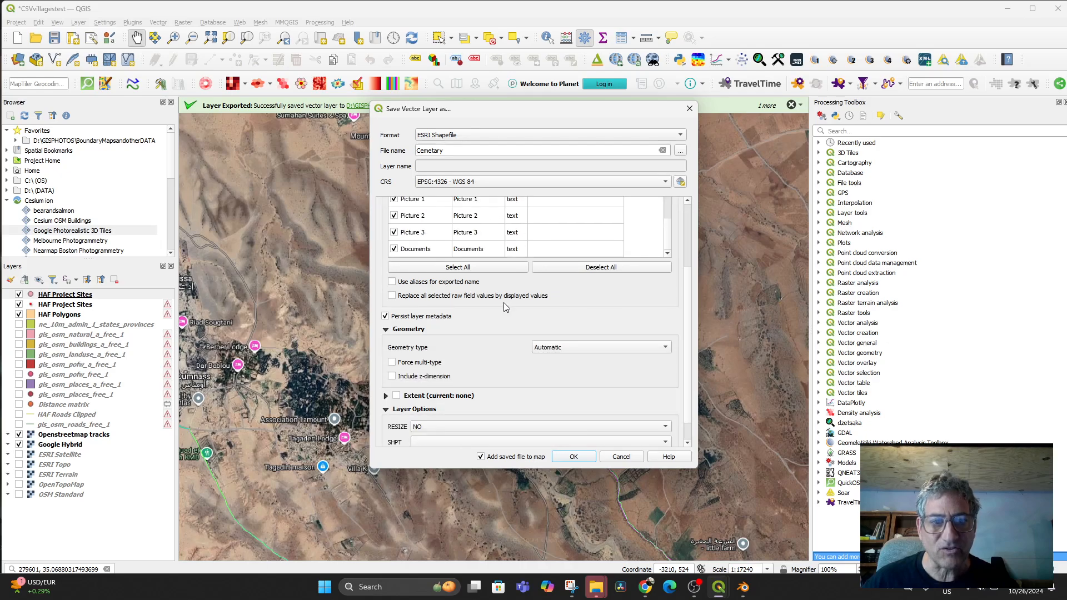
{"action": "scroll", "coordinate": [490, 239], "scroll_direction": "up", "scroll_amount": 10}
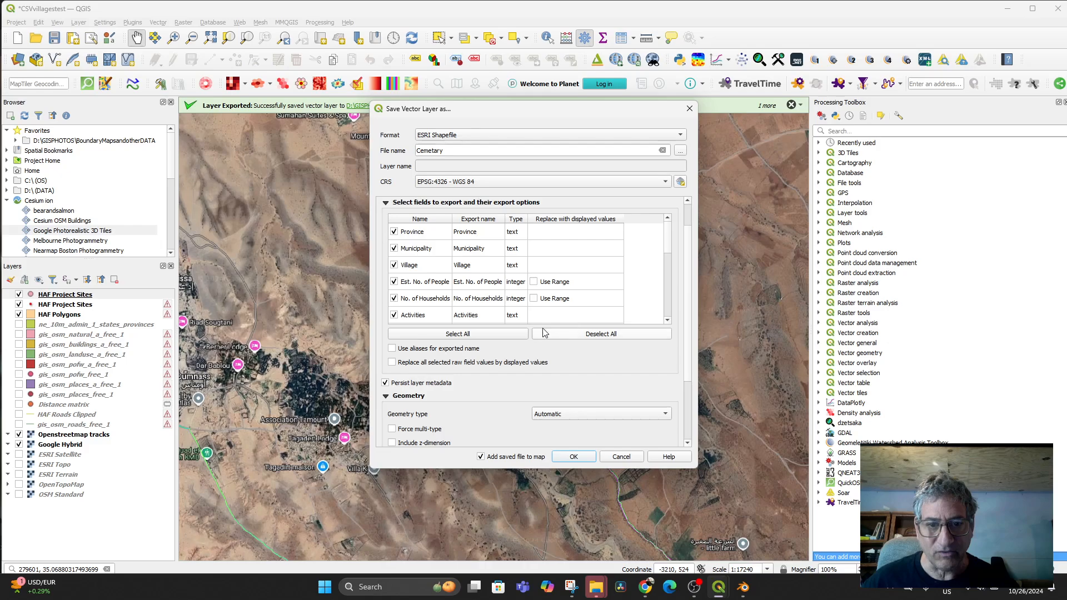
{"action": "scroll", "coordinate": [669, 258], "scroll_direction": "down", "scroll_amount": 4}
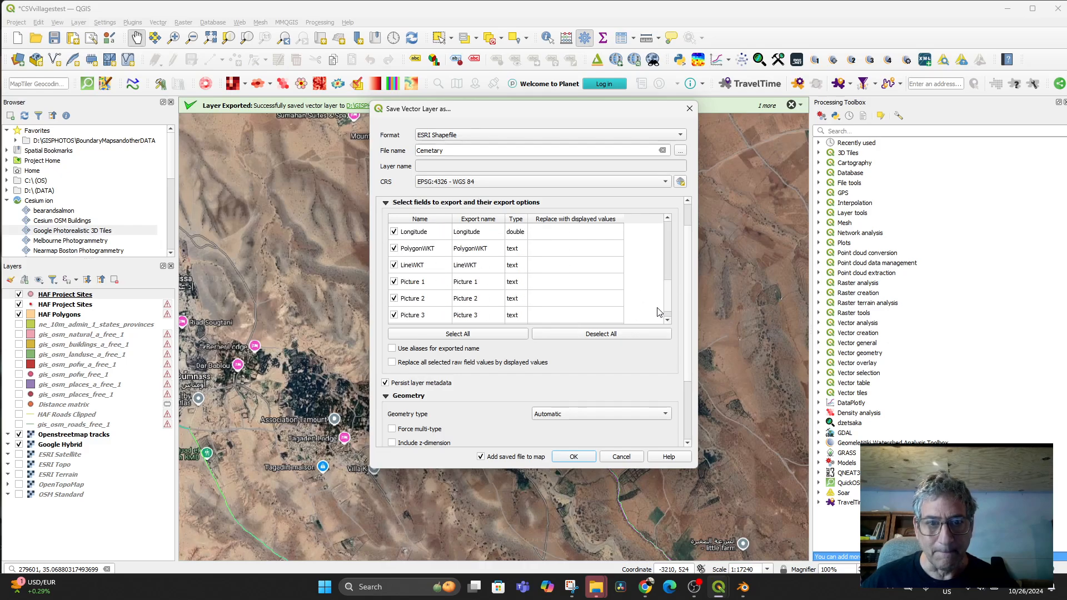
{"action": "scroll", "coordinate": [663, 264], "scroll_direction": "up", "scroll_amount": 3}
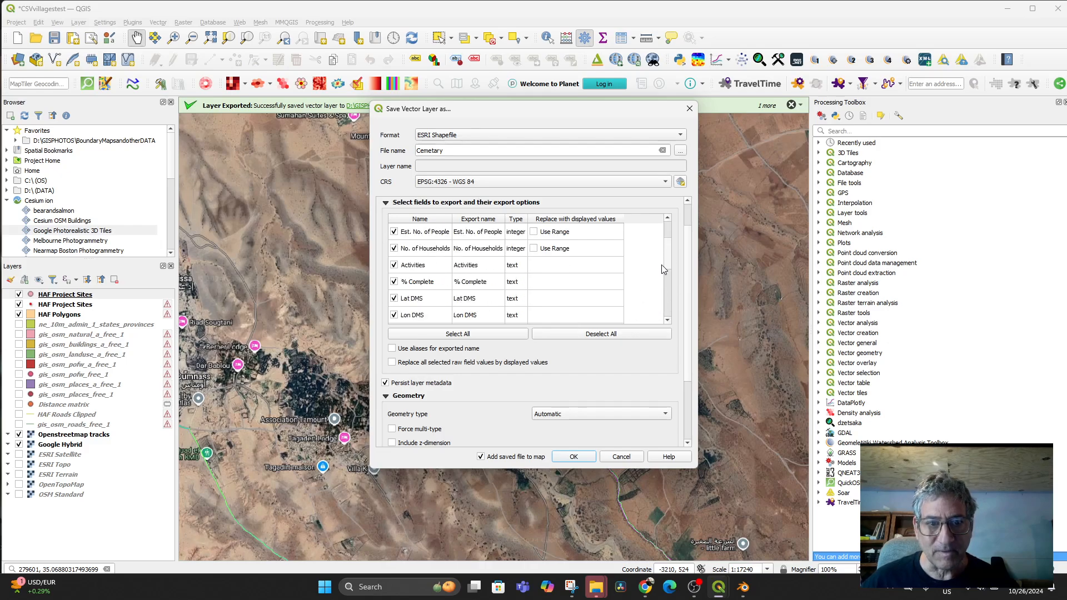
{"action": "left_click", "coordinate": [385, 203]}
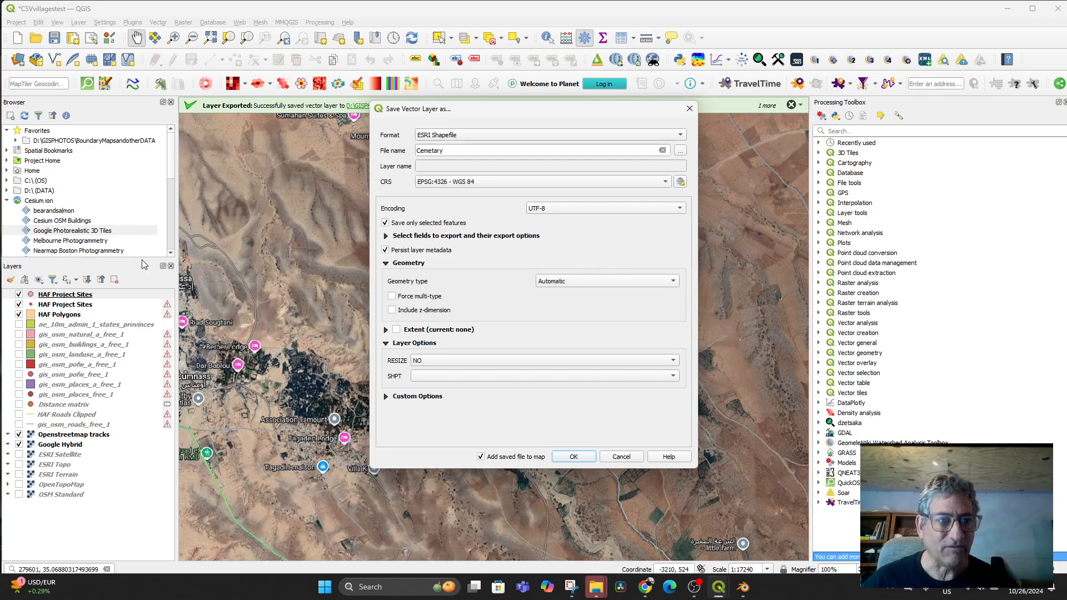
{"action": "left_click", "coordinate": [689, 109]}
- Zoom and pan the map to center the cemetery greenhouse compound
{"action": "scroll", "coordinate": [645, 281], "scroll_direction": "up", "scroll_amount": 1}
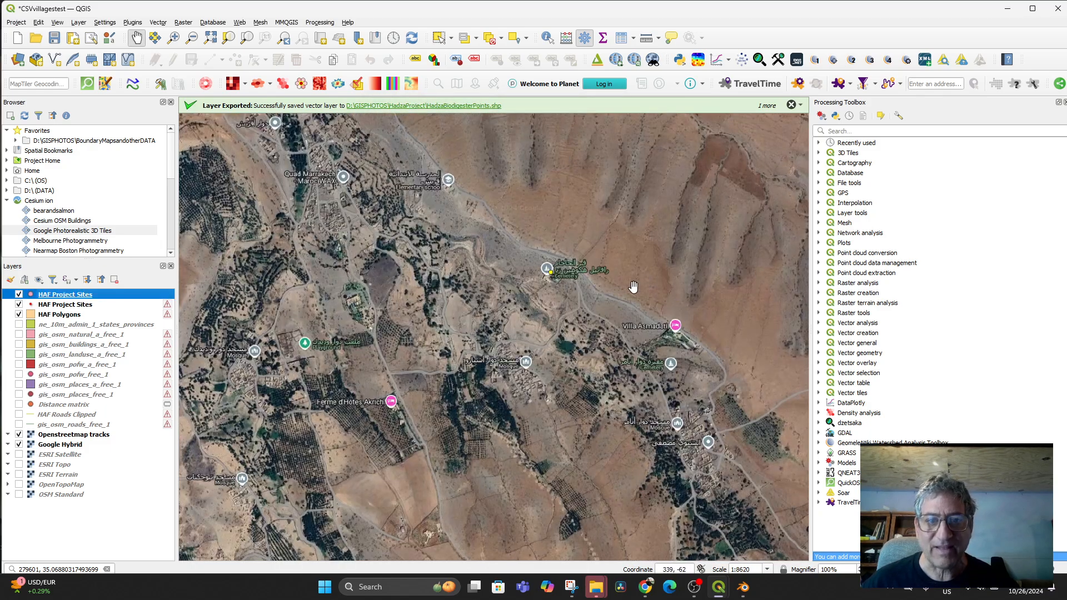
{"action": "scroll", "coordinate": [632, 287], "scroll_direction": "up", "scroll_amount": 2}
{"action": "left_click_drag", "start_coordinate": [447, 284], "coordinate": [612, 444]}
{"action": "scroll", "coordinate": [487, 354], "scroll_direction": "up", "scroll_amount": 2}
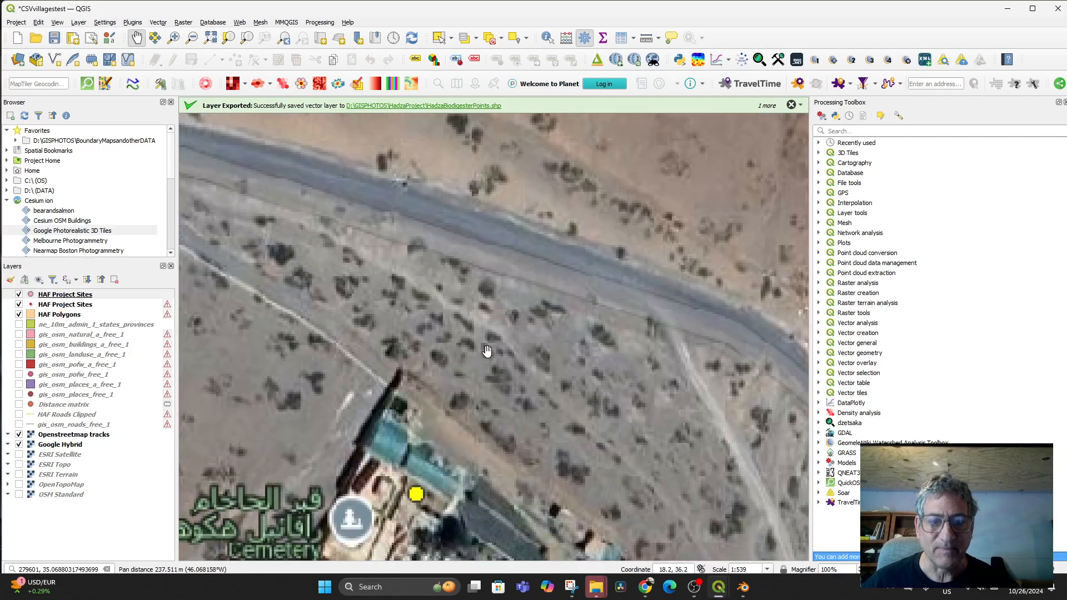
{"action": "left_click_drag", "start_coordinate": [403, 522], "coordinate": [467, 352]}
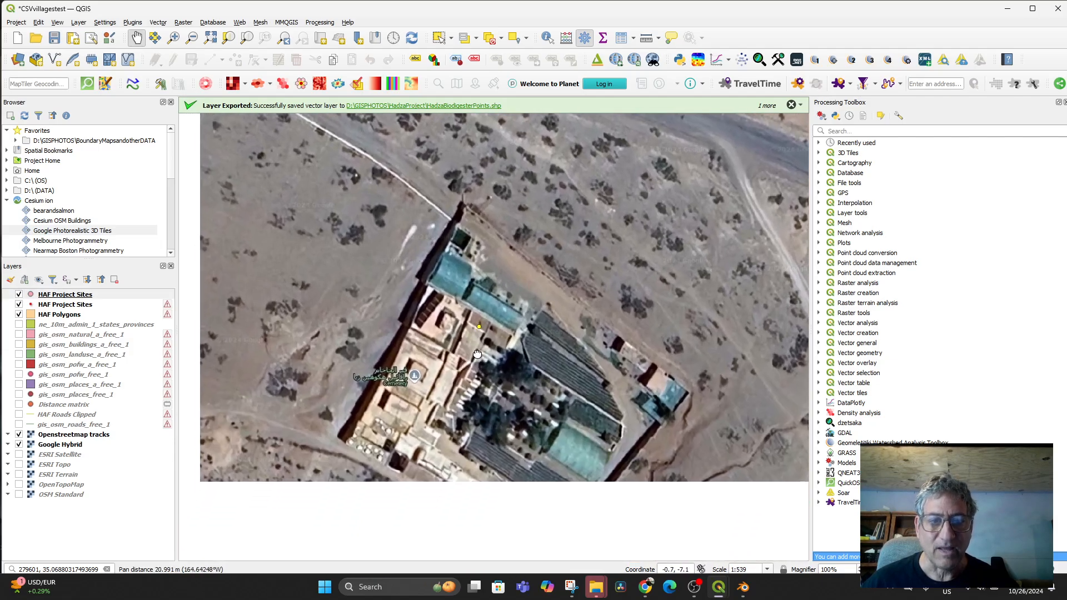
- Export the selected HAF Project Sites features as the new cemetarypoint shapefile layer
{"action": "right_click", "coordinate": [65, 295]}
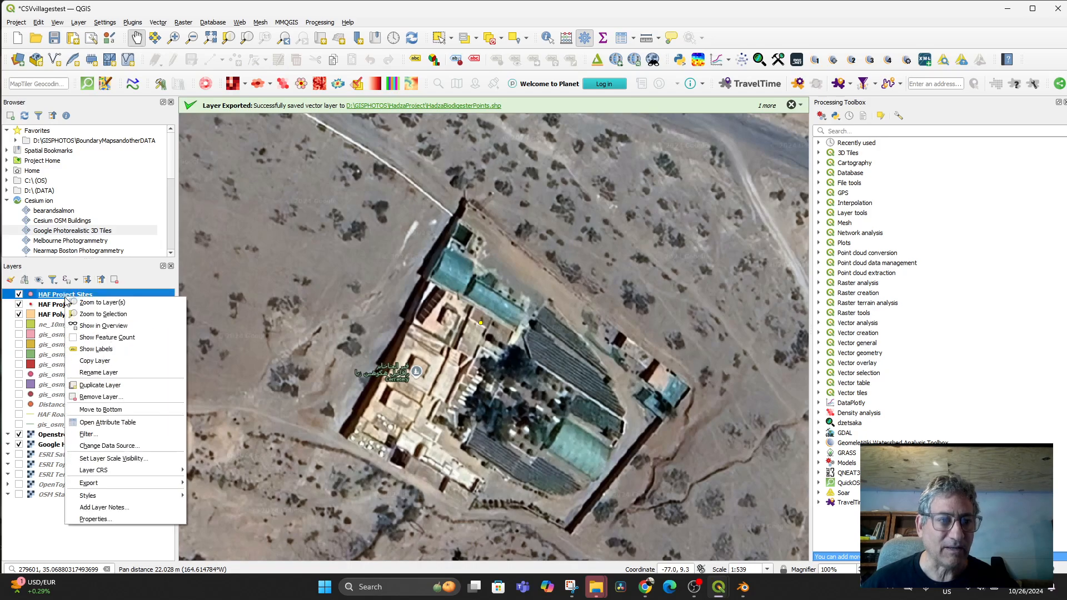
{"action": "mouse_move", "coordinate": [110, 483]}
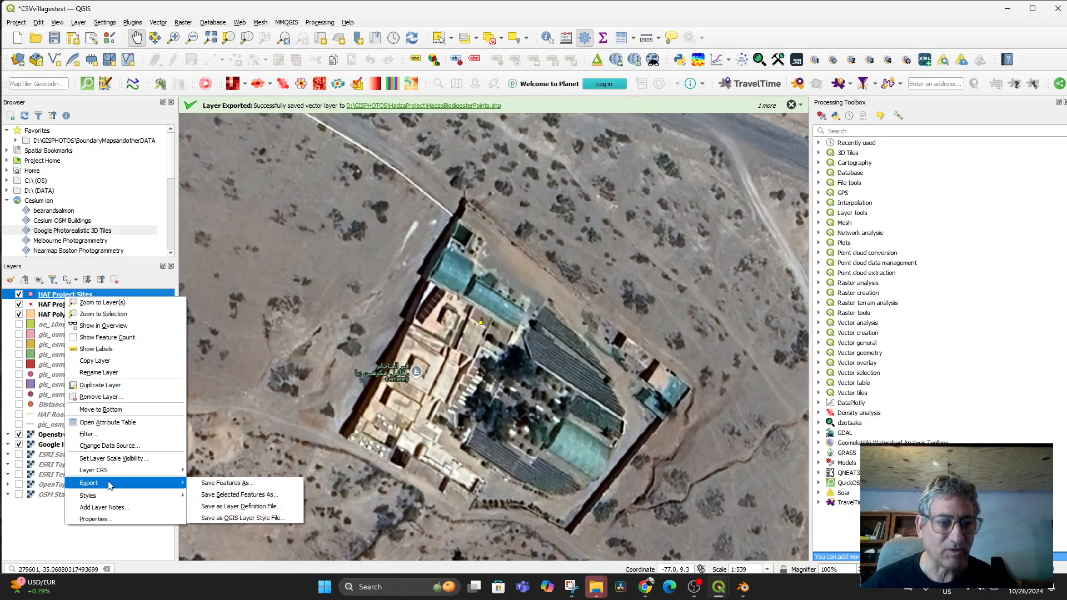
{"action": "left_click", "coordinate": [217, 483]}
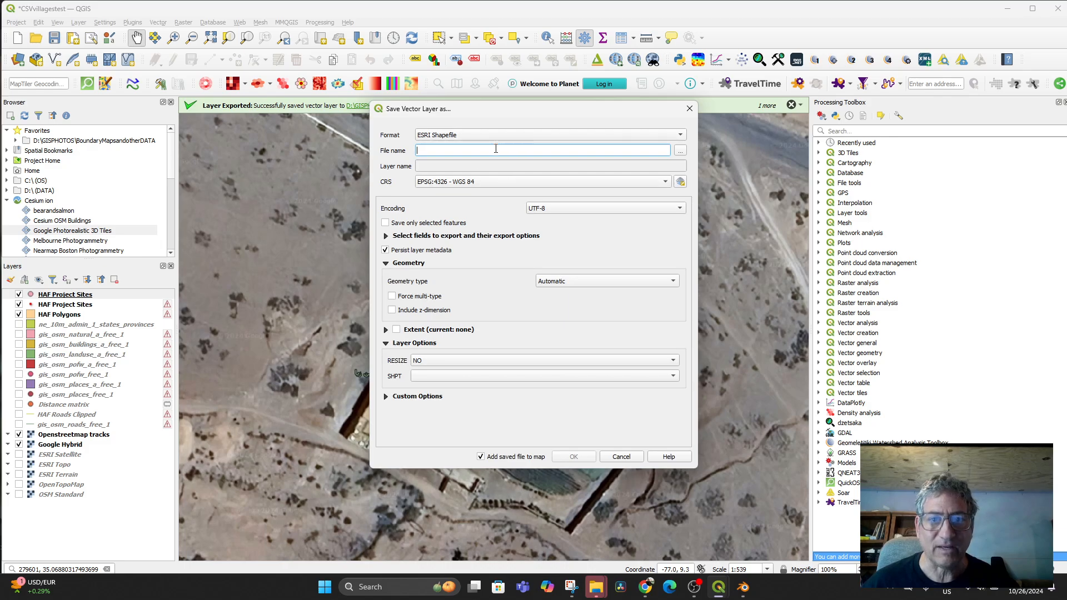
{"action": "type", "text": "cemet"}
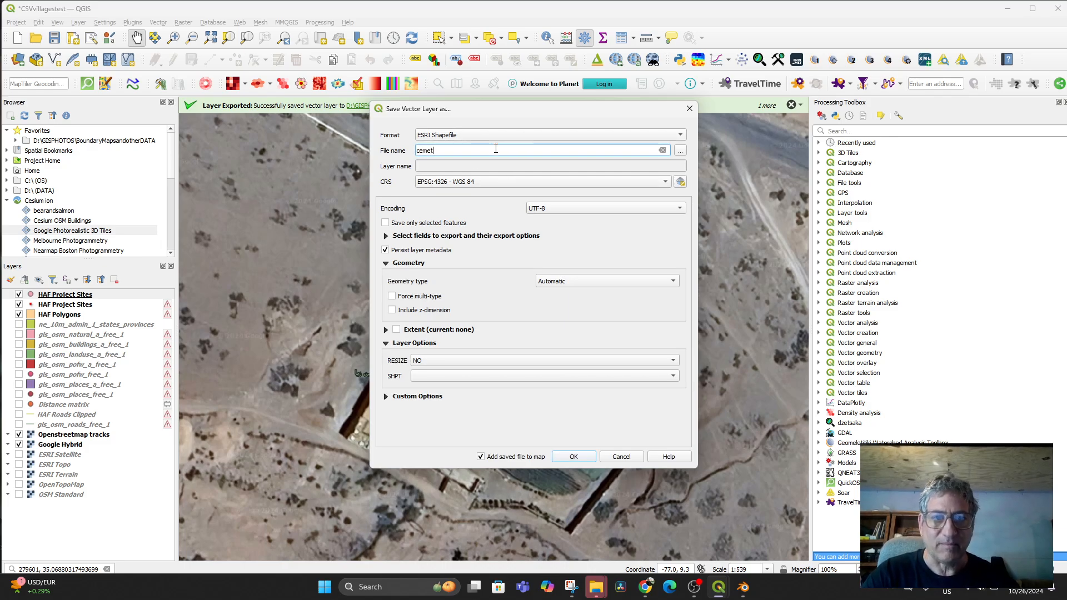
{"action": "type", "text": "arypoint"}
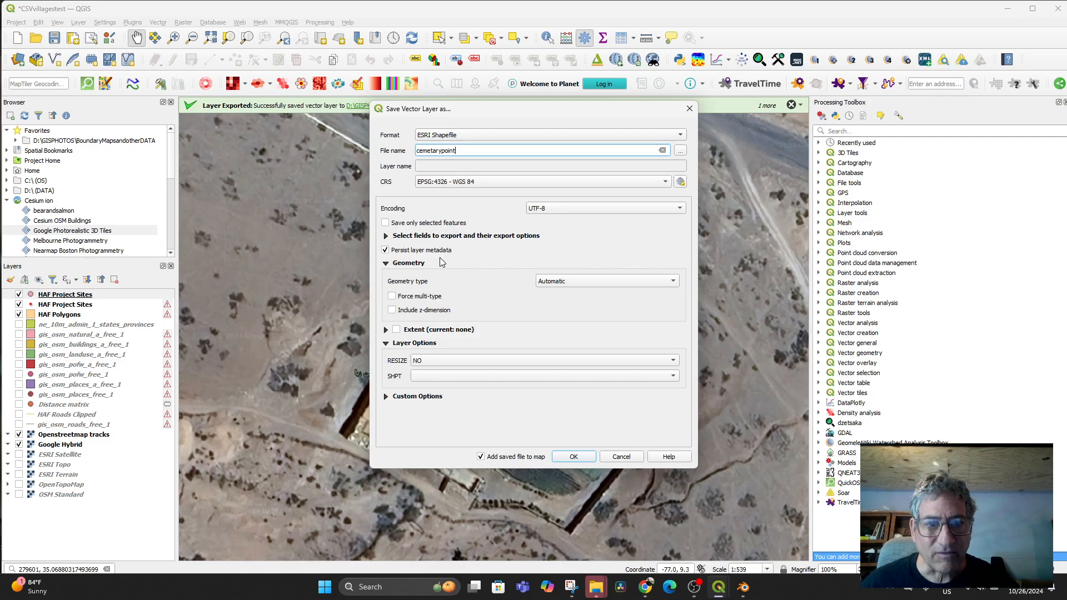
{"action": "left_click", "coordinate": [389, 223]}
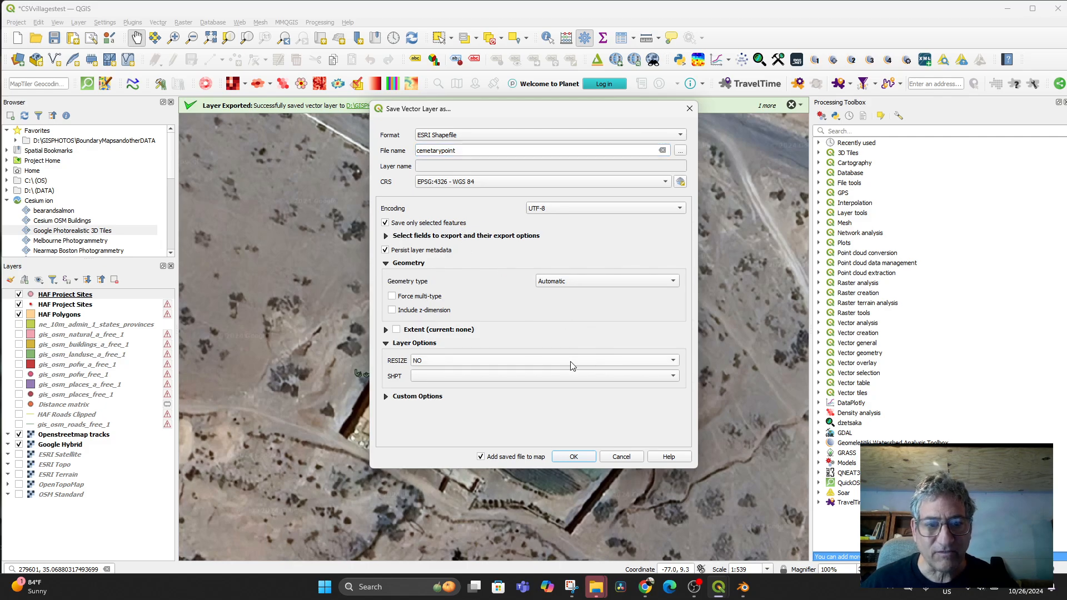
{"action": "left_click", "coordinate": [575, 457]}
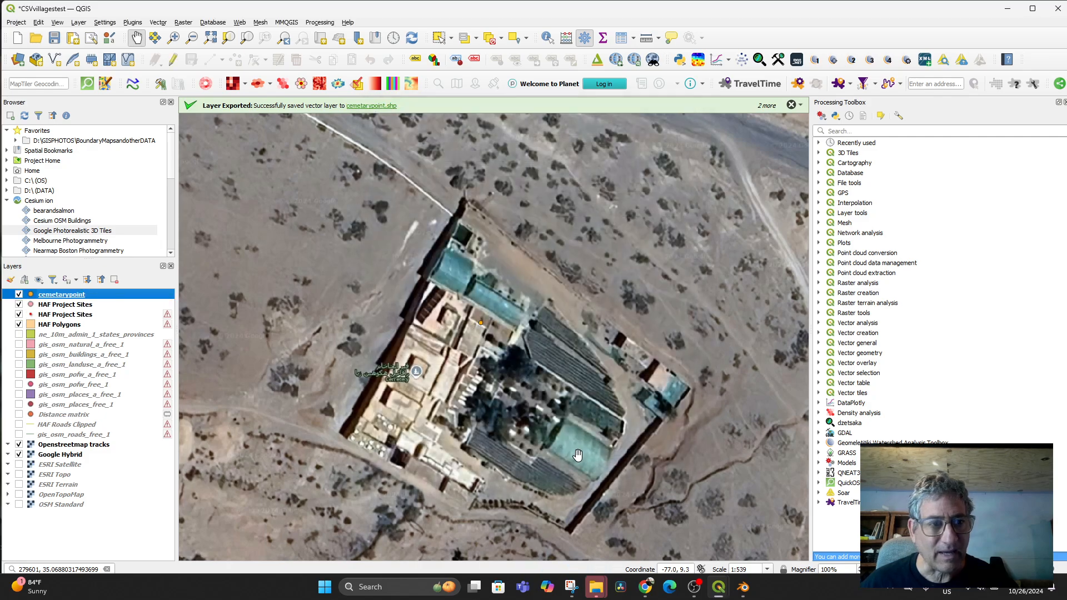
- Save the cemetarypoint layer's features as a new file named cemetaryfeature
{"action": "right_click", "coordinate": [53, 299]}
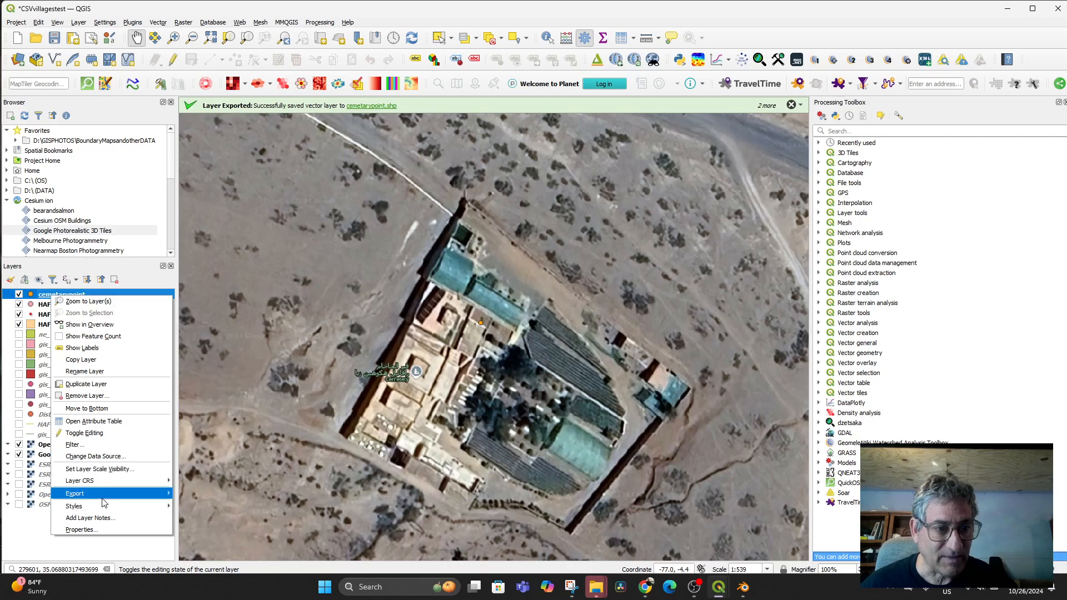
{"action": "mouse_move", "coordinate": [102, 494]}
{"action": "left_click", "coordinate": [207, 495]}
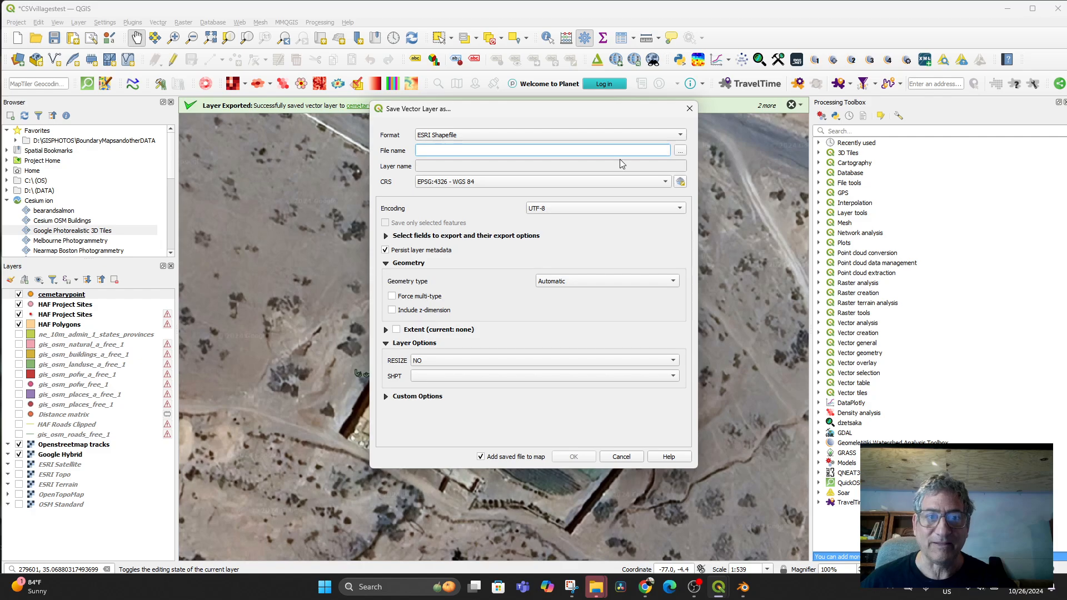
{"action": "type", "text": "cemetary"}
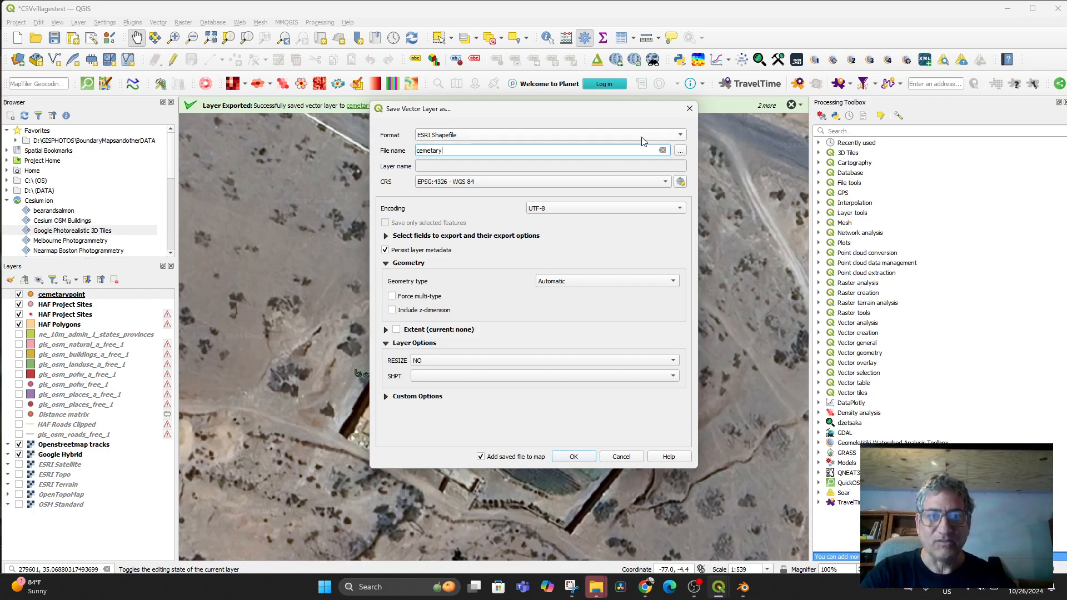
{"action": "type", "text": "fe"}
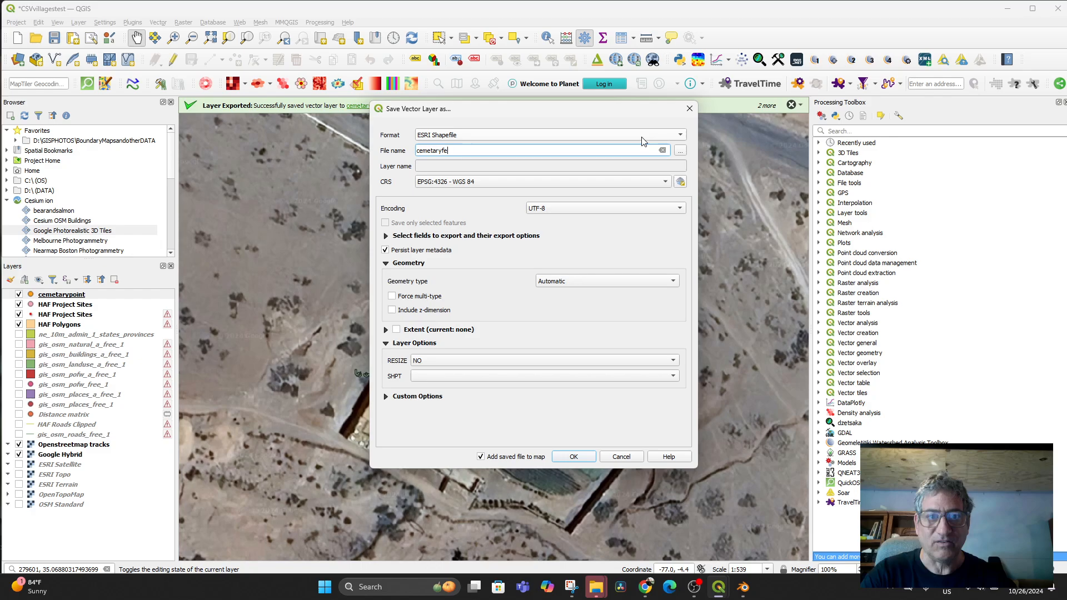
{"action": "type", "text": "ature"}
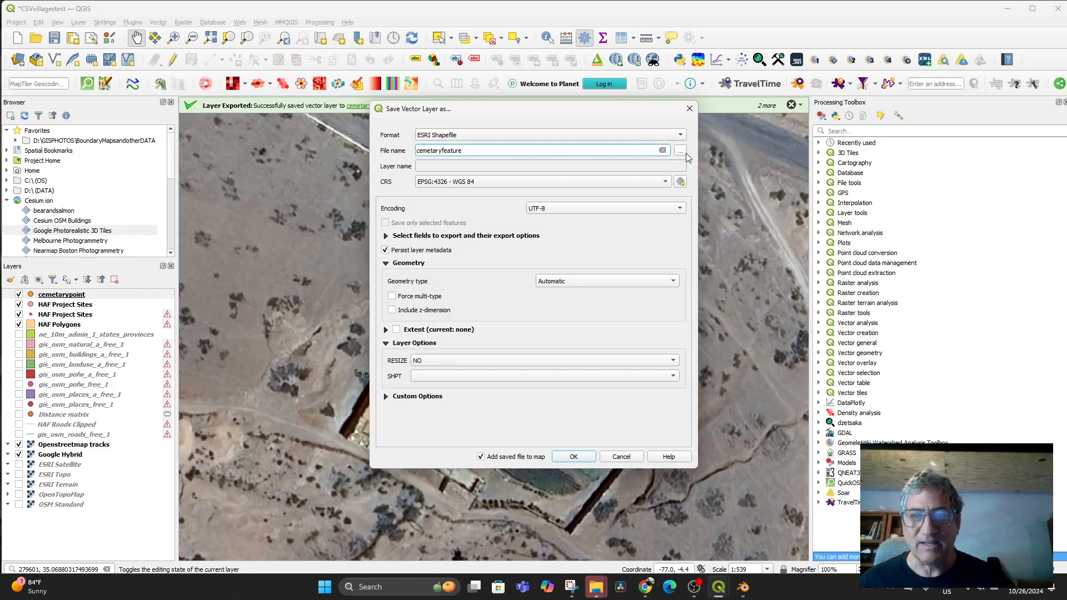
- Store cemetaryfeature.shp in D:\GISPHOTOS\ShapeFile Exports and confirm the export
{"action": "left_click", "coordinate": [681, 151]}
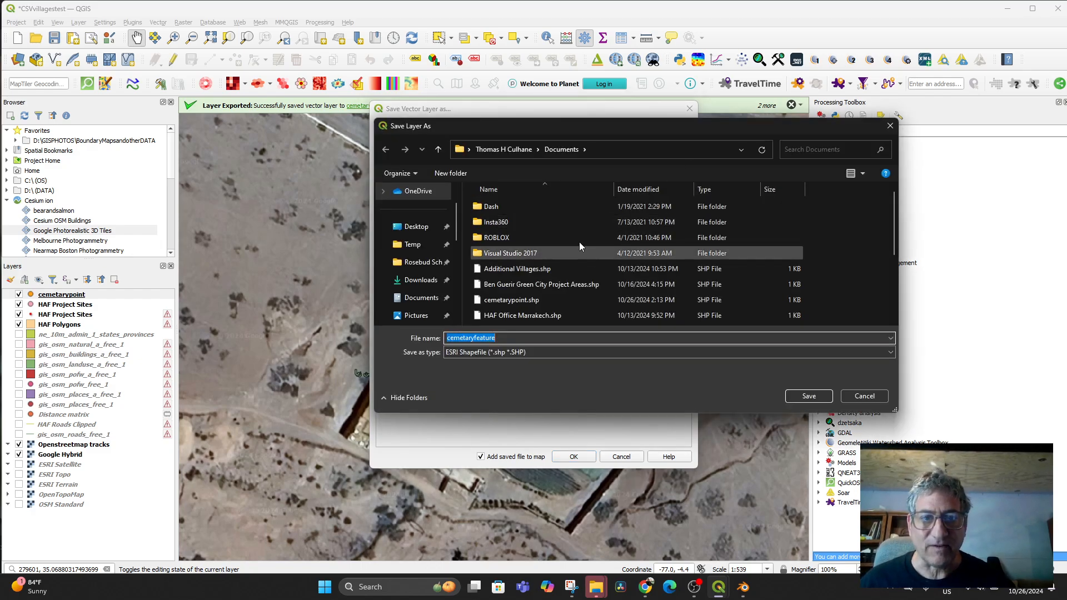
{"action": "scroll", "coordinate": [419, 297], "scroll_direction": "down", "scroll_amount": 8}
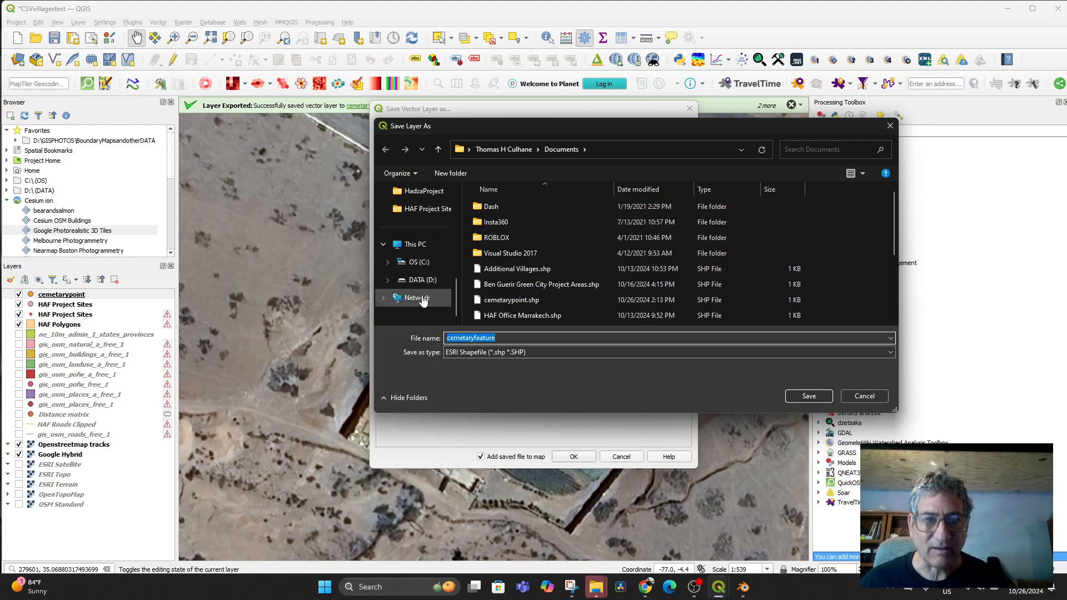
{"action": "scroll", "coordinate": [422, 300], "scroll_direction": "up", "scroll_amount": 2}
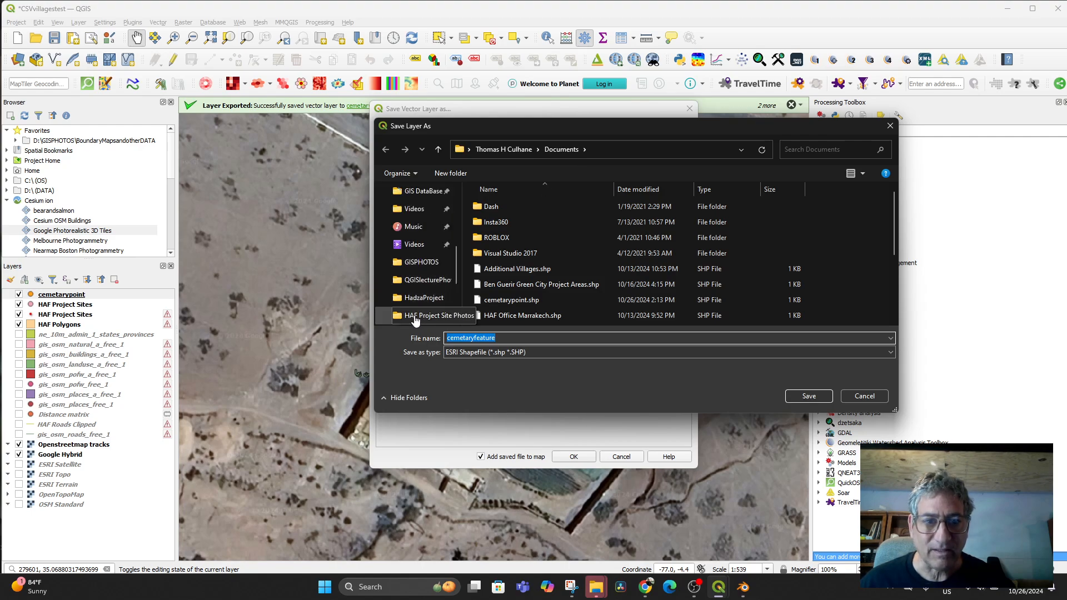
{"action": "left_click", "coordinate": [415, 315]}
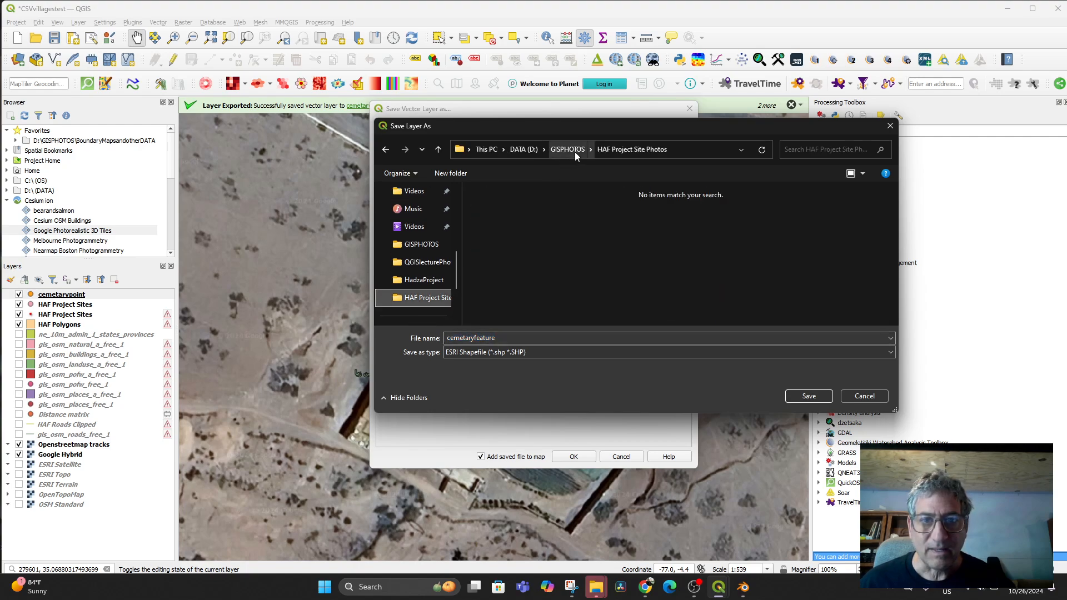
{"action": "left_click", "coordinate": [575, 150]}
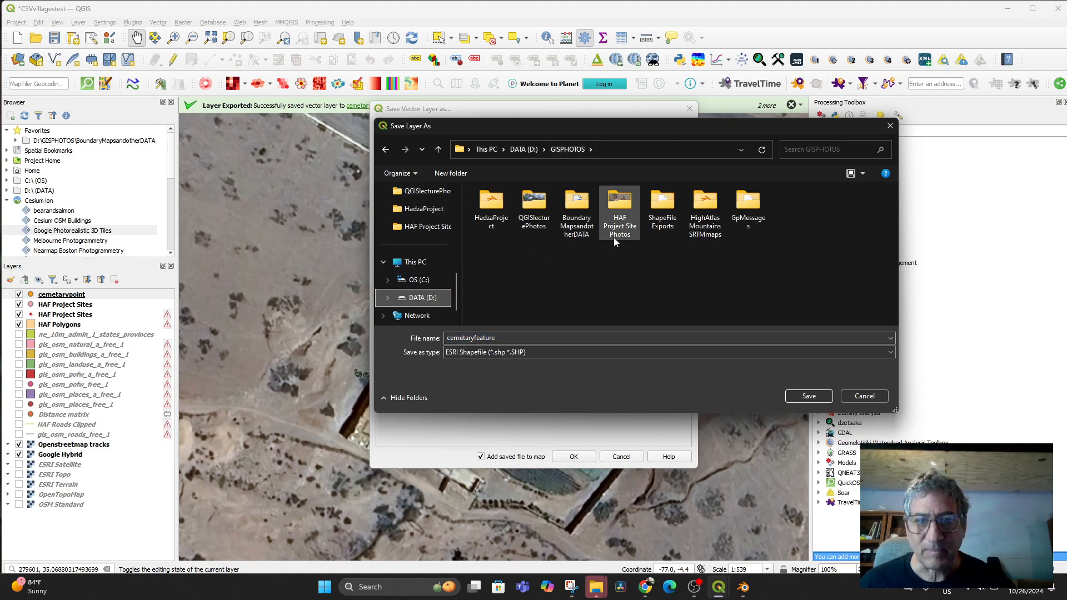
{"action": "double_click", "coordinate": [662, 211]}
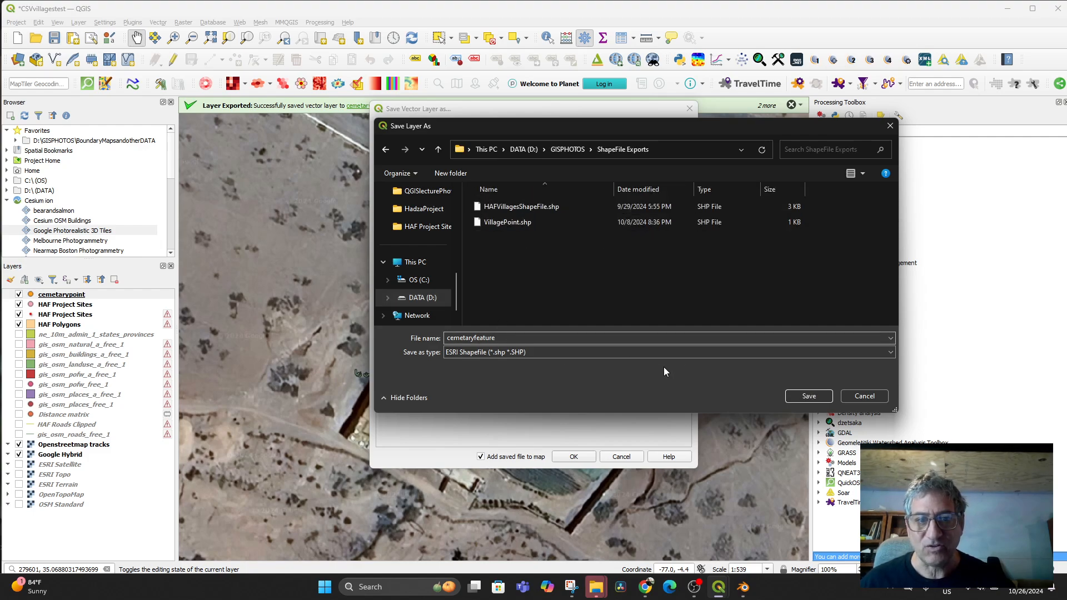
{"action": "left_click", "coordinate": [806, 396]}
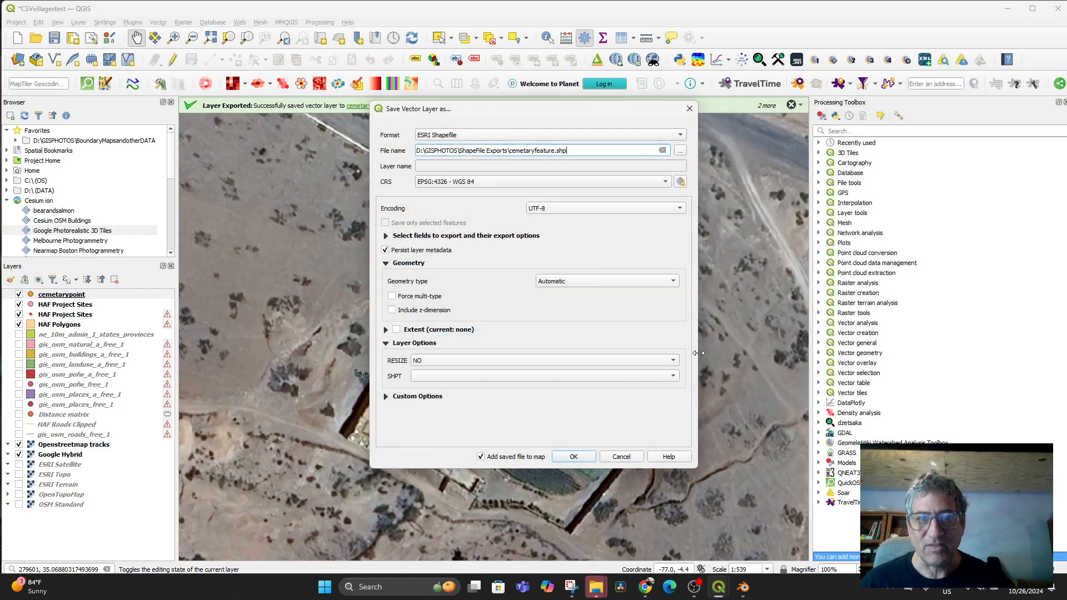
{"action": "left_click", "coordinate": [578, 460]}
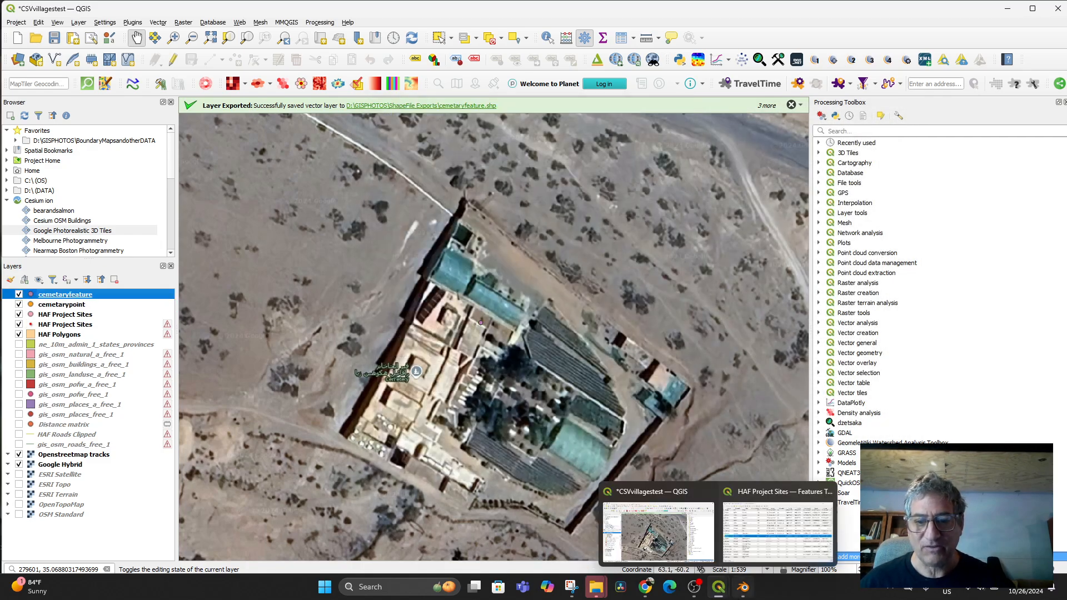
{"action": "left_click", "coordinate": [745, 588]}
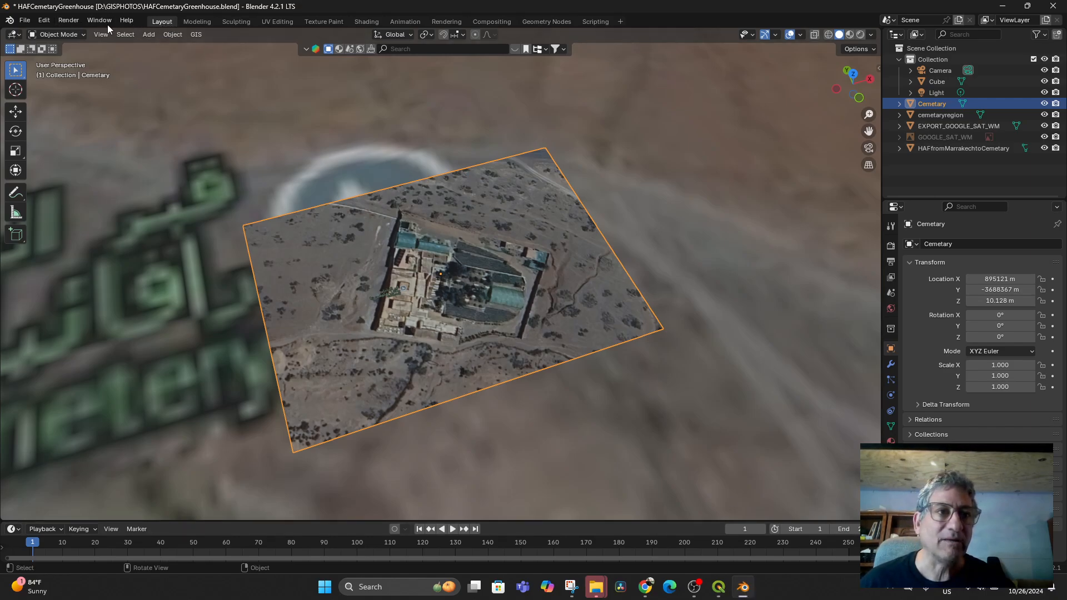
- Import cemetaryfeature.shp from ShapeFile Exports via GIS > Import > Shapefile
{"action": "left_click", "coordinate": [194, 34]}
{"action": "mouse_move", "coordinate": [234, 72]}
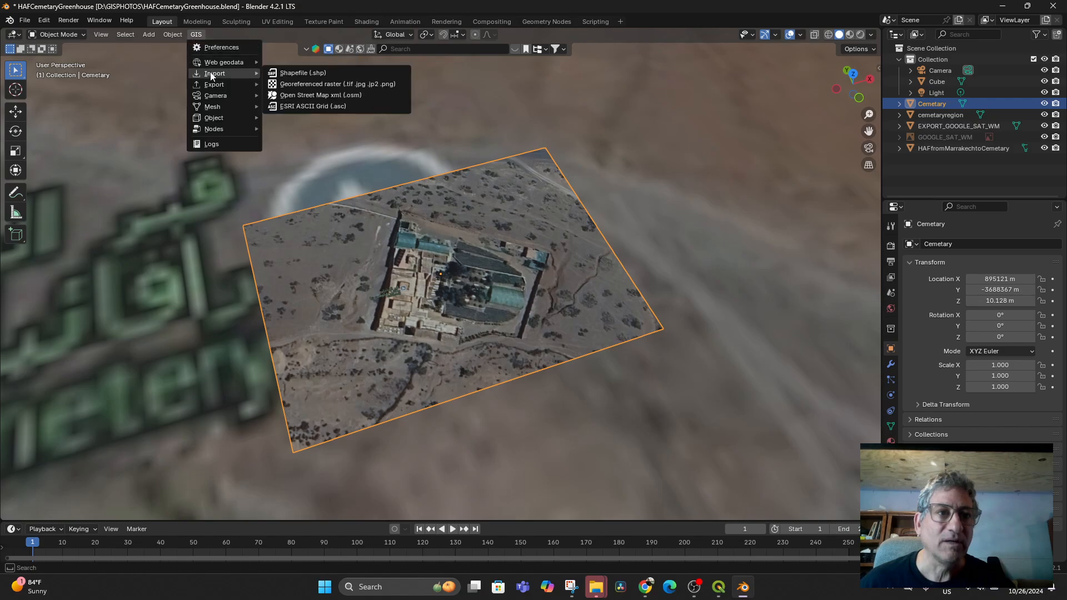
{"action": "left_click", "coordinate": [305, 74]}
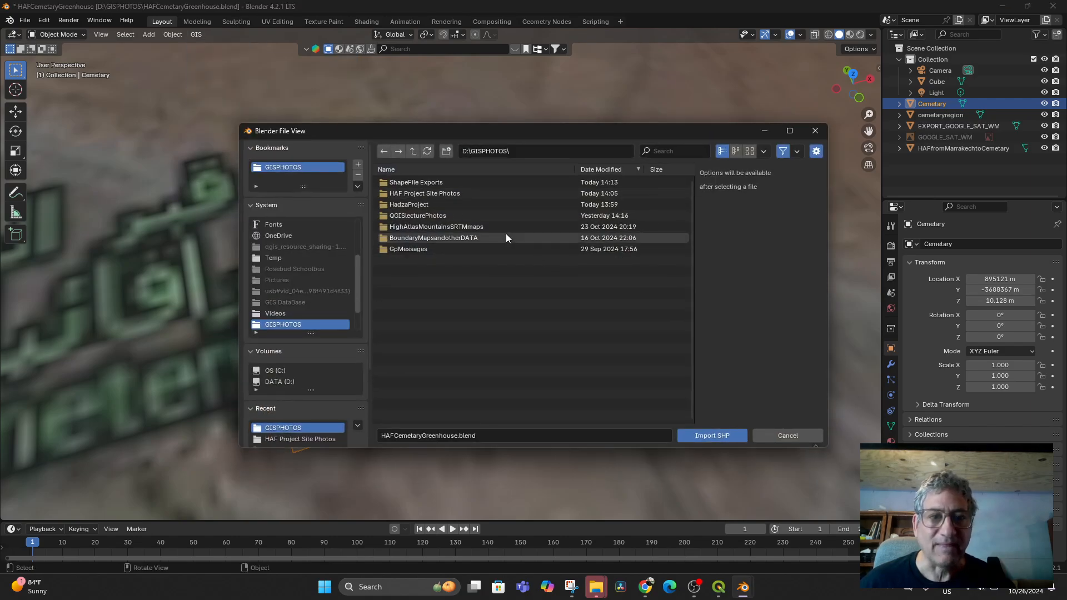
{"action": "left_click", "coordinate": [437, 184]}
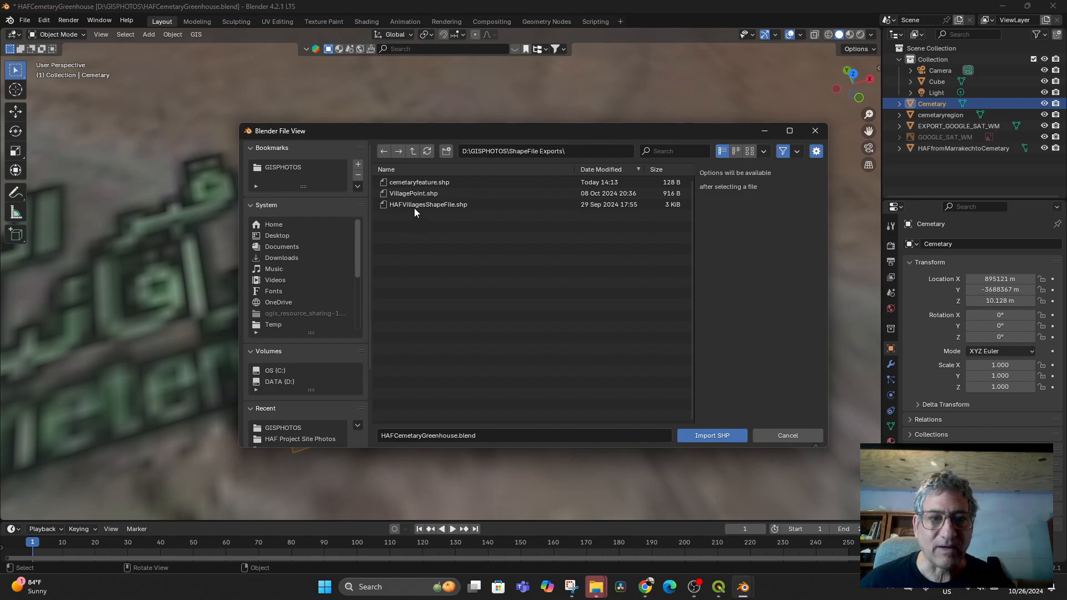
{"action": "double_click", "coordinate": [425, 179]}
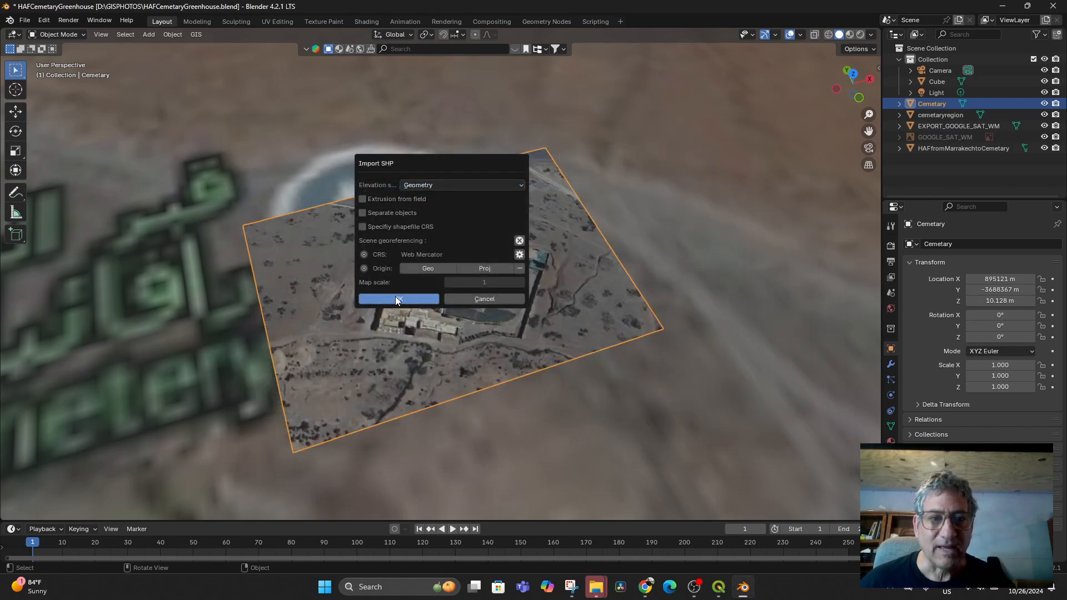
{"action": "left_click", "coordinate": [393, 299]}
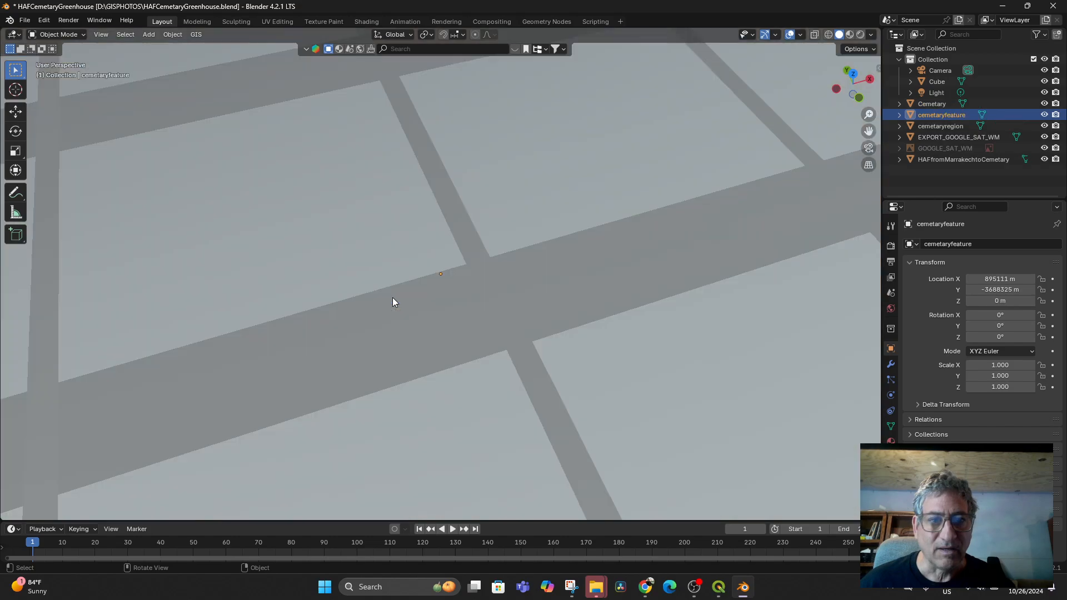
- Move the cemetaryfeature object upward along Z for a first height adjustment
{"action": "scroll", "coordinate": [467, 297], "scroll_direction": "down", "scroll_amount": 15}
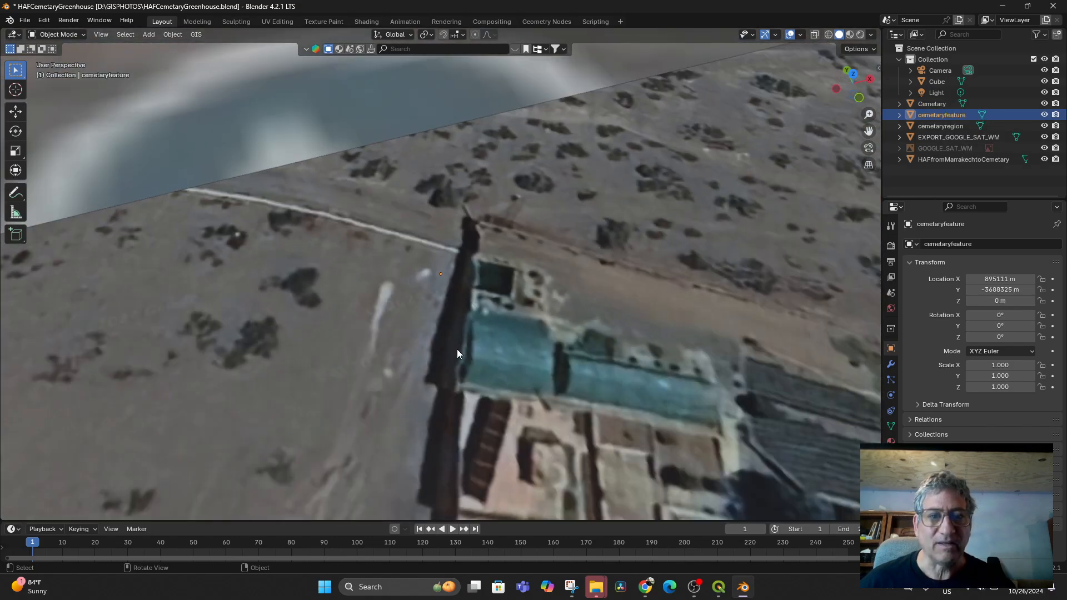
{"action": "middle_click_drag", "start_coordinate": [479, 358], "coordinate": [510, 328]}
{"action": "scroll", "coordinate": [489, 329], "scroll_direction": "down", "scroll_amount": 10}
{"action": "key", "text": "g"}
{"action": "key", "text": "z"}
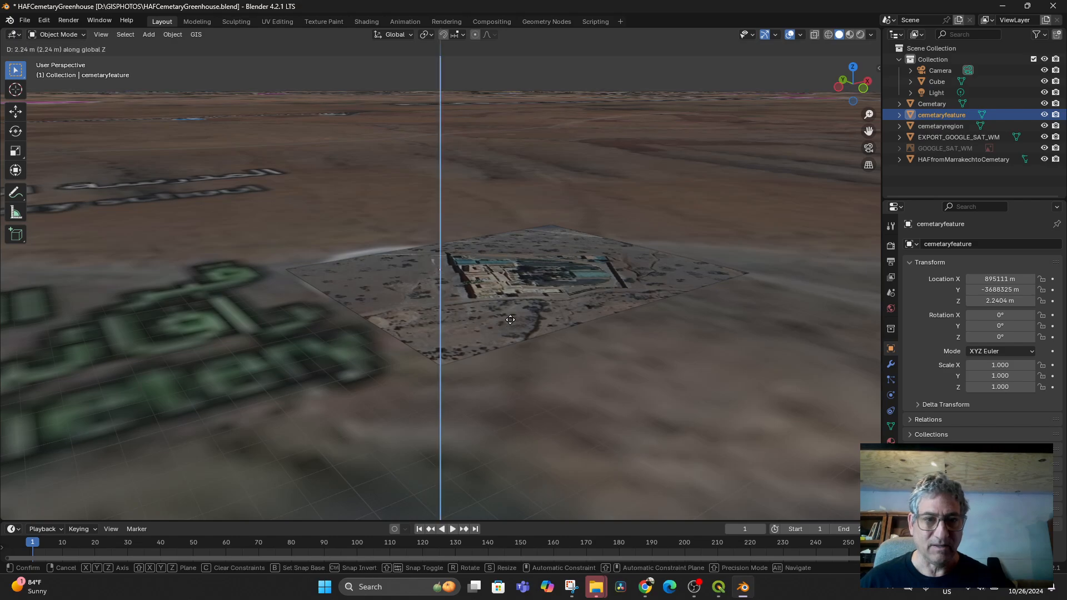
{"action": "left_click", "coordinate": [513, 313]}
- Readjust the cemetaryfeature height along Z to about 9.36 m from an overhead view
{"action": "middle_click_drag", "start_coordinate": [514, 318], "coordinate": [495, 330]}
{"action": "key", "text": "g"}
{"action": "key", "text": "z"}
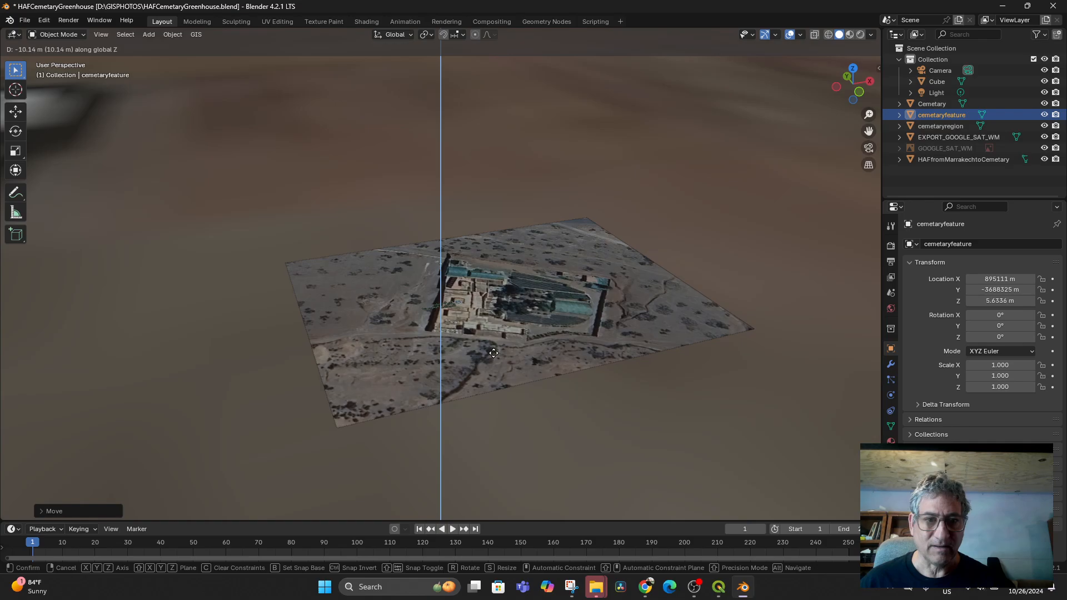
{"action": "left_click", "coordinate": [498, 345]}
{"action": "scroll", "coordinate": [498, 336], "scroll_direction": "up", "scroll_amount": 5}
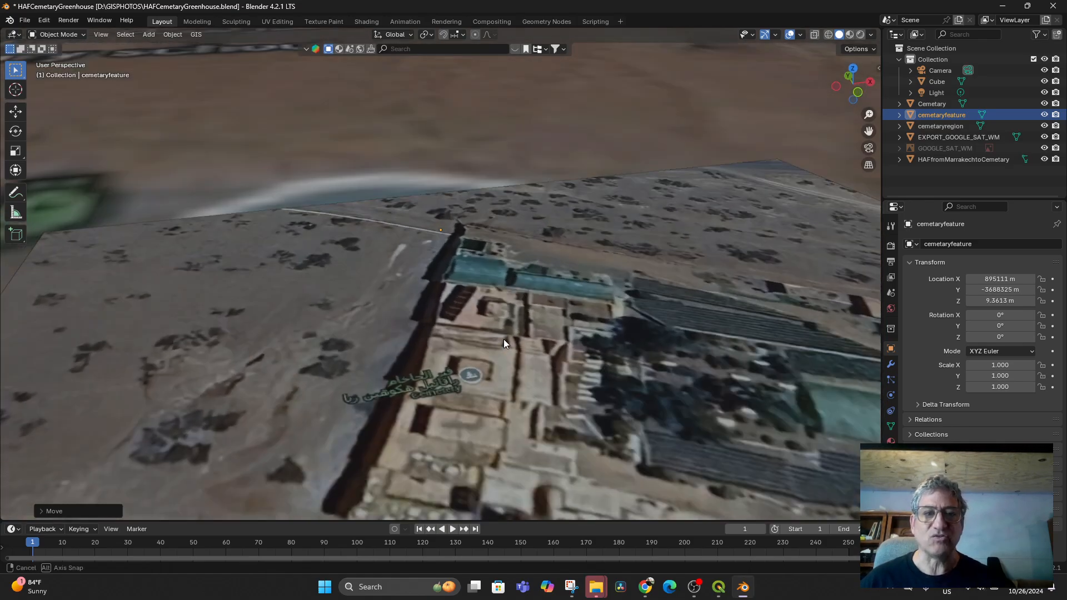
{"action": "middle_click_drag", "start_coordinate": [504, 339], "coordinate": [537, 329]}
{"action": "scroll", "coordinate": [479, 350], "scroll_direction": "down", "scroll_amount": 10}
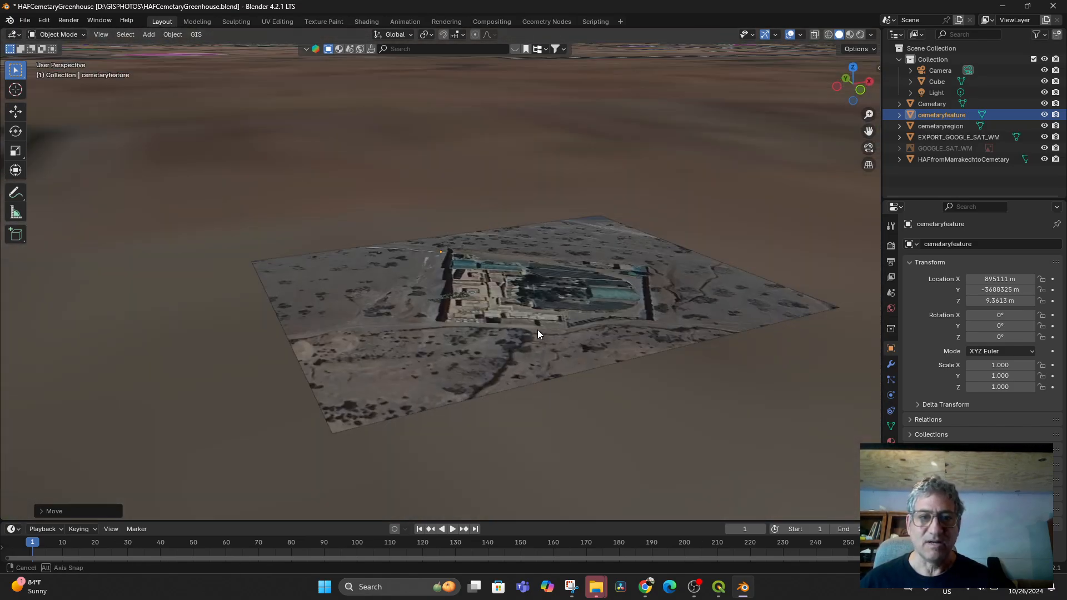
- Expand cemetaryfeature in the Outliner, select its mesh data, and orbit around the tile
{"action": "left_click", "coordinate": [899, 114]}
{"action": "left_click", "coordinate": [933, 127]}
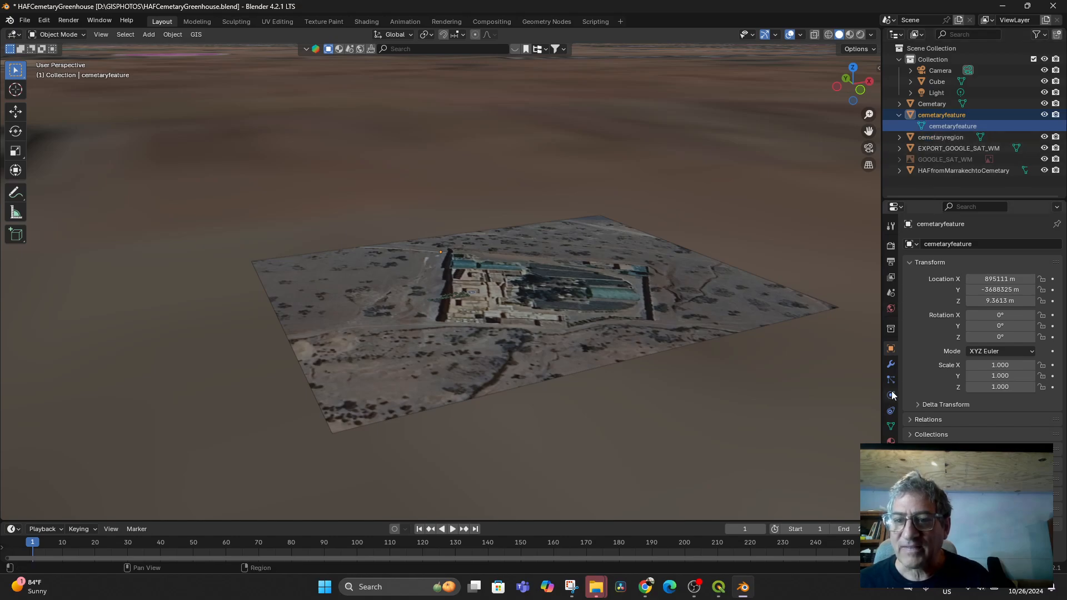
{"action": "scroll", "coordinate": [434, 346], "scroll_direction": "up", "scroll_amount": 8}
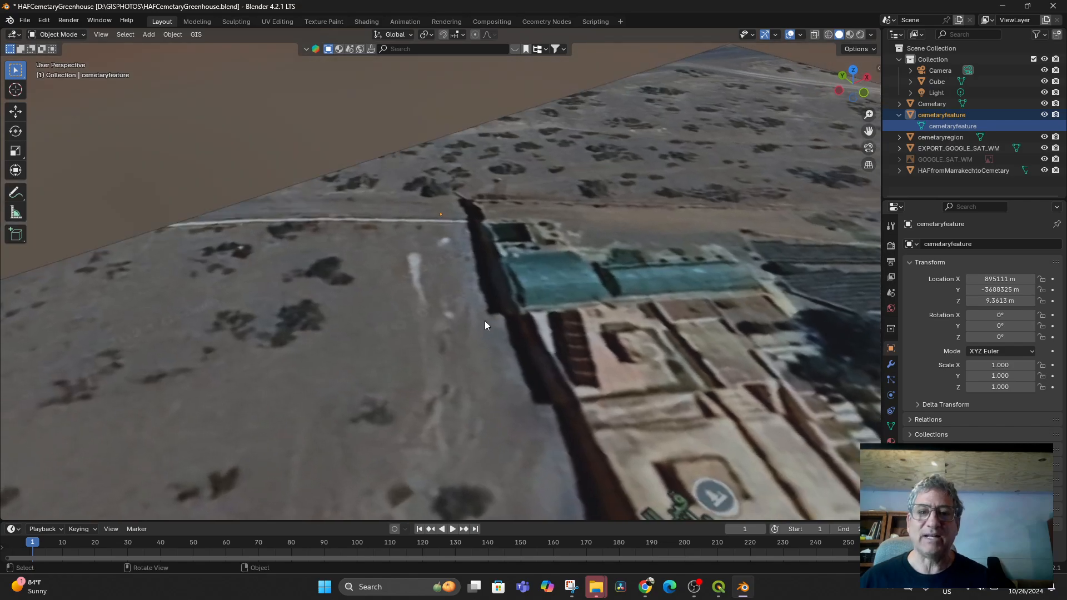
{"action": "scroll", "coordinate": [485, 325], "scroll_direction": "down", "scroll_amount": 10}
{"action": "middle_click_drag", "start_coordinate": [487, 315], "coordinate": [547, 340]}
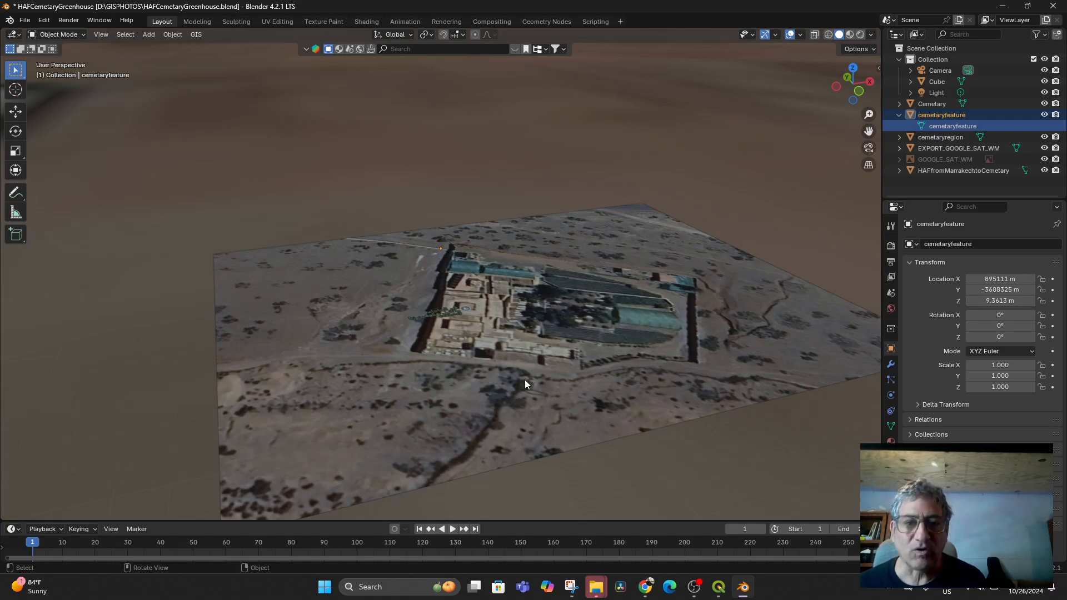
- Orbit down to a low angle to see the raised tile above the wide basemap
{"action": "scroll", "coordinate": [524, 383], "scroll_direction": "down", "scroll_amount": 2}
{"action": "scroll", "coordinate": [527, 362], "scroll_direction": "up", "scroll_amount": 2}
{"action": "scroll", "coordinate": [529, 383], "scroll_direction": "down", "scroll_amount": 8}
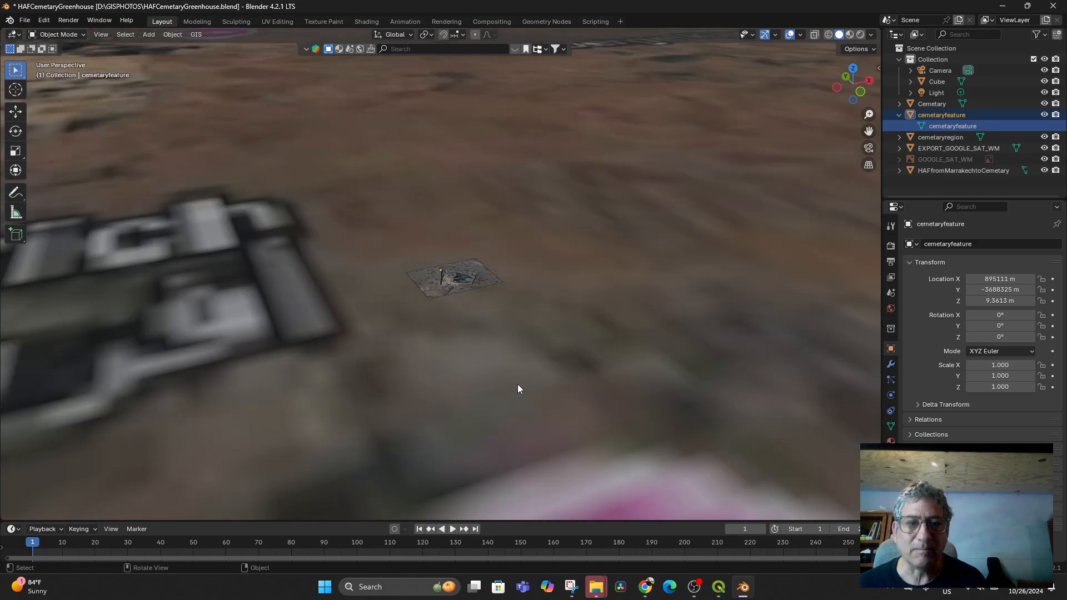
{"action": "middle_click_drag", "start_coordinate": [484, 384], "coordinate": [481, 408]}
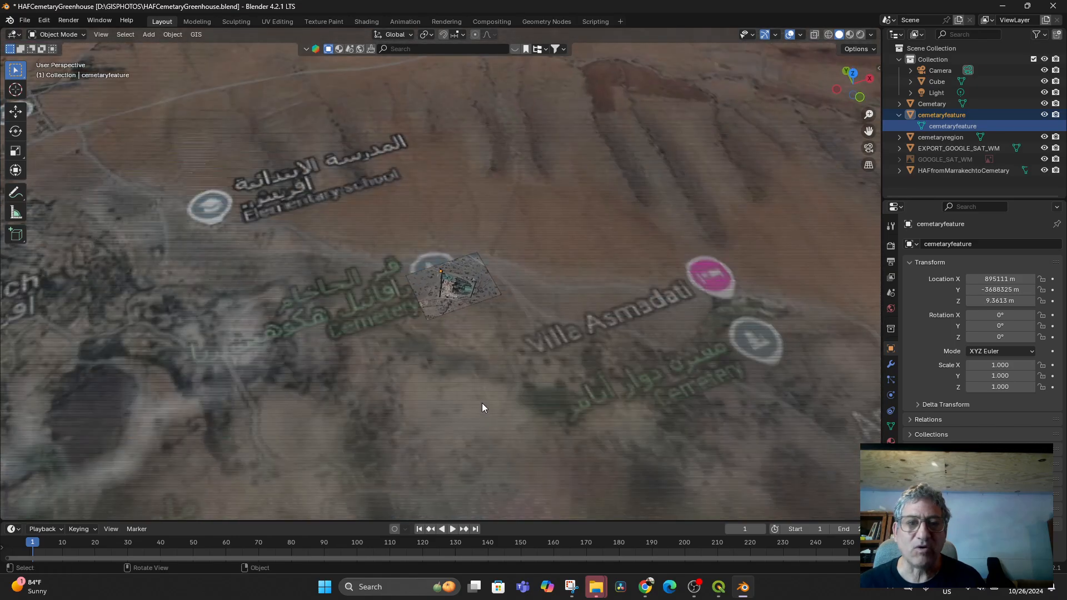
{"action": "scroll", "coordinate": [482, 407], "scroll_direction": "up", "scroll_amount": 4}
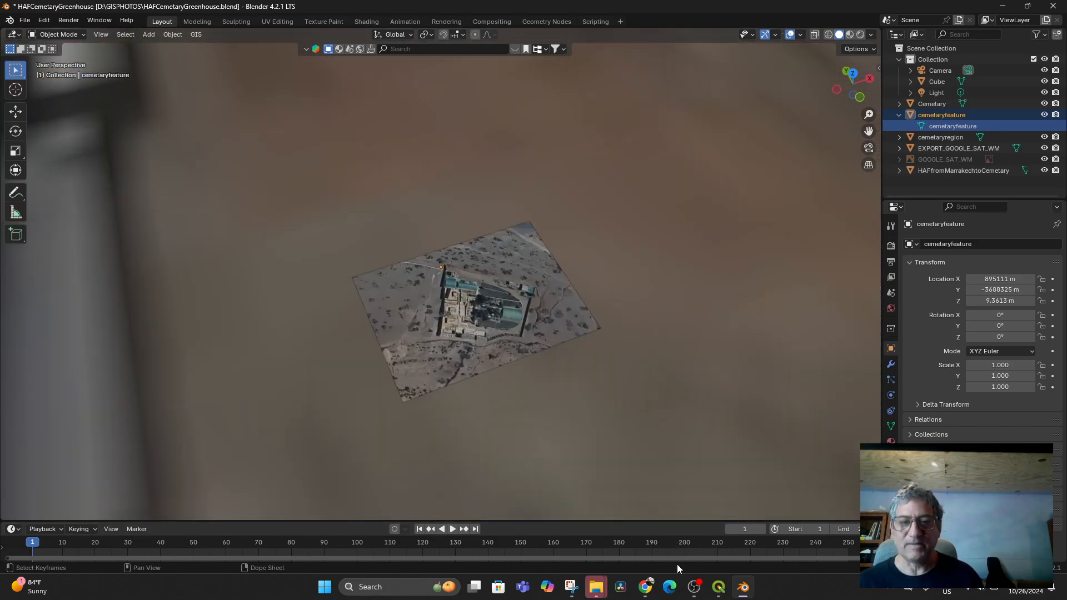
{"action": "middle_click_drag", "start_coordinate": [556, 381], "coordinate": [596, 339]}
{"action": "scroll", "coordinate": [595, 339], "scroll_direction": "down", "scroll_amount": 3}
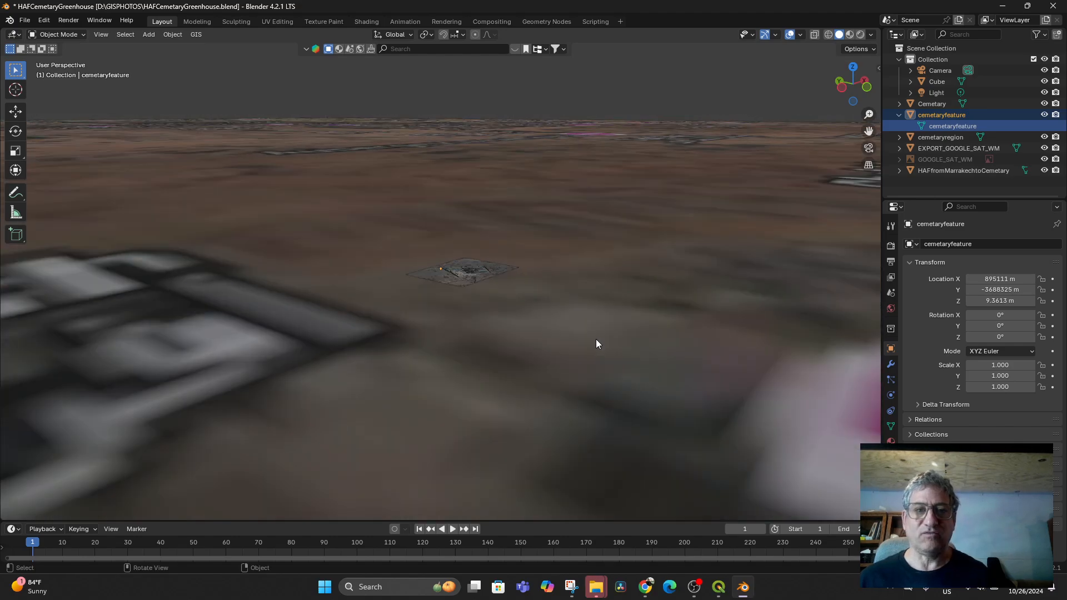